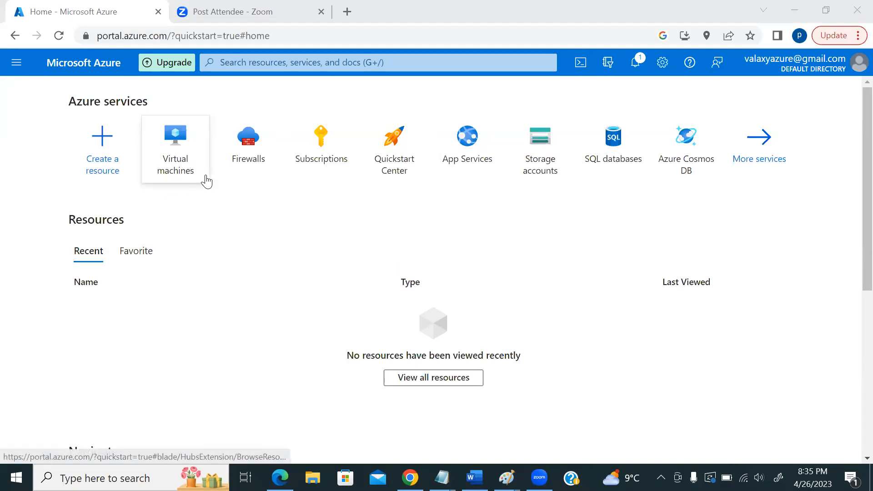
# - From the Azure portal home, start a Windows taskbar search for the Paint app
pyautogui.moveTo(207, 181)
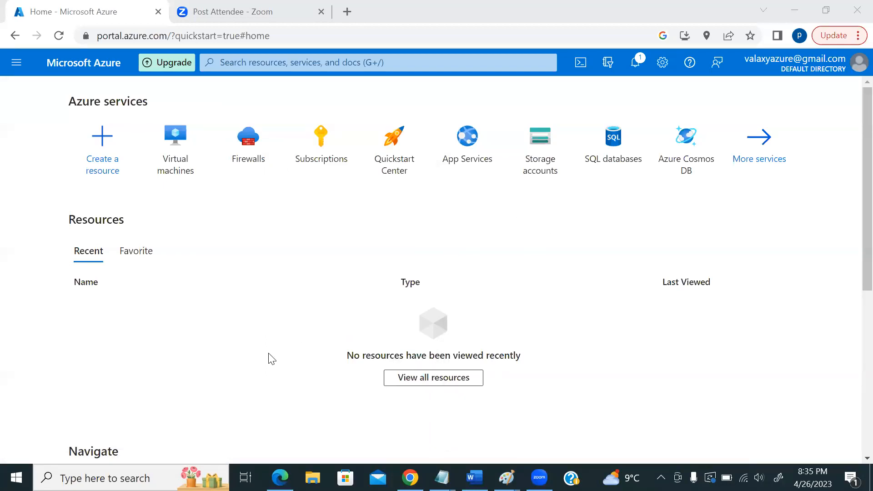
pyautogui.click(105, 479)
# - Launch Paint and enlarge the canvas to 1881 × 770 px
pyautogui.write('paint')
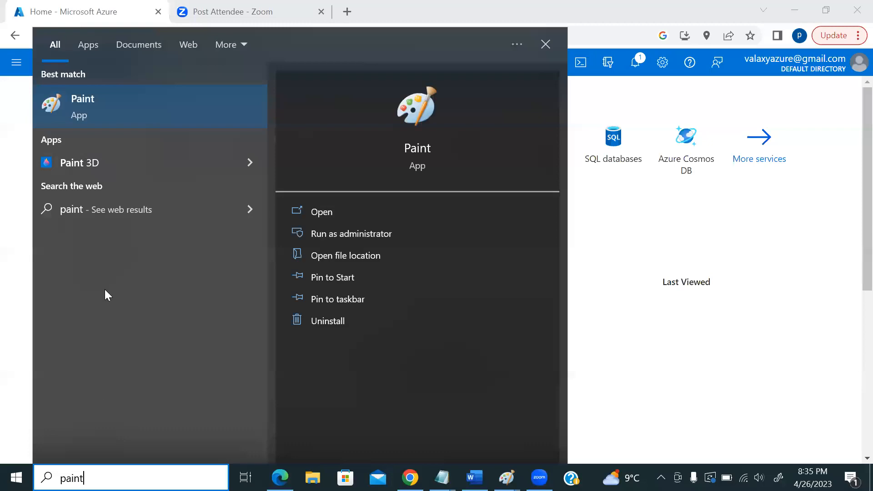
pyautogui.click(102, 116)
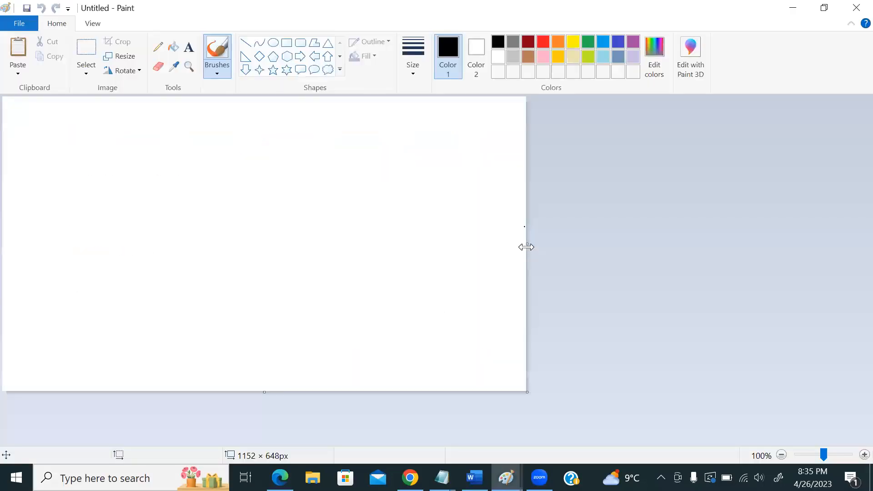
pyautogui.moveTo(526, 246); pyautogui.dragTo(858, 259)
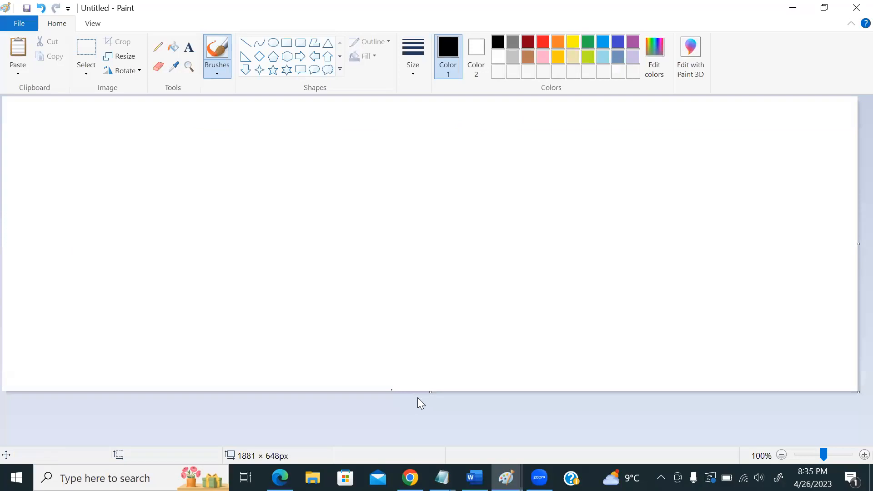
pyautogui.moveTo(429, 391); pyautogui.dragTo(436, 446)
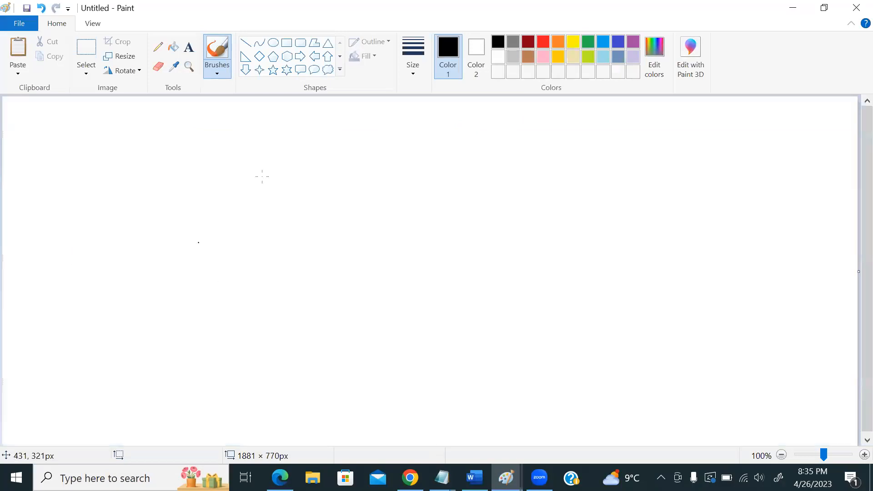
# - Draw a large rounded box on the left and label it 'Traditional DC' above
pyautogui.click(300, 43)
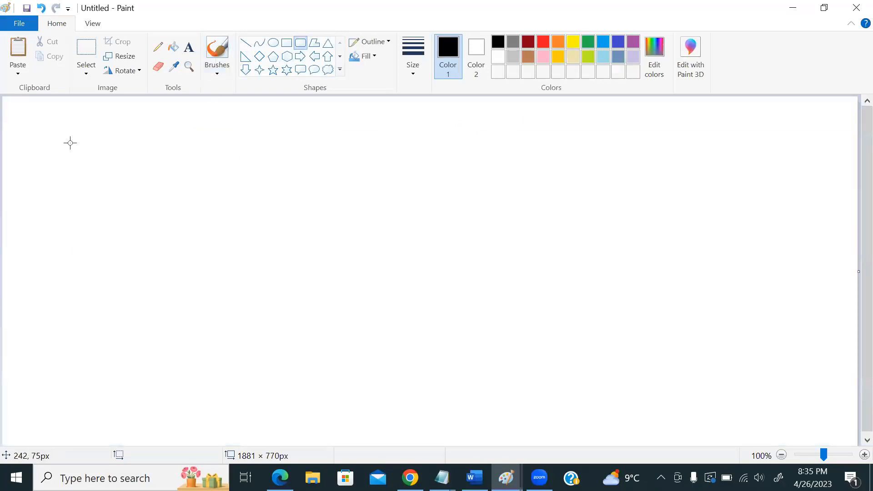
pyautogui.moveTo(37, 168); pyautogui.dragTo(349, 404)
pyautogui.click(418, 338)
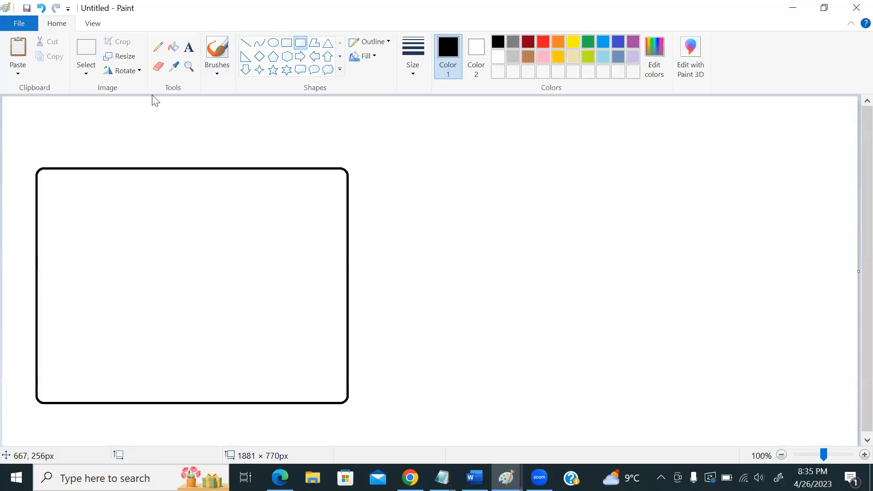
pyautogui.click(188, 47)
pyautogui.click(153, 149)
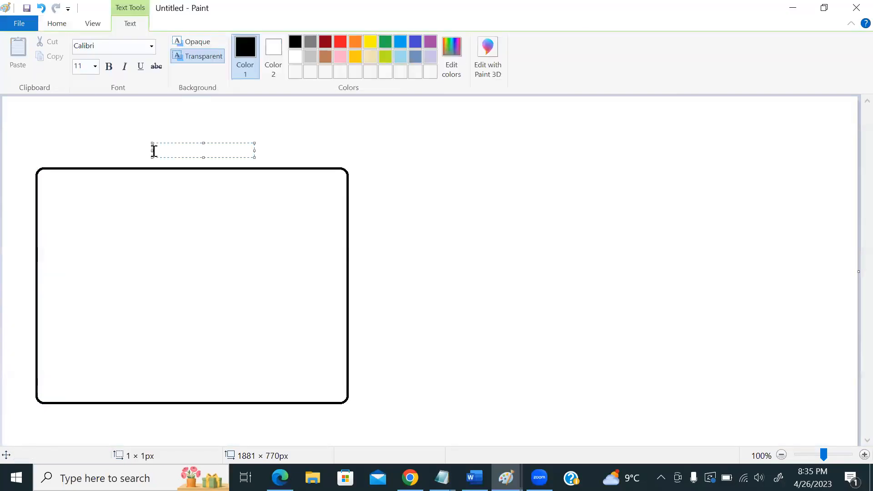
pyautogui.write('Traditional DC')
pyautogui.click(377, 144)
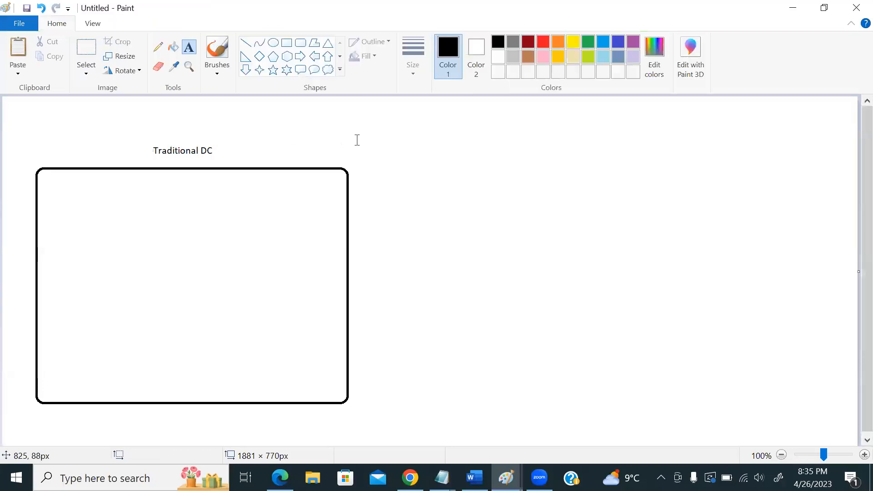
# - Draw two tall rectangles side by side inside the Traditional DC box, then return to the Azure portal
pyautogui.click(286, 43)
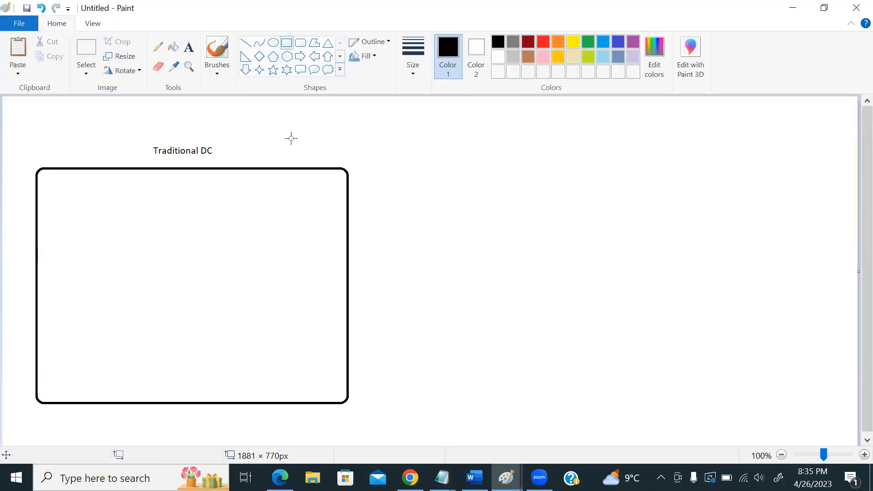
pyautogui.moveTo(57, 187); pyautogui.dragTo(124, 314)
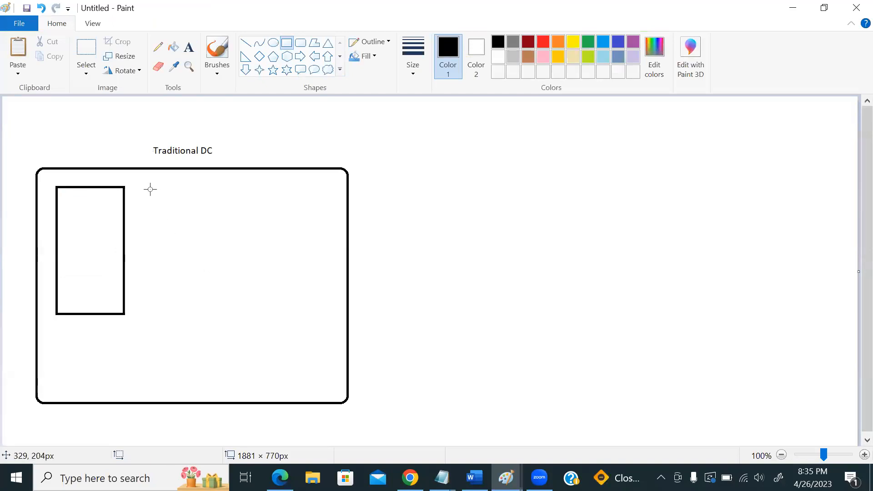
pyautogui.moveTo(146, 187); pyautogui.dragTo(212, 312)
pyautogui.click(370, 246)
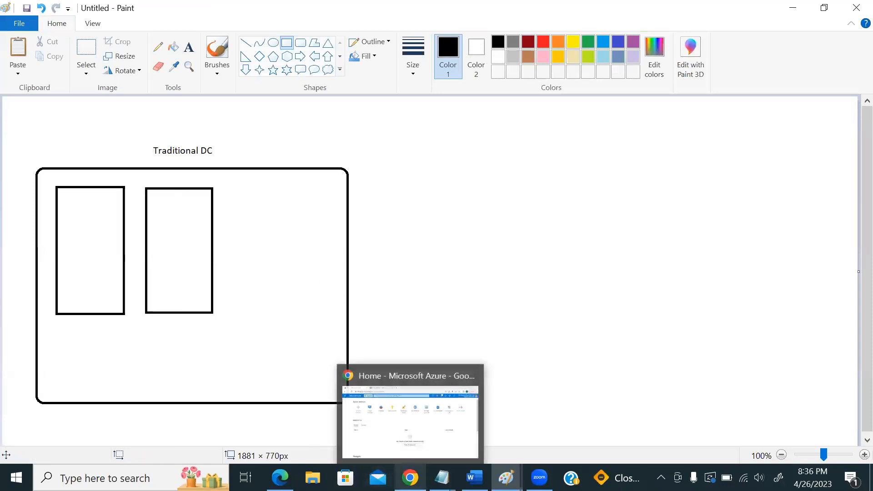
pyautogui.click(410, 477)
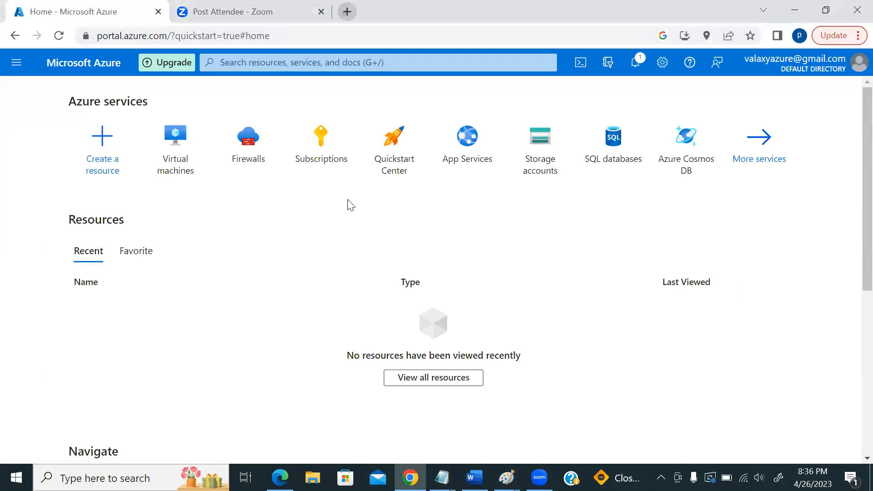
# - Open Google in a new tab and search for 'rack in dc'
pyautogui.click(347, 12)
pyautogui.write('g')
pyautogui.press('Return')
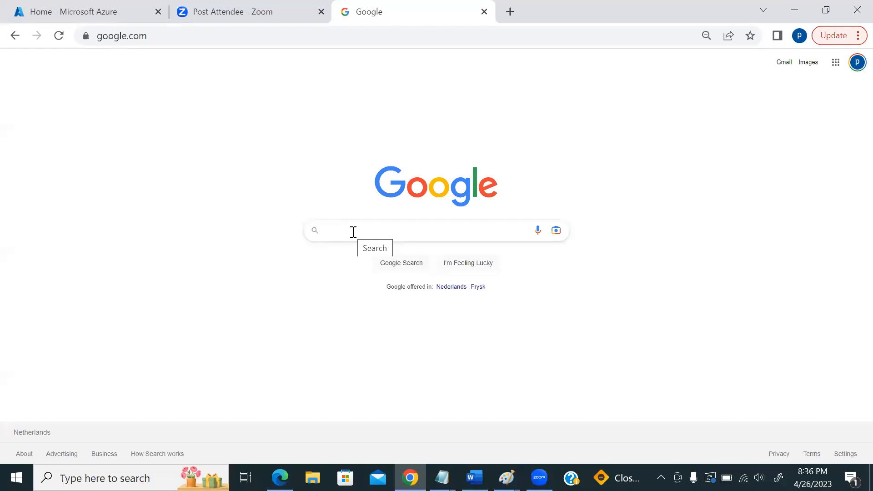
pyautogui.click(353, 232)
pyautogui.write('rack in dc')
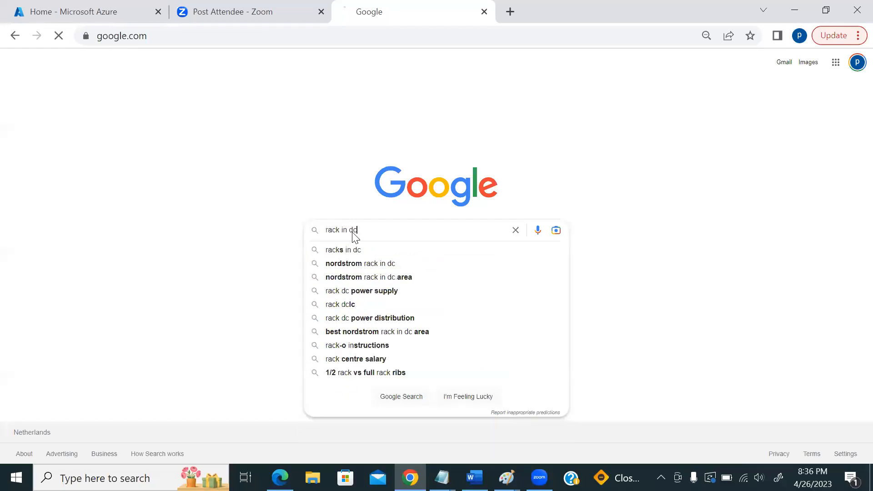
pyautogui.press('Return')
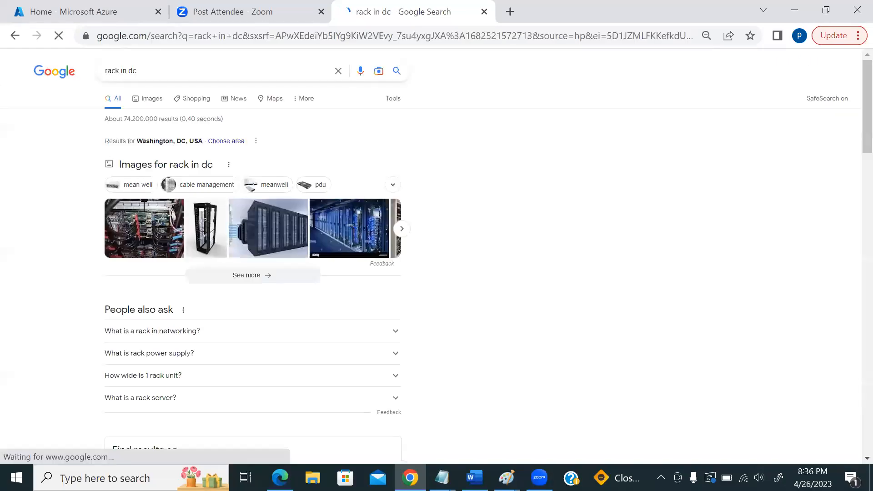
# - Preview a data-center server rack image, then go back to the Traditional DC drawing in Paint
pyautogui.click(265, 233)
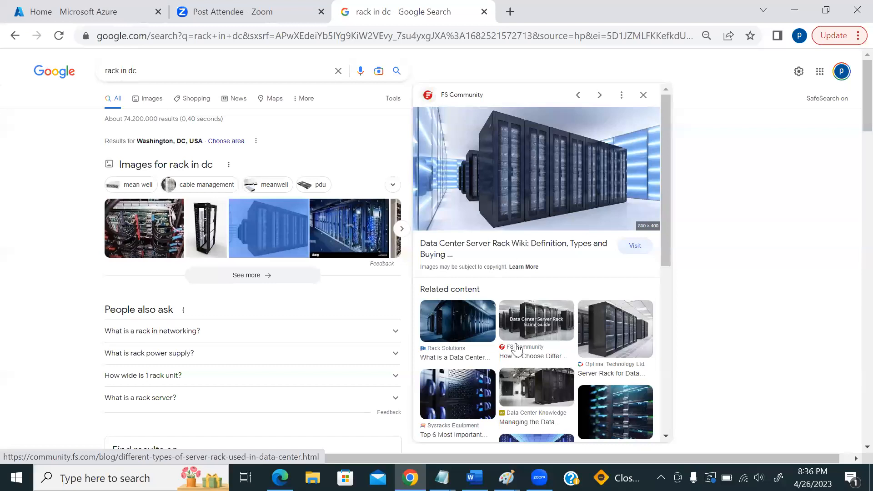
pyautogui.click(506, 477)
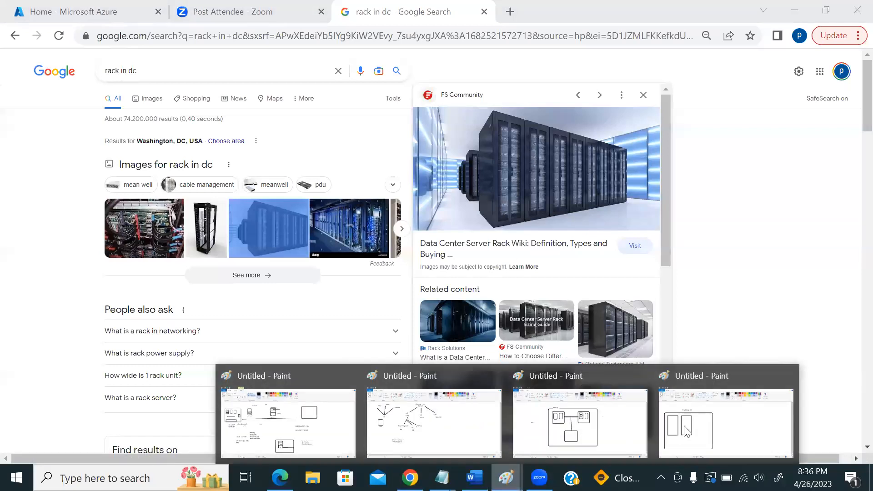
pyautogui.click(684, 432)
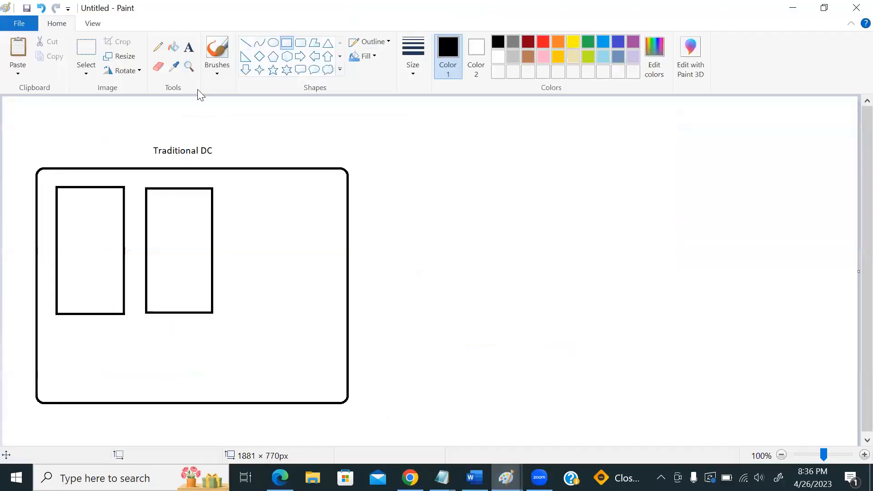
# - Draw stacked slot rectangles across the left tall rectangle so it resembles a server rack
pyautogui.moveTo(57, 188); pyautogui.dragTo(124, 209)
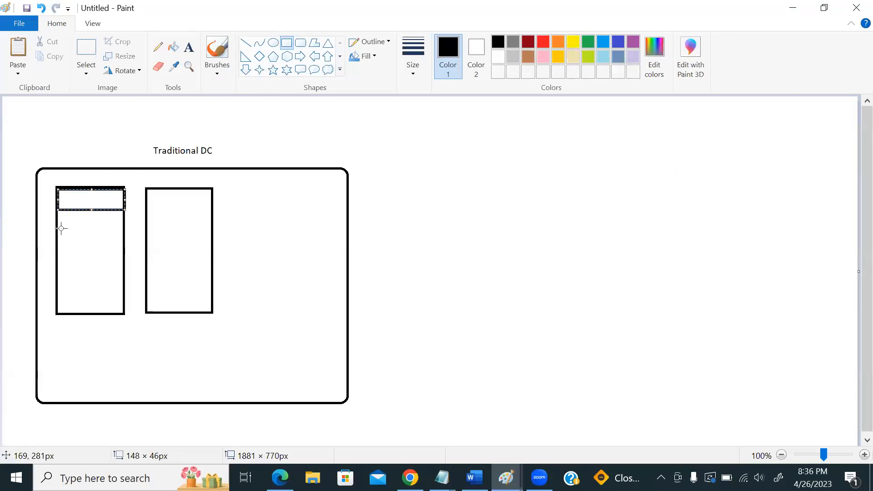
pyautogui.moveTo(59, 227); pyautogui.dragTo(123, 249)
pyautogui.moveTo(57, 266); pyautogui.dragTo(122, 287)
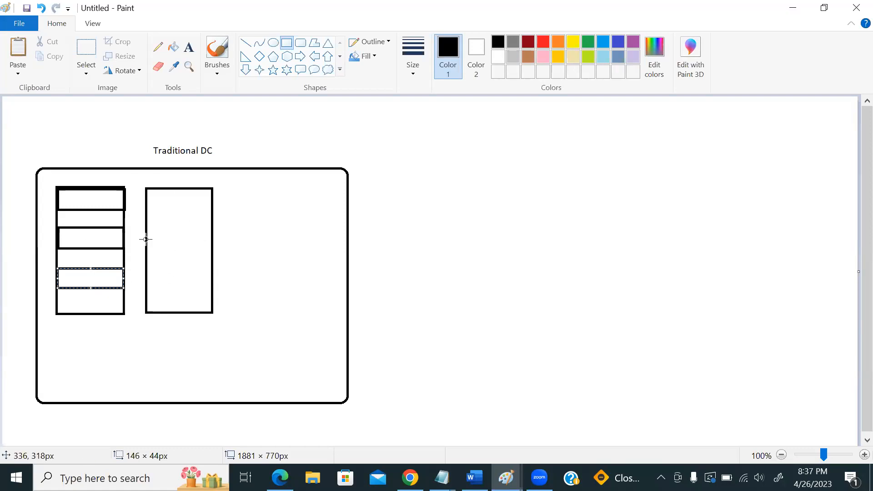
pyautogui.click(191, 50)
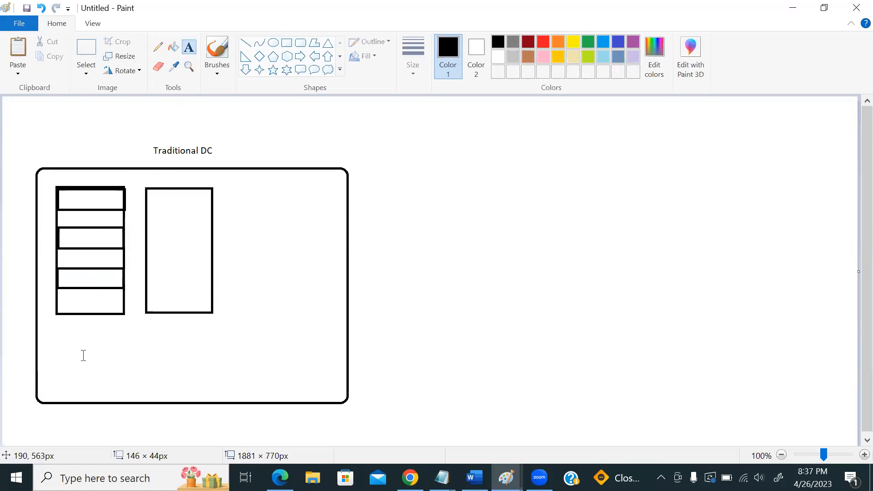
# - Add the label 'physical server' just beneath the left rack
pyautogui.click(76, 330)
pyautogui.write('physical server')
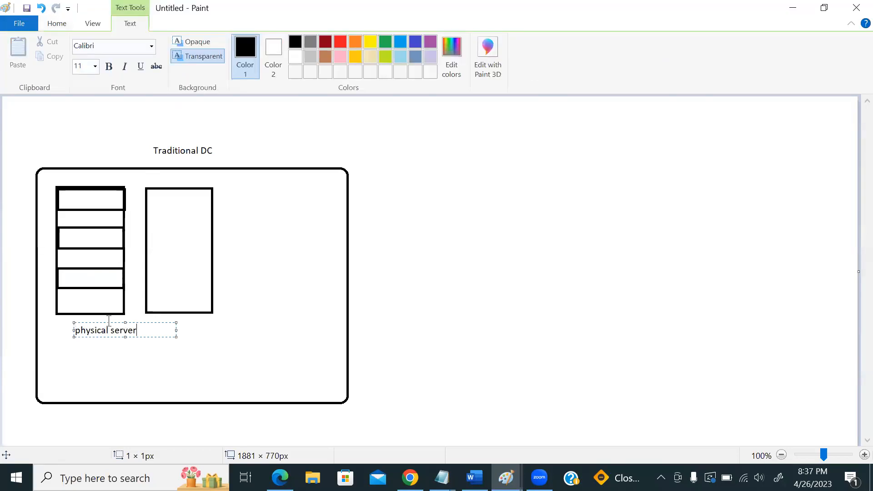
pyautogui.moveTo(102, 318); pyautogui.dragTo(83, 321)
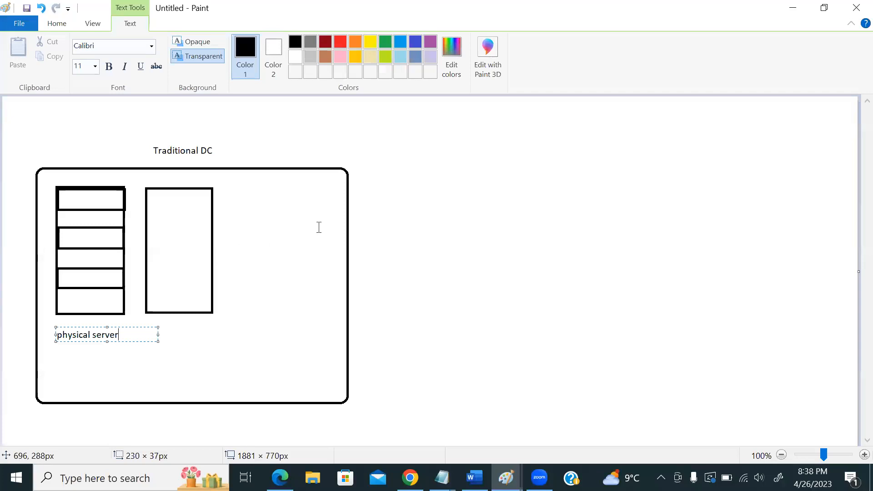
# - Add a two-line 'vmware -esx' / 'hyper-v' note to the right of the Traditional DC title
pyautogui.click(288, 142)
pyautogui.click(291, 144)
pyautogui.write('vmware')
pyautogui.press('Return')
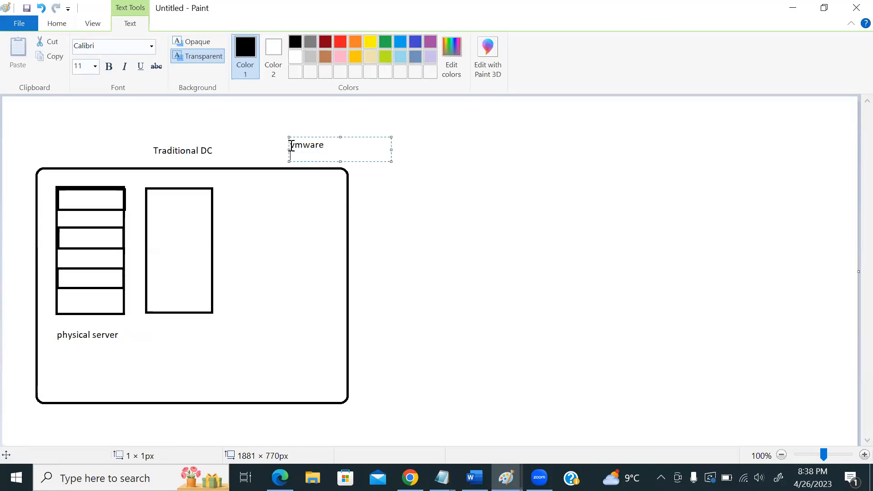
pyautogui.write('hyper-v')
pyautogui.moveTo(314, 142); pyautogui.dragTo(310, 116)
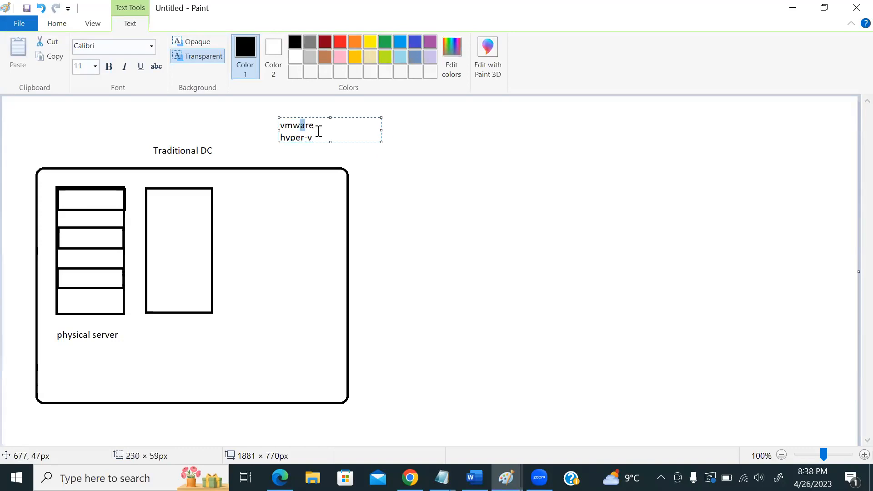
pyautogui.click(325, 129)
pyautogui.write('-esx')
# - Place the heading 'hypervisor' above the vmware -esx and hyper-v notes
pyautogui.click(302, 103)
pyautogui.click(302, 103)
pyautogui.write('hypervisor')
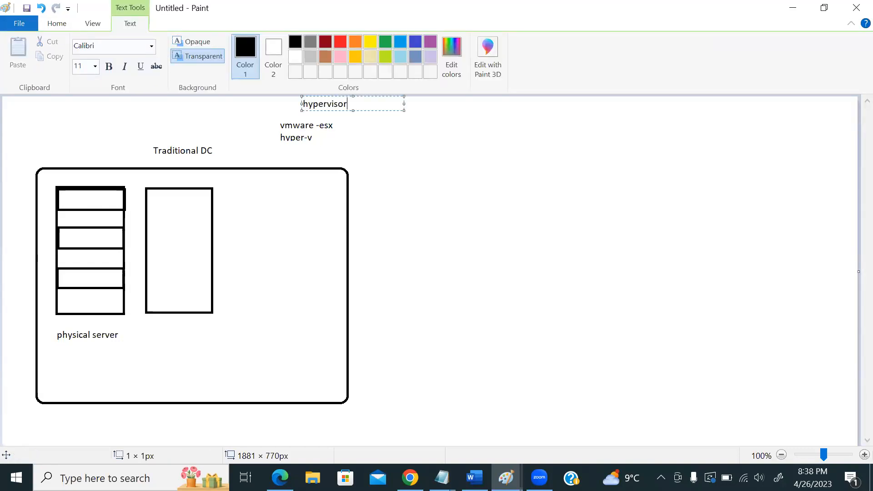
pyautogui.click(314, 150)
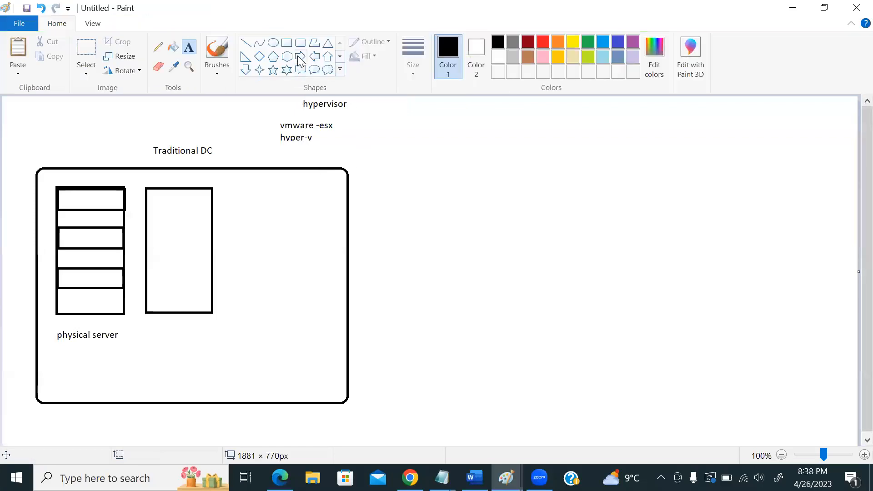
# - Draw a box right of the tall server with a thin strip along its bottom
pyautogui.click(287, 42)
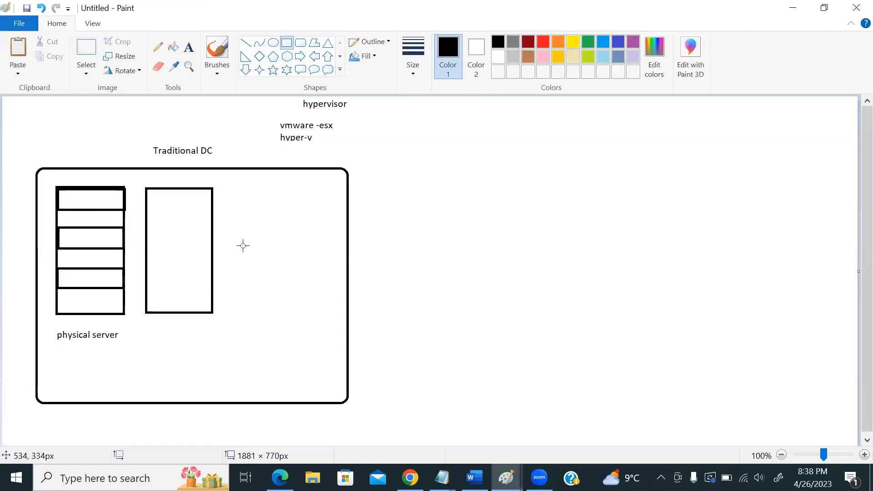
pyautogui.moveTo(236, 247); pyautogui.dragTo(335, 283)
pyautogui.click(298, 311)
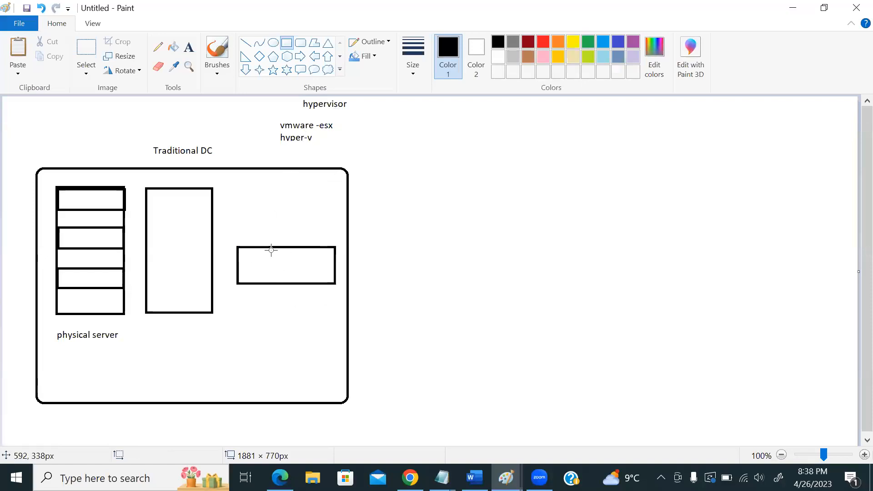
pyautogui.moveTo(237, 271); pyautogui.dragTo(334, 284)
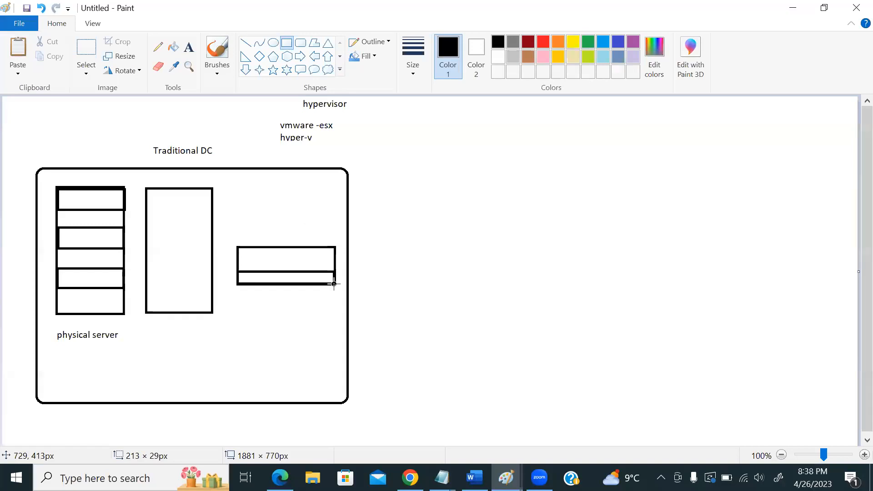
# - Label the thin bottom strip 'hypervisor'
pyautogui.click(189, 47)
pyautogui.click(272, 271)
pyautogui.write('hyd')
pyautogui.press('BackSpace')
pyautogui.write('pervisor')
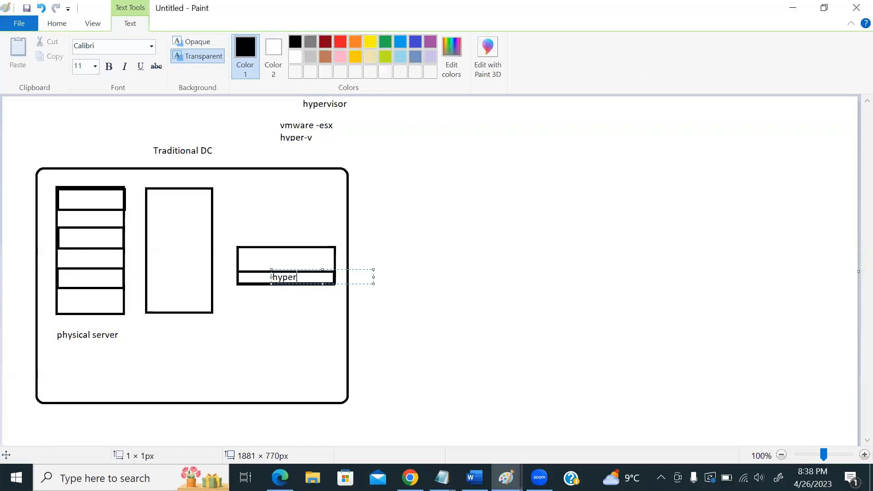
pyautogui.click(242, 282)
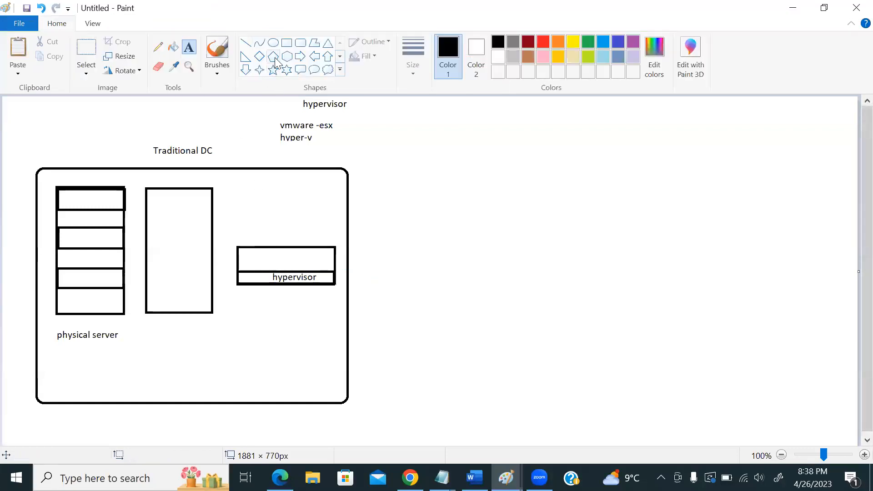
pyautogui.click(287, 43)
# - Draw small virtual-machine boxes above the hypervisor strip
pyautogui.moveTo(245, 253)
pyautogui.mouseDown()
pyautogui.moveTo(259, 262)
pyautogui.moveTo(307, 261)
pyautogui.mouseUp()
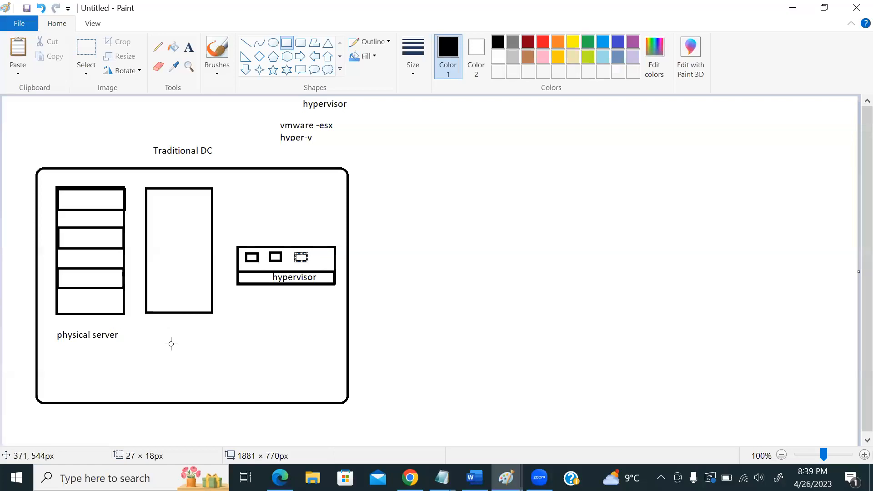
# - Draw a wide box below the tall server and caption it '50% 16gb 8 cpu'
pyautogui.moveTo(142, 346); pyautogui.dragTo(236, 378)
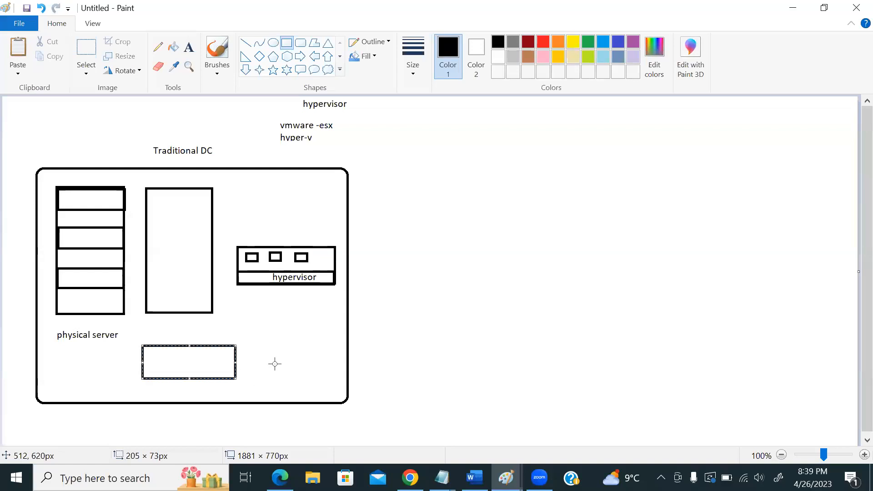
pyautogui.click(189, 47)
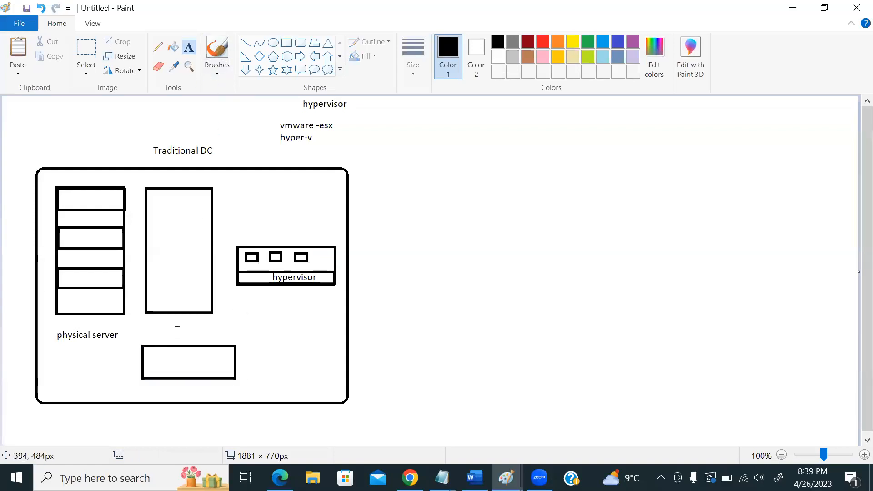
pyautogui.click(172, 385)
pyautogui.write('16gb')
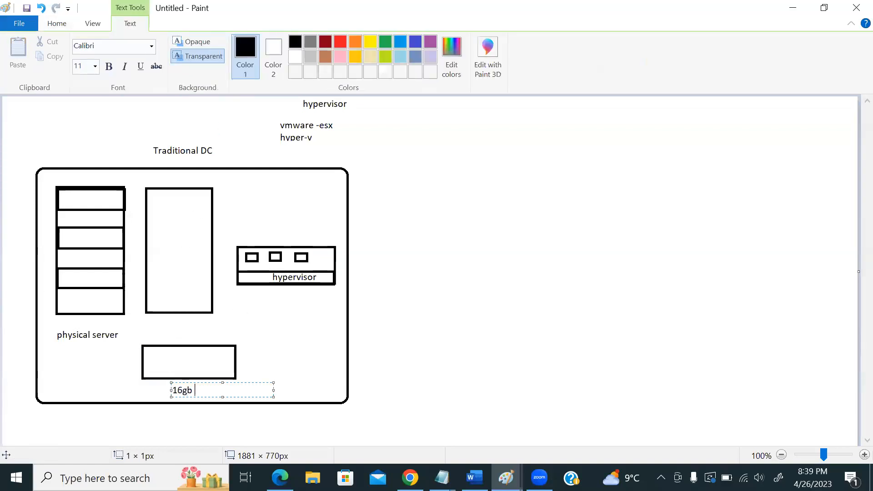
pyautogui.write(' 8 cpu')
pyautogui.click(141, 391)
pyautogui.click(142, 391)
pyautogui.write('50%')
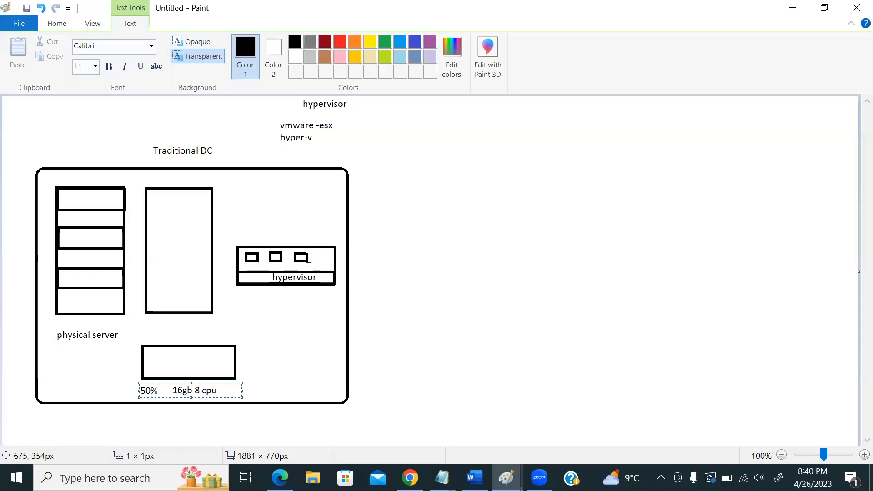
# - Type the label '4gb 2 cpu' just above the hypervisor box
pyautogui.click(249, 235)
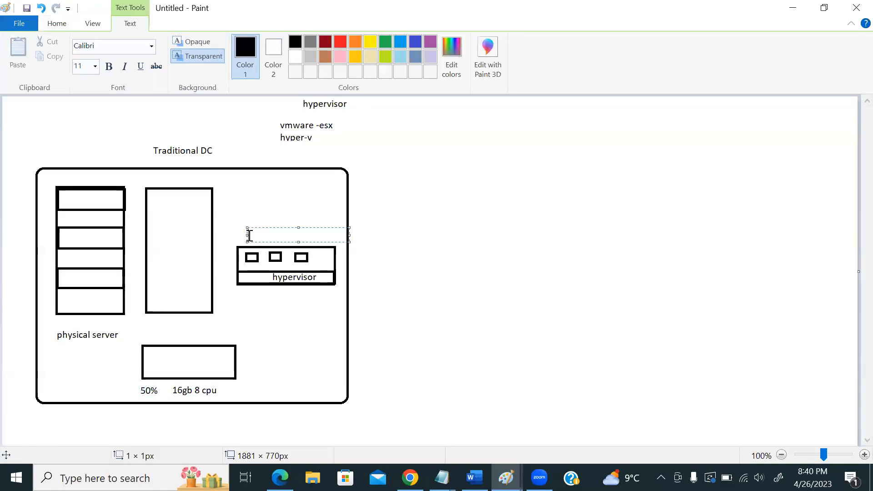
pyautogui.write('4gb 2 cpu')
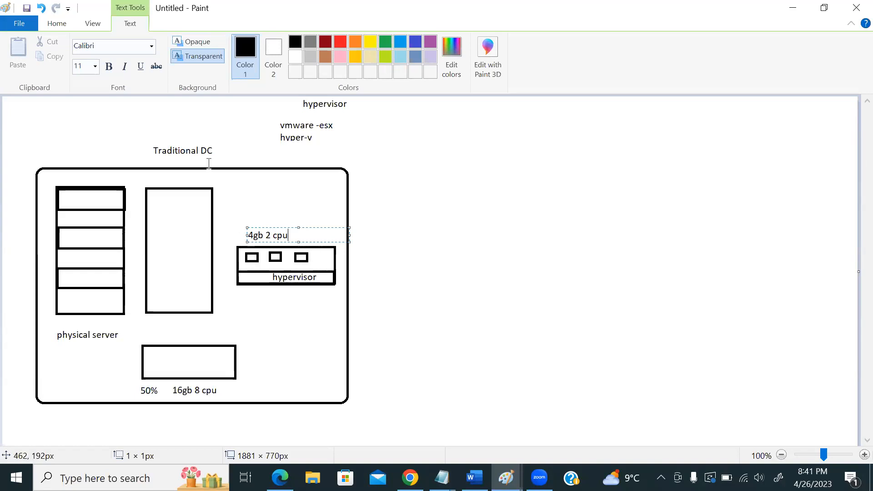
# - Add a two-line label 'linux' and 'windows' above the 4gb 2 cpu text
pyautogui.click(241, 197)
pyautogui.click(241, 197)
pyautogui.write('linux')
pyautogui.press('Return')
pyautogui.write('windows')
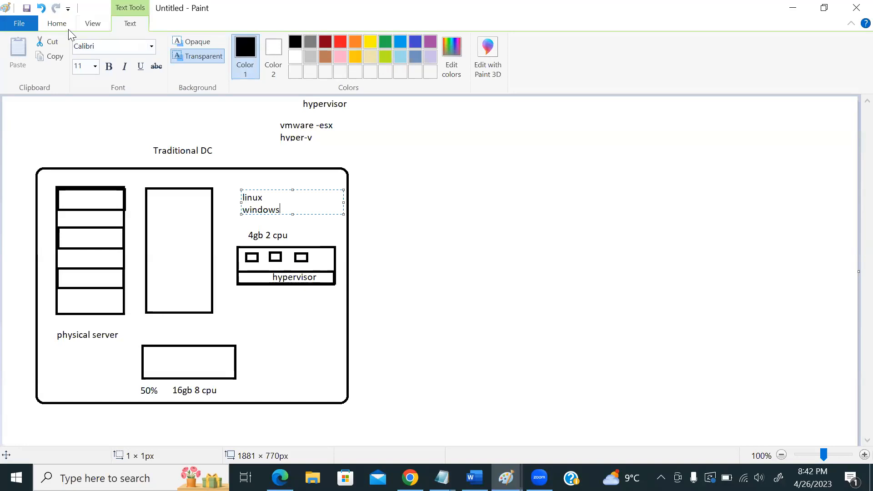
# - Draw an empty rectangle beneath the hypervisor box
pyautogui.click(57, 25)
pyautogui.click(286, 42)
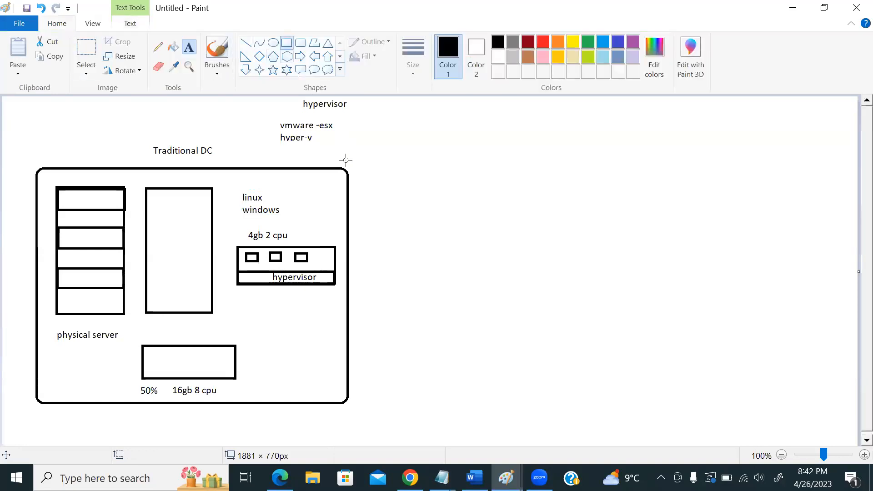
pyautogui.moveTo(239, 305); pyautogui.dragTo(333, 340)
pyautogui.click(279, 259)
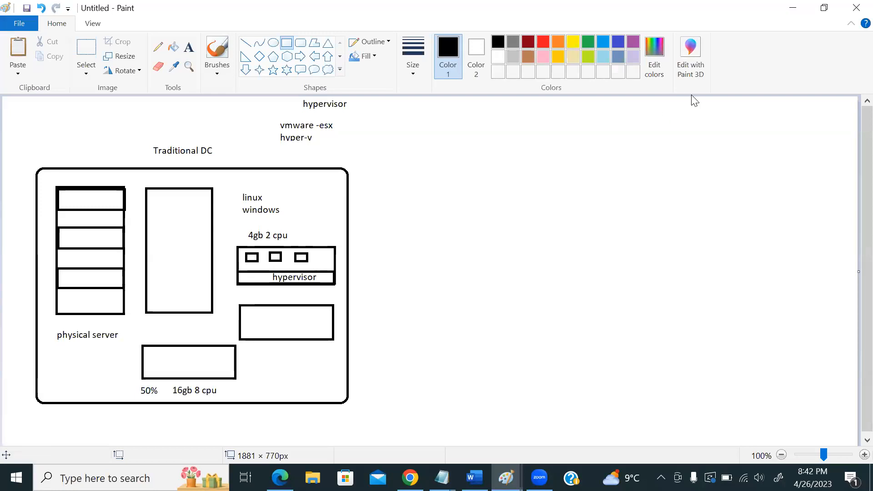
# - Draw a large rounded rectangle on the right side of the canvas
pyautogui.click(301, 42)
pyautogui.moveTo(544, 117); pyautogui.dragTo(814, 328)
pyautogui.click(719, 403)
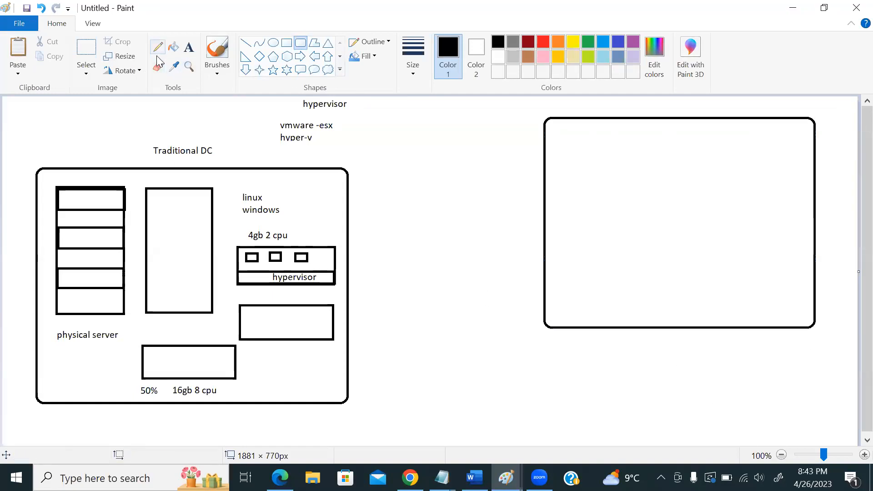
# - Title the rounded box 'Azure cloud' and add an 'Eastus' label beside the title
pyautogui.click(189, 46)
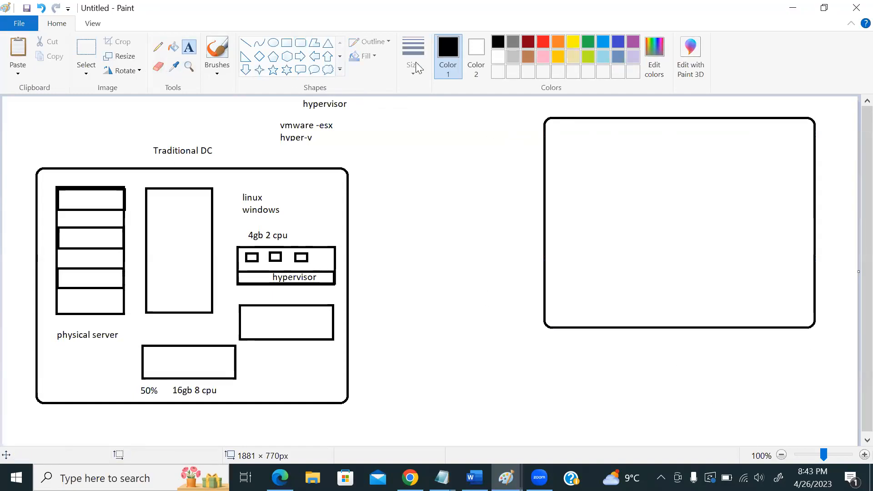
pyautogui.click(506, 365)
pyautogui.click(562, 110)
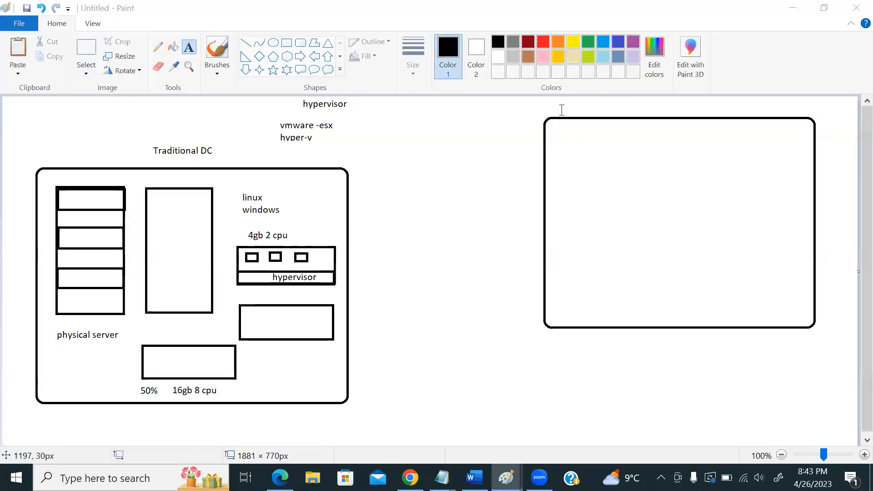
pyautogui.click(604, 109)
pyautogui.write('Azure cloud')
pyautogui.click(414, 173)
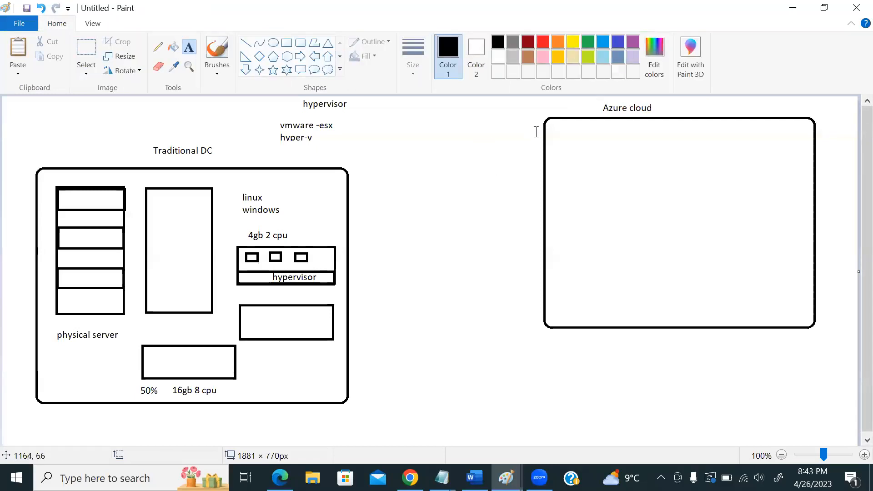
pyautogui.click(677, 105)
pyautogui.write('Eastus')
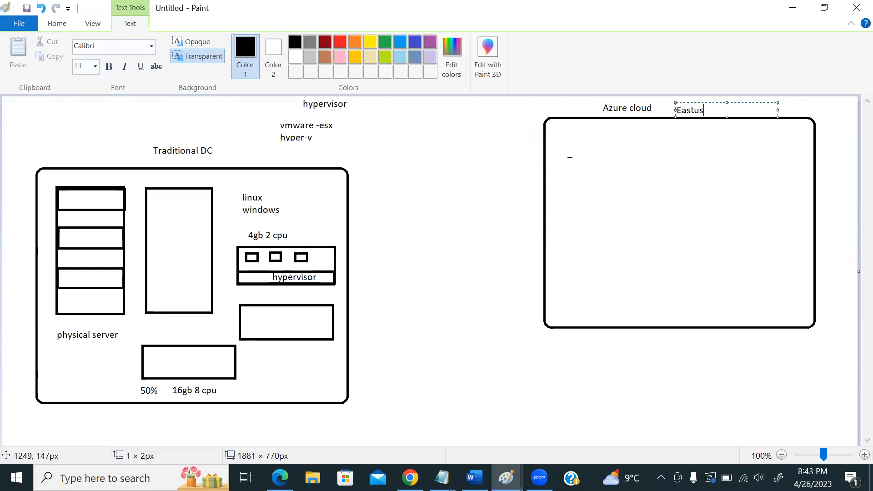
# - Draw two side-by-side rounded datacenter boxes inside the Azure cloud box
pyautogui.click(57, 23)
pyautogui.click(300, 42)
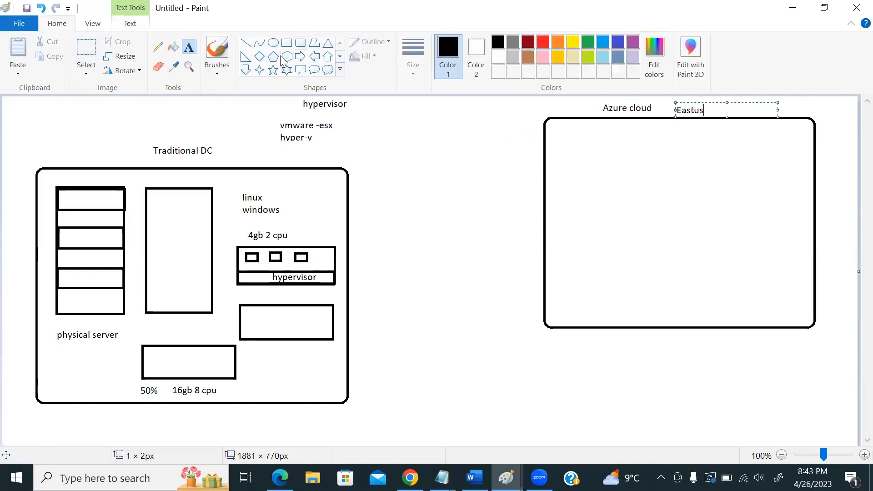
pyautogui.moveTo(563, 134); pyautogui.dragTo(667, 217)
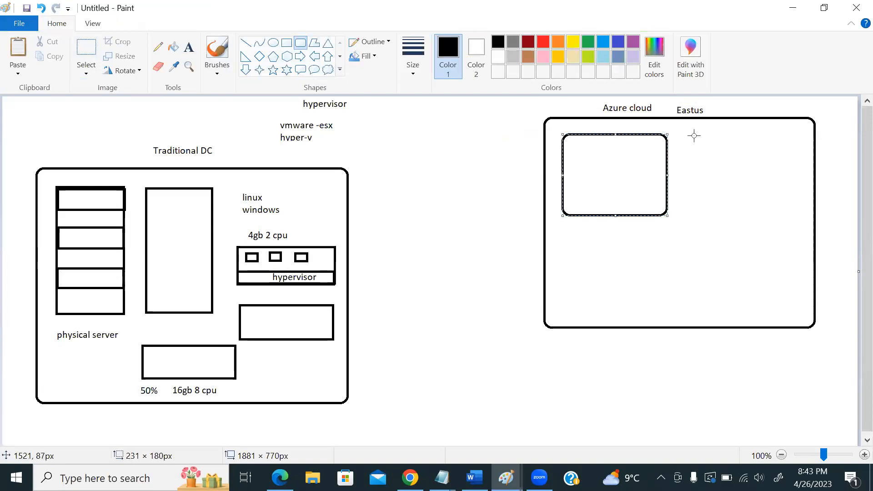
pyautogui.moveTo(690, 136); pyautogui.dragTo(783, 213)
pyautogui.click(651, 253)
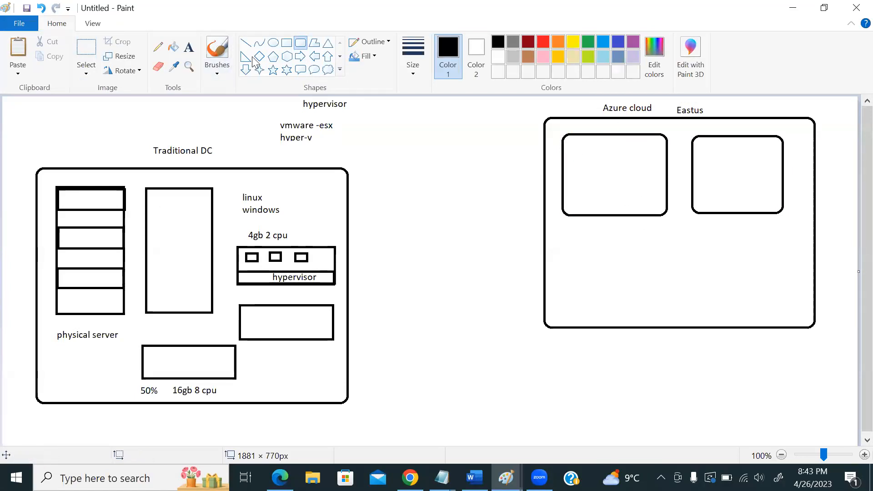
# - Sketch two shelved racks with a base strip in the first box, and box the hyper-v note
pyautogui.click(286, 43)
pyautogui.moveTo(573, 144); pyautogui.dragTo(604, 197)
pyautogui.moveTo(618, 144); pyautogui.dragTo(648, 198)
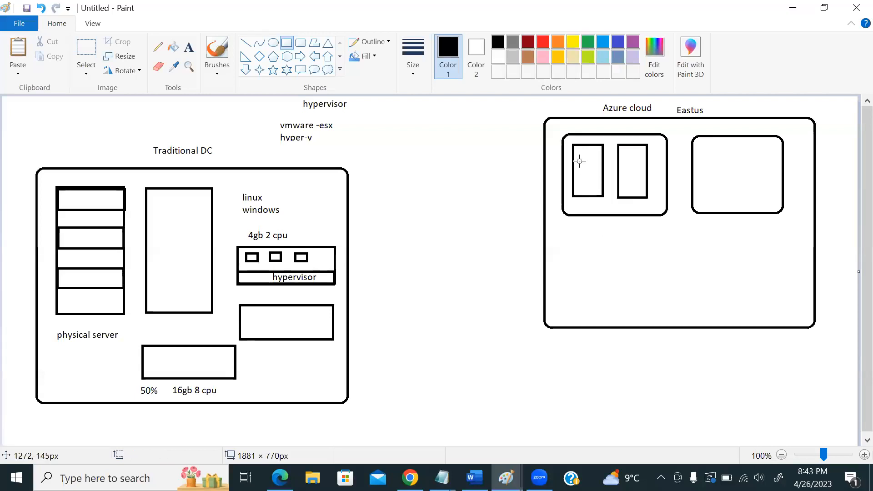
pyautogui.moveTo(575, 154)
pyautogui.mouseDown()
pyautogui.moveTo(600, 165)
pyautogui.moveTo(591, 184)
pyautogui.moveTo(604, 187)
pyautogui.mouseUp()
pyautogui.moveTo(618, 154)
pyautogui.mouseDown()
pyautogui.moveTo(646, 163)
pyautogui.moveTo(635, 182)
pyautogui.moveTo(646, 187)
pyautogui.mouseUp()
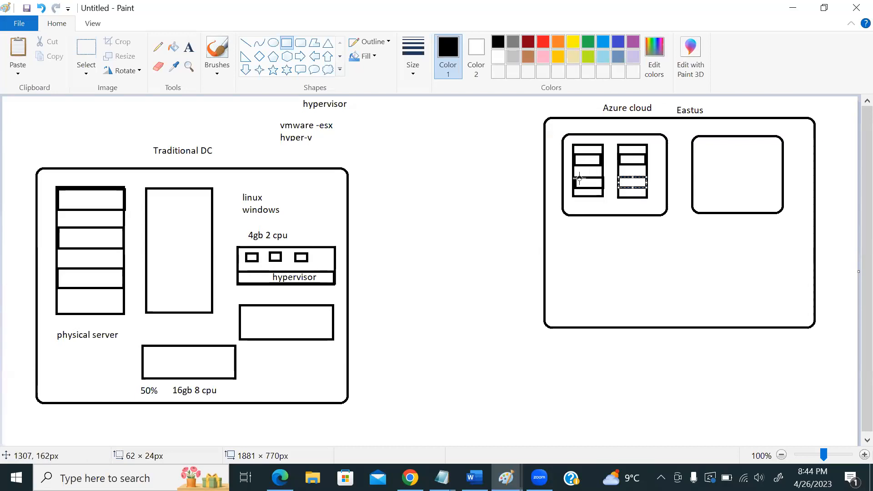
pyautogui.moveTo(589, 203); pyautogui.dragTo(631, 211)
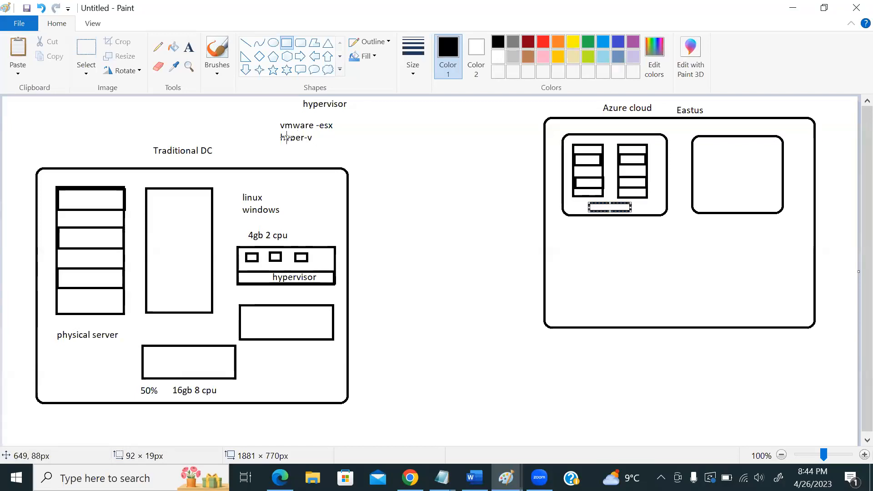
pyautogui.moveTo(277, 134); pyautogui.dragTo(332, 149)
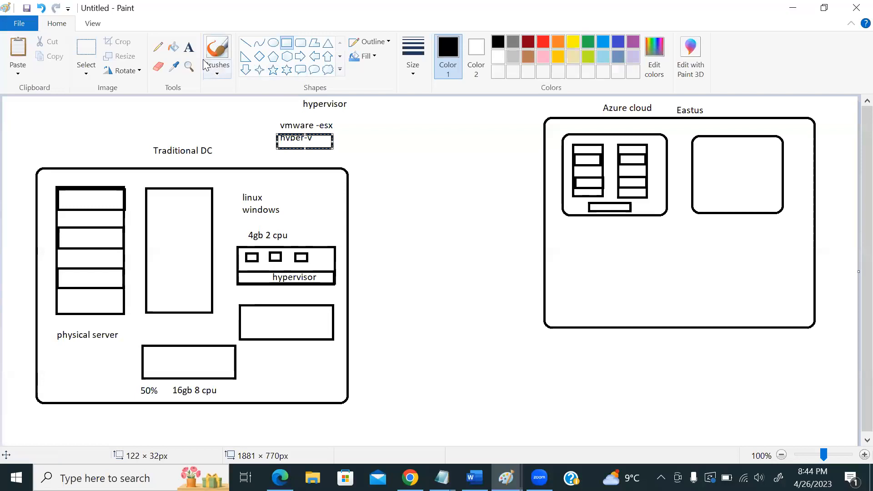
# - Add a 'portal.azure.com' label and draw a line from it up to the server rack
pyautogui.click(189, 47)
pyautogui.click(576, 390)
pyautogui.write('portal.azure.com')
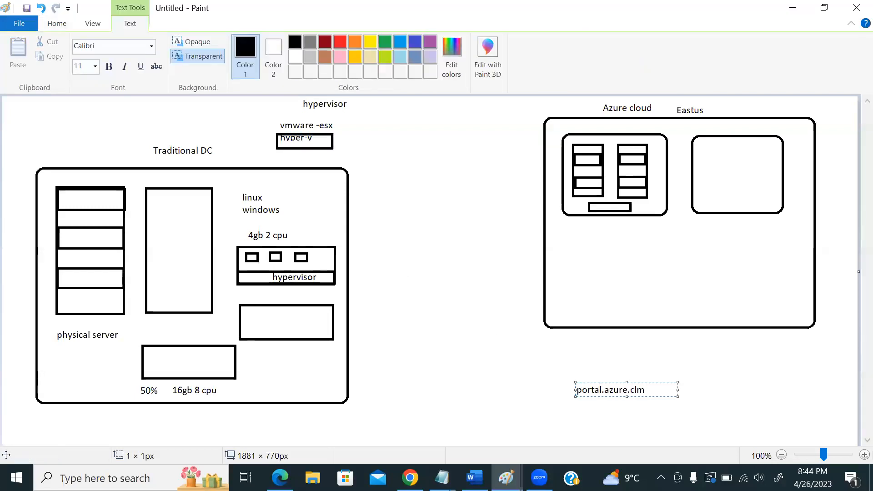
pyautogui.press('BackSpace')
pyautogui.press('BackSpace')
pyautogui.click(60, 22)
pyautogui.click(246, 42)
pyautogui.moveTo(610, 382); pyautogui.dragTo(583, 197)
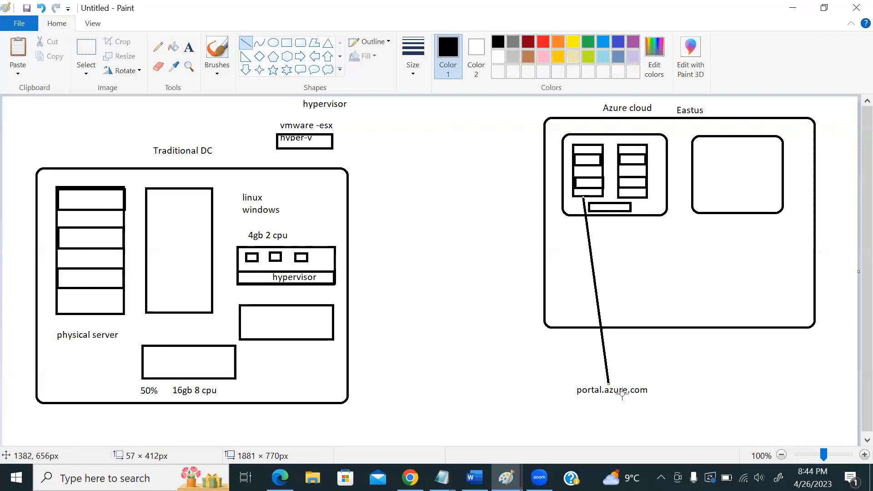
# - Draw a small rounded square below the label and a line from the canvas centre to the rack
pyautogui.click(300, 43)
pyautogui.moveTo(549, 411); pyautogui.dragTo(569, 432)
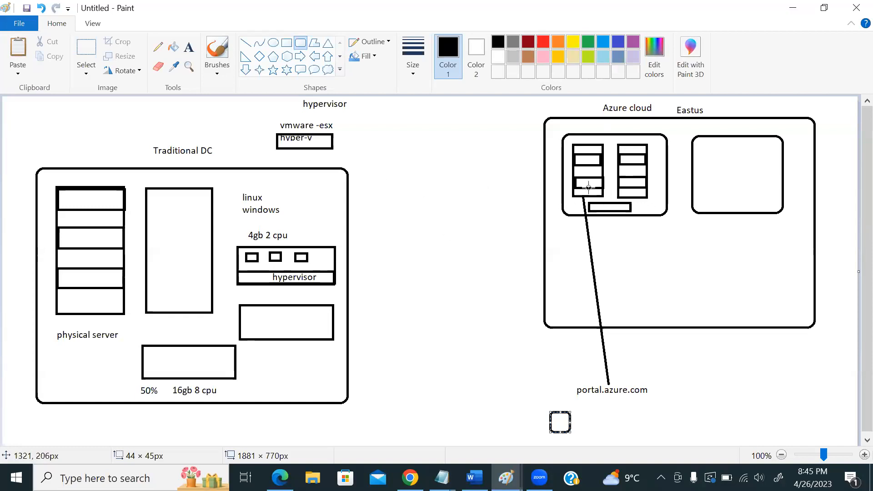
pyautogui.moveTo(587, 193); pyautogui.dragTo(532, 210)
pyautogui.hotkey('ctrl', 'z')
pyautogui.click(246, 42)
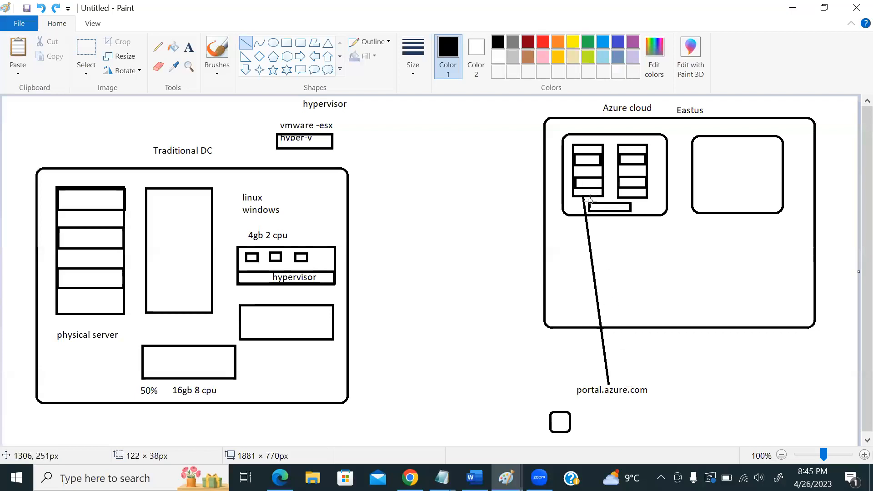
pyautogui.moveTo(409, 297)
pyautogui.mouseDown()
pyautogui.moveTo(437, 272)
pyautogui.moveTo(581, 195)
pyautogui.mouseUp()
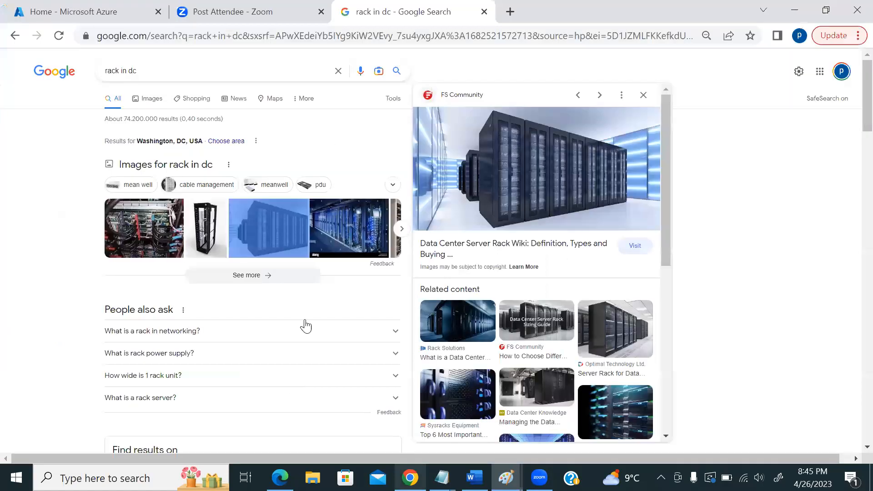
# - In Chrome's Azure portal tab, search 'virtual ma', dismiss the token error and sign in again
pyautogui.click(409, 478)
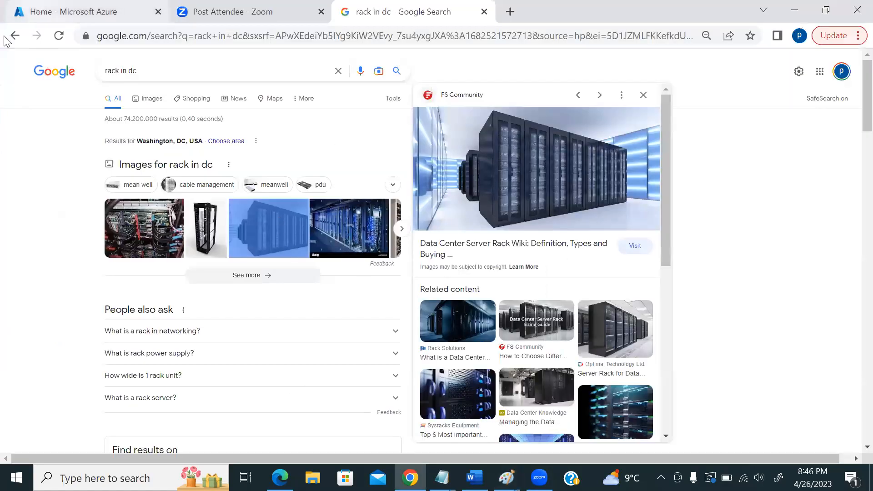
pyautogui.click(37, 18)
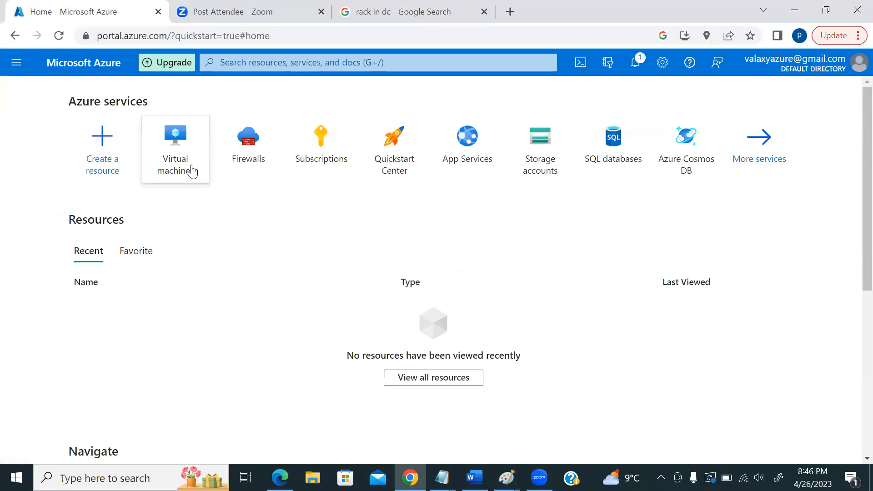
pyautogui.moveTo(184, 166)
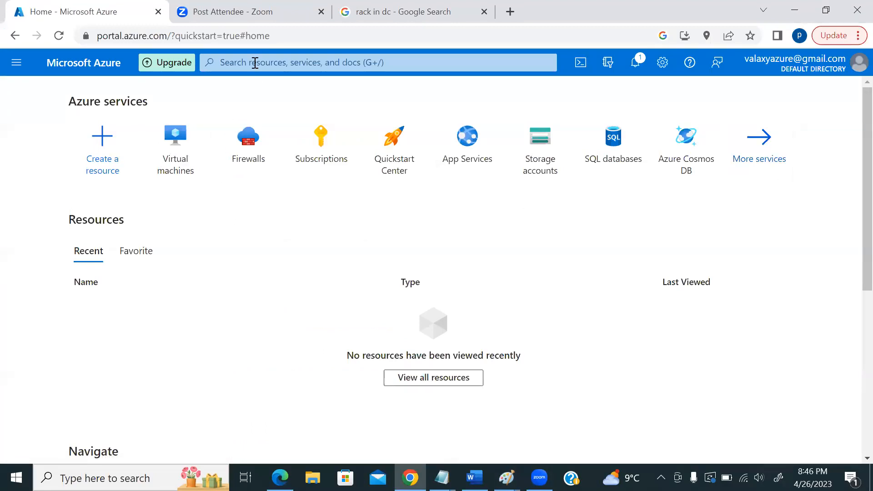
pyautogui.click(255, 62)
pyautogui.write('virtual ma')
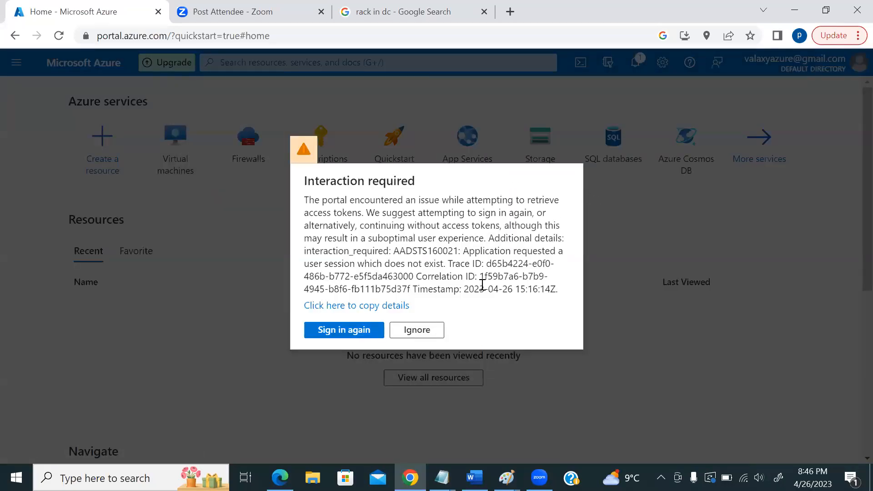
pyautogui.click(436, 333)
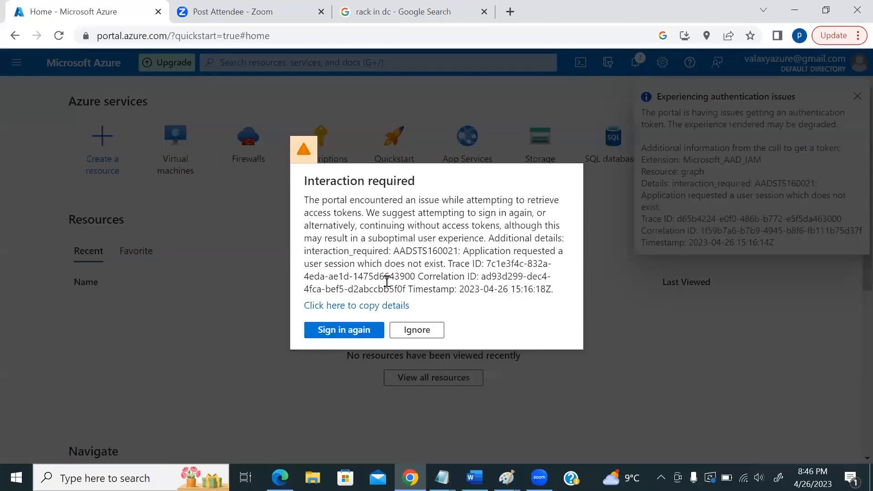
pyautogui.click(353, 331)
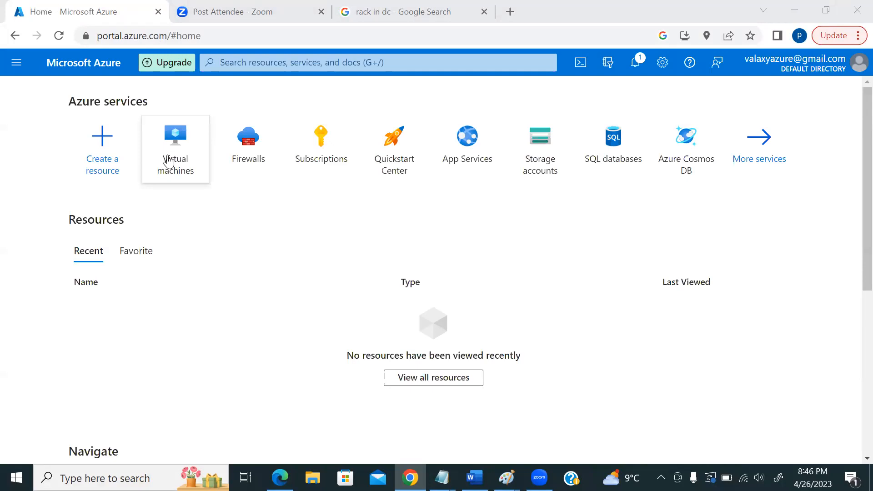
# - From the Virtual machines page, choose Create > Azure virtual machine
pyautogui.click(176, 159)
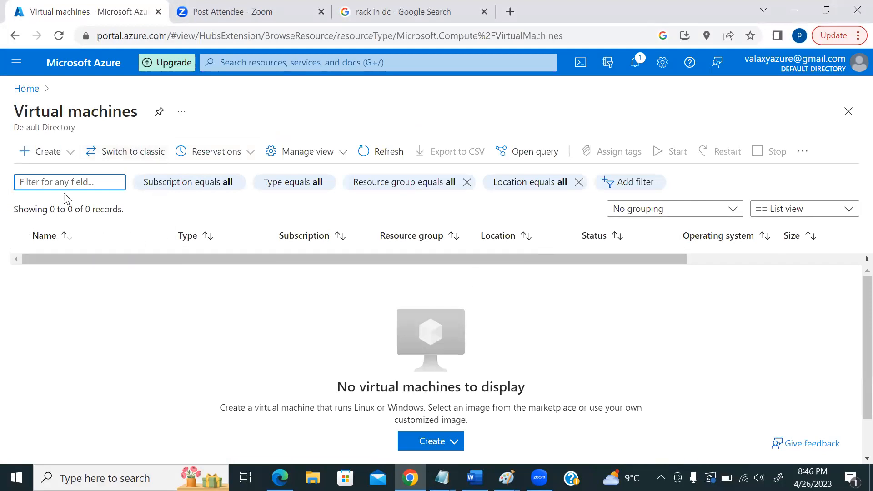
pyautogui.click(31, 152)
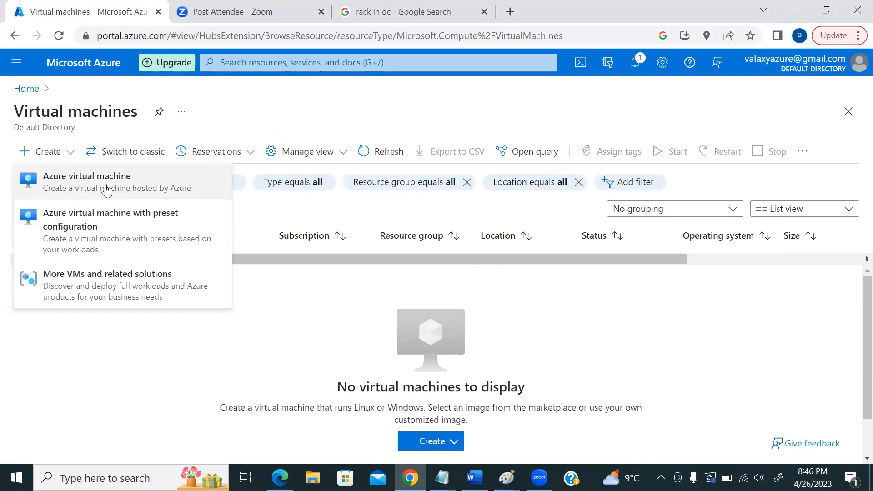
pyautogui.click(79, 187)
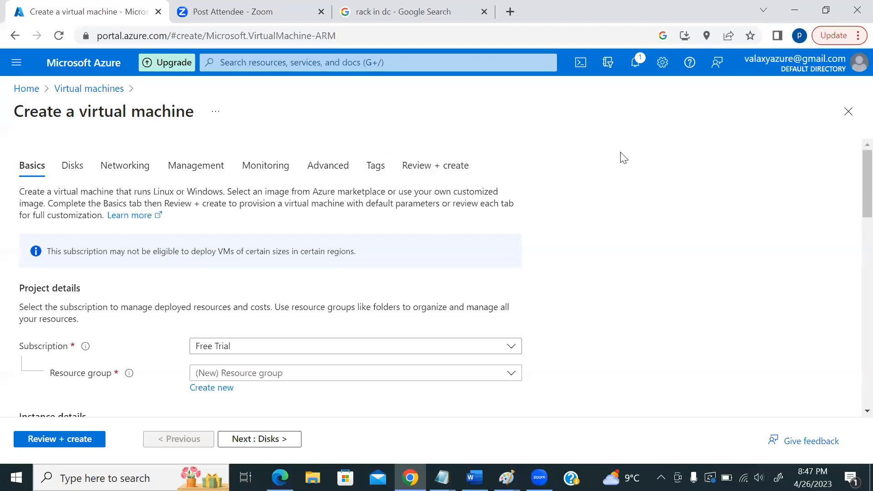
# - Check the Resource group list on the VM form without choosing, then go back Home
pyautogui.scroll(-2, 748, 193)
pyautogui.scroll(2, 150, 191)
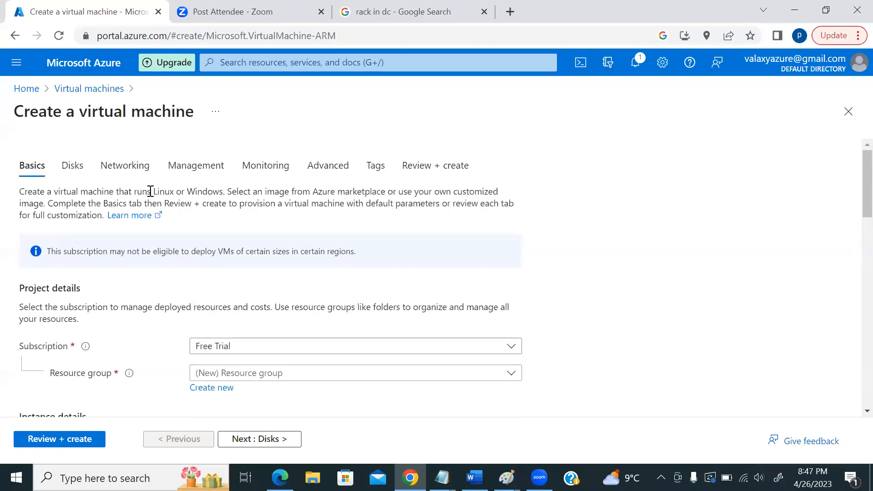
pyautogui.scroll(-2, 760, 184)
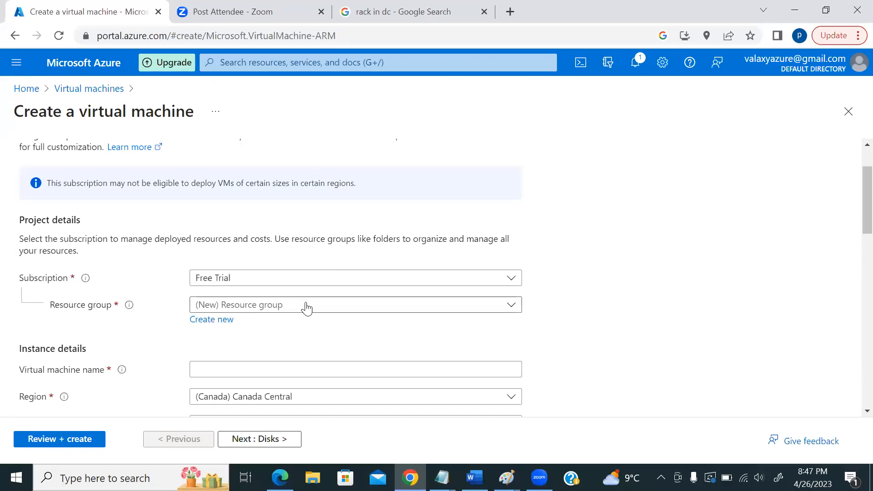
pyautogui.click(307, 309)
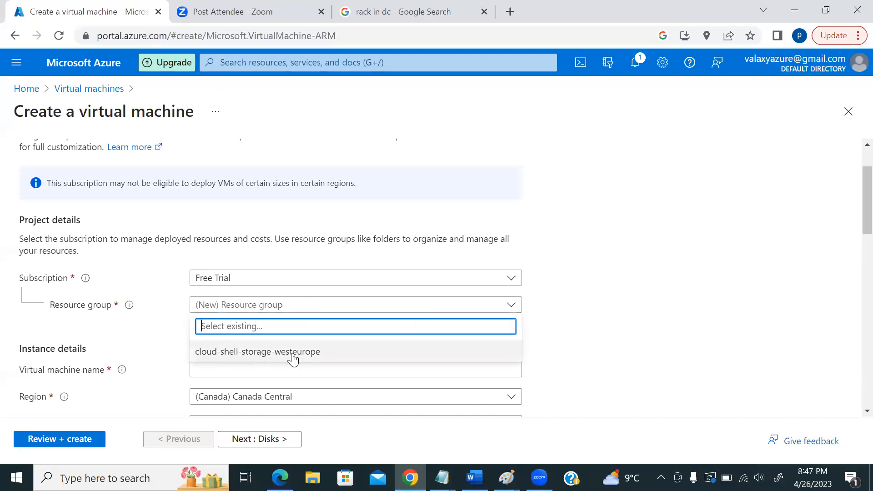
pyautogui.click(609, 186)
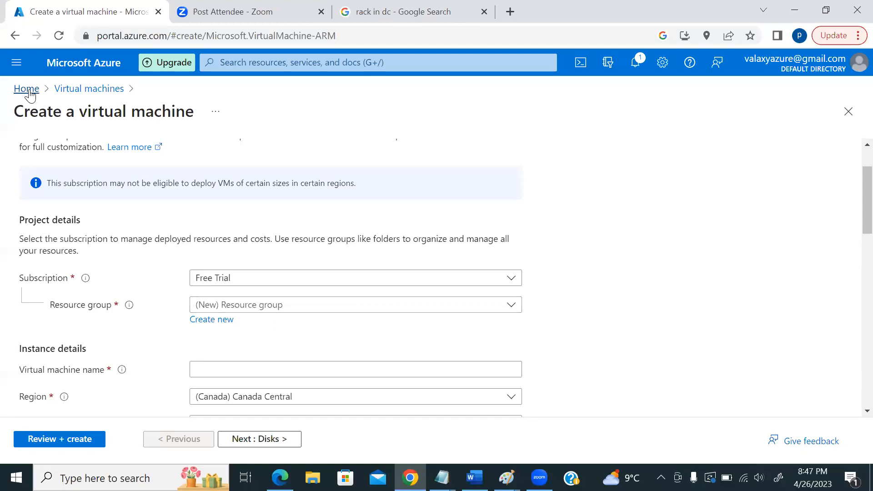
pyautogui.click(25, 88)
# - Create resource group ValaxyTest in (US) East US via Review + create, then return Home
pyautogui.click(238, 62)
pyautogui.write('resource gro')
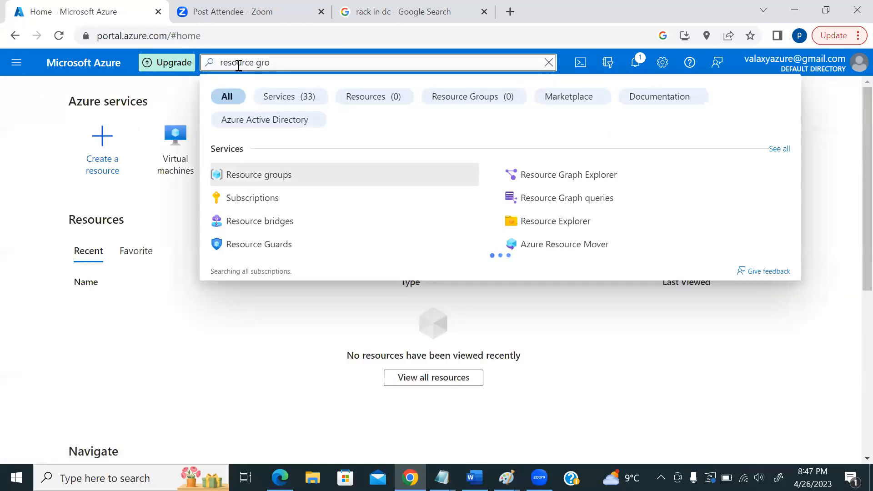
pyautogui.click(280, 180)
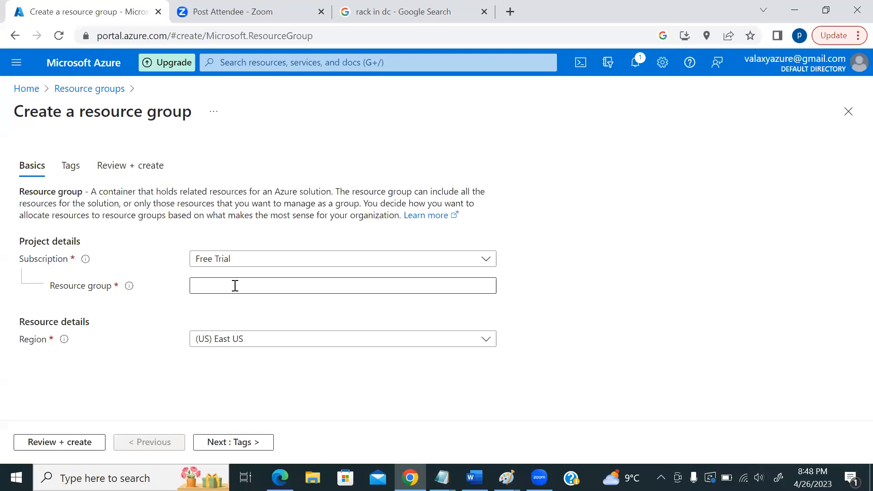
pyautogui.click(235, 287)
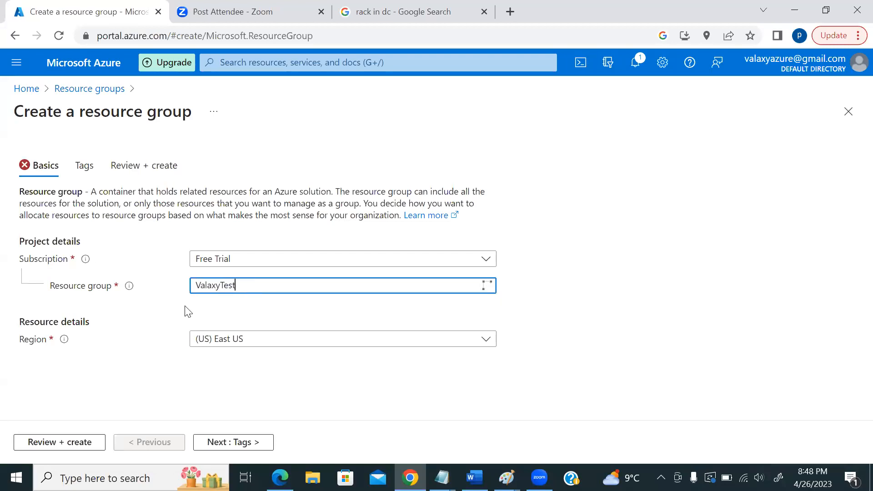
pyautogui.click(273, 342)
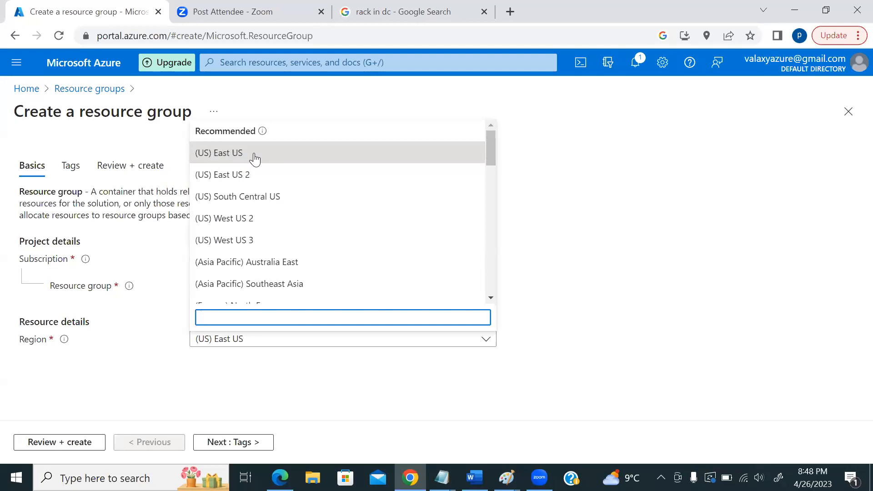
pyautogui.click(282, 344)
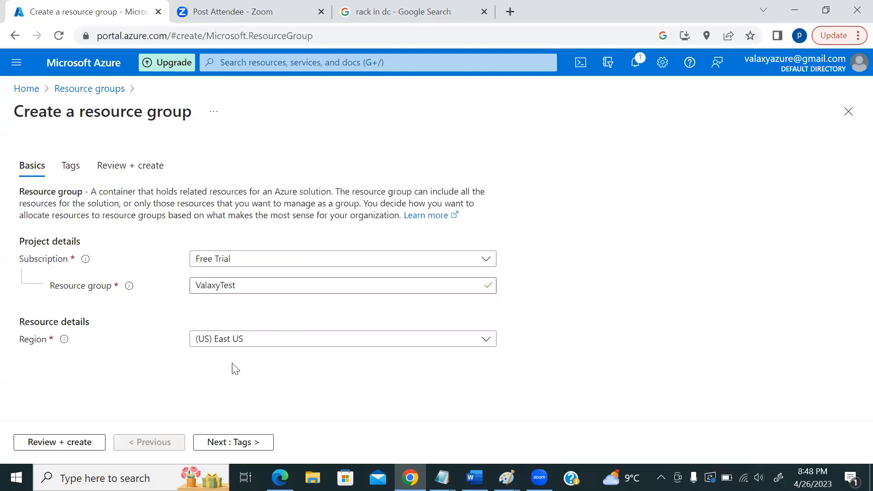
pyautogui.click(77, 442)
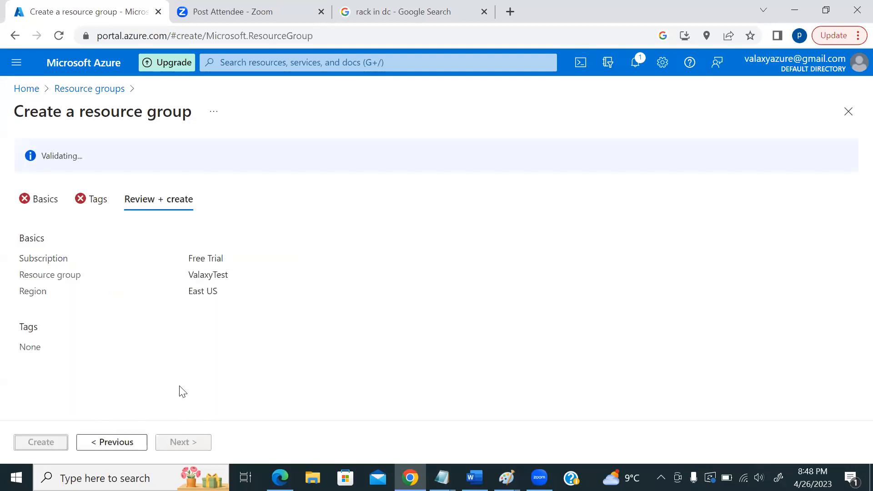
pyautogui.click(42, 441)
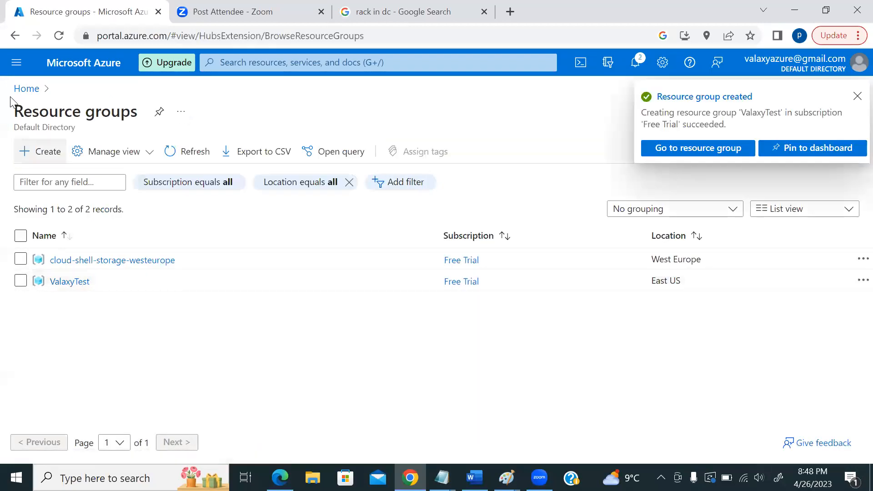
pyautogui.click(27, 89)
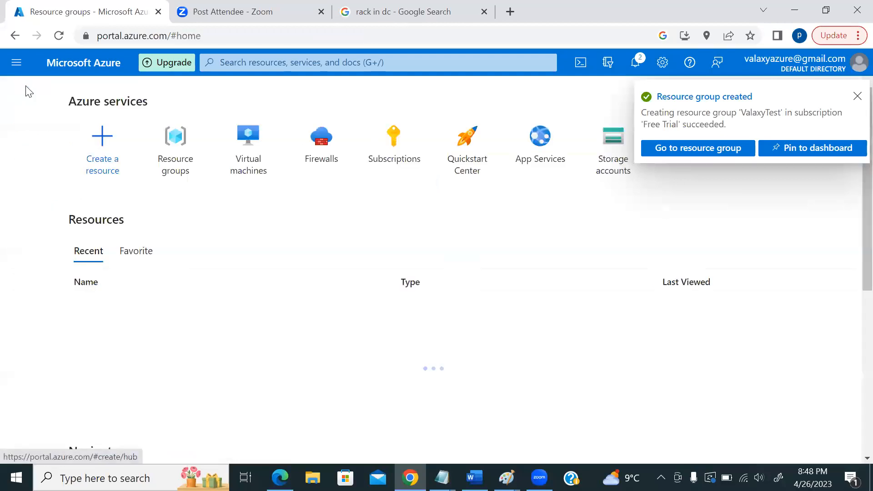
# - Reopen the Create a virtual machine form from the Virtual machines page
pyautogui.click(233, 142)
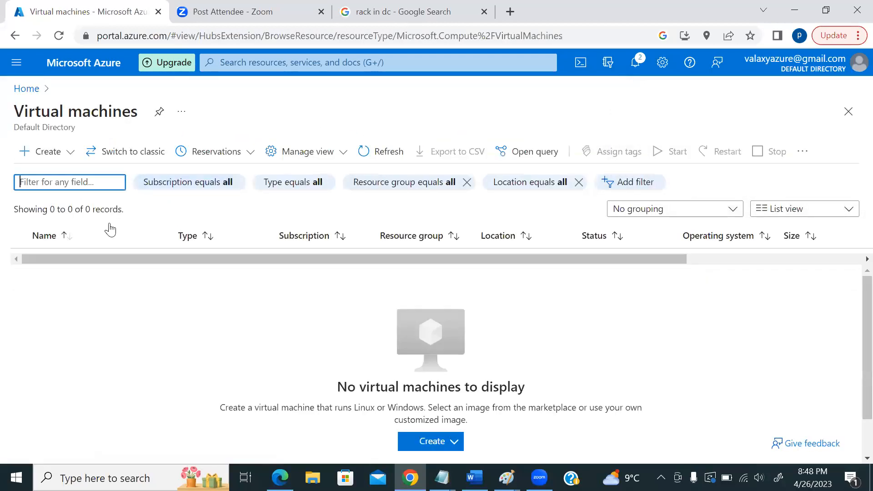
pyautogui.click(50, 154)
pyautogui.click(64, 187)
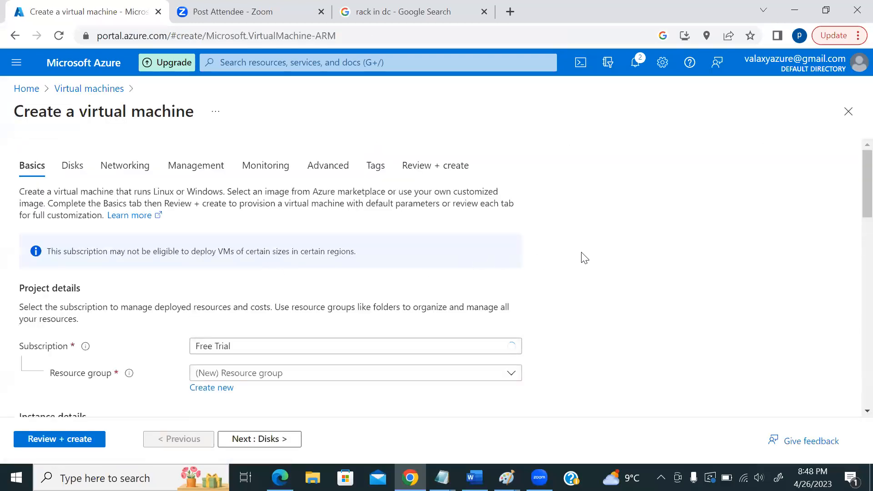
pyautogui.scroll(-3, 575, 257)
# - Select resource group ValaxyTest and name the virtual machine Test01
pyautogui.click(266, 239)
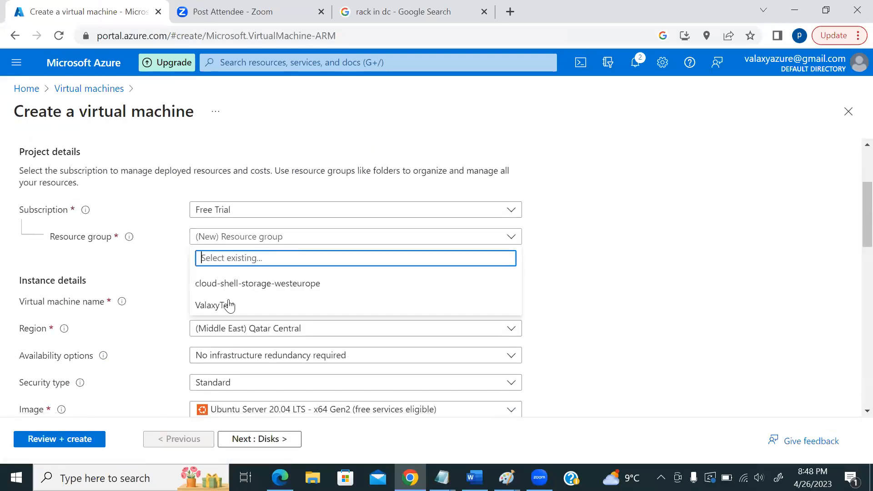
pyautogui.click(235, 306)
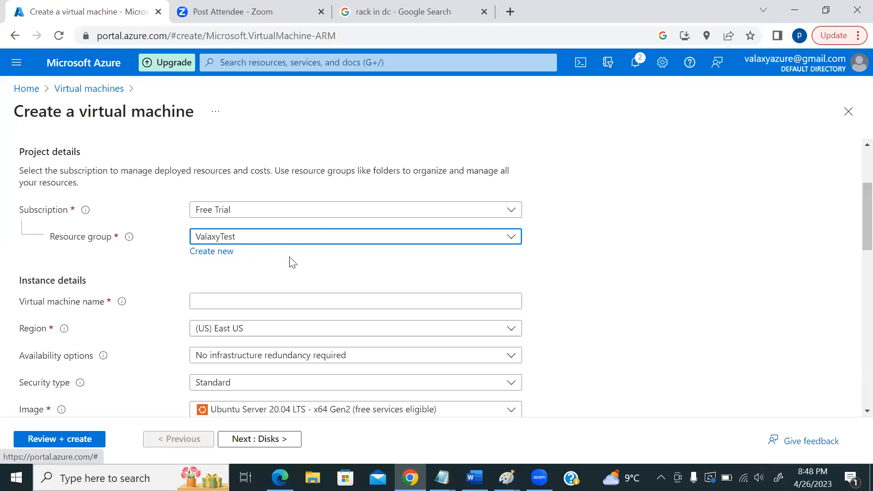
pyautogui.click(642, 233)
pyautogui.click(300, 304)
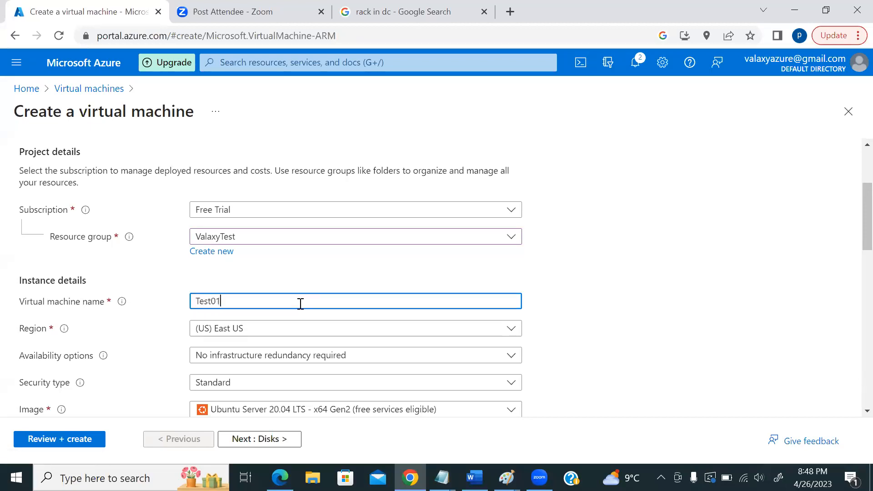
pyautogui.scroll(-3, 604, 253)
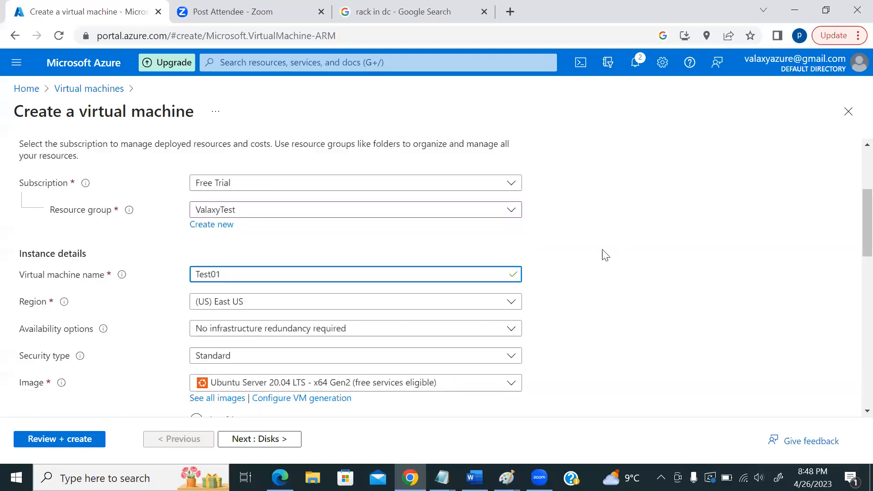
# - Keep (US) East US as the virtual machine's region
pyautogui.click(268, 196)
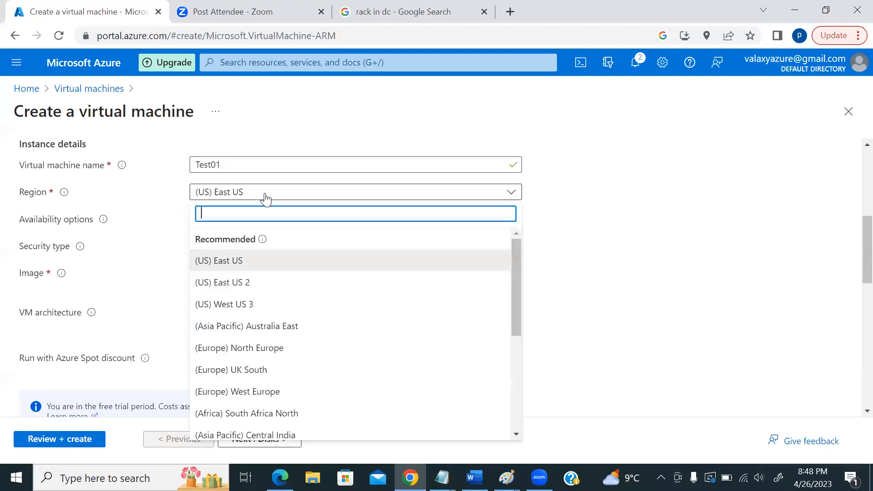
pyautogui.scroll(-3, 350, 305)
pyautogui.scroll(-2, 349, 305)
pyautogui.scroll(5, 347, 306)
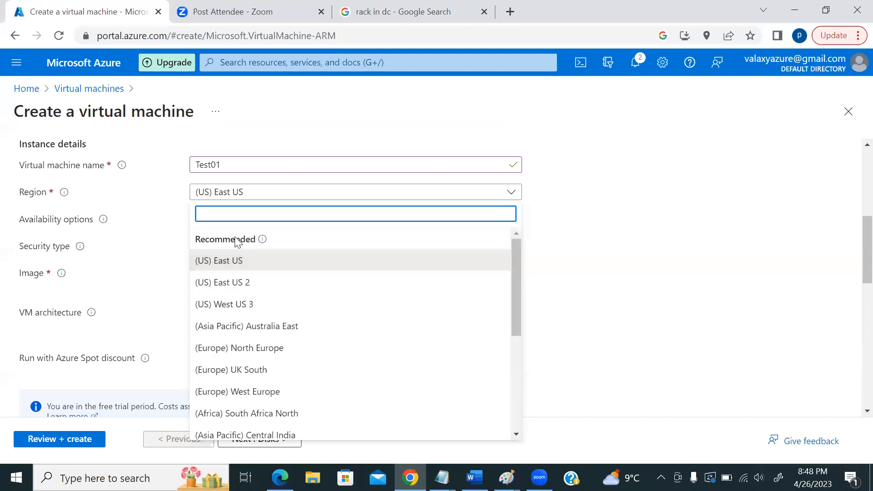
pyautogui.click(248, 265)
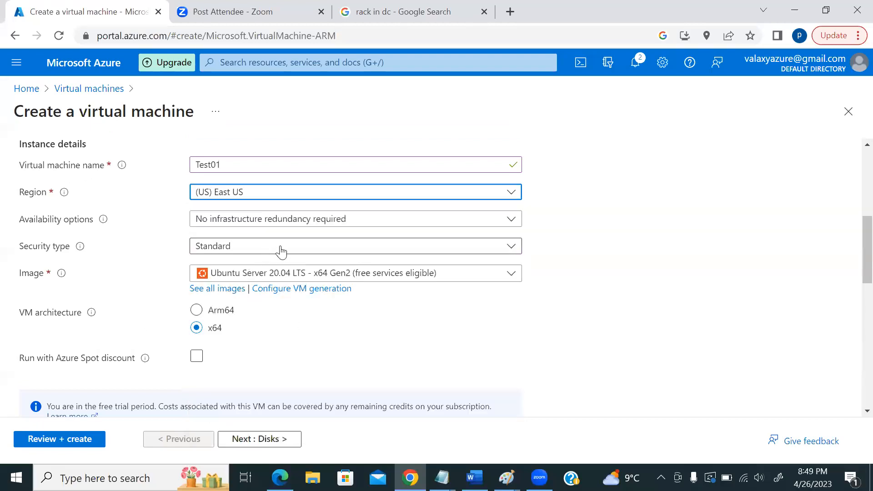
# - Set the availability option to Availability zone and bring up Windows search
pyautogui.click(384, 221)
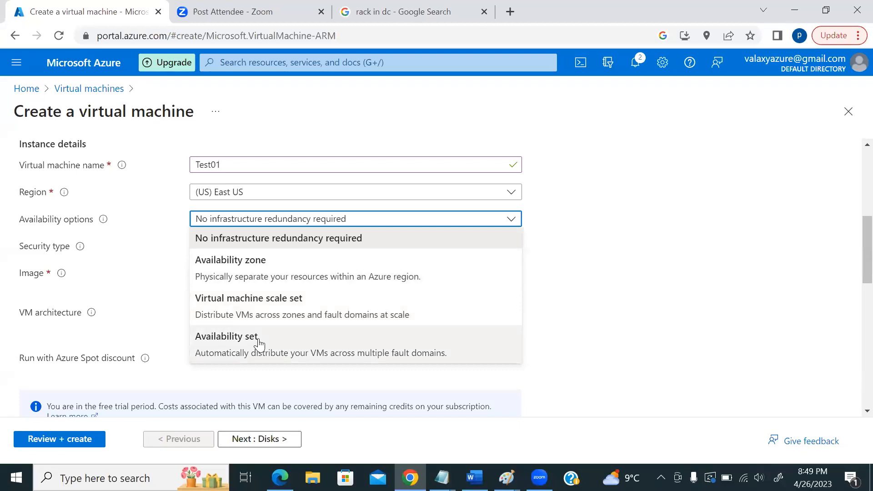
pyautogui.click(256, 272)
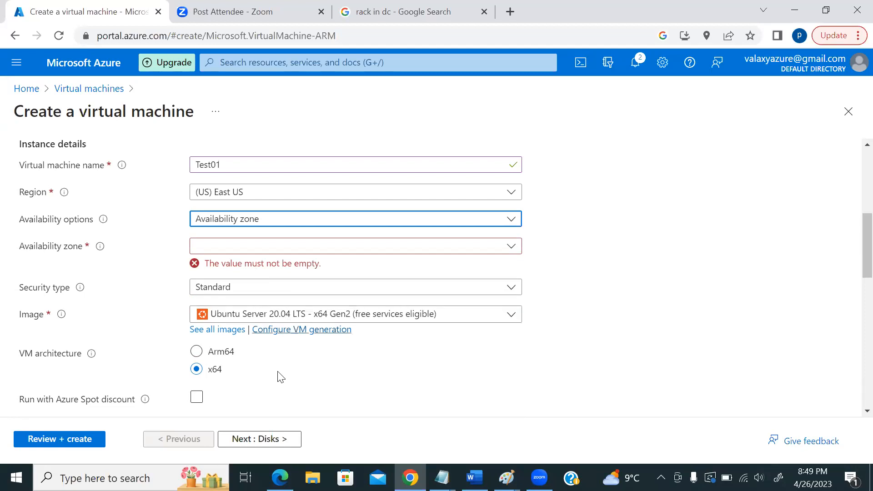
pyautogui.click(137, 477)
# - Launch Paint and enlarge the canvas to about 1914 by 743 pixels
pyautogui.write('paint')
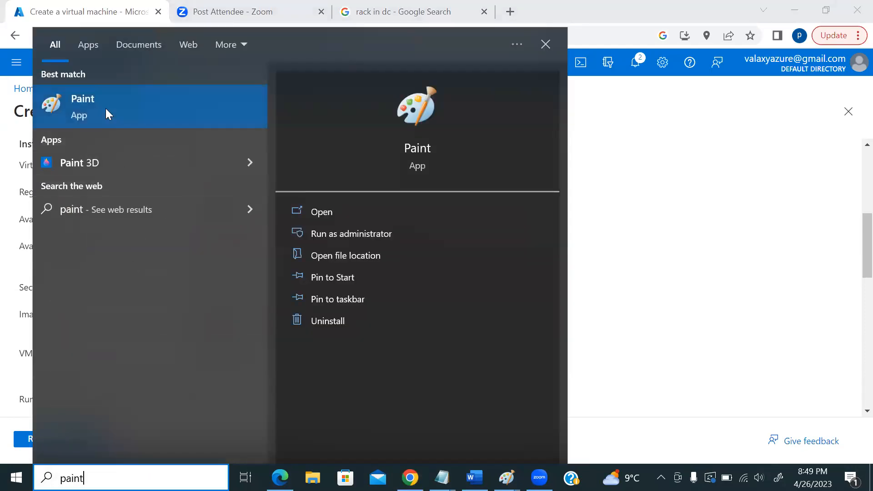
pyautogui.click(105, 109)
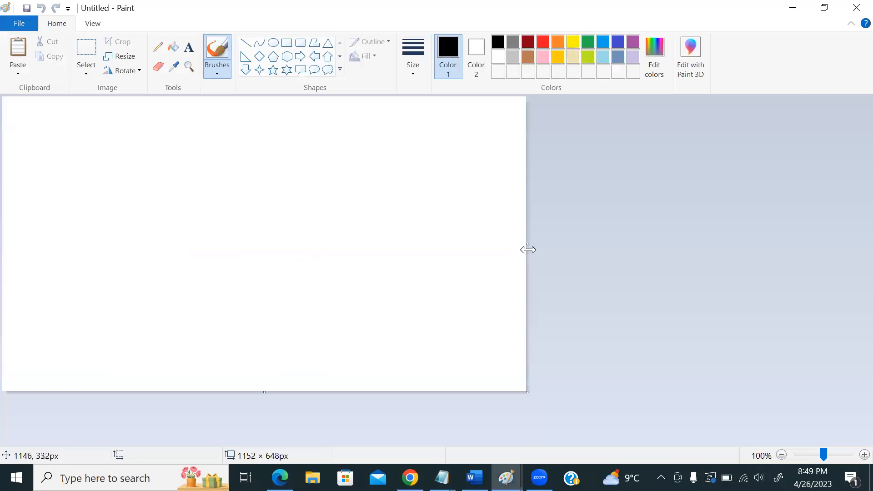
pyautogui.moveTo(528, 249); pyautogui.dragTo(866, 257)
pyautogui.moveTo(435, 391); pyautogui.dragTo(444, 435)
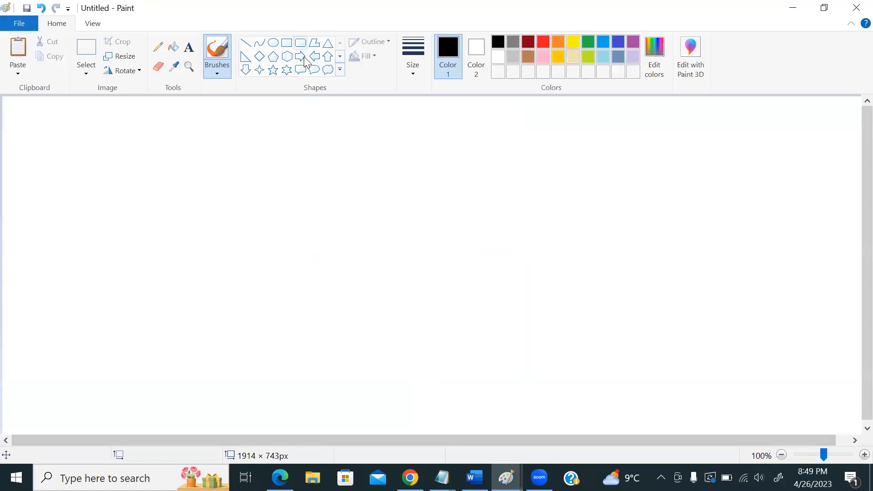
# - Draw a rounded box and paste two copies of it in a row beside it
pyautogui.click(301, 43)
pyautogui.moveTo(263, 245); pyautogui.dragTo(319, 296)
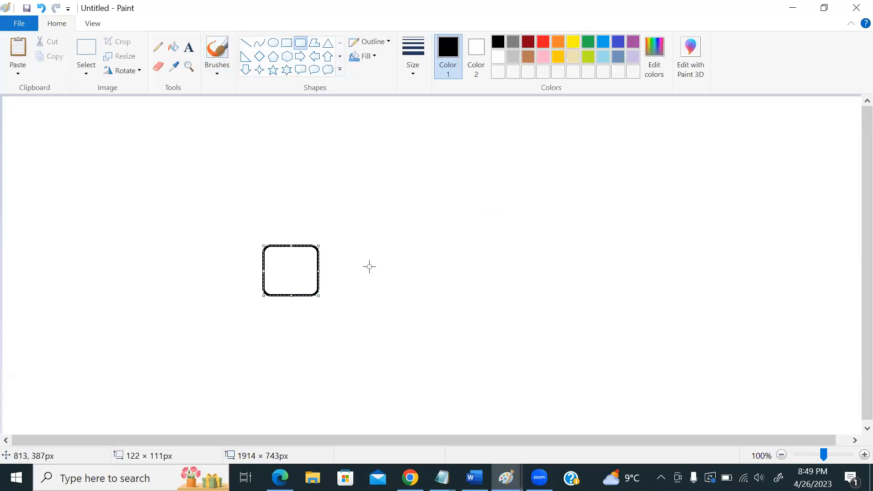
pyautogui.click(85, 50)
pyautogui.moveTo(256, 239); pyautogui.dragTo(327, 301)
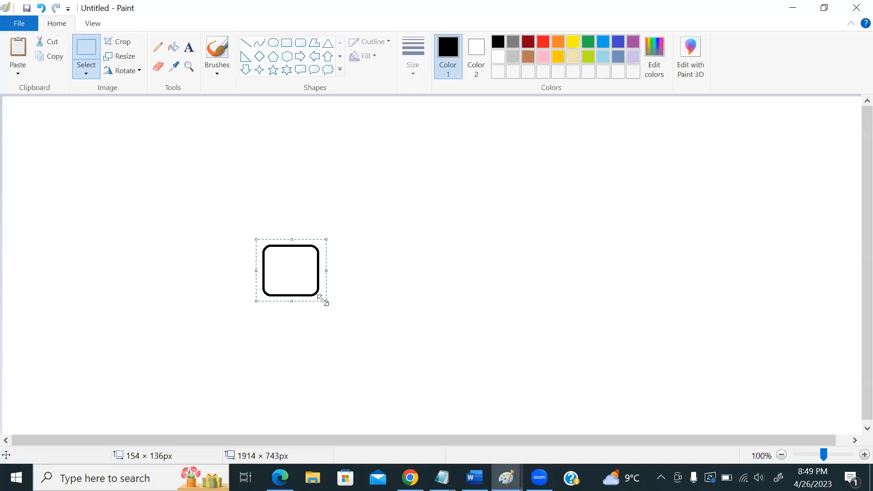
pyautogui.hotkey('ctrl', 'c')
pyautogui.hotkey('ctrl', 'v')
pyautogui.hotkey('ctrl', 'v')
pyautogui.moveTo(43, 133); pyautogui.dragTo(370, 272)
pyautogui.click(57, 133)
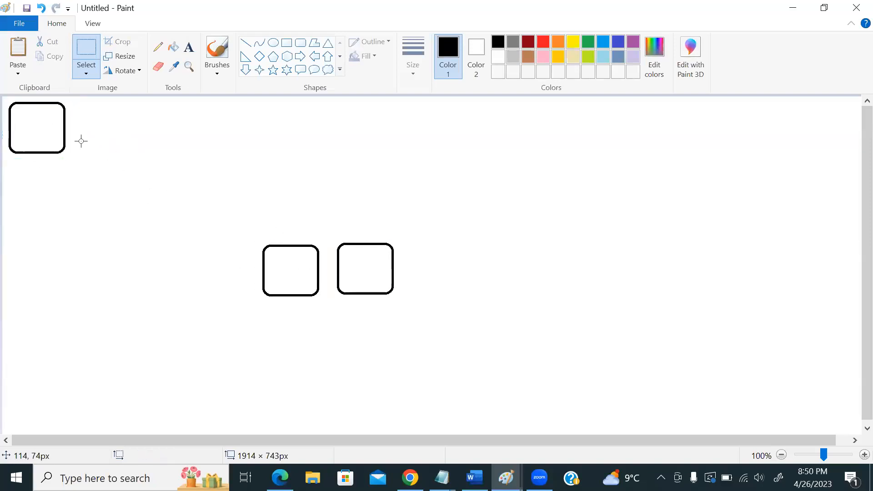
pyautogui.hotkey('ctrl', 'v')
pyautogui.moveTo(52, 123); pyautogui.dragTo(468, 263)
pyautogui.click(382, 195)
# - Draw three lines from the boxes converging on a 'load balancer' label below
pyautogui.click(245, 43)
pyautogui.moveTo(301, 298); pyautogui.dragTo(353, 339)
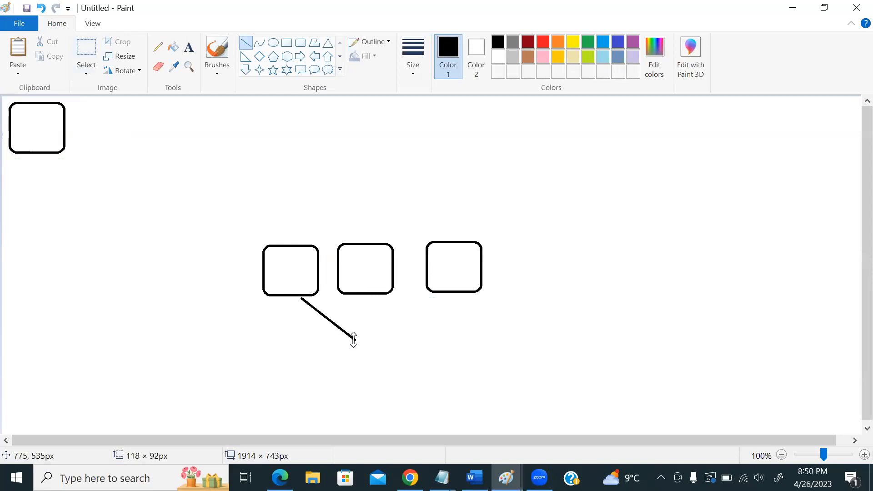
pyautogui.moveTo(364, 295); pyautogui.dragTo(363, 338)
pyautogui.moveTo(446, 295); pyautogui.dragTo(388, 338)
pyautogui.click(189, 47)
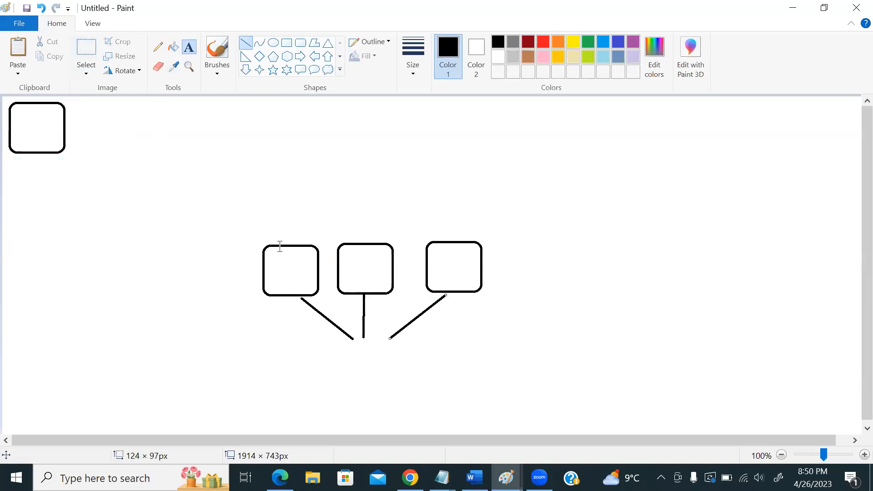
pyautogui.click(345, 377)
pyautogui.write('load balancer')
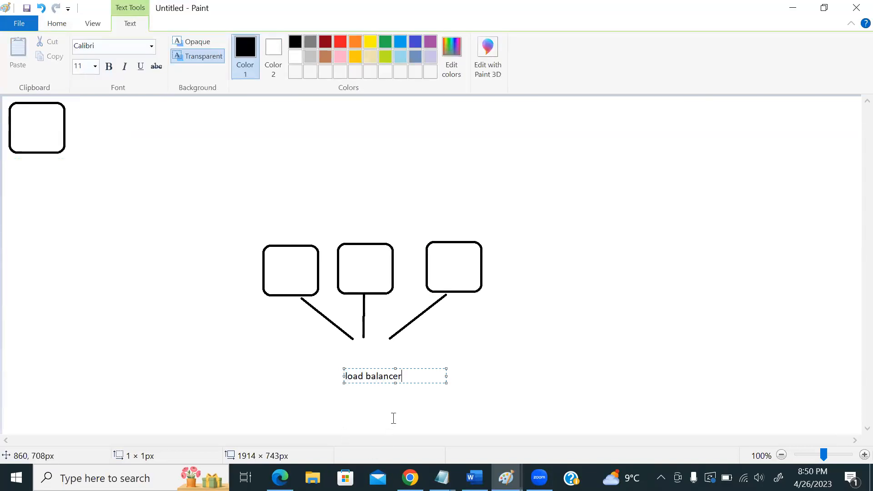
pyautogui.click(493, 430)
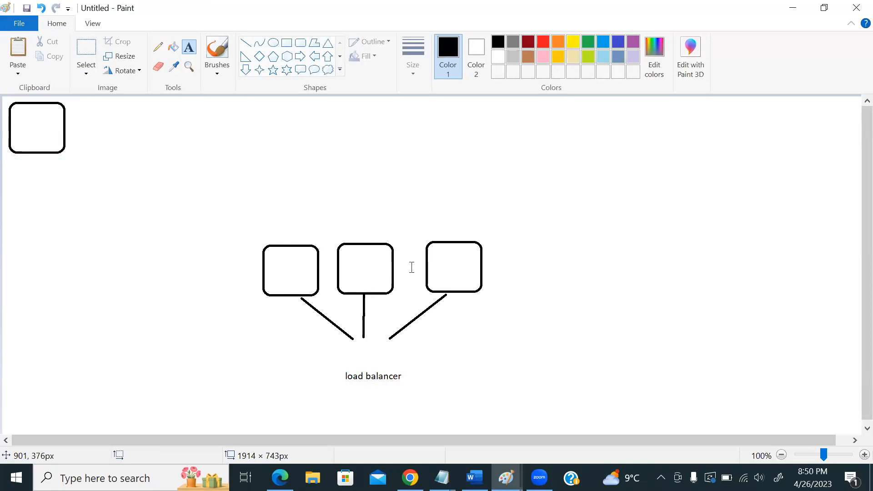
# - Label the three boxes vm01, vm02 and vm03
pyautogui.click(283, 237)
pyautogui.write('vm01')
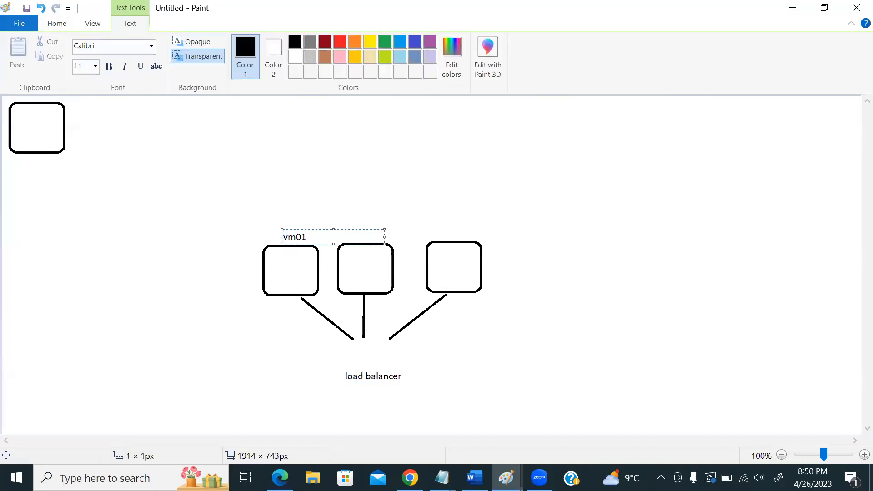
pyautogui.click(360, 233)
pyautogui.click(360, 235)
pyautogui.write('vm02')
pyautogui.click(464, 206)
pyautogui.click(449, 229)
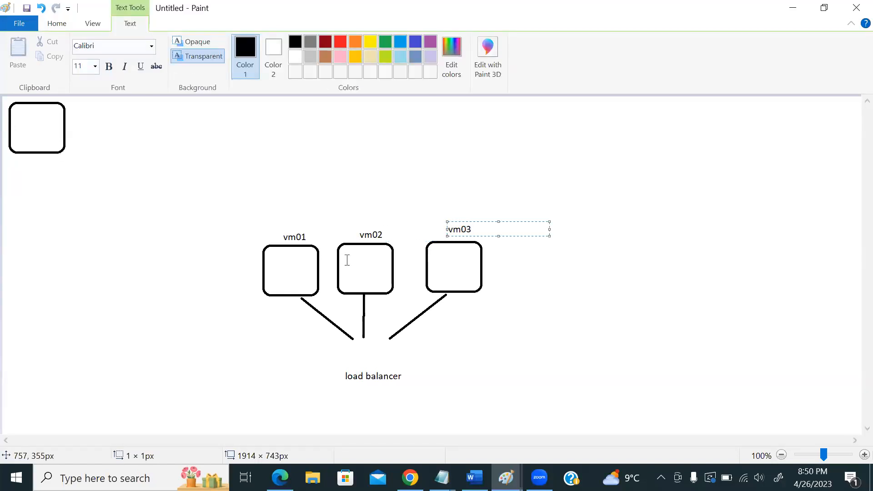
pyautogui.click(104, 240)
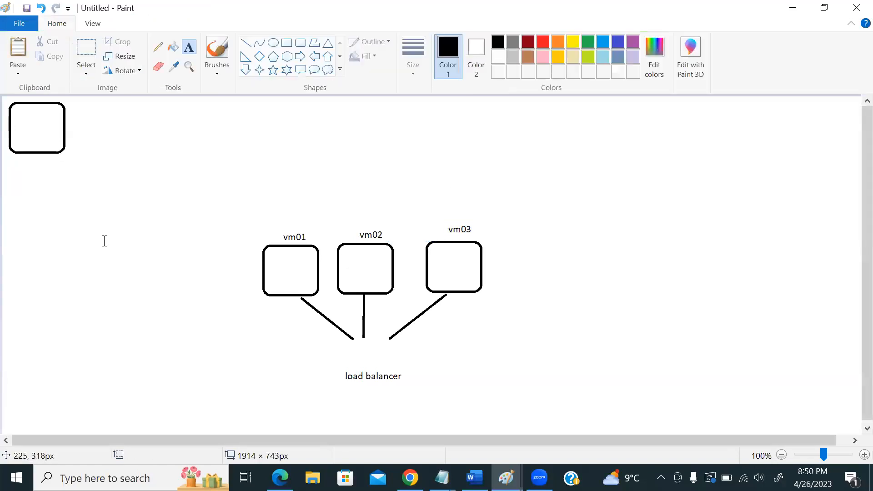
# - Back in the Azure form, choose Availability zone and place vm01 in Zone 1
pyautogui.hotkey('alt', 'Tab')
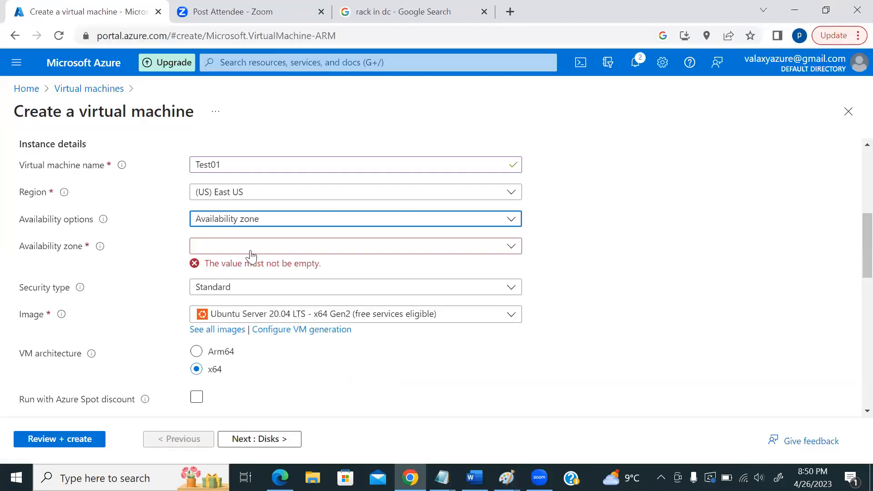
pyautogui.click(262, 220)
pyautogui.click(262, 271)
pyautogui.click(352, 250)
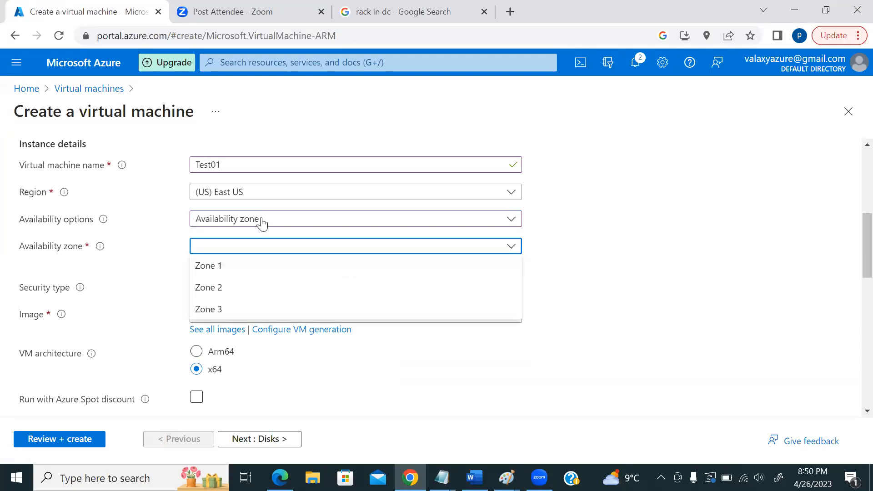
pyautogui.click(328, 163)
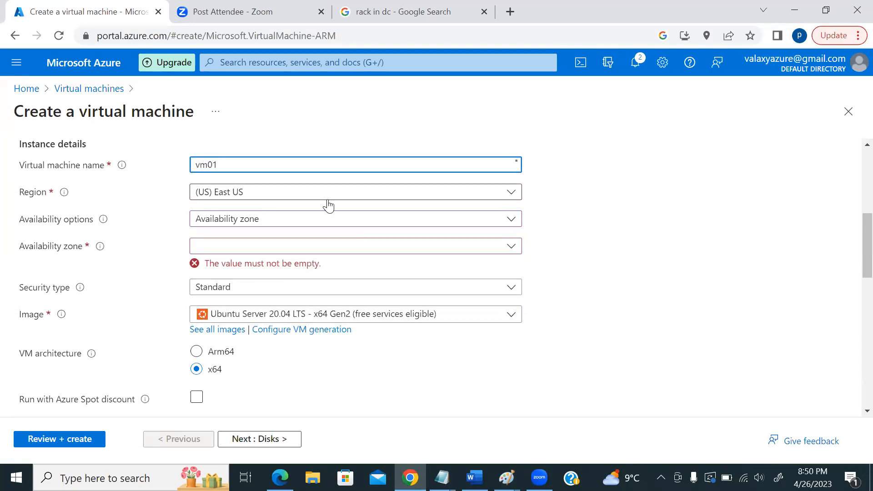
pyautogui.click(323, 247)
pyautogui.click(289, 272)
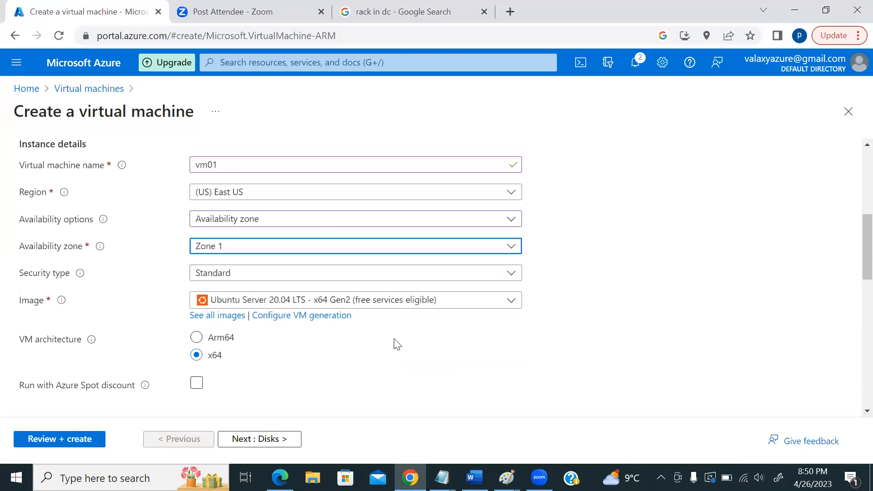
# - Try vm02 in Zone 2 and vm03 in Zone 3, then return to Paint
pyautogui.click(236, 166)
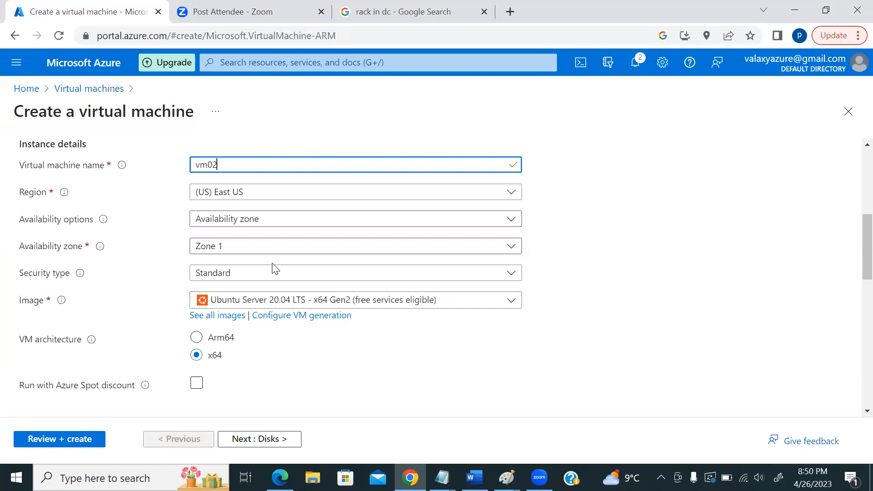
pyautogui.click(270, 248)
pyautogui.click(255, 288)
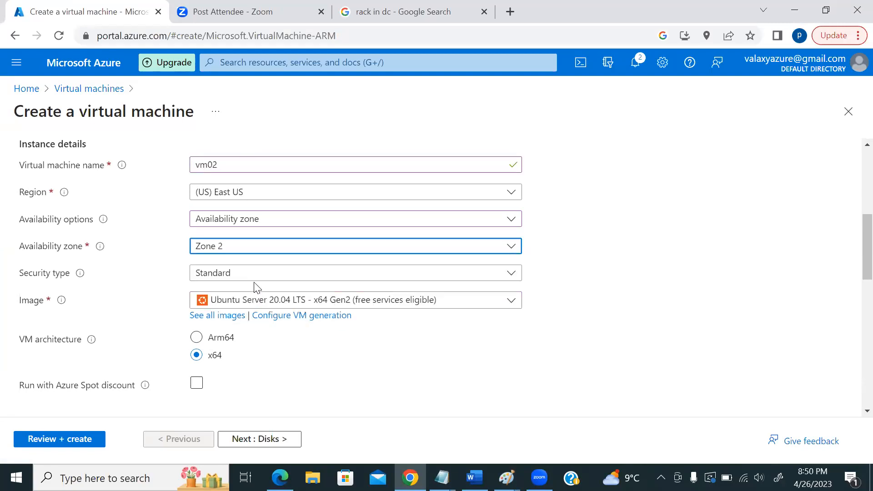
pyautogui.click(232, 166)
pyautogui.write('3')
pyautogui.click(240, 247)
pyautogui.click(239, 308)
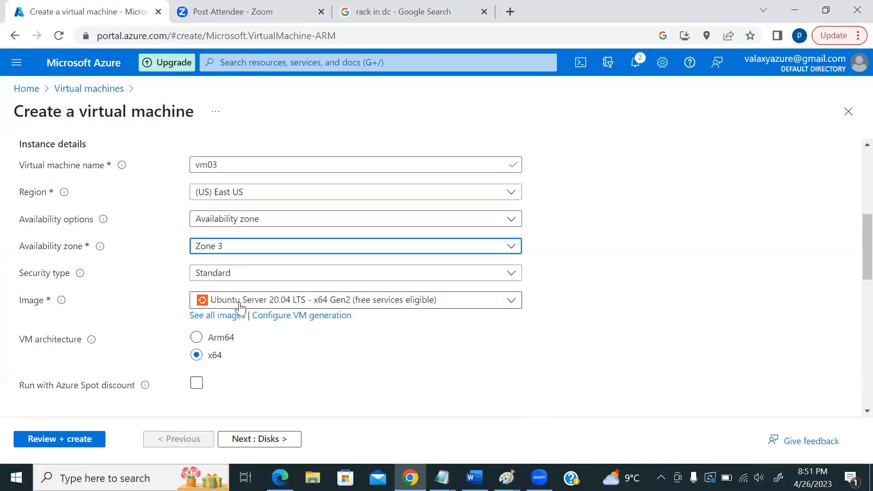
pyautogui.hotkey('alt', 'Tab')
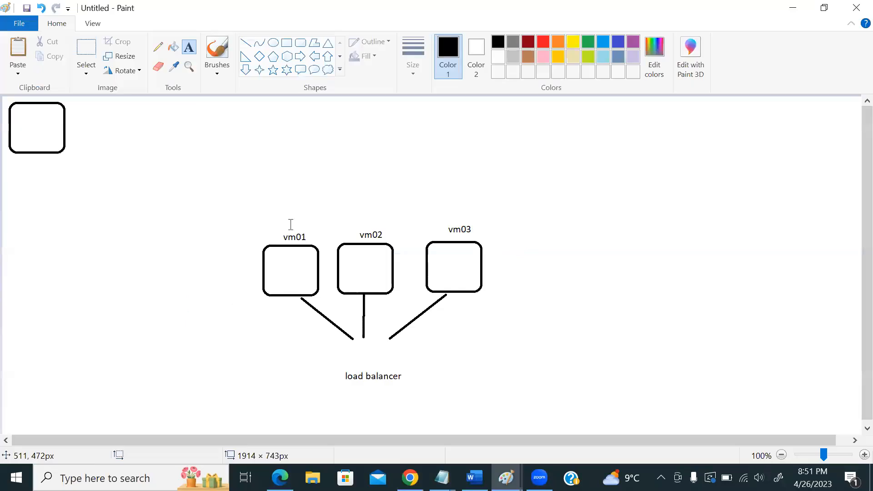
# - Add az01, az02 and az03 labels above the three VM boxes
pyautogui.click(277, 200)
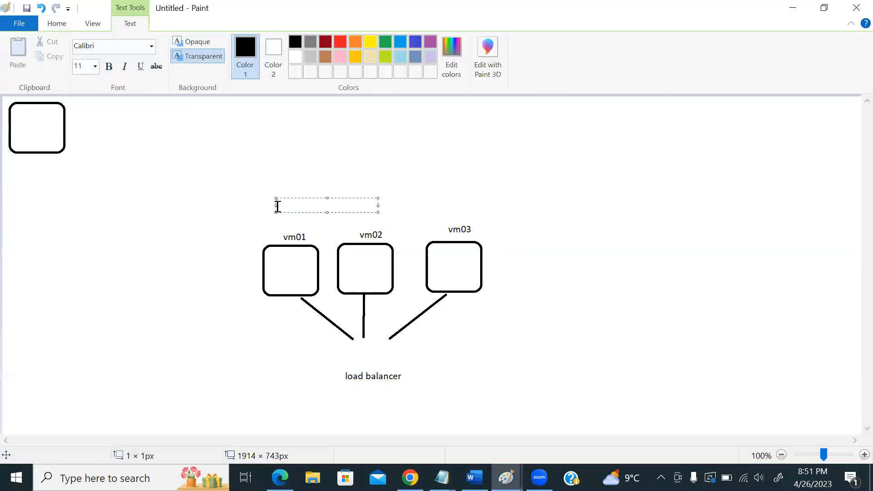
pyautogui.write('az01')
pyautogui.click(366, 207)
pyautogui.click(359, 207)
pyautogui.click(462, 210)
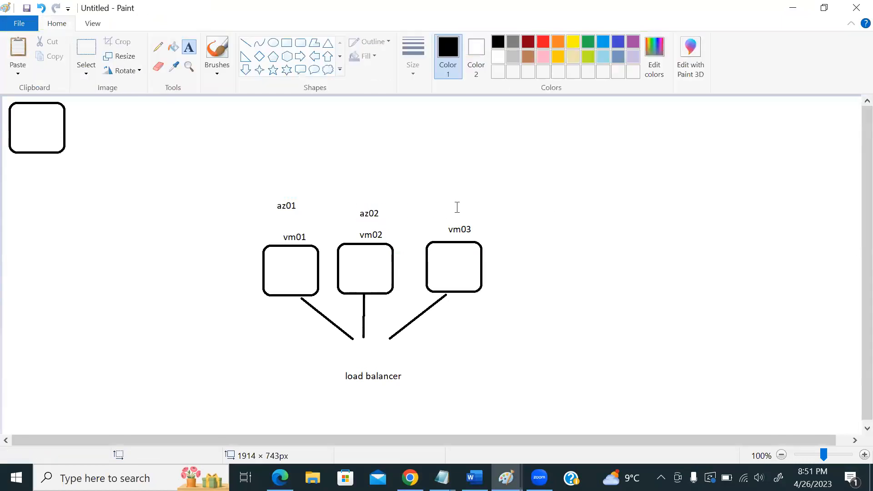
pyautogui.click(457, 202)
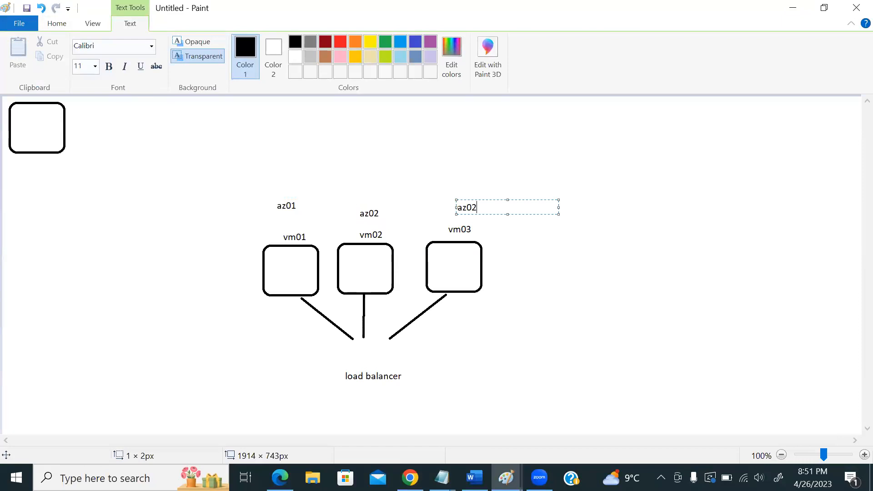
pyautogui.click(228, 230)
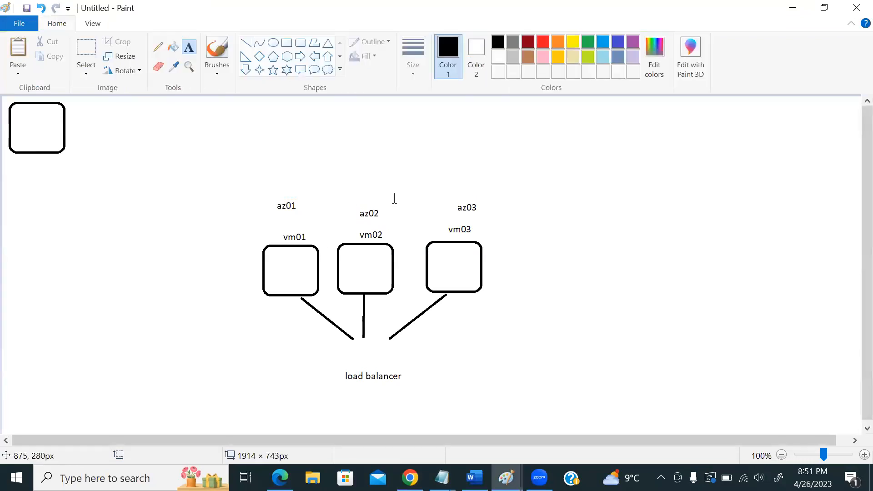
pyautogui.click(251, 171)
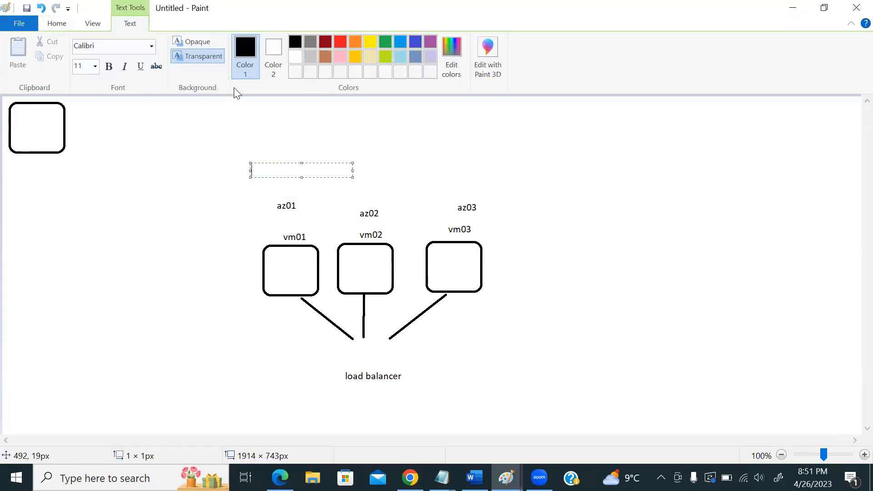
# - Draw tall rounded rectangles around az01/vm01 and az03/vm03, then return to Azure
pyautogui.click(57, 23)
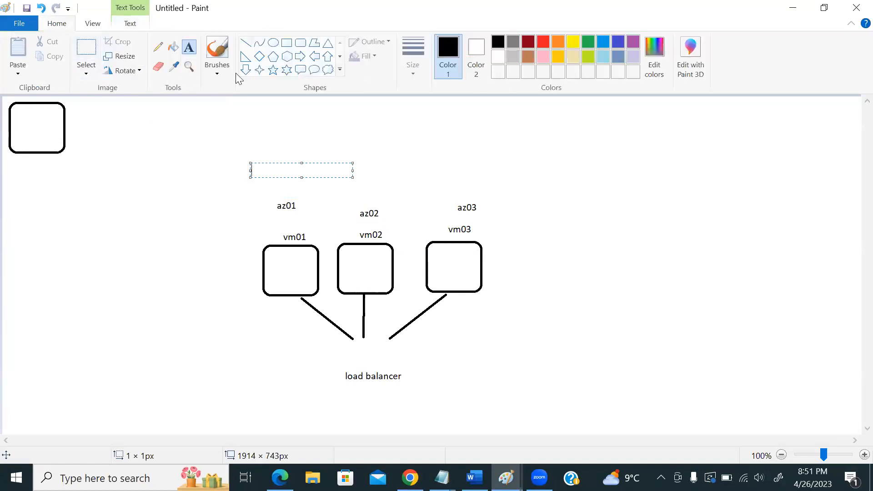
pyautogui.click(300, 43)
pyautogui.moveTo(249, 174)
pyautogui.mouseDown()
pyautogui.moveTo(283, 272)
pyautogui.moveTo(321, 329)
pyautogui.mouseUp()
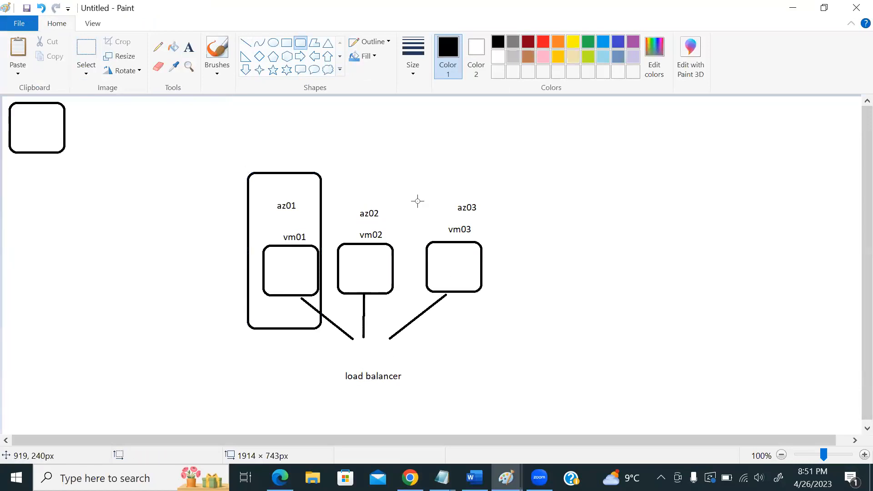
pyautogui.moveTo(412, 172); pyautogui.dragTo(498, 312)
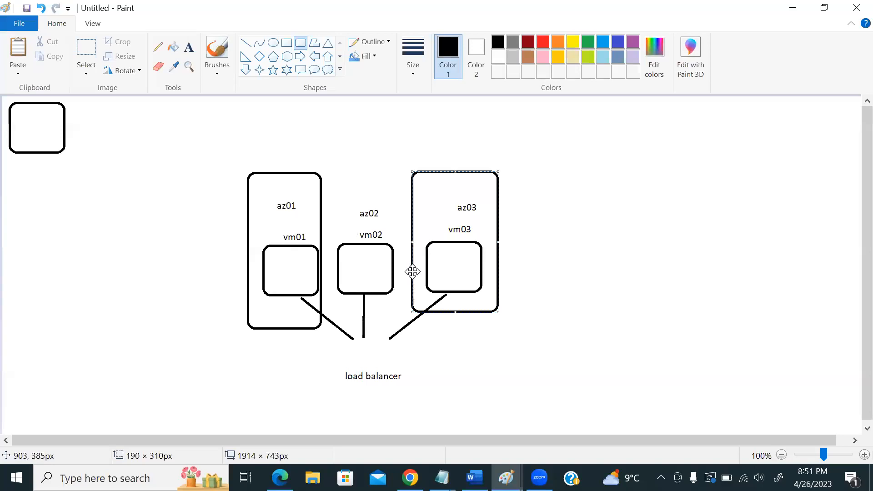
pyautogui.hotkey('alt', 'Tab')
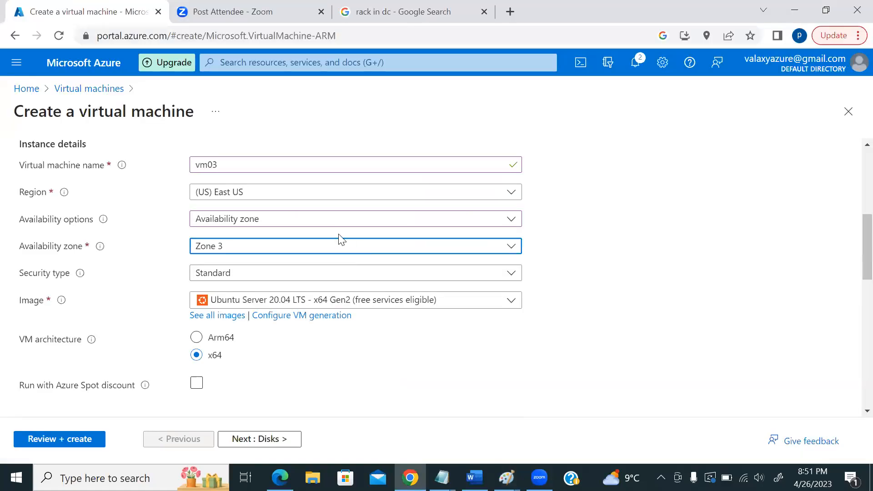
# - Set vm03's availability to No infrastructure redundancy required after reviewing the other options
pyautogui.click(336, 220)
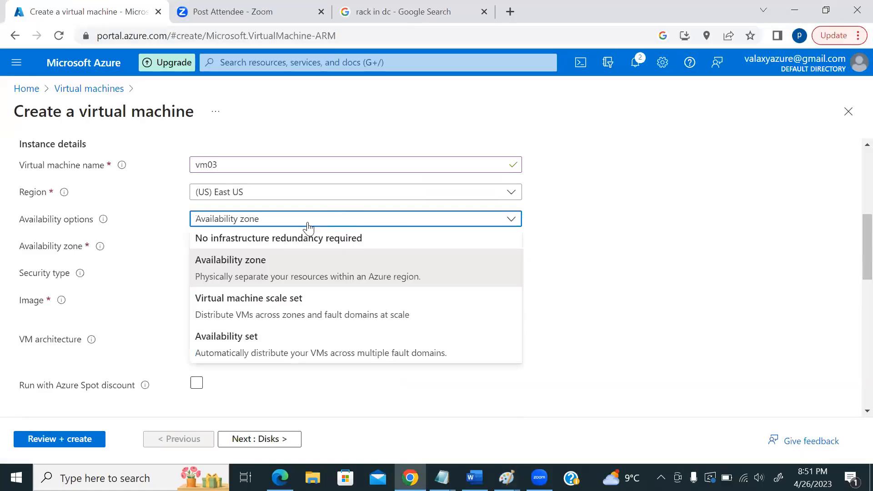
pyautogui.click(267, 245)
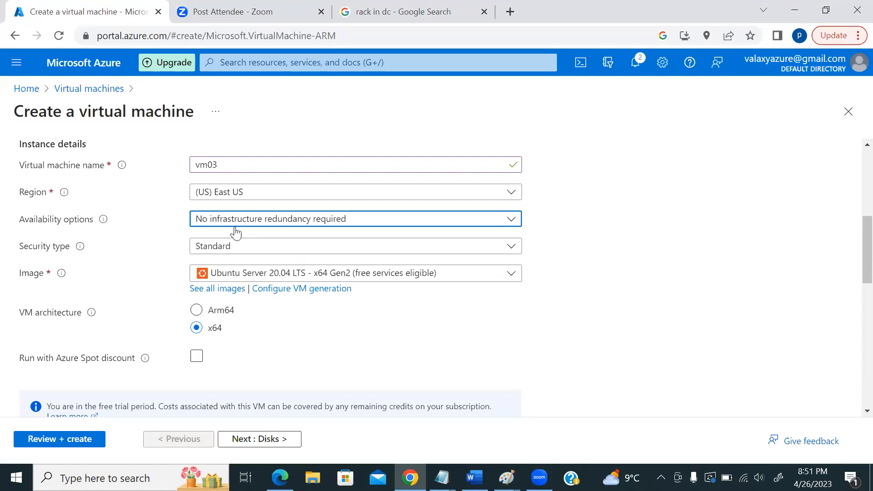
pyautogui.click(351, 223)
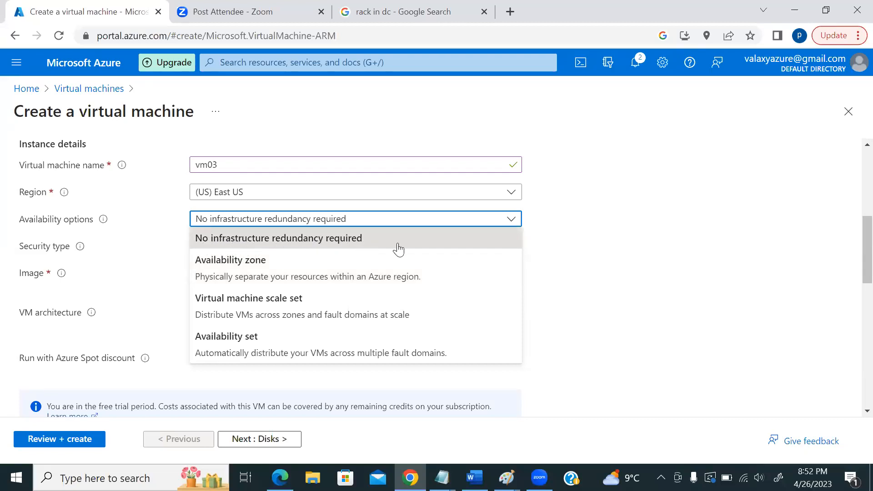
pyautogui.click(610, 221)
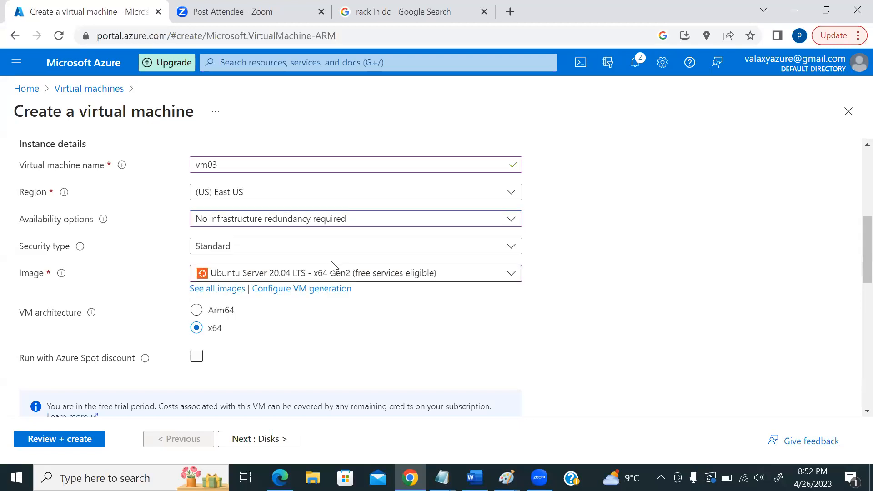
pyautogui.click(331, 219)
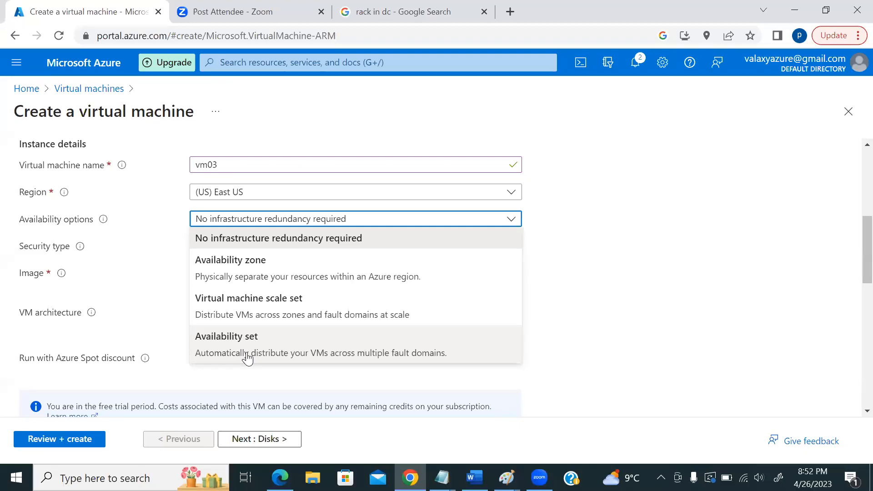
pyautogui.click(586, 279)
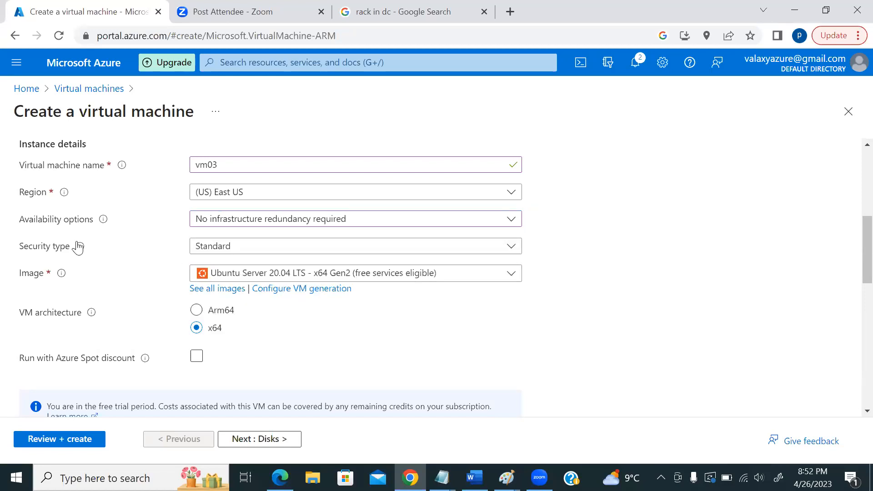
pyautogui.moveTo(81, 246)
pyautogui.click(254, 249)
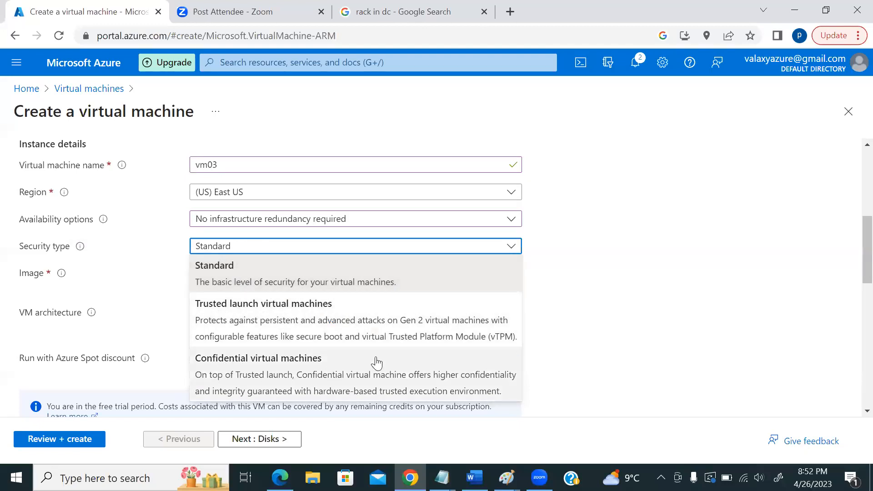
# - Keep Standard as vm03's security type instead of Trusted launch or Confidential
pyautogui.moveTo(85, 256)
pyautogui.click(221, 275)
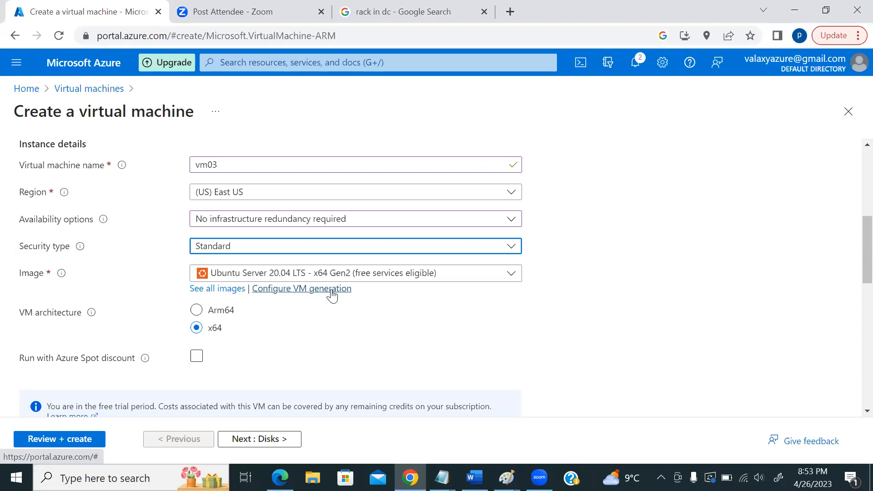
# - Browse all Marketplace images down to the Windows 11, CentOS 7, Kali Linux and Red Hat cards
pyautogui.click(215, 290)
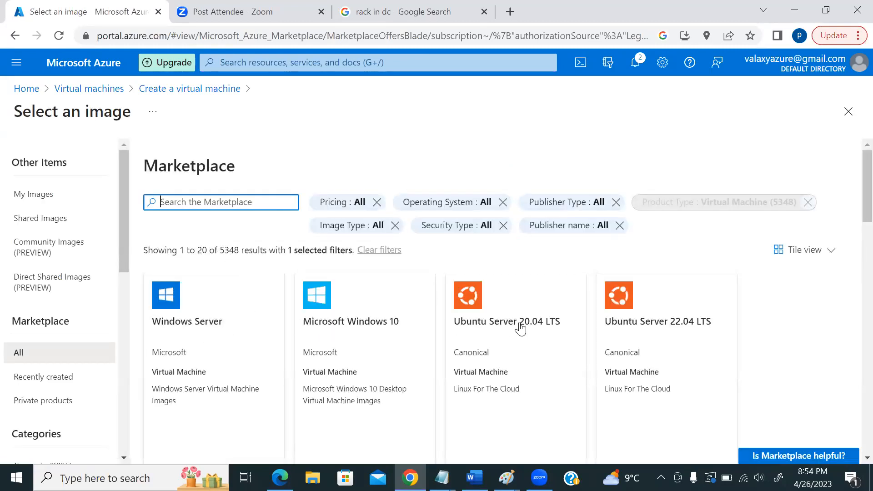
pyautogui.scroll(-10, 499, 312)
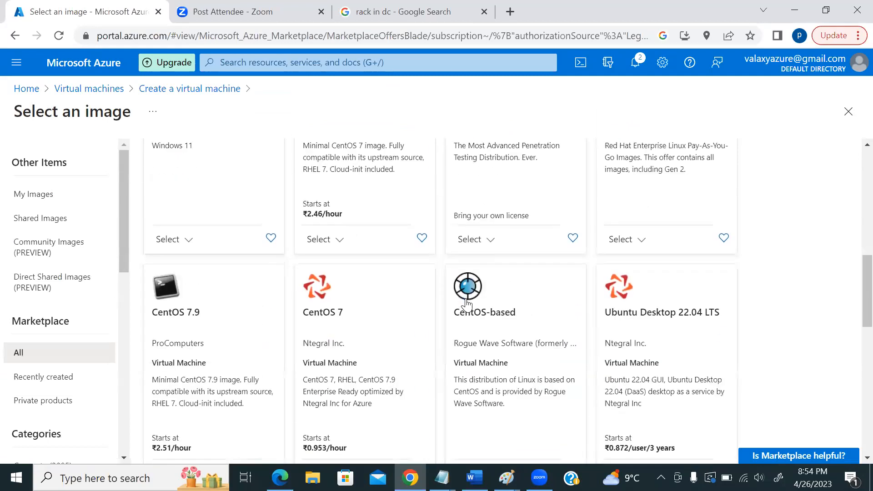
pyautogui.scroll(-5, 468, 302)
pyautogui.scroll(5, 391, 321)
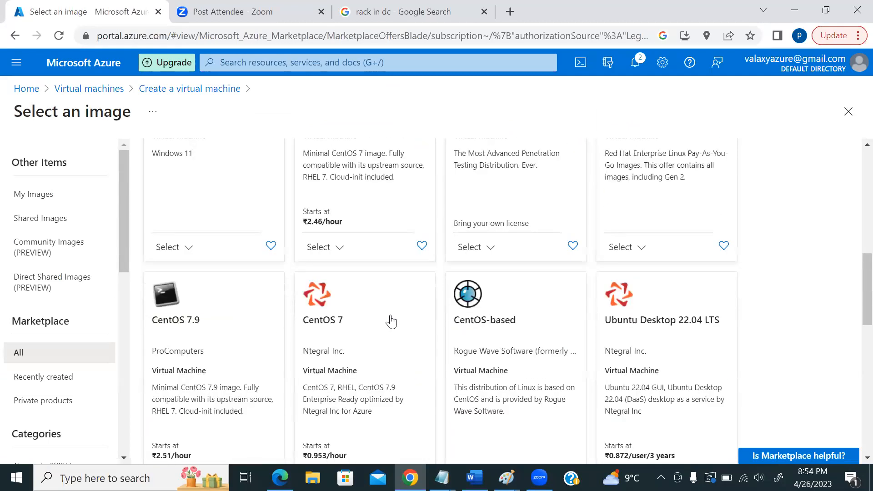
pyautogui.scroll(10, 391, 321)
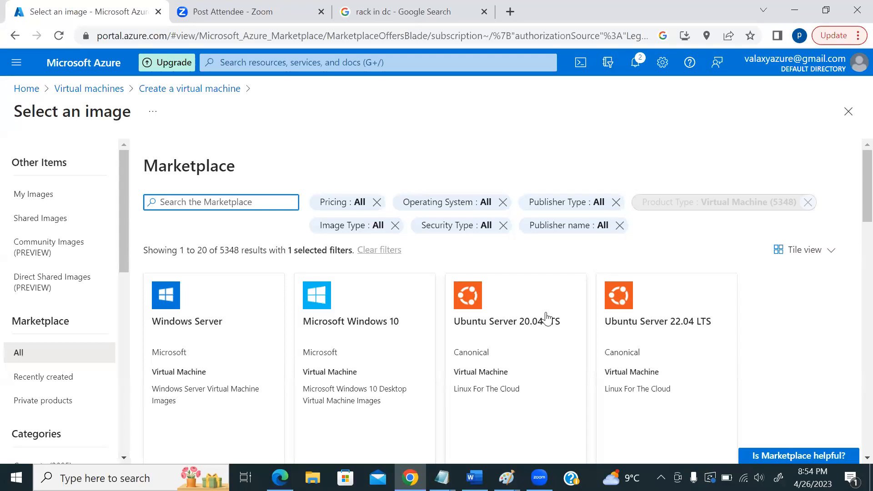
pyautogui.scroll(-1, 359, 341)
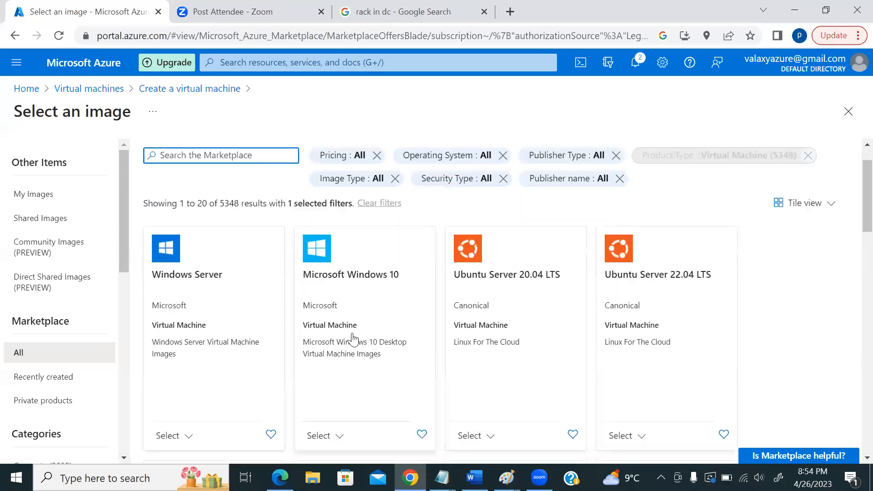
pyautogui.scroll(-1, 353, 339)
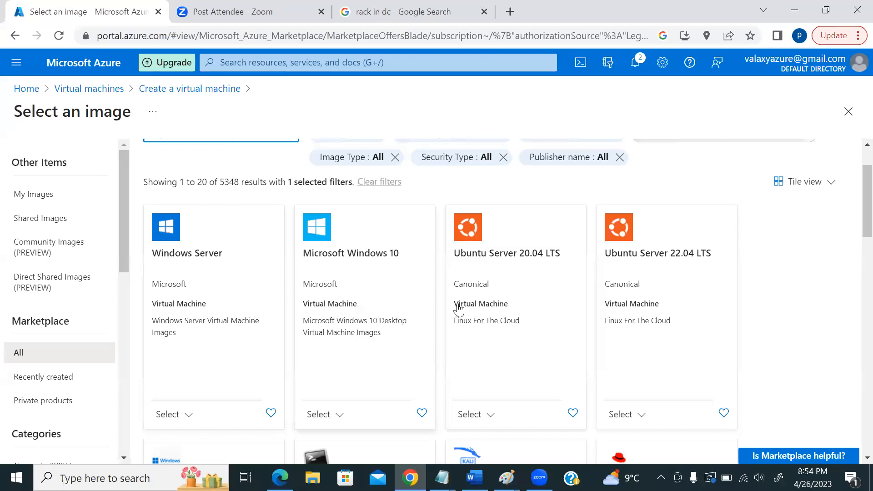
pyautogui.scroll(-3, 573, 304)
pyautogui.scroll(-3, 674, 291)
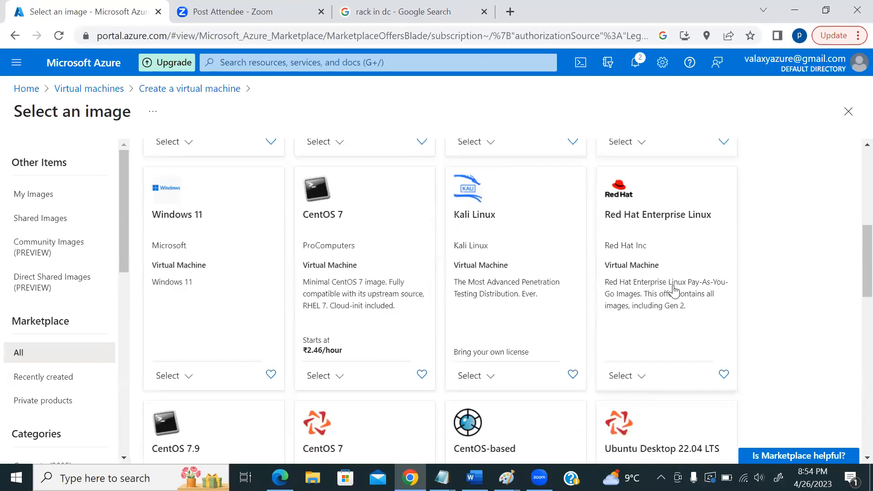
pyautogui.scroll(7, 665, 285)
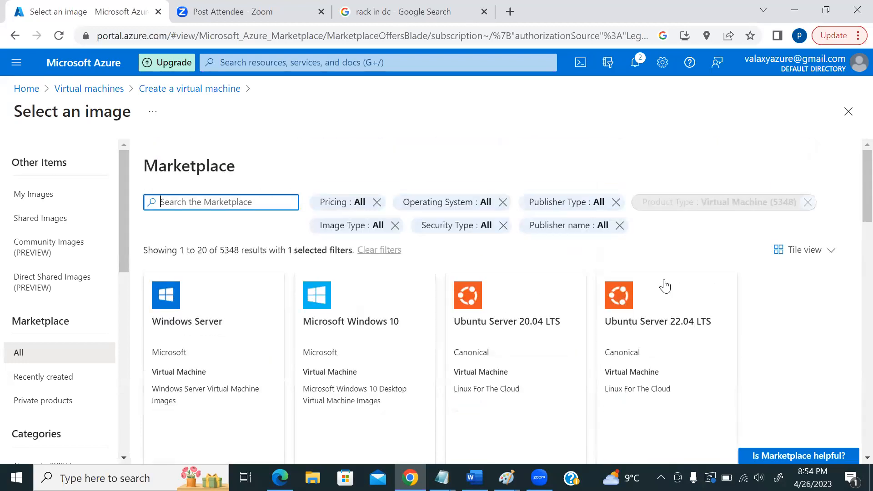
pyautogui.scroll(-2, 665, 286)
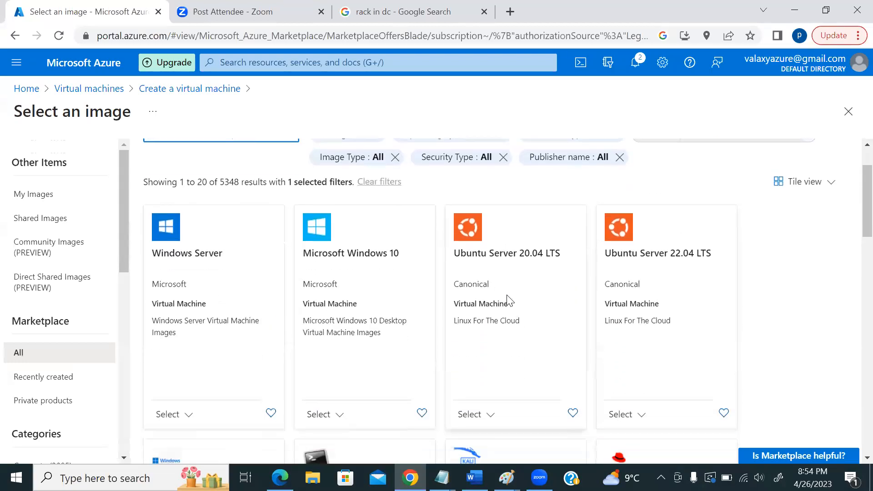
pyautogui.scroll(-3, 509, 298)
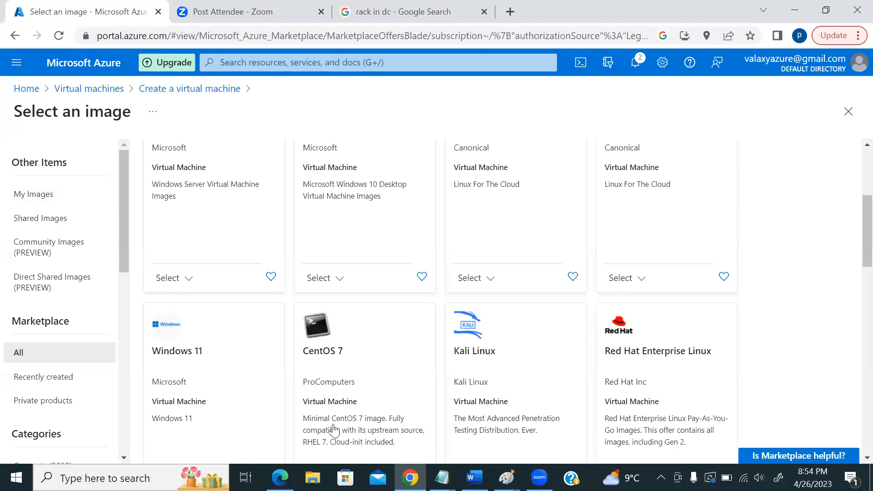
# - In Paint, draw a tall rectangle titled 'native ubuntu image' on the right
pyautogui.moveTo(506, 477)
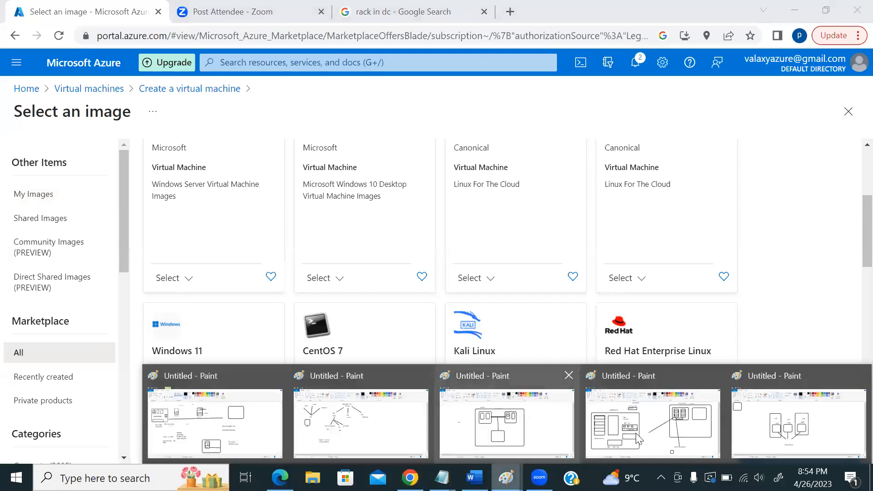
pyautogui.click(509, 425)
pyautogui.click(286, 43)
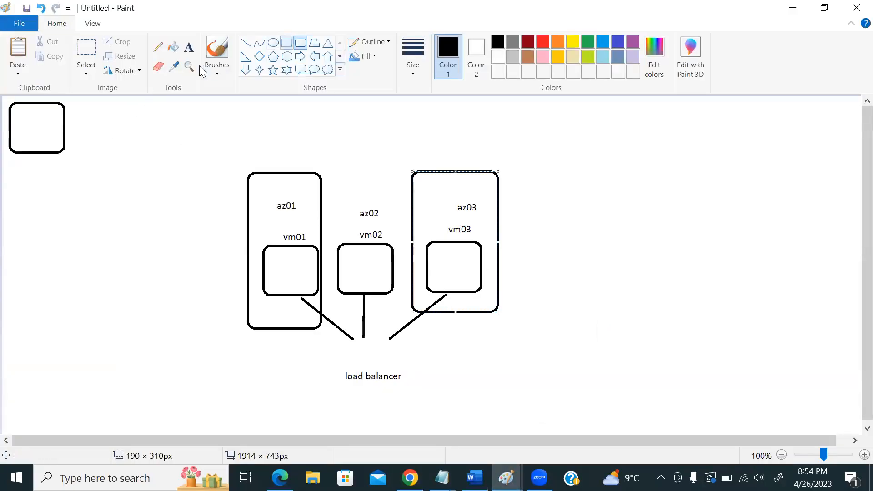
pyautogui.moveTo(631, 170); pyautogui.dragTo(713, 299)
pyautogui.click(189, 47)
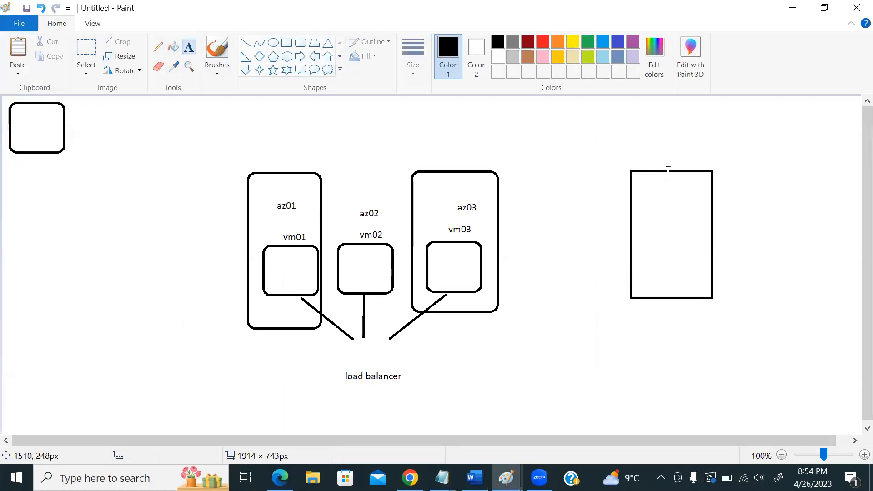
pyautogui.click(655, 148)
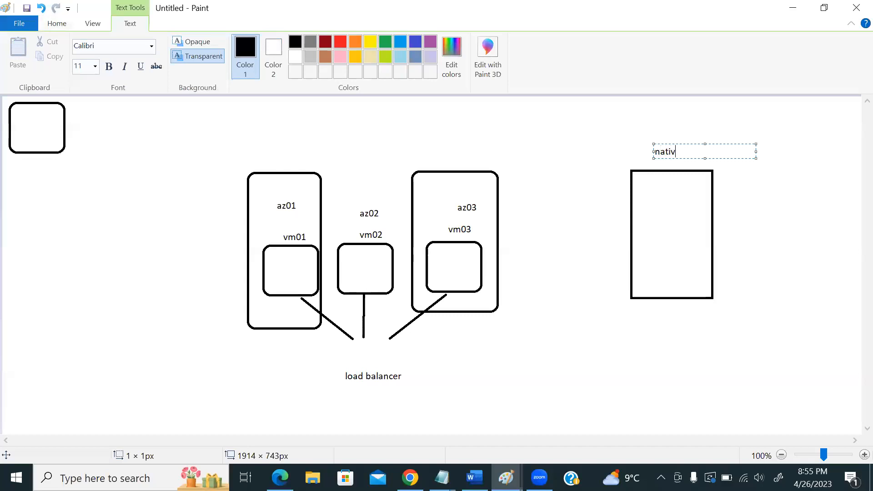
pyautogui.write('native ubuntu image')
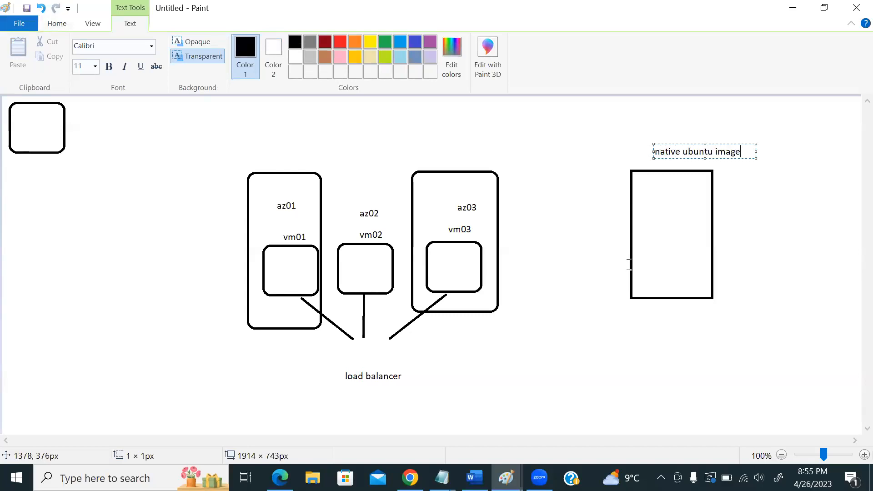
pyautogui.click(57, 23)
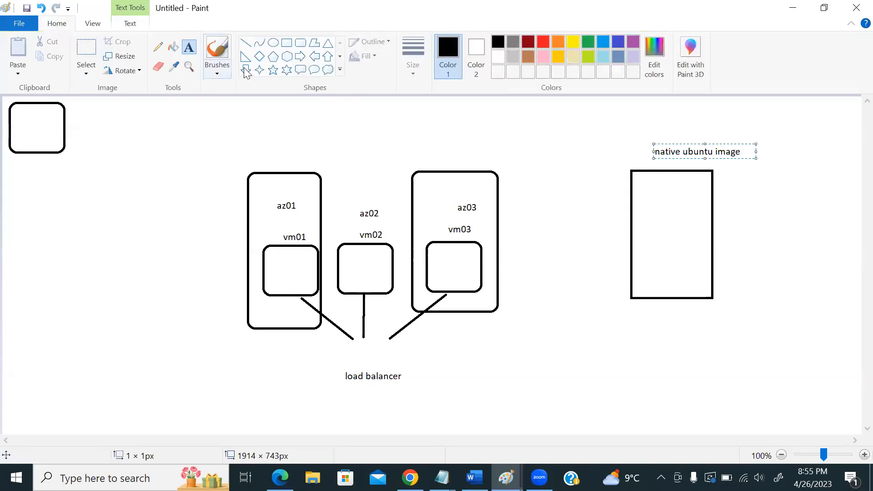
# - Split the rectangle into an 'ubuntu' bottom layer with 'app & libraries' above it
pyautogui.click(286, 43)
pyautogui.moveTo(631, 267); pyautogui.dragTo(713, 295)
pyautogui.click(189, 47)
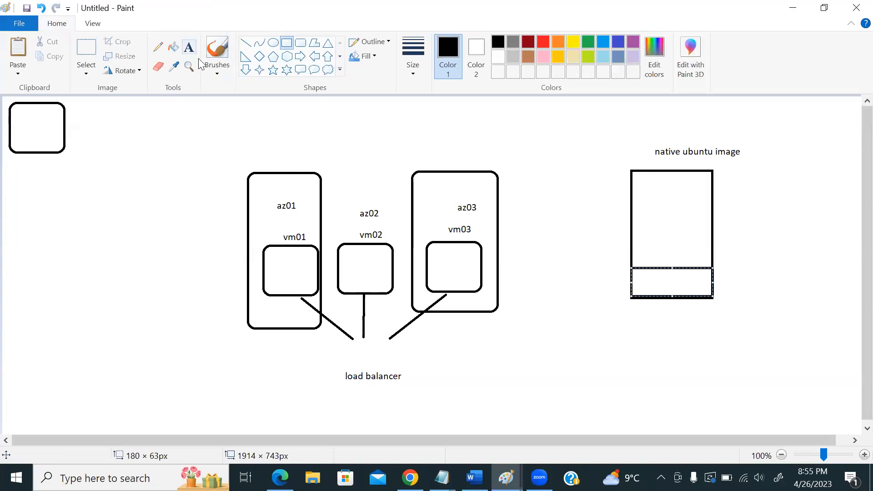
pyautogui.click(650, 279)
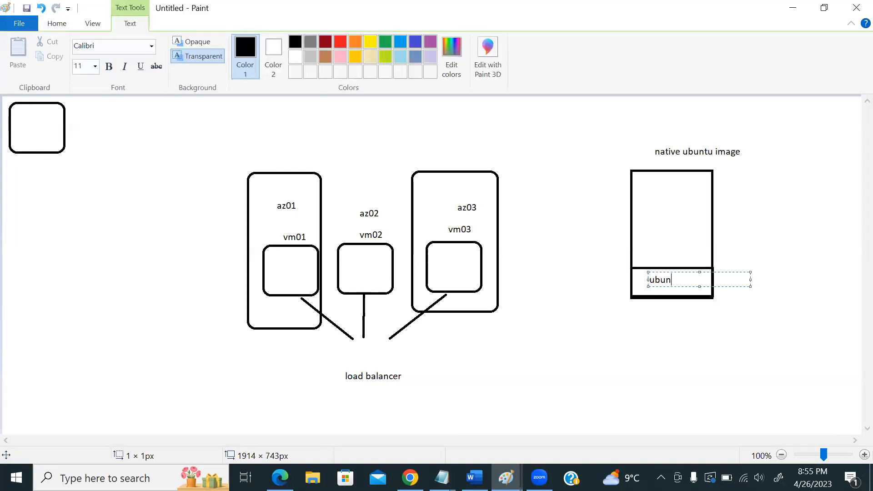
pyautogui.write('ubuntu')
pyautogui.click(657, 247)
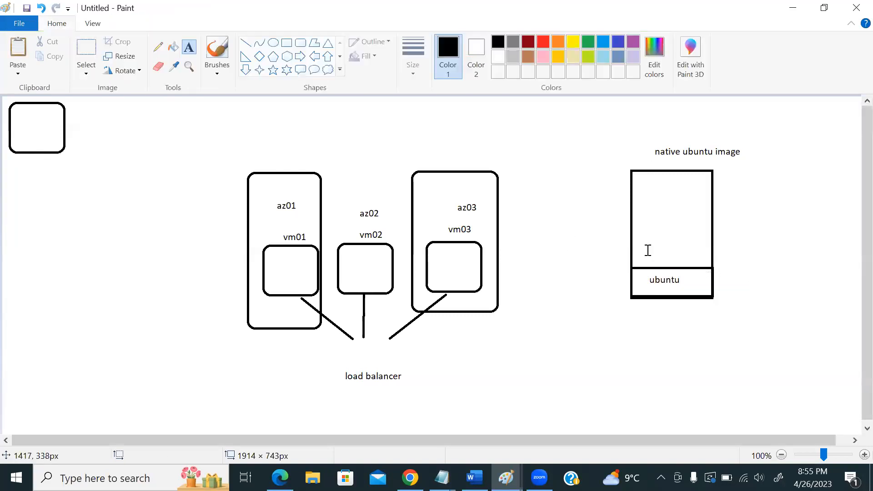
pyautogui.click(647, 249)
pyautogui.write('app')
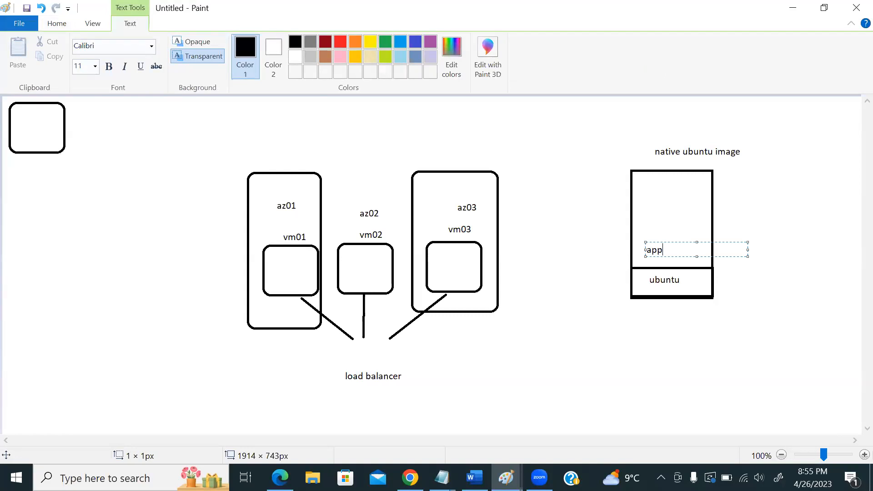
pyautogui.write('li& libraries')
pyautogui.click(661, 225)
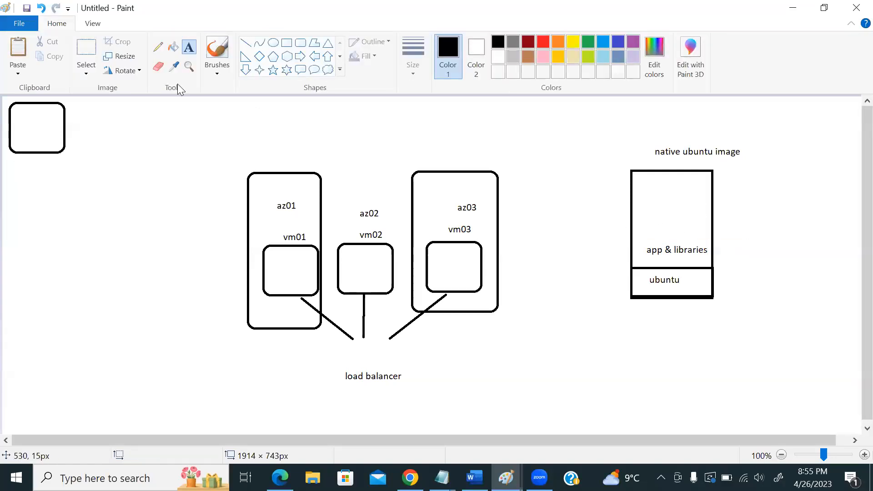
# - Draw a short line from the box's right edge to an 'image' label
pyautogui.click(245, 43)
pyautogui.moveTo(713, 224); pyautogui.dragTo(761, 223)
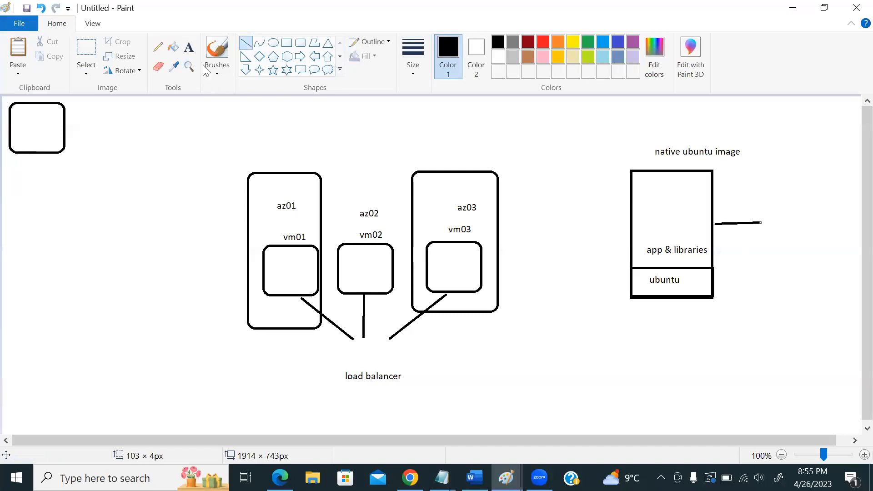
pyautogui.click(189, 47)
pyautogui.click(775, 236)
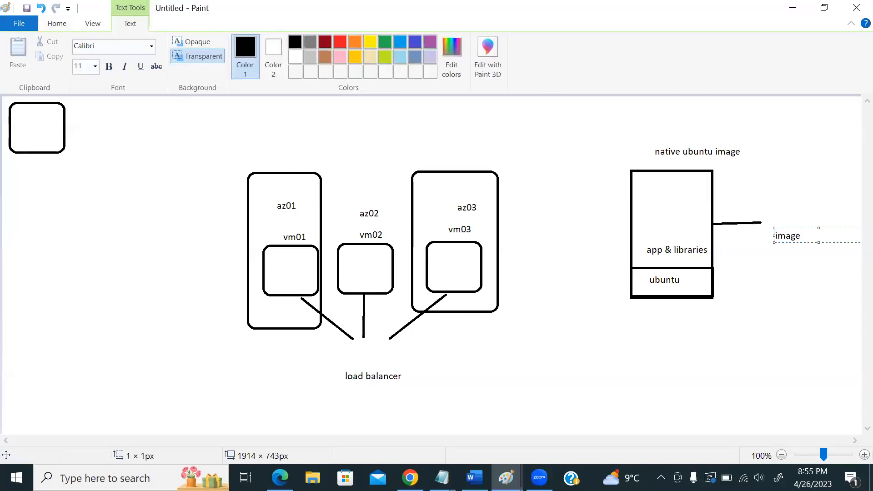
pyautogui.click(46, 23)
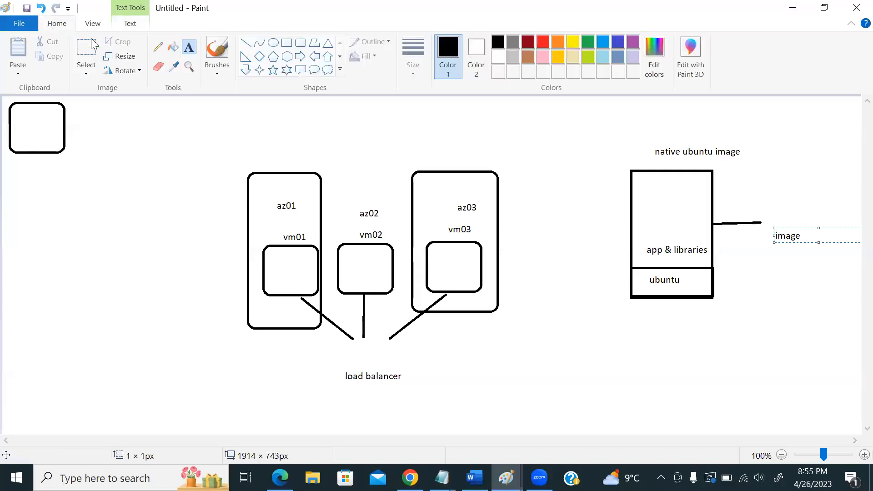
# - Add a small rectangle below, frame the title, and link 'image' to the small rectangle diagonally
pyautogui.click(286, 43)
pyautogui.moveTo(567, 340); pyautogui.dragTo(618, 417)
pyautogui.moveTo(655, 137); pyautogui.dragTo(748, 160)
pyautogui.click(245, 42)
pyautogui.moveTo(788, 251); pyautogui.dragTo(647, 387)
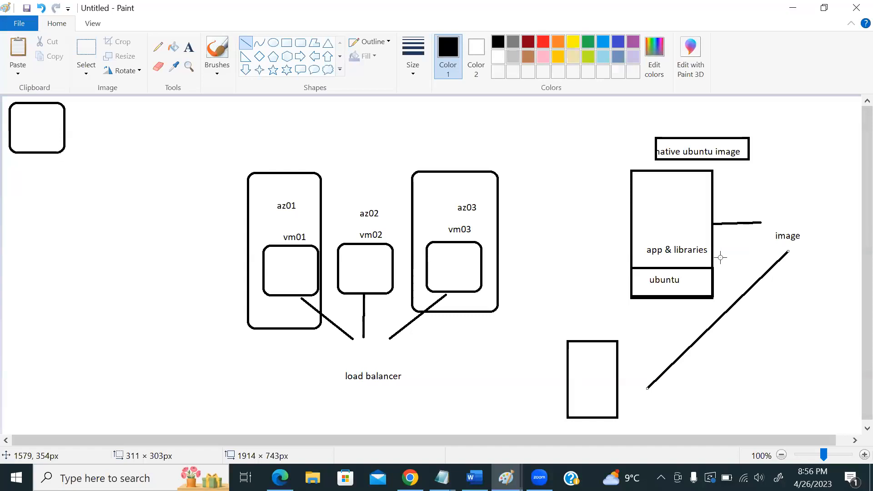
# - Return to a fresh Create a virtual machine form, discarding the unsaved edits
pyautogui.hotkey('alt', 'Tab')
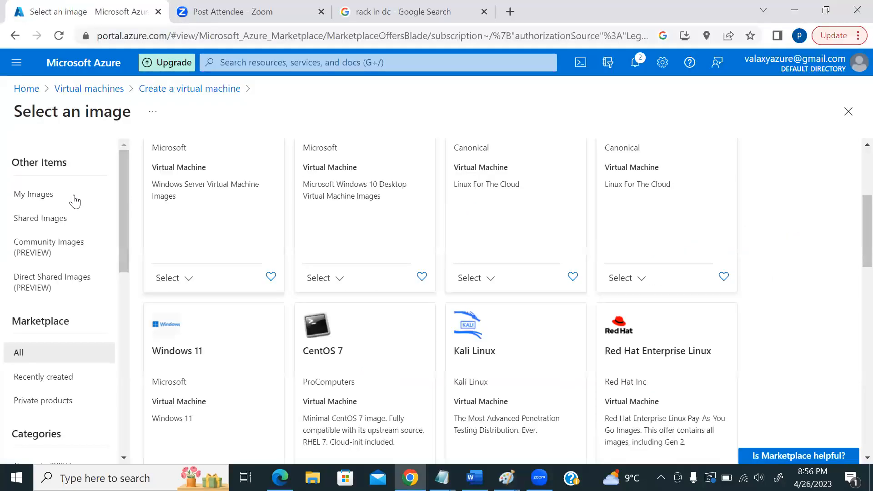
pyautogui.click(189, 91)
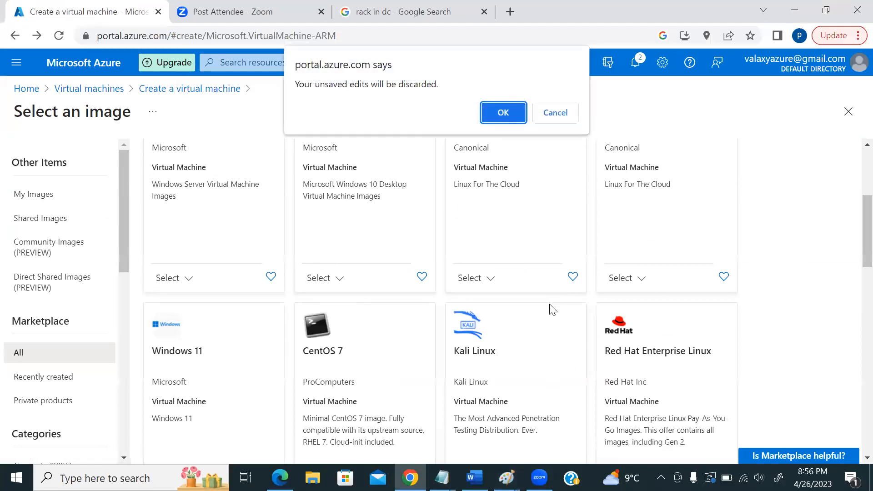
pyautogui.click(504, 106)
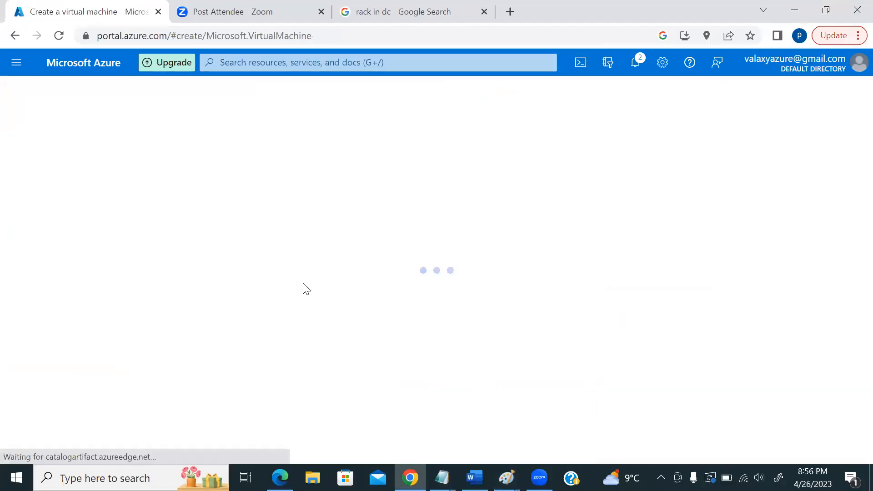
pyautogui.scroll(-8, 541, 309)
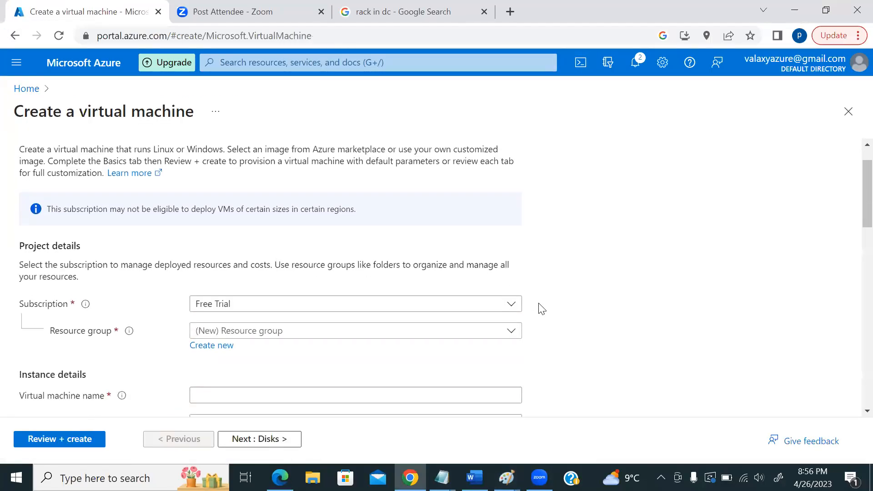
pyautogui.scroll(3, 584, 305)
# - Name the virtual machine tes01 and set the region to (US) East US
pyautogui.click(213, 232)
pyautogui.write('tes01')
pyautogui.click(296, 261)
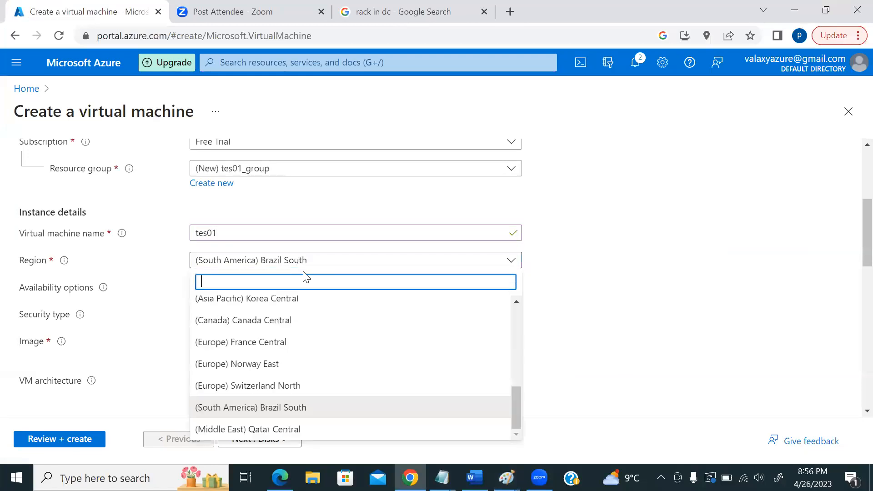
pyautogui.write('east')
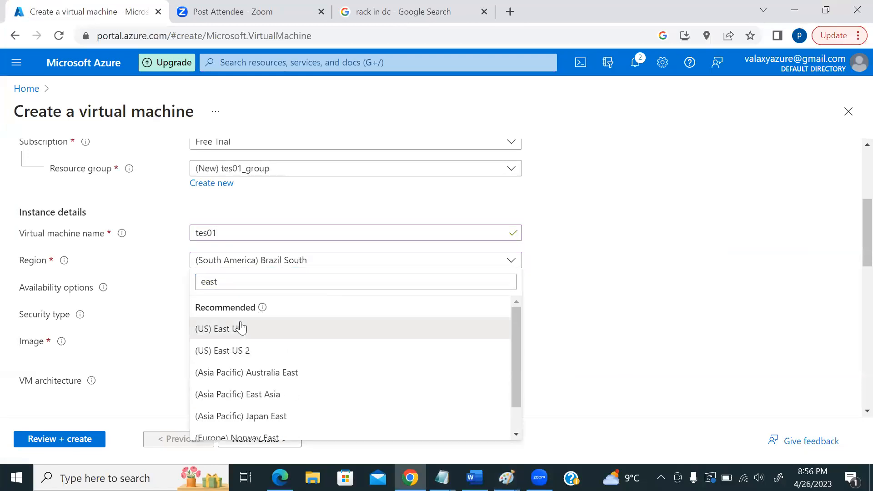
pyautogui.click(239, 327)
pyautogui.scroll(-1, 282, 219)
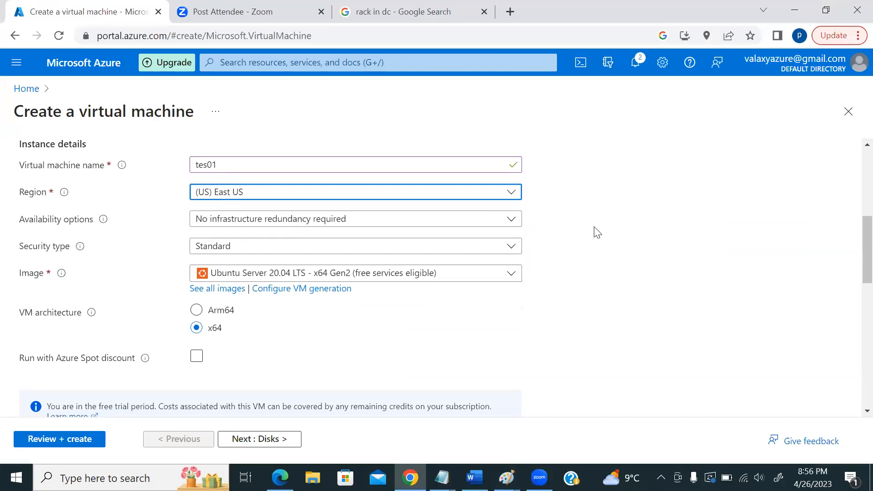
pyautogui.scroll(-1, 632, 262)
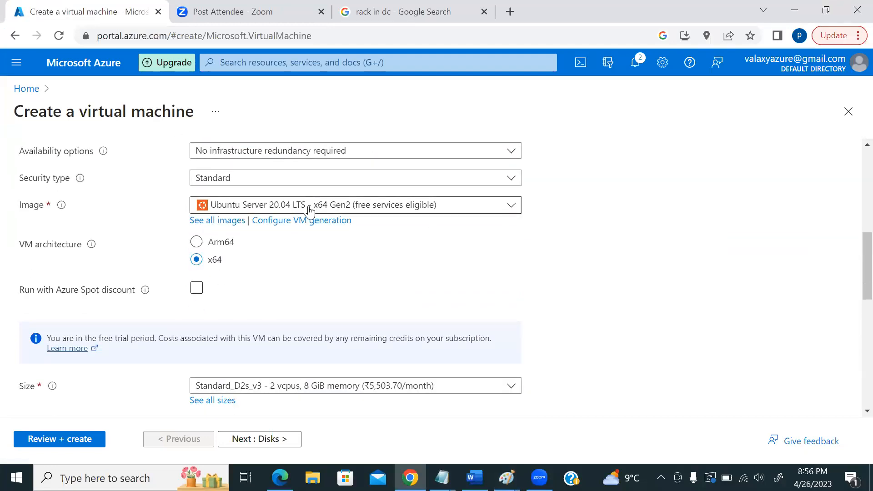
# - Choose Windows Server 2016 Datacenter - x64 Gen2 as the VM image
pyautogui.click(464, 207)
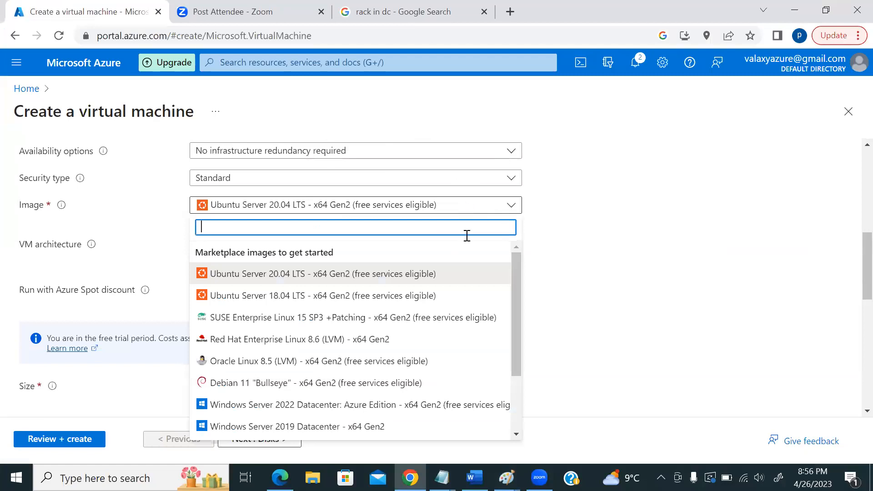
pyautogui.scroll(-2, 439, 329)
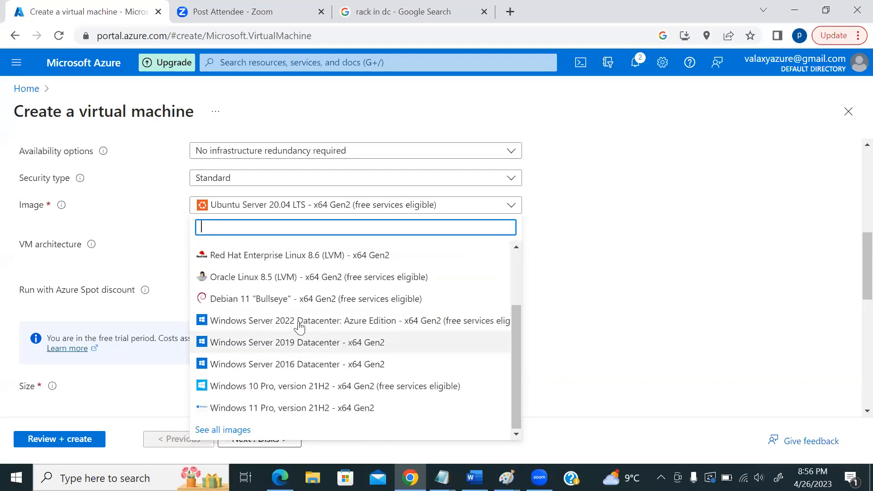
pyautogui.scroll(2, 230, 353)
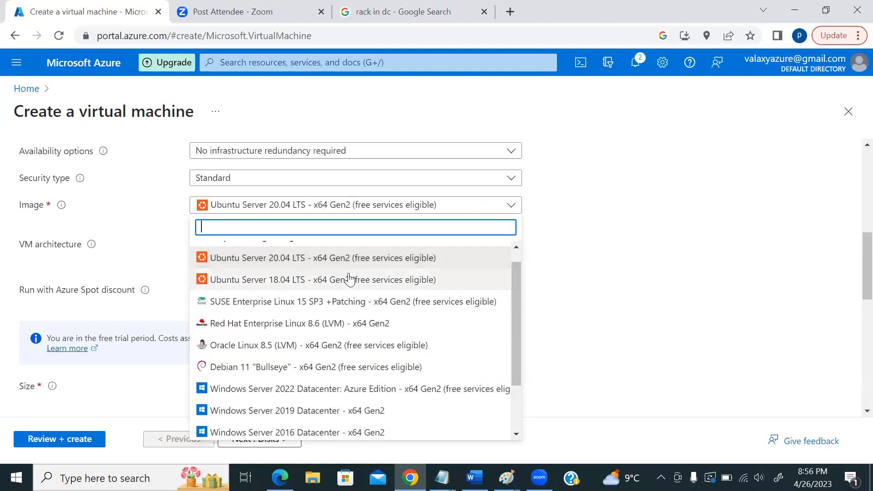
pyautogui.scroll(-2, 416, 322)
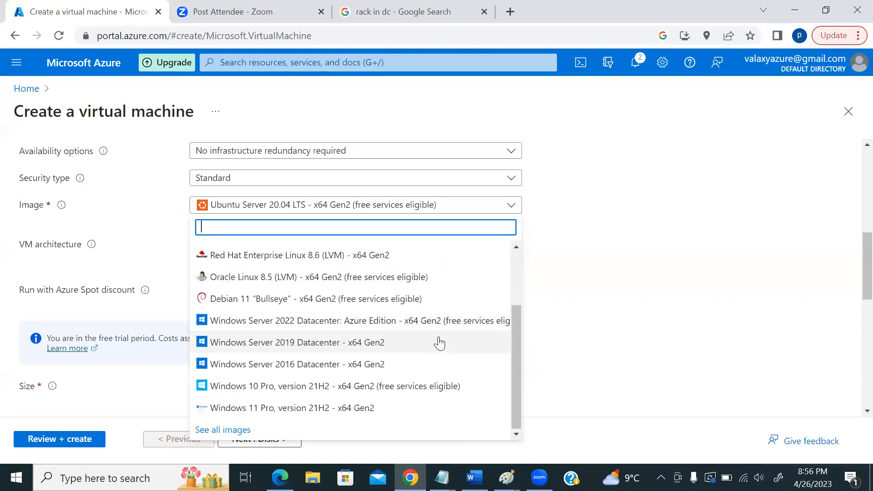
pyautogui.scroll(2, 420, 347)
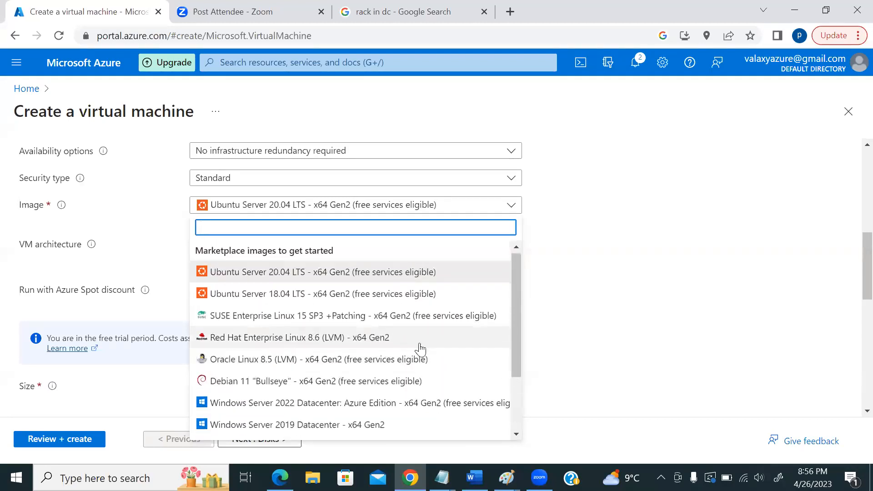
pyautogui.scroll(-2, 409, 364)
pyautogui.press('Escape')
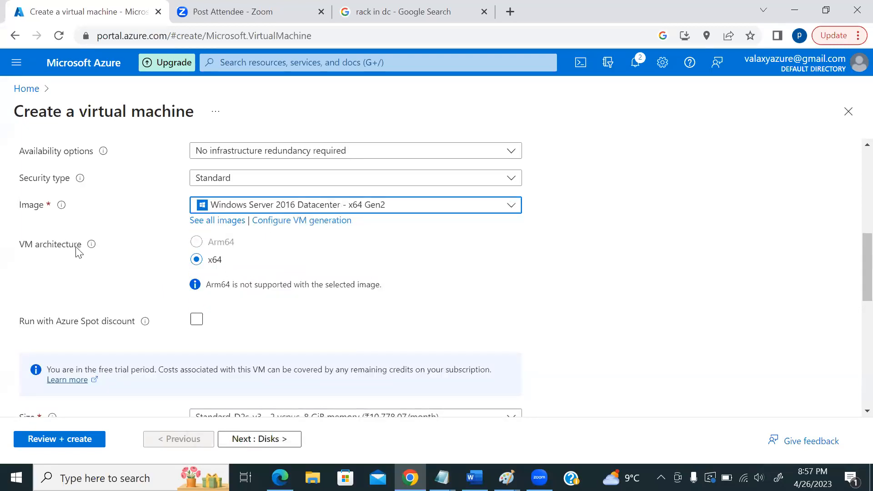
pyautogui.moveTo(95, 246)
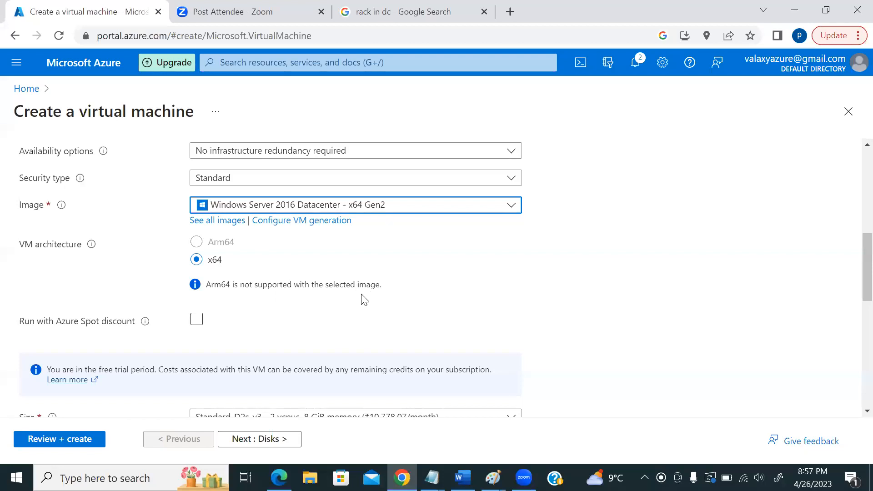
pyautogui.click(336, 206)
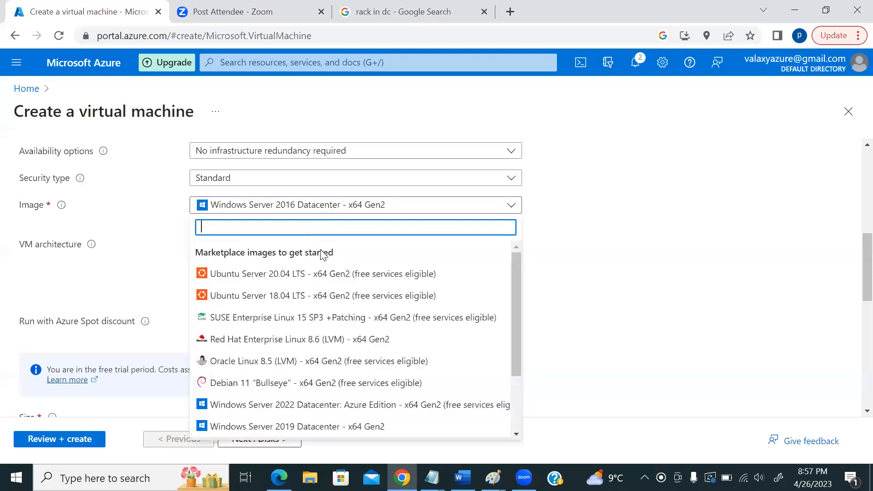
pyautogui.click(304, 284)
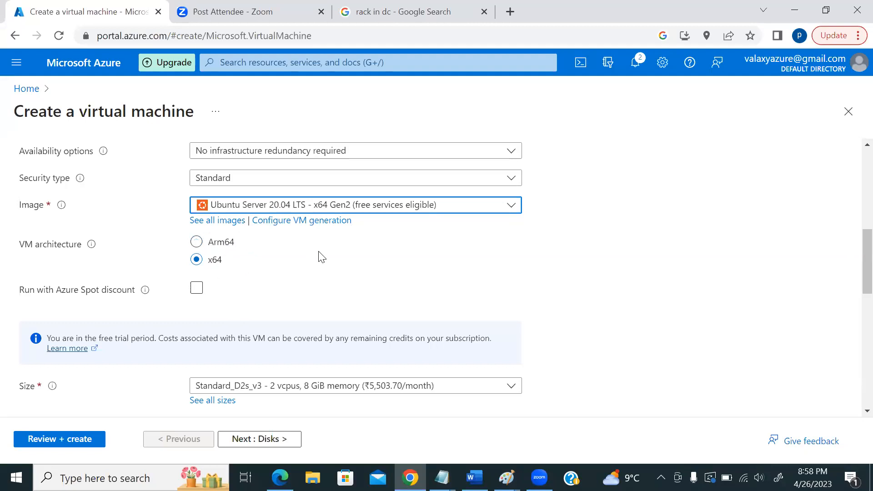
pyautogui.scroll(-1, 320, 255)
pyautogui.scroll(1, 304, 249)
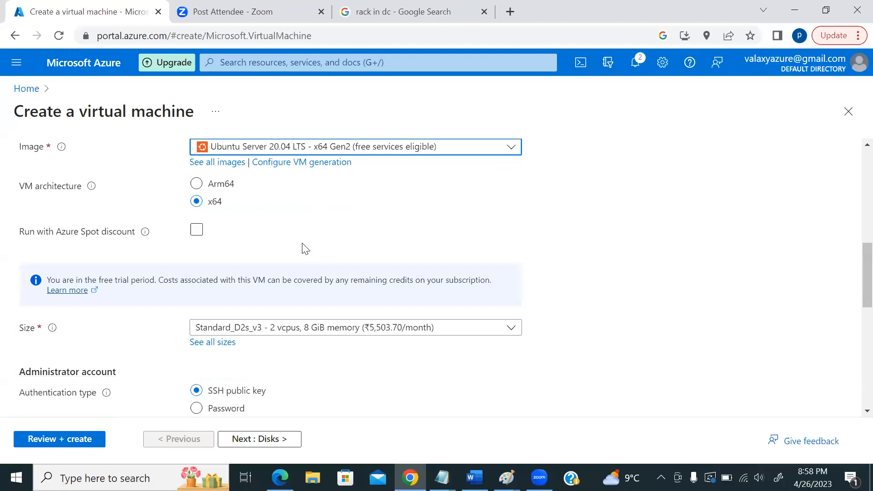
pyautogui.click(311, 208)
pyautogui.scroll(-1, 303, 364)
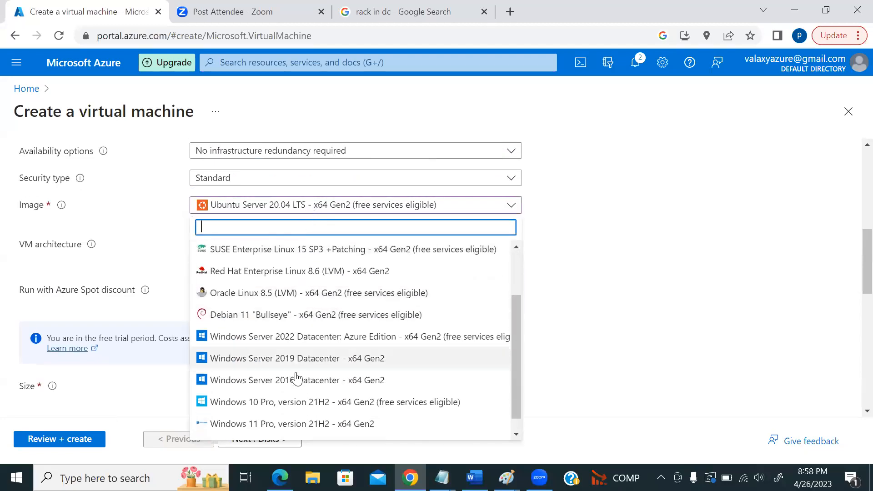
pyautogui.click(304, 382)
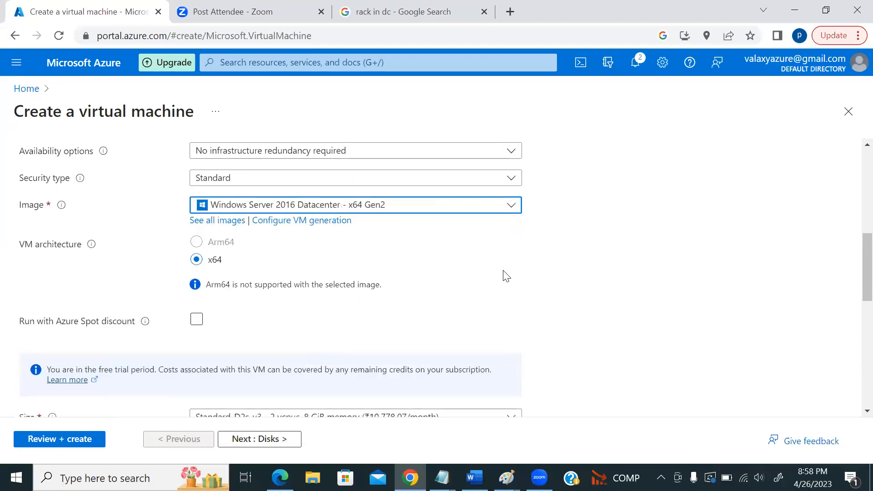
pyautogui.scroll(-1, 457, 278)
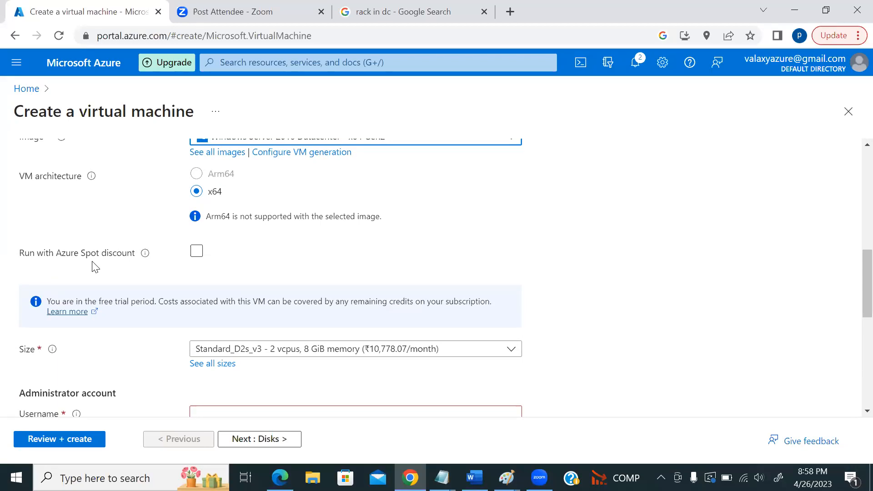
pyautogui.click(442, 478)
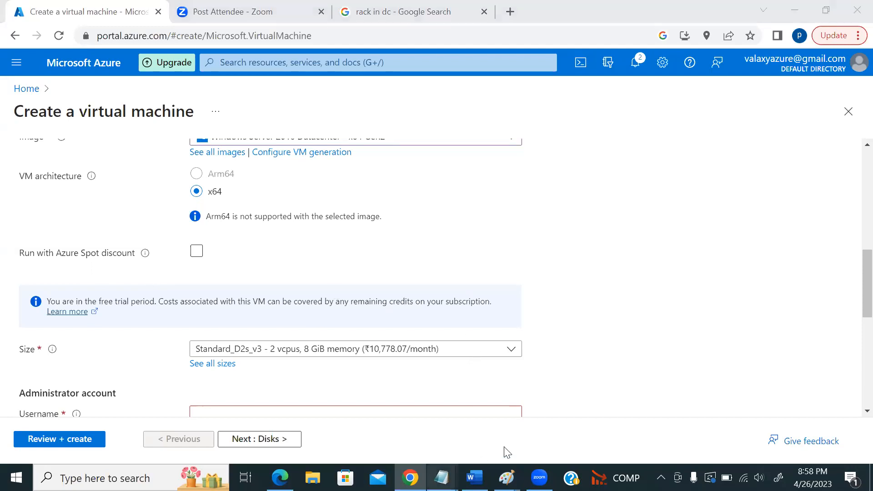
# - In Notepad, add on-demand, reserved and spot lines below the 1 year line
pyautogui.click(464, 422)
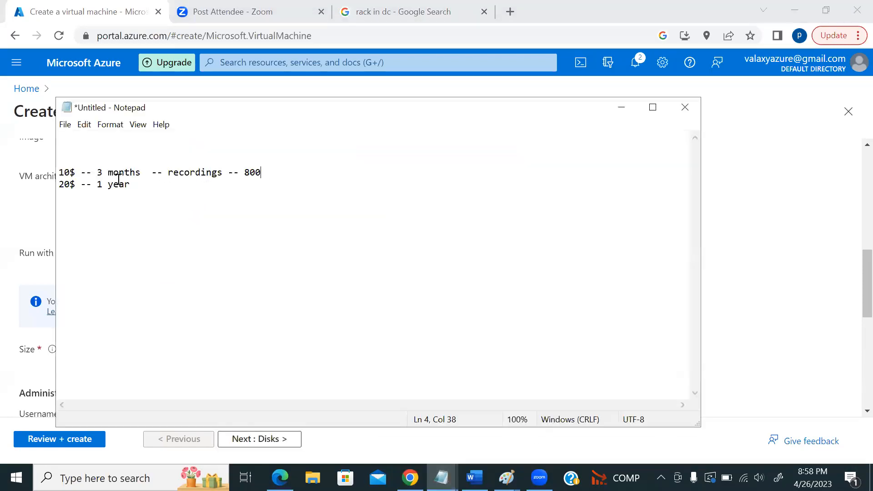
pyautogui.click(180, 191)
pyautogui.press('Return')
pyautogui.press('Return')
pyautogui.press('Return')
pyautogui.press('Return')
pyautogui.write('on-demand')
pyautogui.press('Return')
pyautogui.write('resrved')
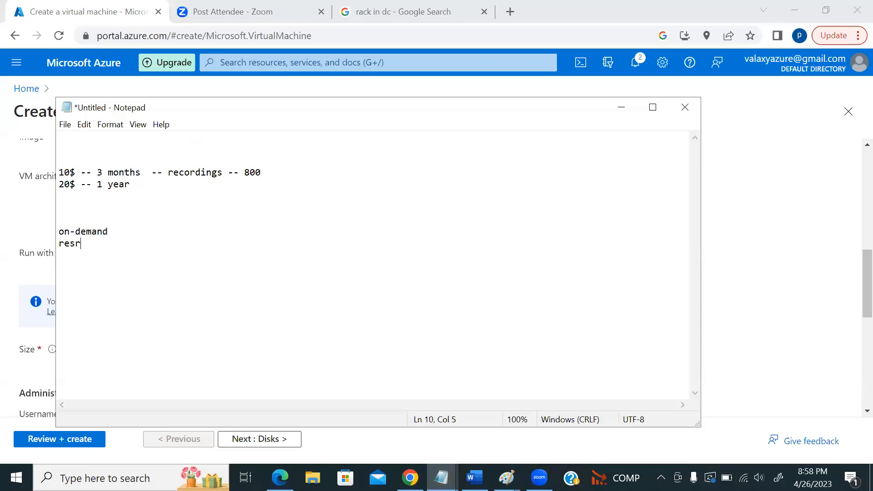
pyautogui.press('BackSpace')
pyautogui.press('BackSpace')
pyautogui.press('BackSpace')
pyautogui.press('BackSpace')
pyautogui.write('erved')
pyautogui.press('Return')
pyautogui.write('spot')
# - Rate them: on-demand -- costly, reserved -- moderate, spot -- cheap
pyautogui.click(128, 240)
pyautogui.click(130, 231)
pyautogui.write('-- costly')
pyautogui.press('Down')
pyautogui.write('-- moderate')
pyautogui.press('Down')
pyautogui.write('-- cheap')
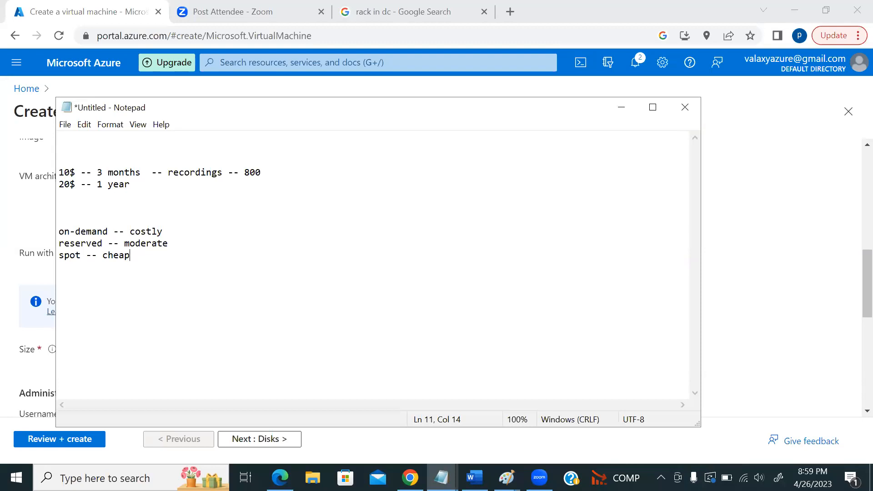
pyautogui.click(8, 273)
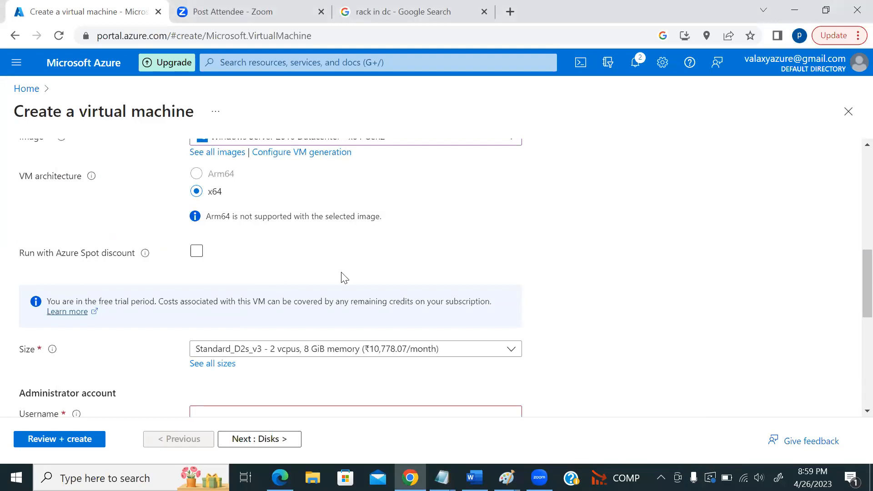
pyautogui.hotkey('alt', 'Tab')
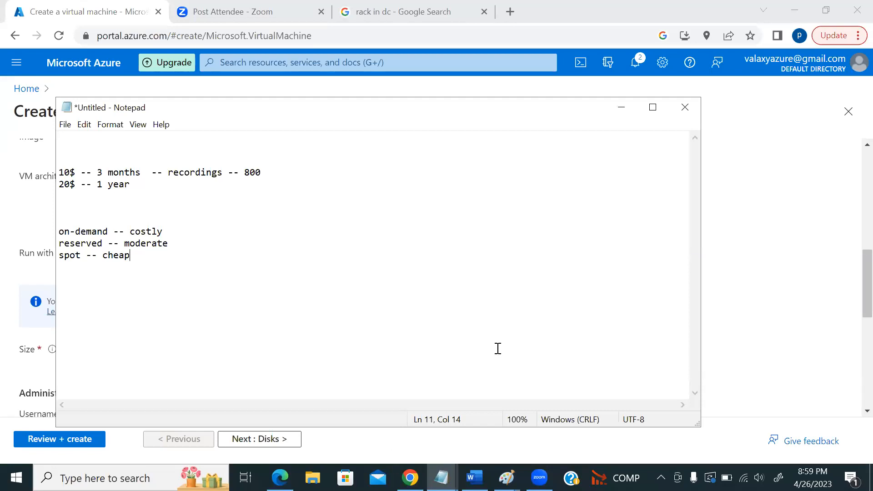
# - Note 1$ beside on-demand -- costly and 70% beside reserved -- moderate
pyautogui.click(180, 230)
pyautogui.press('Tab')
pyautogui.write('1$')
pyautogui.click(187, 246)
pyautogui.write('70%')
pyautogui.click(159, 258)
# - Insert an EASTUS line above the pricing list
pyautogui.click(128, 205)
pyautogui.press('Return')
pyautogui.press('Return')
pyautogui.write('EASTUS')
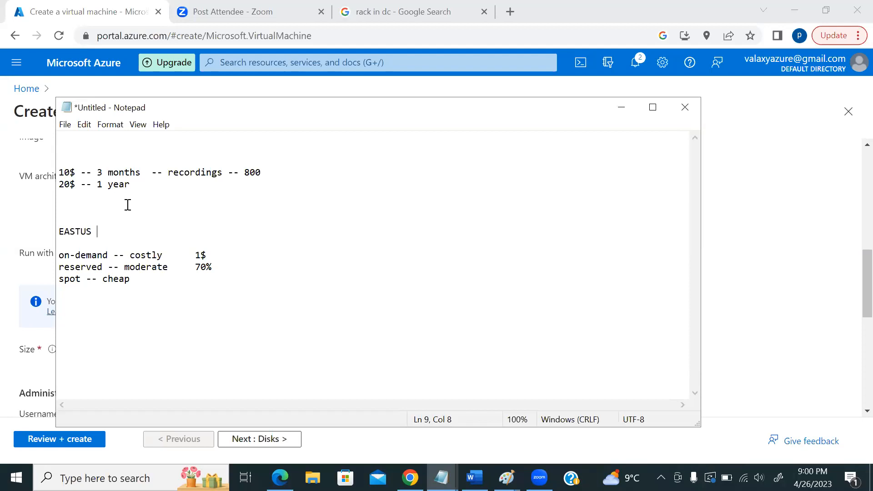
# - Write 'EASTUS 150% resources', then lines 'utlization 80%' and 'free is 70%'
pyautogui.write('150% resource')
pyautogui.press('BackSpace')
pyautogui.press('BackSpace')
pyautogui.press('BackSpace')
pyautogui.press('BackSpace')
pyautogui.write('urces')
pyautogui.press('Return')
pyautogui.press('Return')
pyautogui.write('utl')
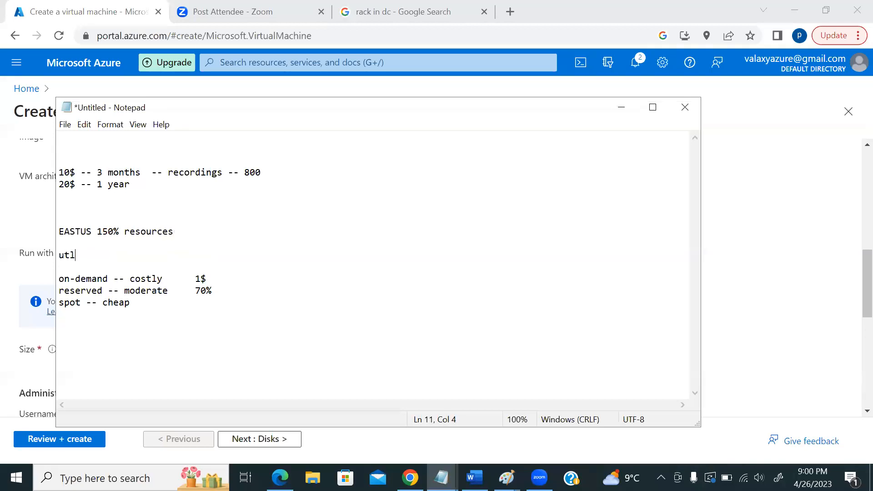
pyautogui.write('ization 80%')
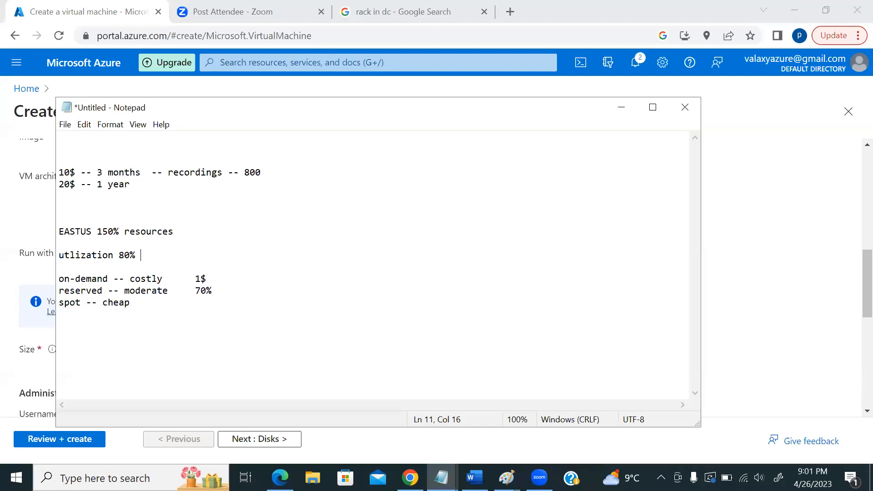
pyautogui.press('Return')
pyautogui.press('Return')
pyautogui.write('free i')
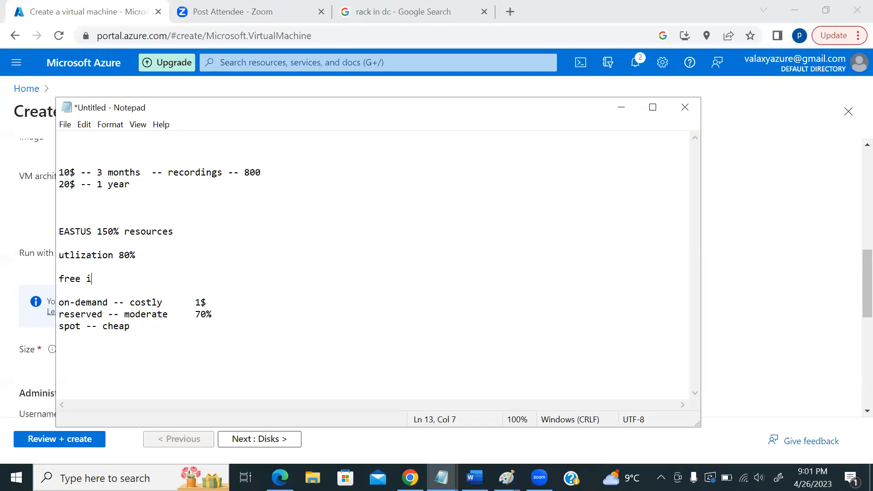
pyautogui.write('s 70%')
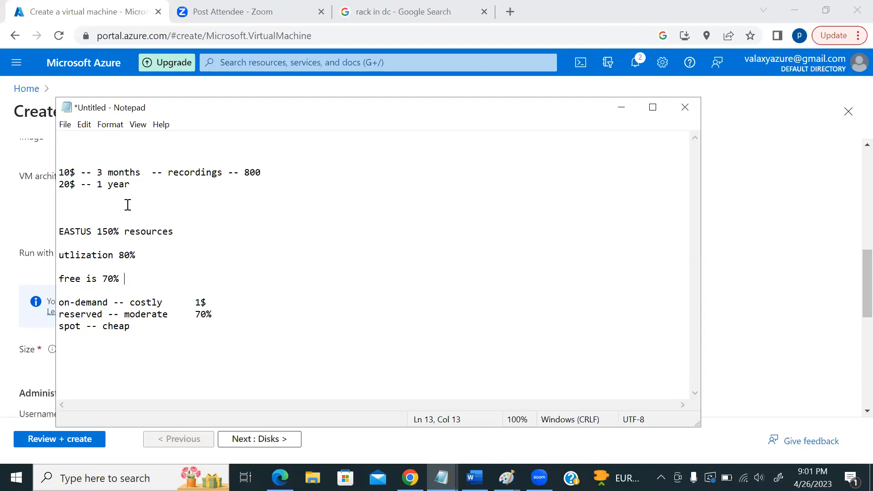
# - Glance over the Azure VM form, then return to the Notepad notes
pyautogui.click(8, 351)
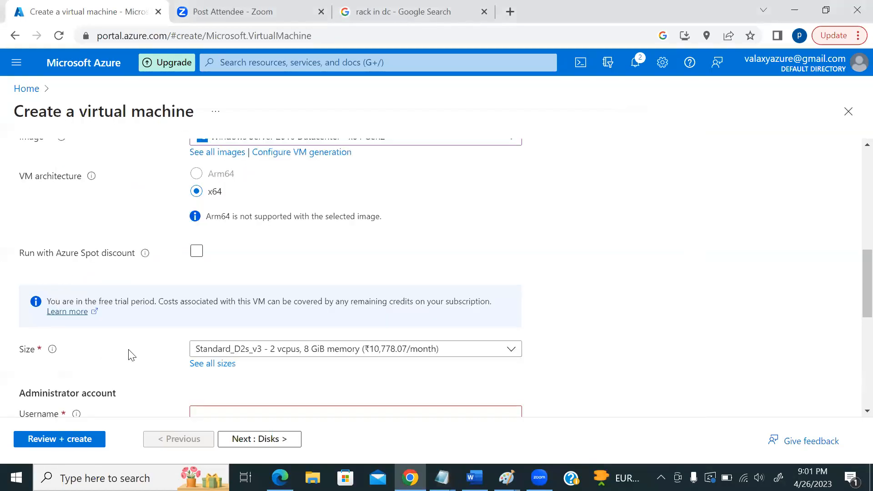
pyautogui.scroll(-2, 137, 350)
pyautogui.scroll(3, 148, 345)
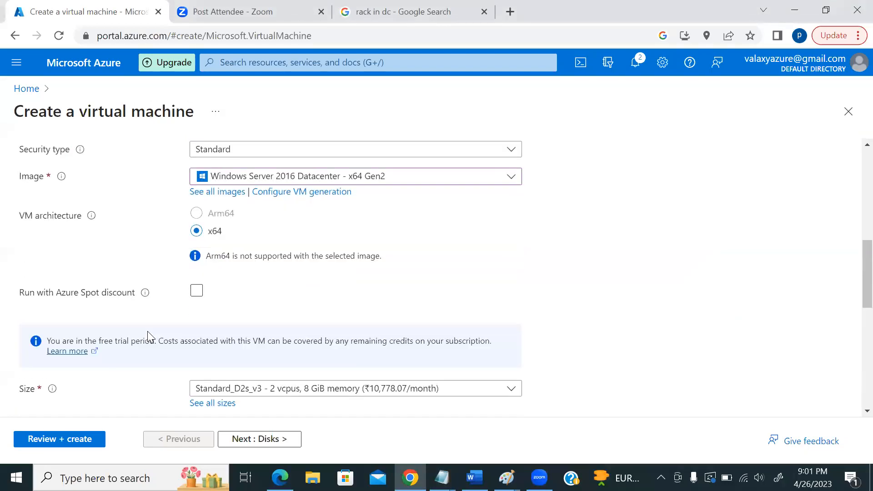
pyautogui.scroll(3, 147, 336)
pyautogui.scroll(-3, 156, 353)
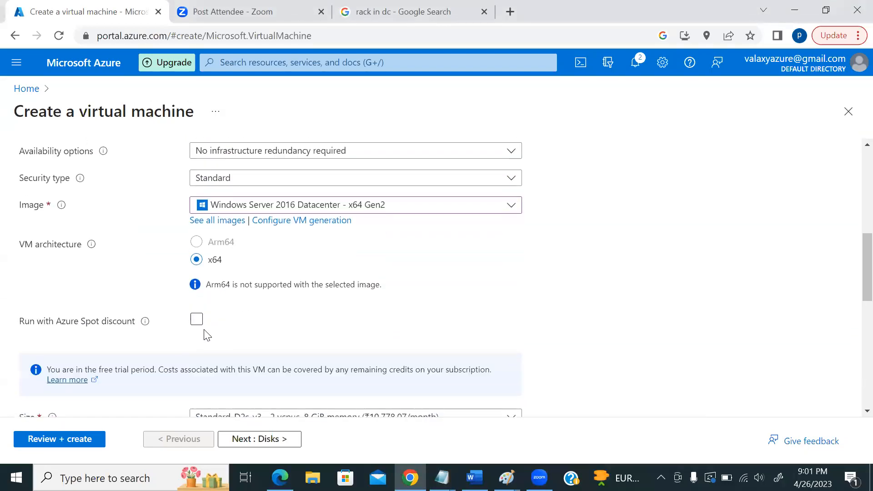
pyautogui.hotkey('alt', 'Tab')
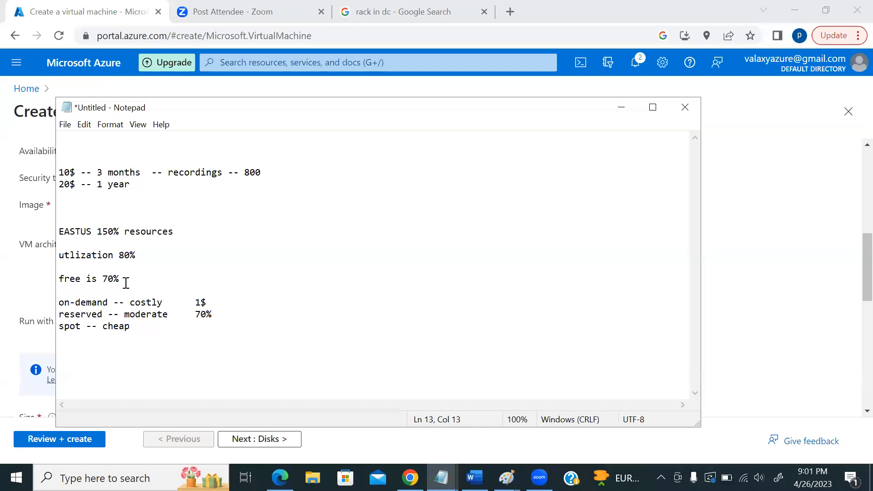
# - Add 0.2$ after spot -- cheap, change utlization 80% to 120% and free is 70% to 30%
pyautogui.click(155, 334)
pyautogui.write('0.2$')
pyautogui.click(214, 235)
pyautogui.click(143, 257)
pyautogui.press('BackSpace')
pyautogui.press('BackSpace')
pyautogui.press('BackSpace')
pyautogui.press('BackSpace')
pyautogui.press('BackSpace')
pyautogui.write('120%')
pyautogui.click(107, 280)
pyautogui.press('BackSpace')
pyautogui.write('3')
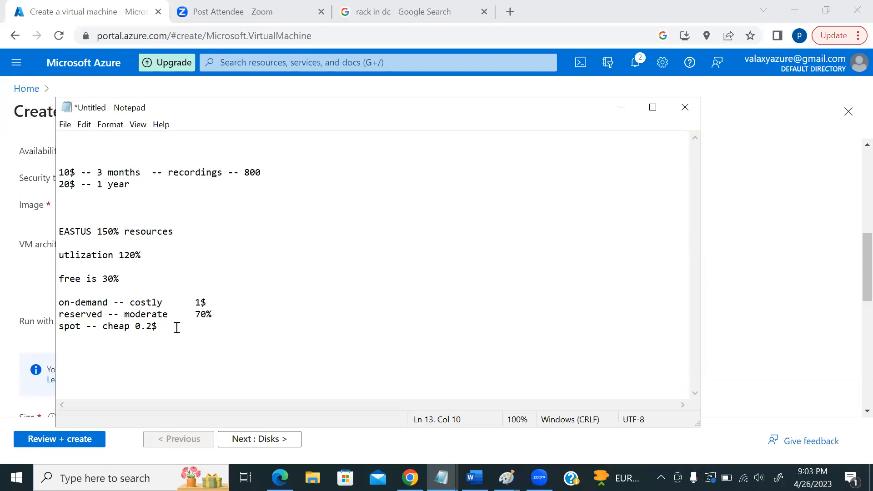
# - Return to the Azure Create a virtual machine form and scroll to the Spot discount option
pyautogui.hotkey('alt', 'Tab')
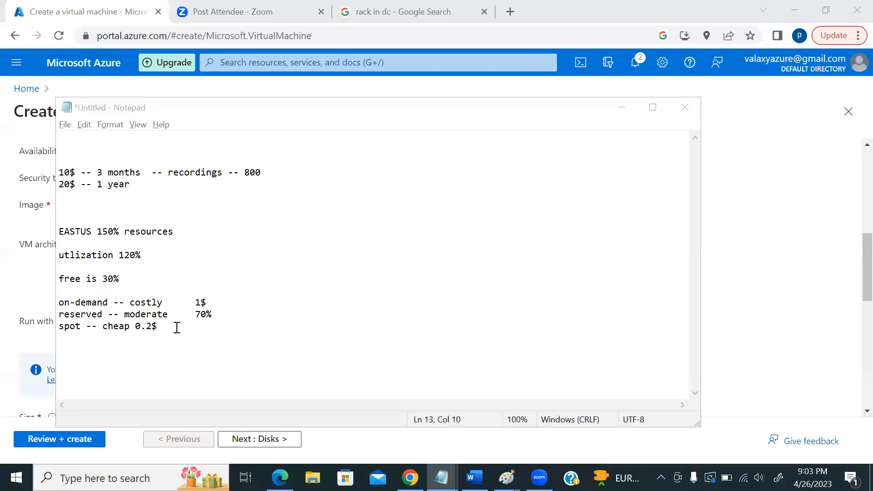
pyautogui.scroll(-2, 273, 305)
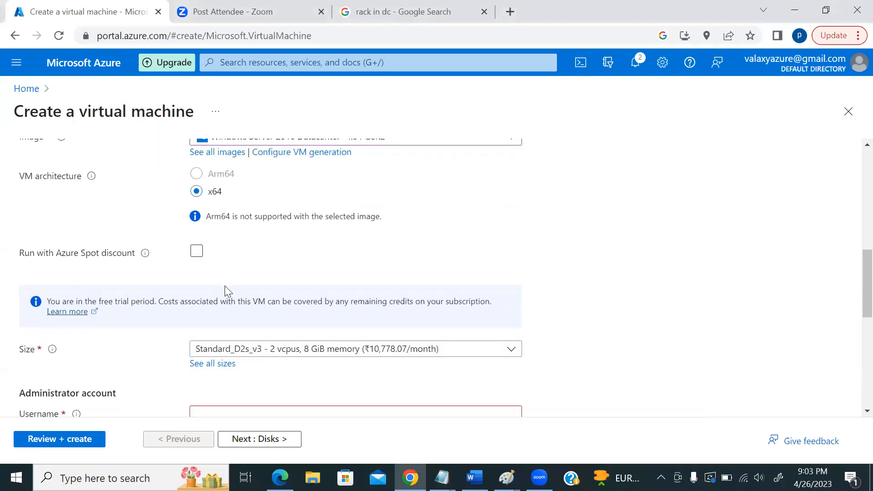
# - Enable 'Run with Azure Spot discount' and review its eviction options before returning to the notes
pyautogui.click(197, 252)
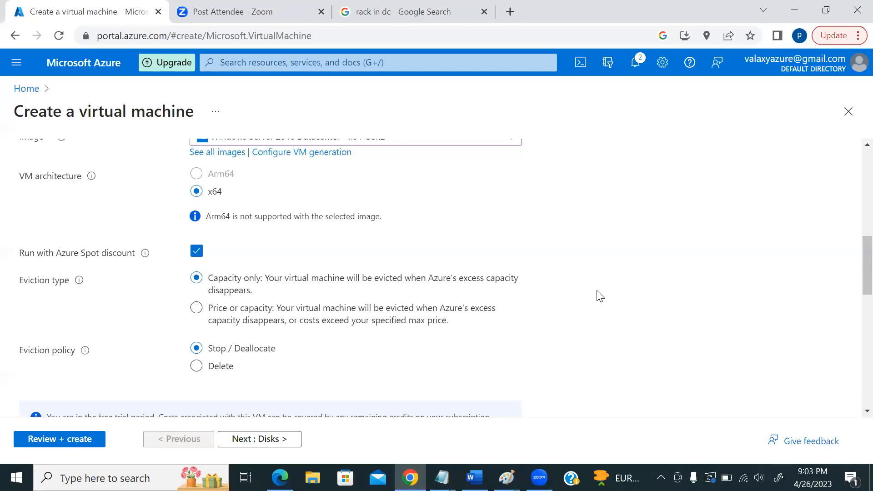
pyautogui.scroll(-1, 591, 293)
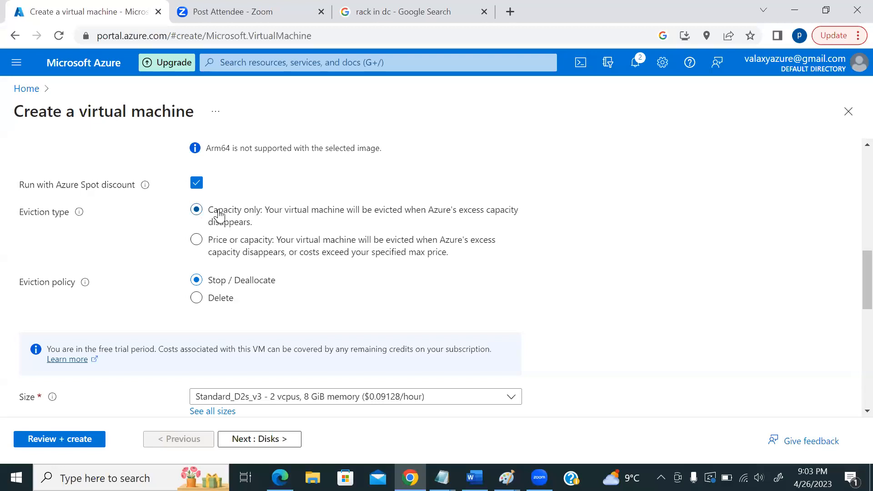
pyautogui.hotkey('alt', 'Tab')
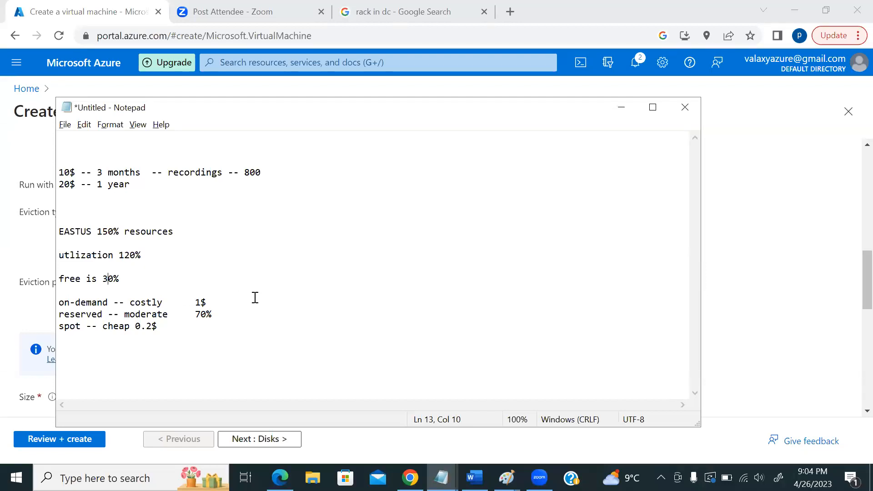
# - Append ' - $1' after 0.2$ on the spot pricing line in Notepad
pyautogui.hotkey('alt', 'Tab')
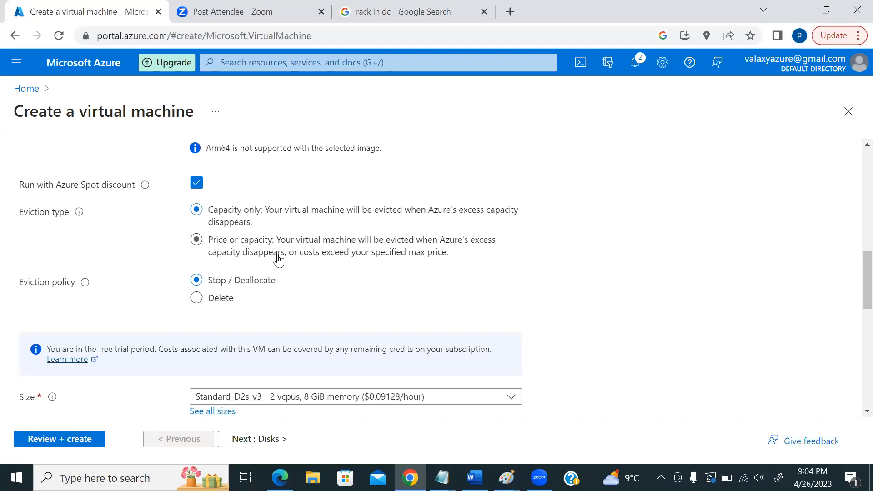
pyautogui.hotkey('alt', 'Tab')
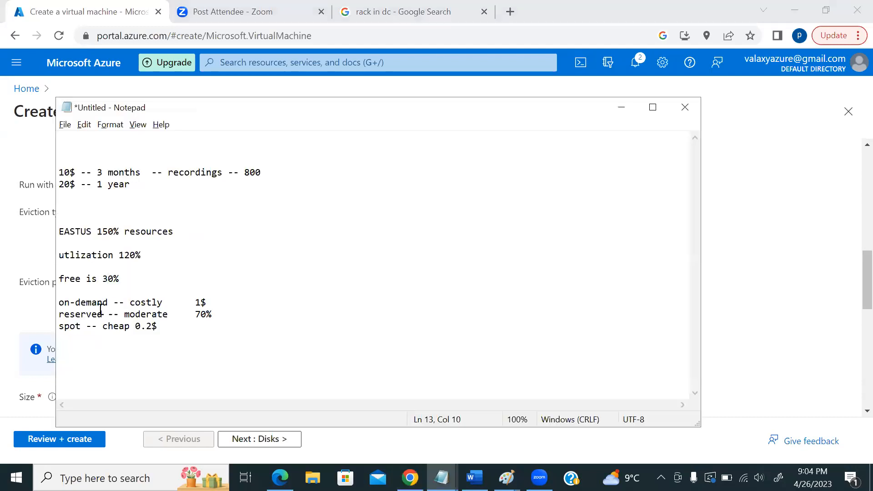
pyautogui.click(175, 328)
pyautogui.write('-')
pyautogui.hotkey('alt', 'Tab')
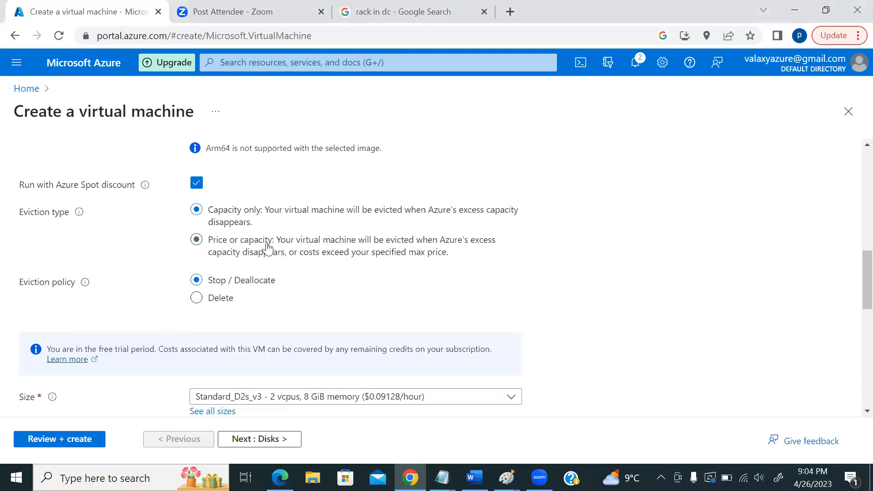
pyautogui.hotkey('alt', 'Tab')
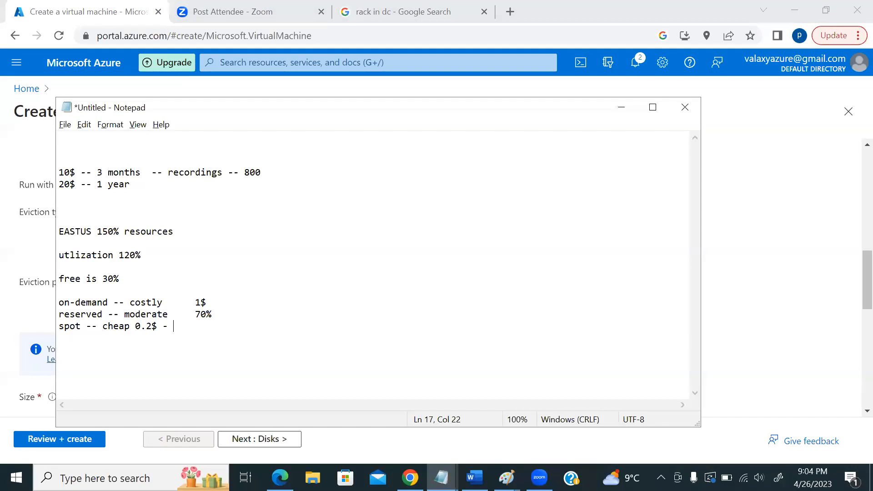
pyautogui.write('$1')
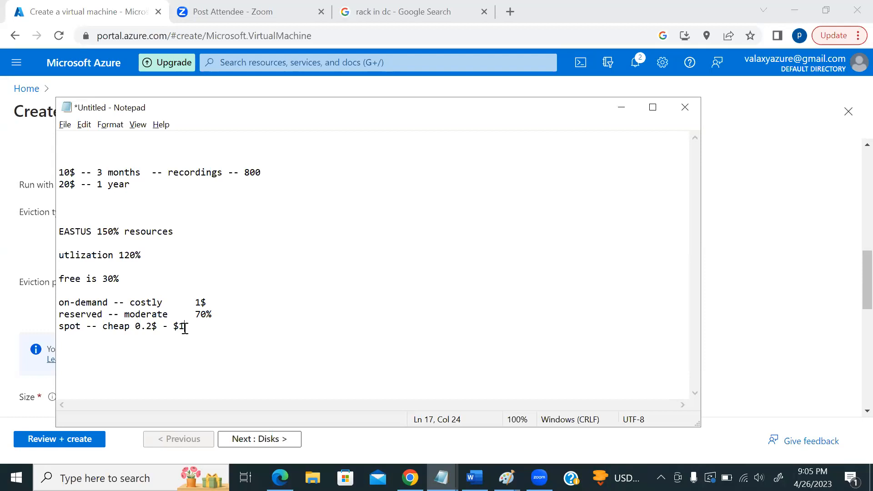
# - Add $1.5 beside the on-demand cost line and look over the spot pricing line
pyautogui.click(215, 299)
pyautogui.write('$1.5')
pyautogui.moveTo(185, 326); pyautogui.dragTo(61, 327)
pyautogui.click(197, 333)
pyautogui.moveTo(185, 326); pyautogui.dragTo(72, 334)
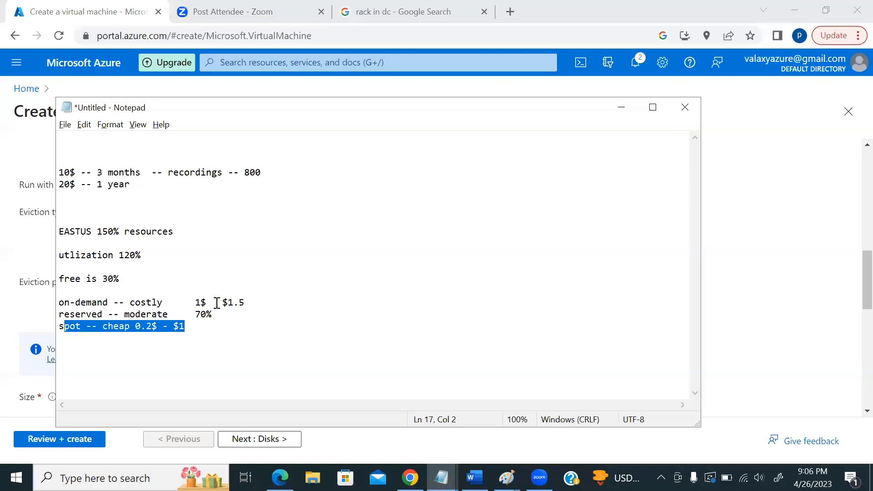
pyautogui.click(187, 327)
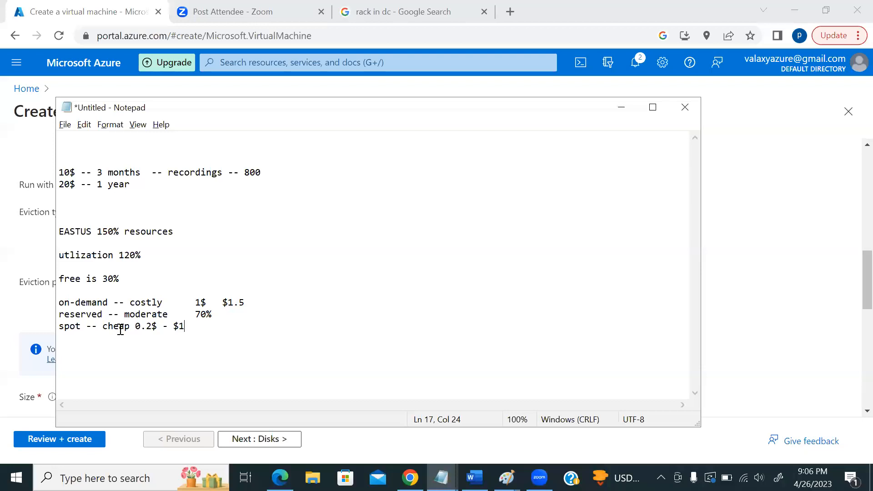
pyautogui.hotkey('alt', 'Tab')
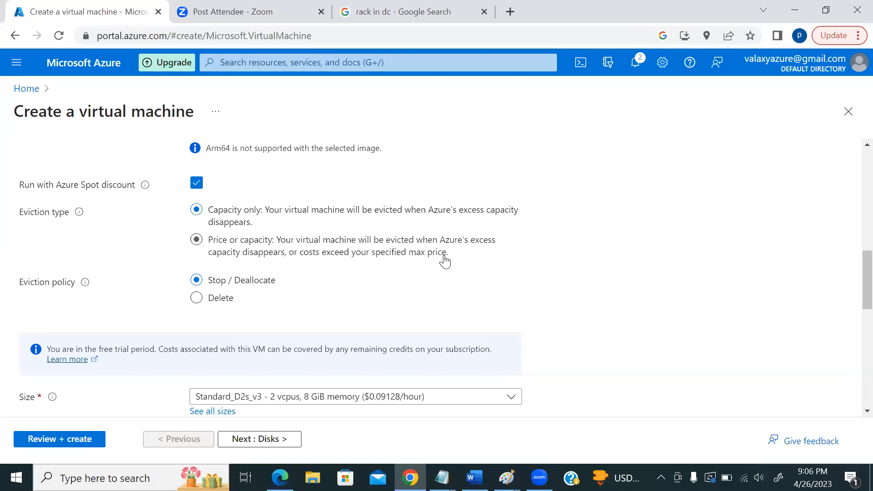
# - Select 'Price or capacity' as the Spot VM eviction type
pyautogui.scroll(-3, 464, 269)
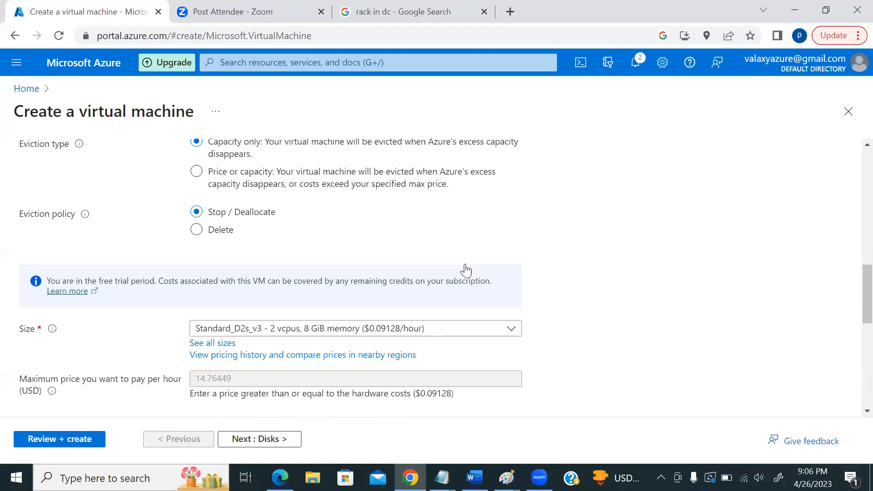
pyautogui.click(234, 377)
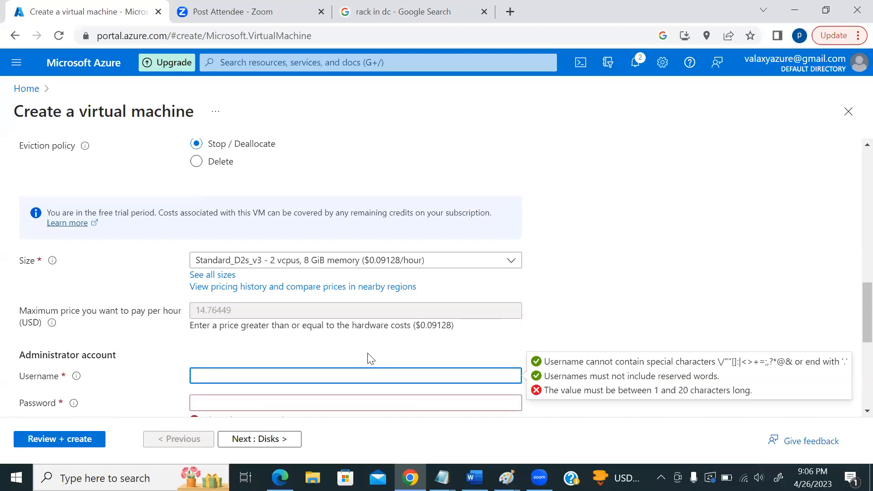
pyautogui.scroll(-3, 428, 324)
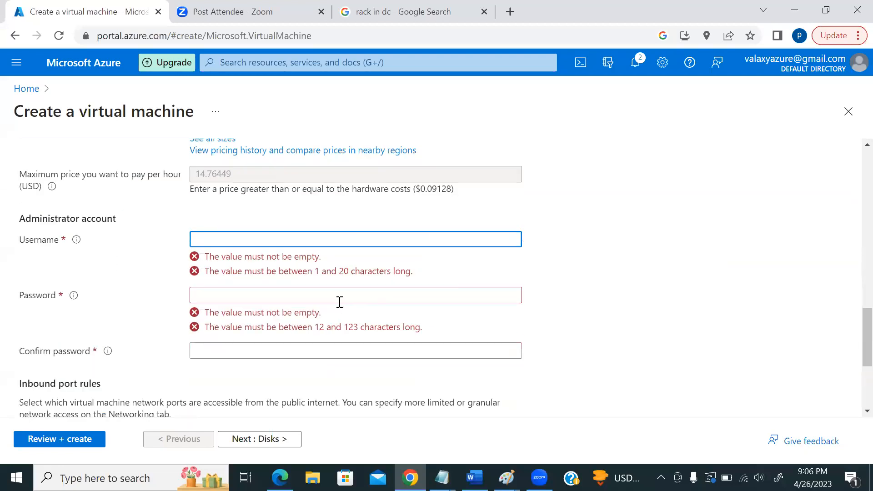
pyautogui.click(260, 181)
pyautogui.scroll(5, 331, 246)
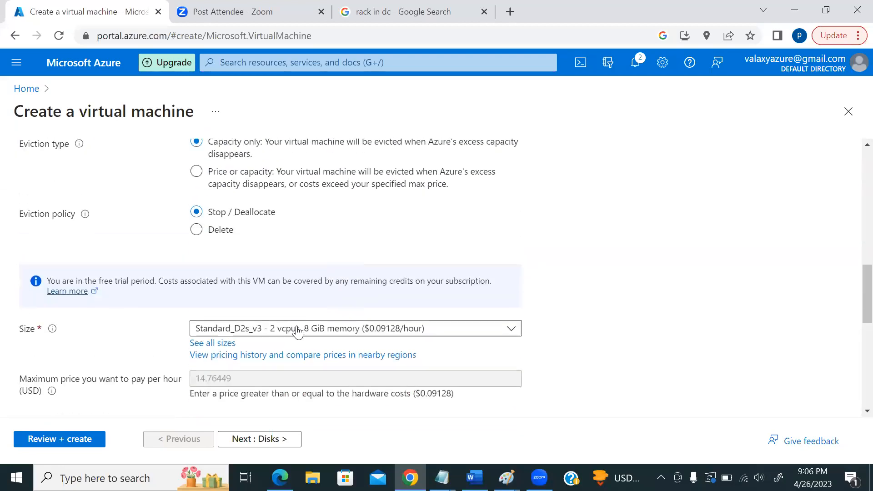
pyautogui.click(197, 172)
# - Compare the capacity-only option, keep 'Price or capacity', and set the eviction policy to Delete
pyautogui.scroll(-2, 363, 260)
pyautogui.click(232, 317)
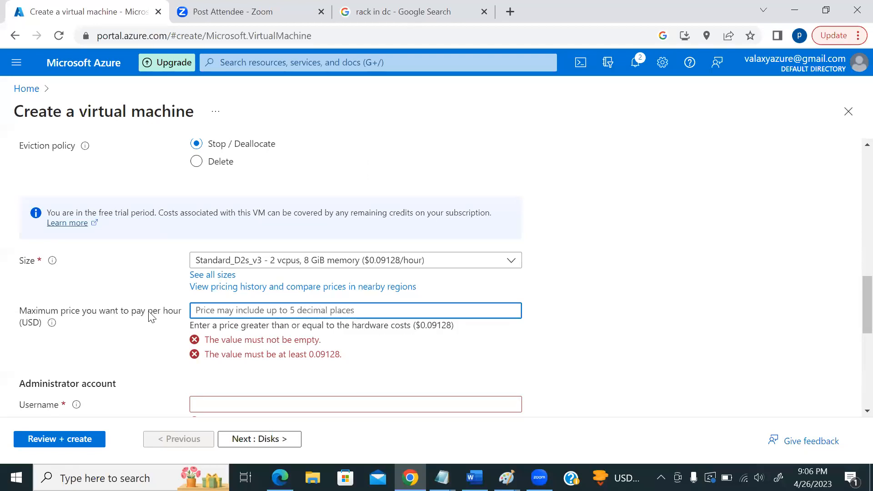
pyautogui.scroll(3, 273, 338)
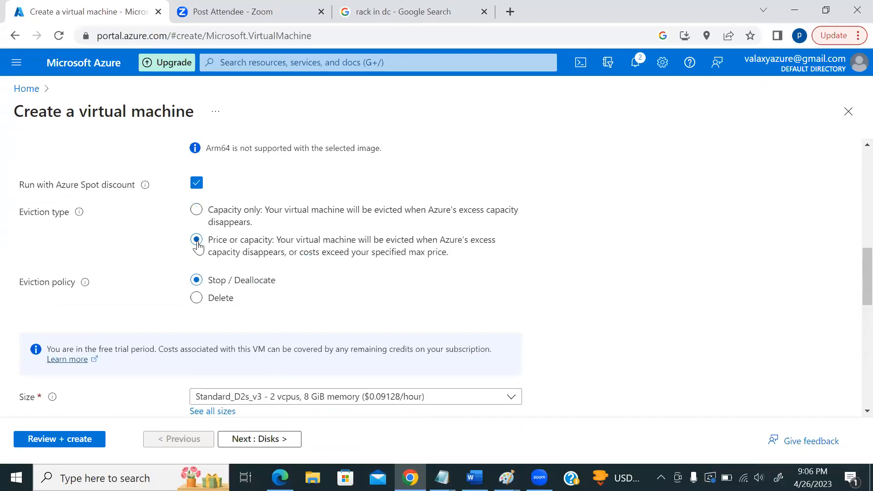
pyautogui.scroll(-3, 336, 279)
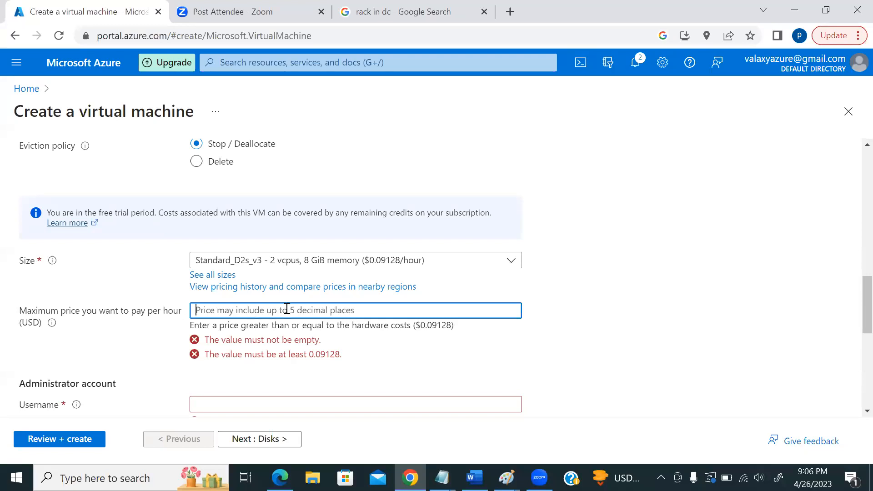
pyautogui.scroll(3, 359, 252)
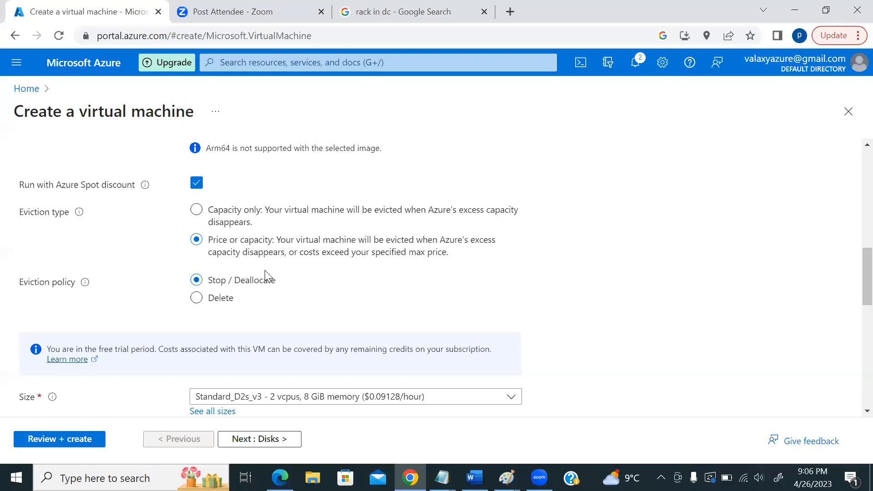
pyautogui.click(196, 210)
pyautogui.click(198, 240)
pyautogui.click(198, 297)
# - Turn off the Azure Spot discount and browse the VM size dropdown without changing it
pyautogui.click(197, 184)
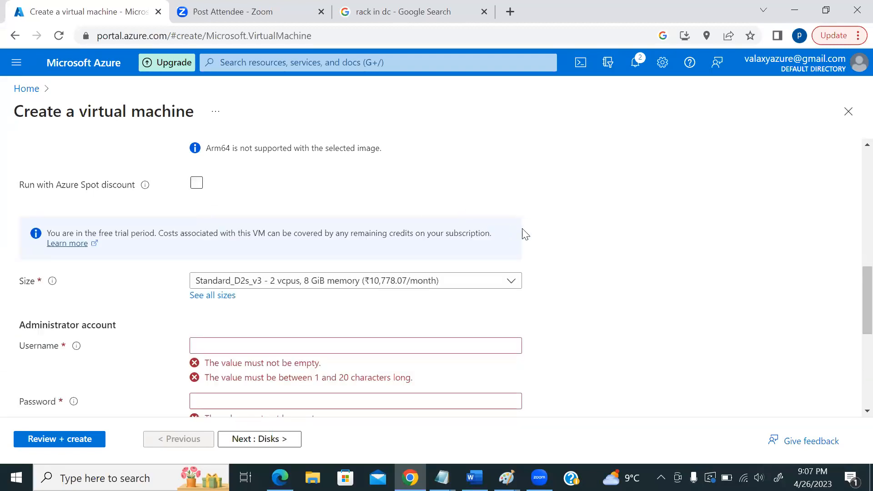
pyautogui.scroll(1, 484, 225)
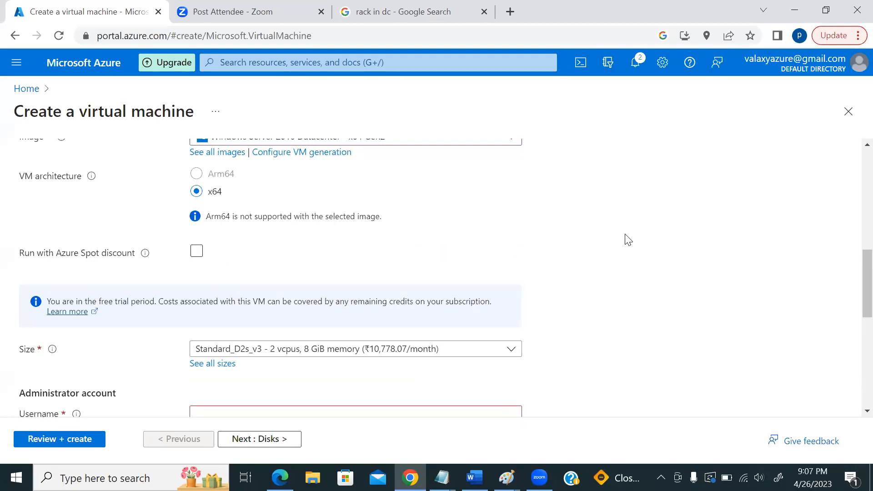
pyautogui.scroll(-2, 584, 250)
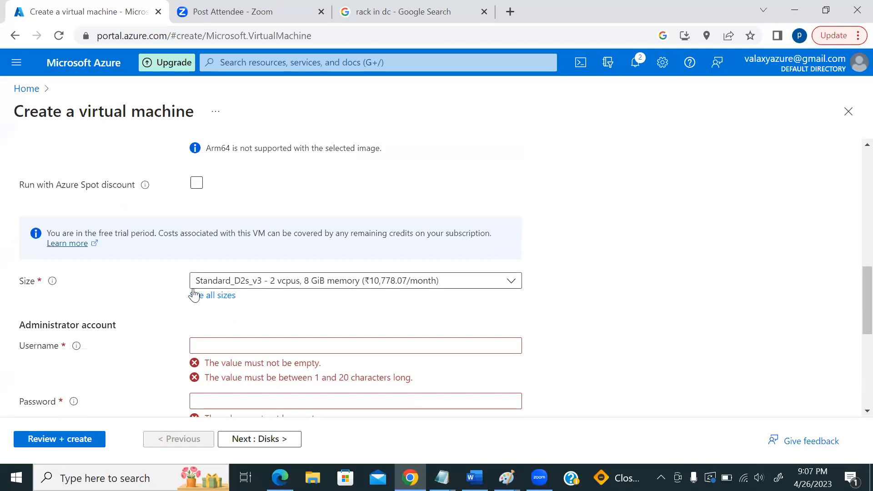
pyautogui.click(314, 285)
pyautogui.scroll(-2, 361, 286)
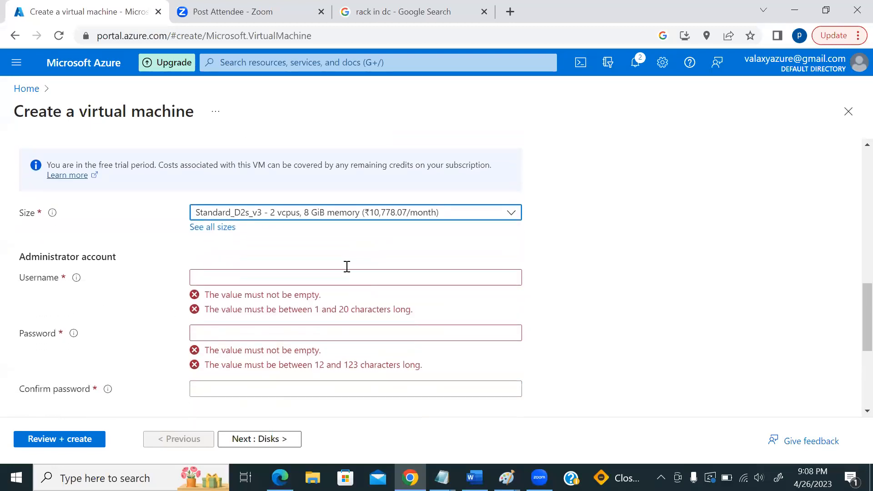
pyautogui.click(342, 213)
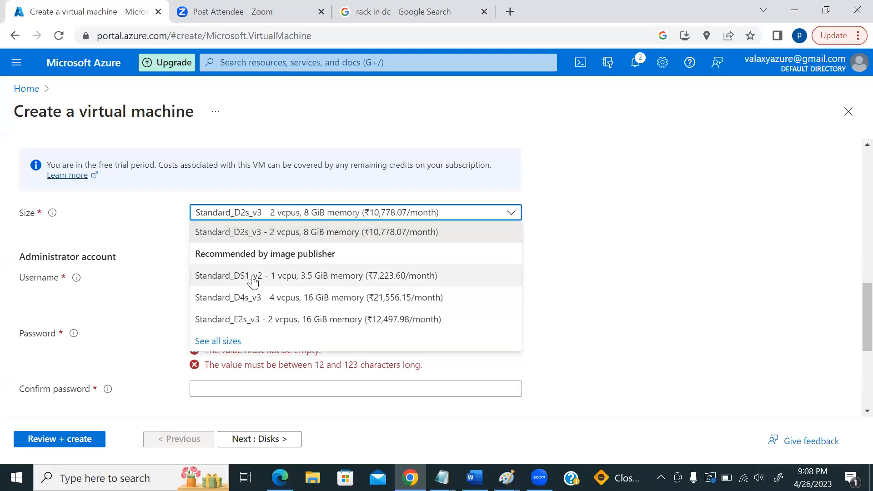
pyautogui.click(142, 256)
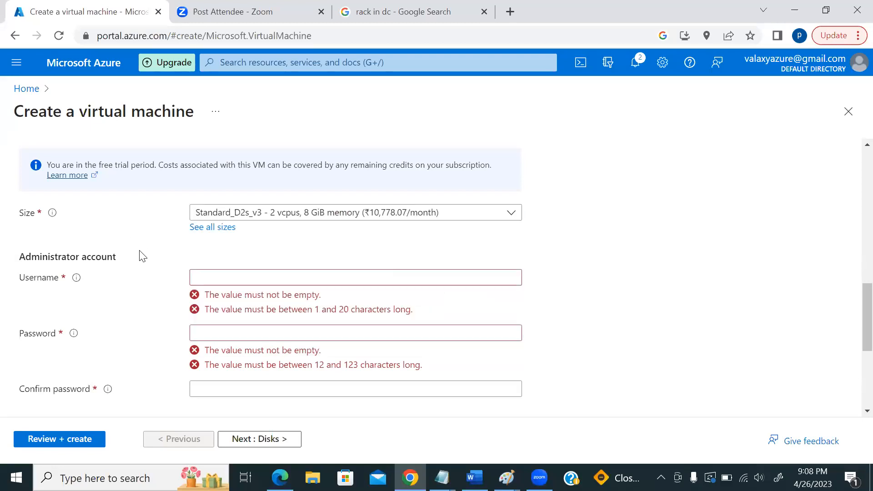
# - Open the VM size catalogue in a new portal tab, then return to the form's Size field
pyautogui.middleClick(223, 233)
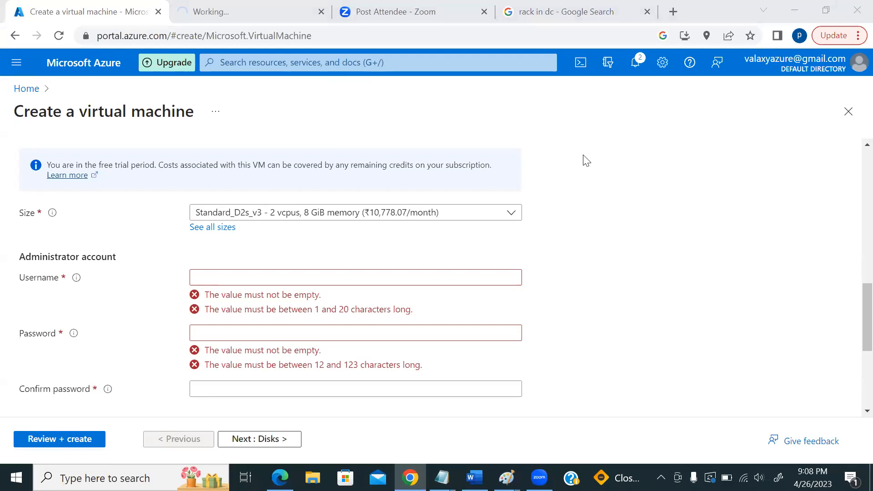
pyautogui.scroll(10, 606, 201)
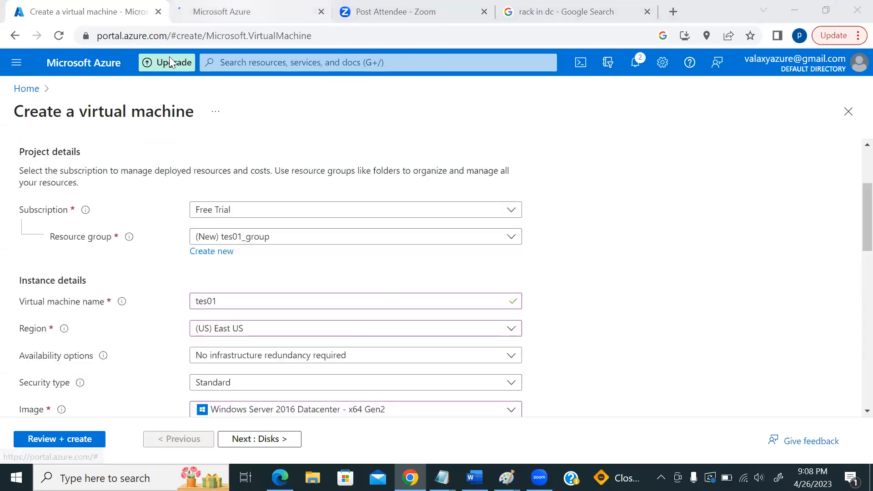
pyautogui.hotkey('ctrl', 'Tab')
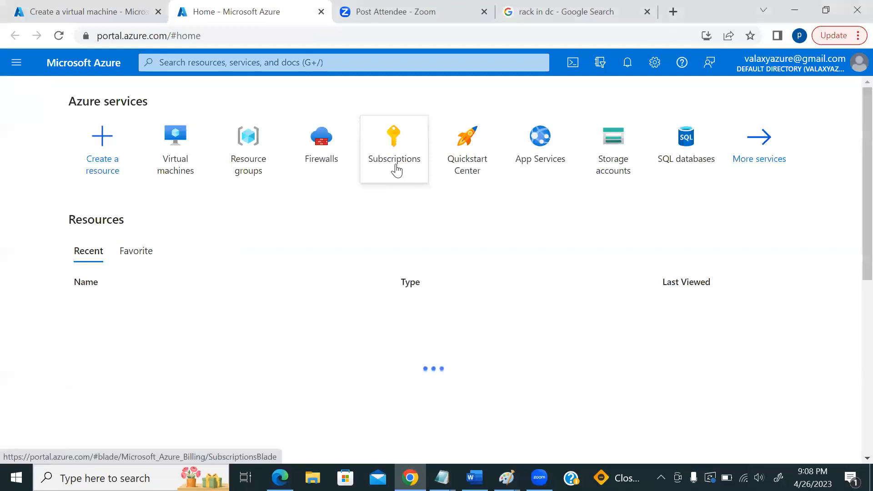
pyautogui.click(85, 12)
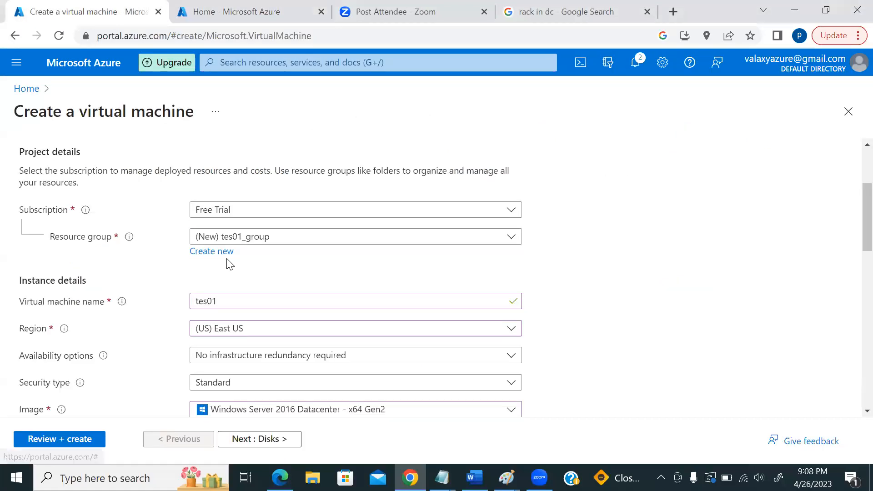
pyautogui.scroll(-3, 281, 280)
pyautogui.scroll(-2, 315, 278)
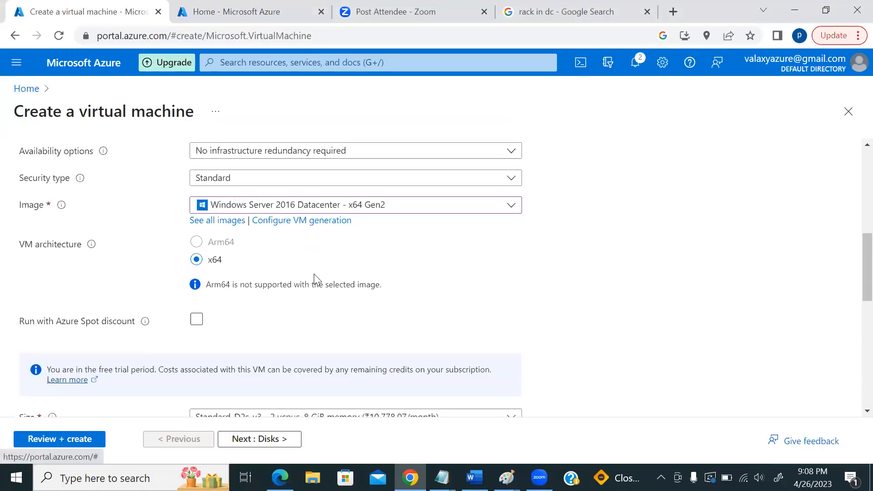
pyautogui.scroll(-6, 277, 264)
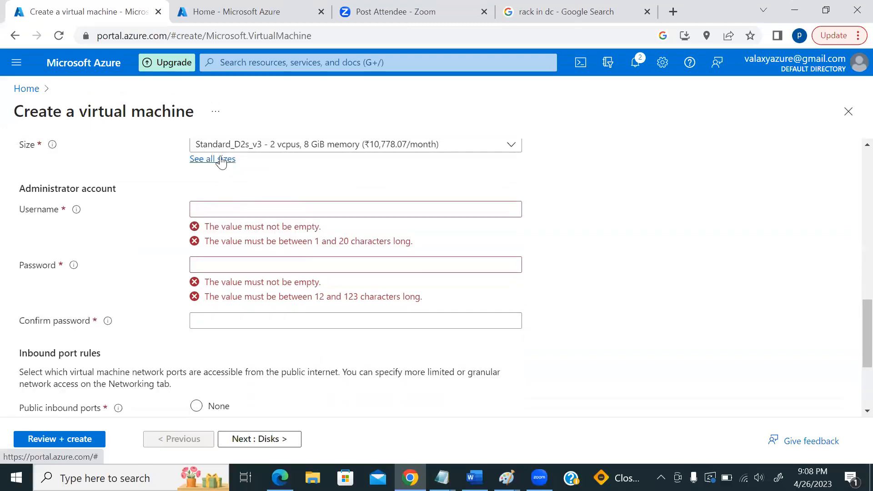
pyautogui.click(221, 160)
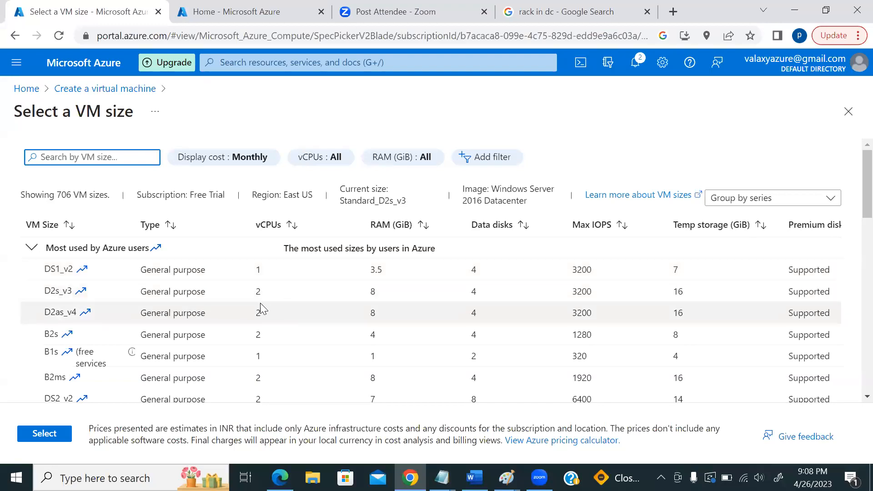
# - Scroll through the Select a VM size series groups such as F-Series v2, H-Series and N-Series
pyautogui.scroll(-1, 73, 294)
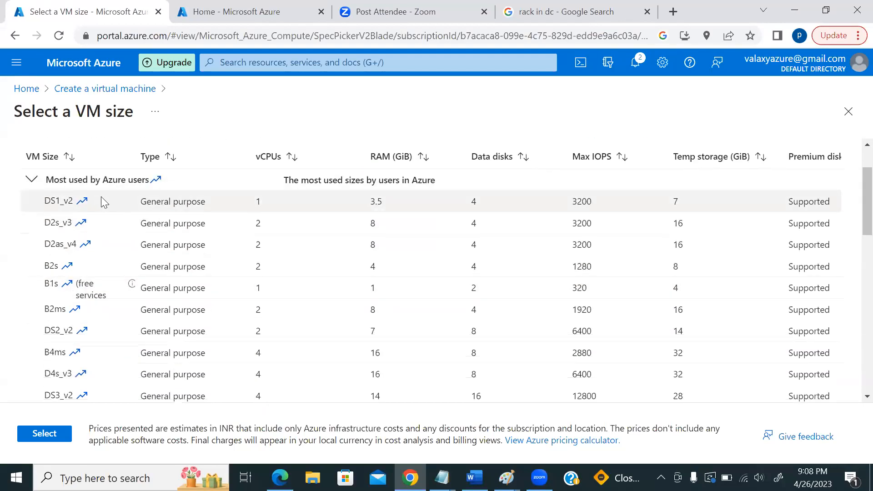
pyautogui.scroll(-1, 77, 291)
pyautogui.scroll(2, 76, 297)
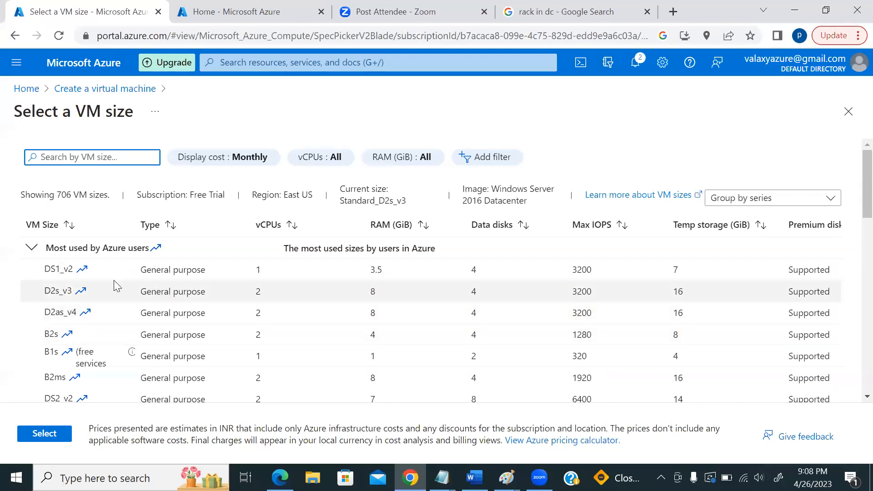
pyautogui.scroll(-3, 81, 293)
pyautogui.scroll(-1, 101, 304)
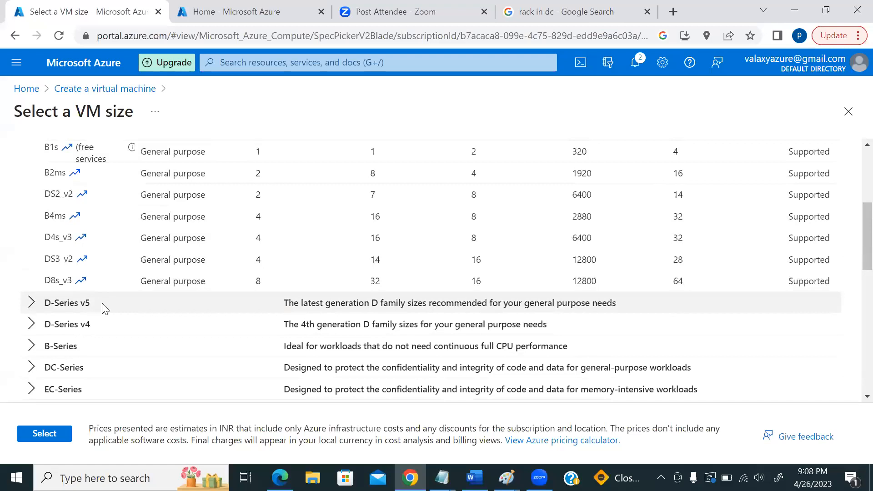
pyautogui.scroll(-2, 102, 312)
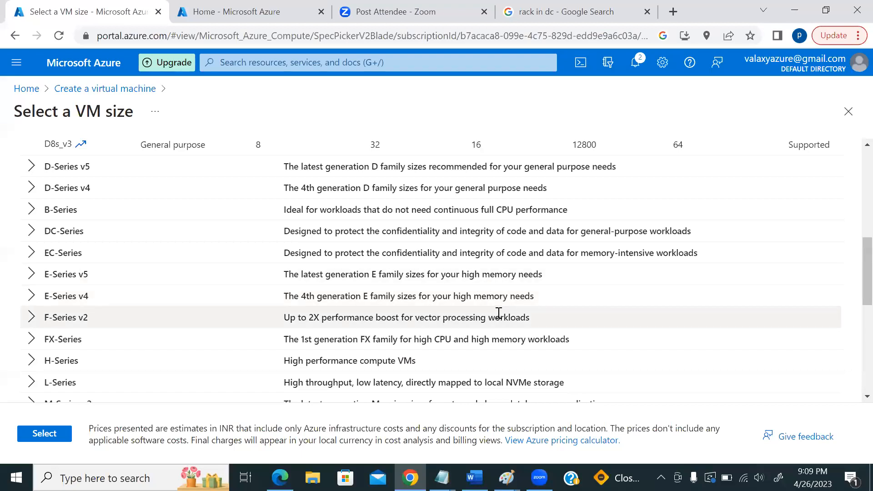
pyautogui.scroll(-3, 478, 313)
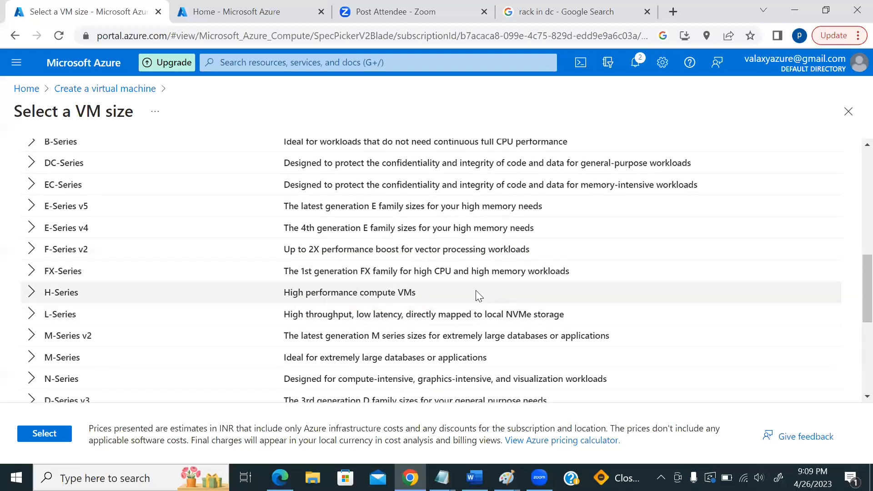
pyautogui.scroll(5, 453, 286)
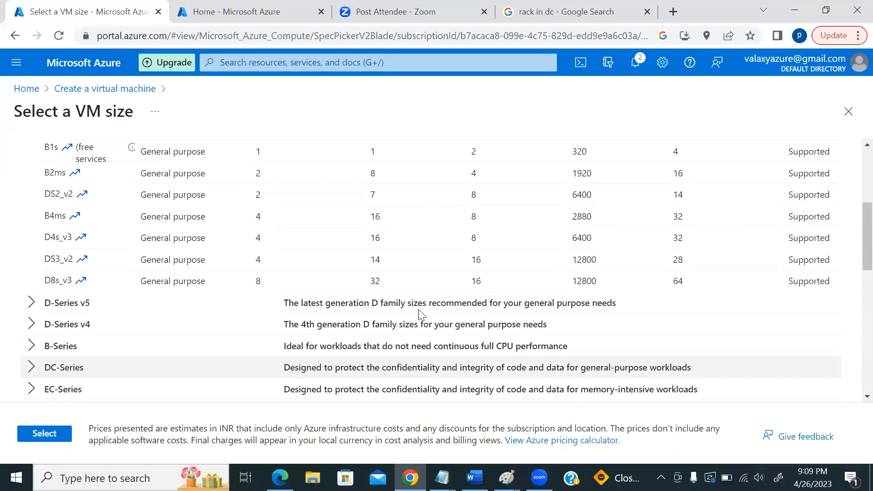
pyautogui.scroll(-2, 400, 324)
pyautogui.scroll(4, 407, 325)
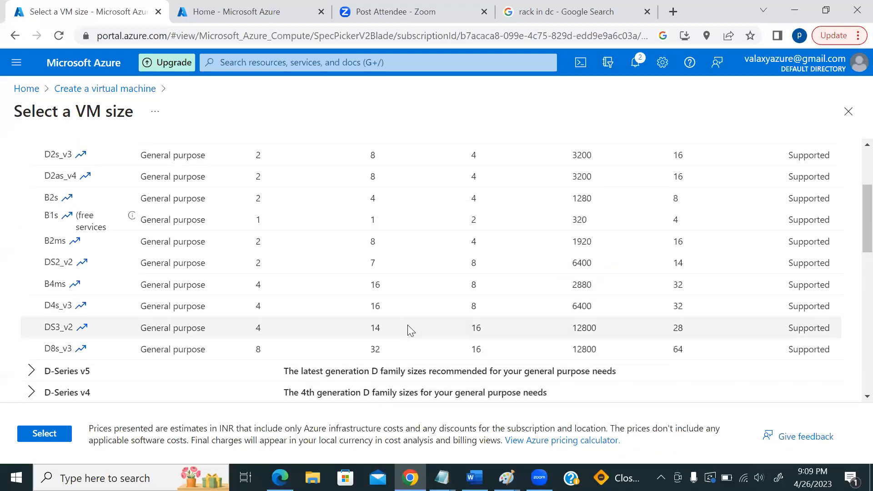
pyautogui.scroll(-8, 408, 326)
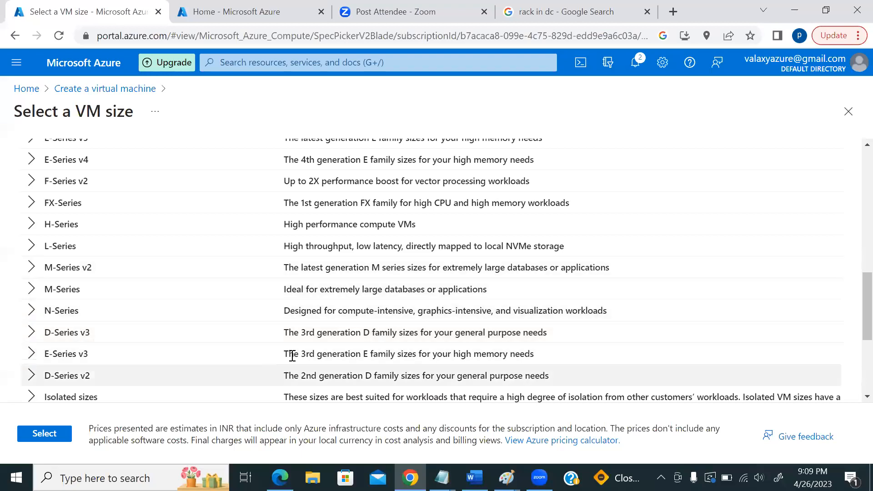
pyautogui.scroll(-3, 292, 356)
pyautogui.scroll(3, 273, 323)
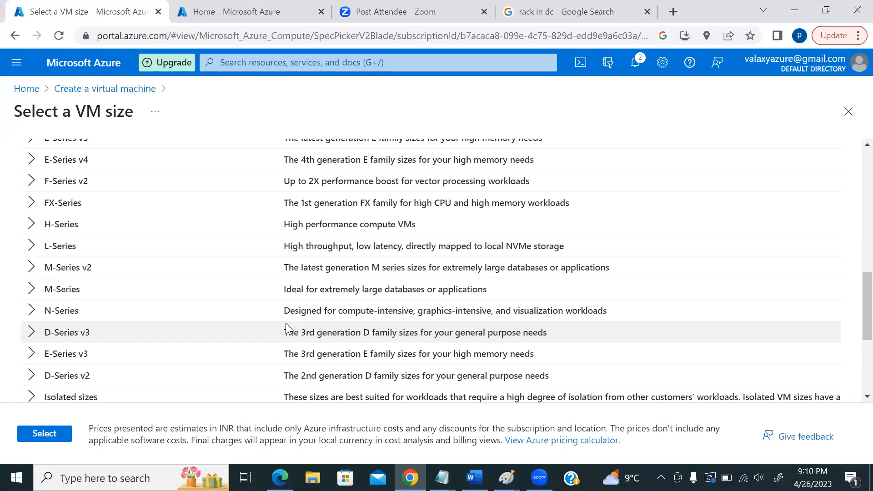
pyautogui.scroll(3, 286, 323)
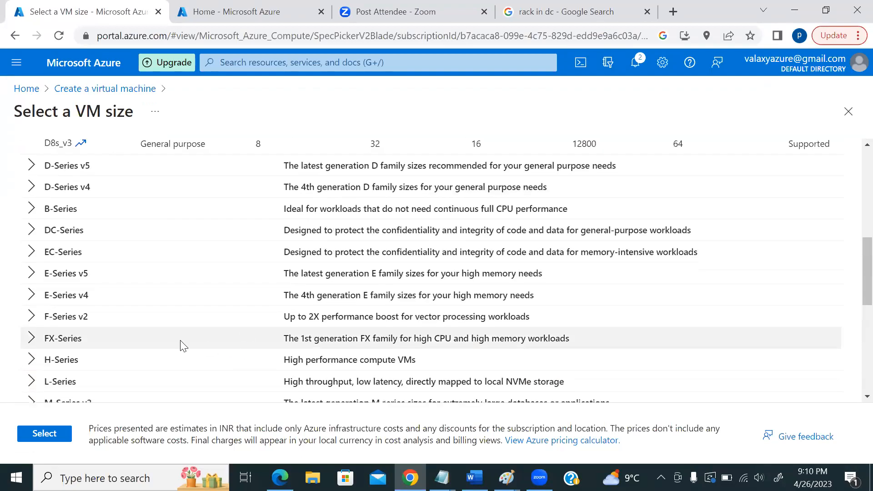
pyautogui.scroll(-5, 188, 339)
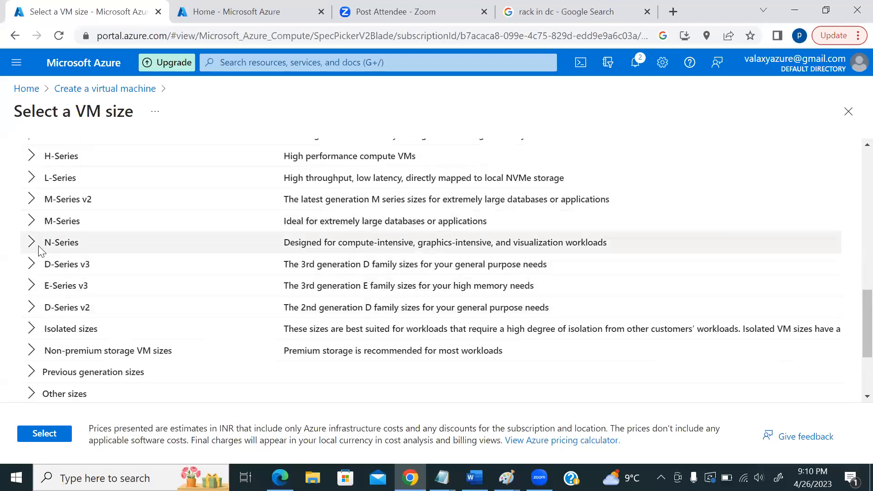
pyautogui.scroll(1, 191, 287)
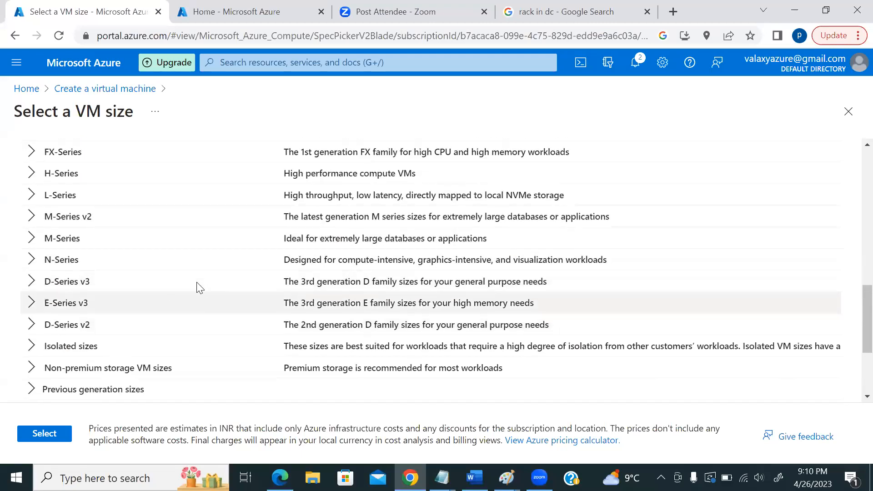
pyautogui.scroll(1, 197, 291)
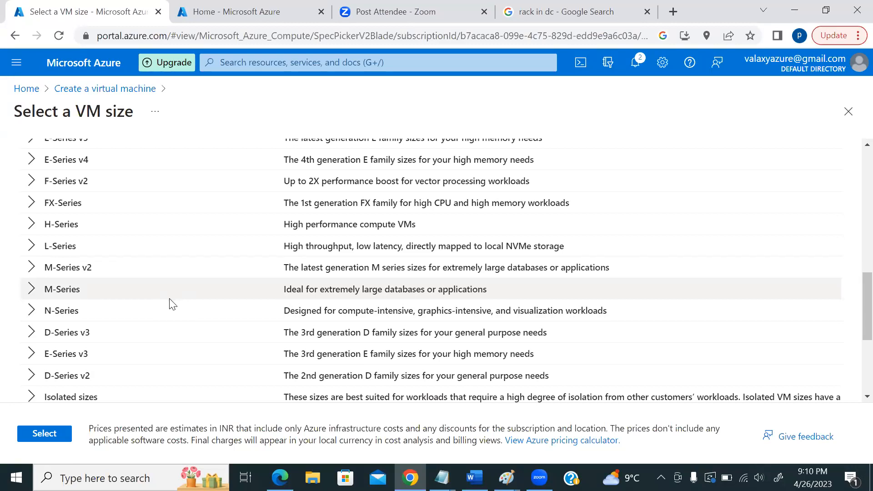
pyautogui.scroll(6, 178, 291)
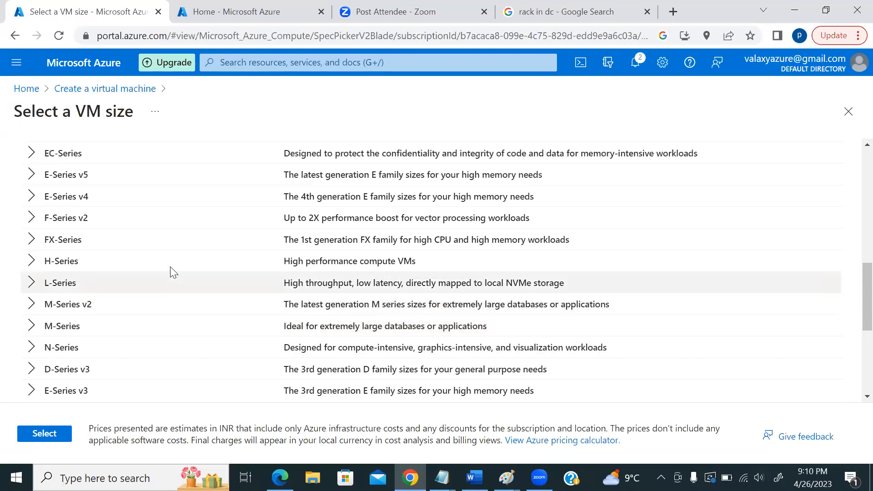
pyautogui.scroll(5, 226, 304)
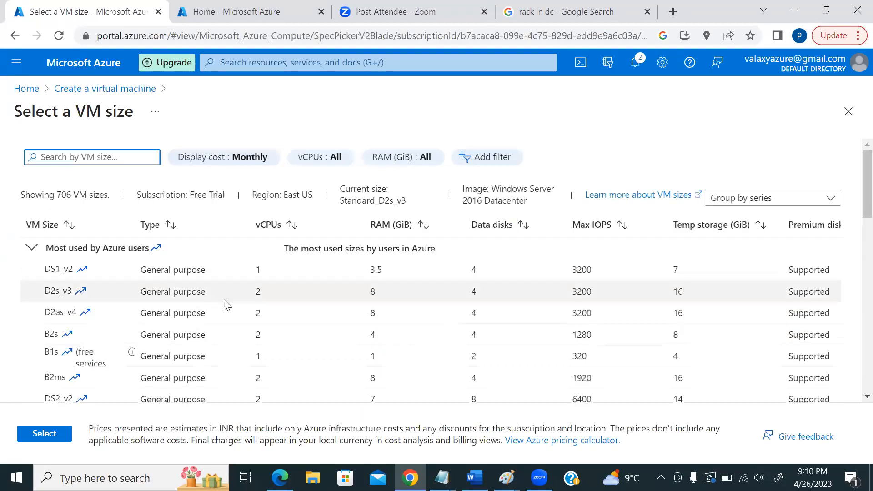
pyautogui.scroll(-2, 258, 300)
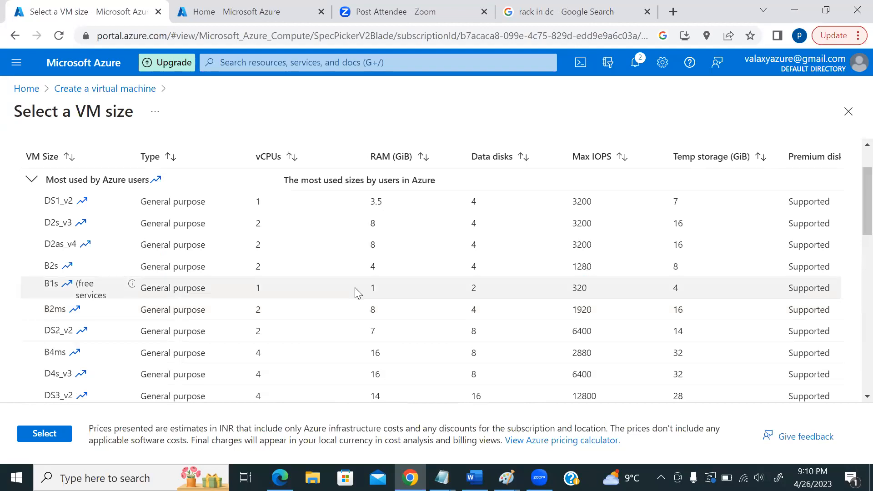
pyautogui.scroll(2, 356, 293)
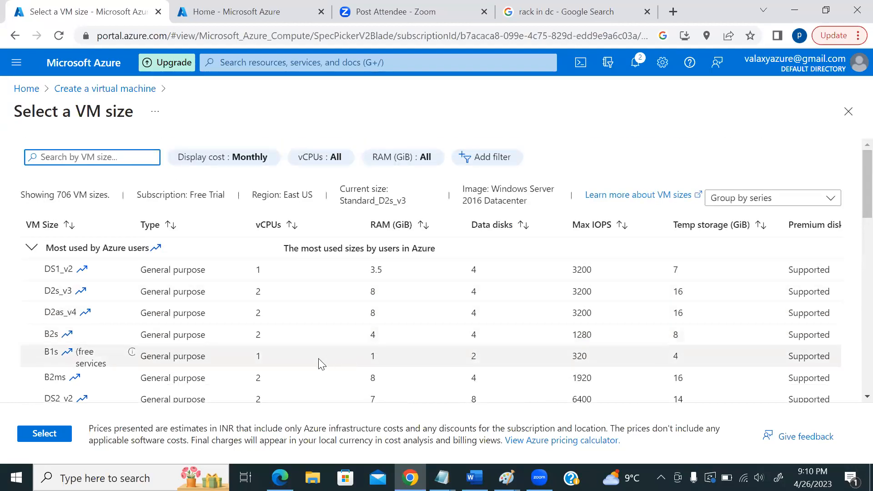
pyautogui.scroll(-2, 318, 363)
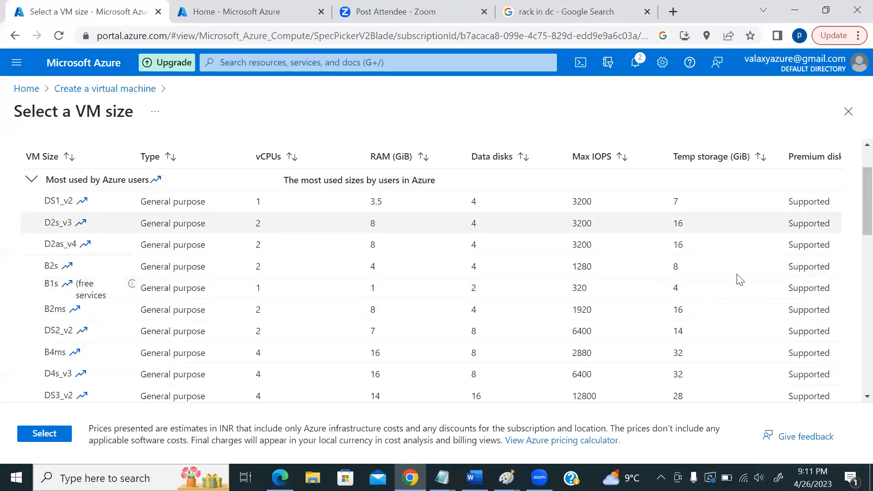
pyautogui.scroll(-5, 821, 235)
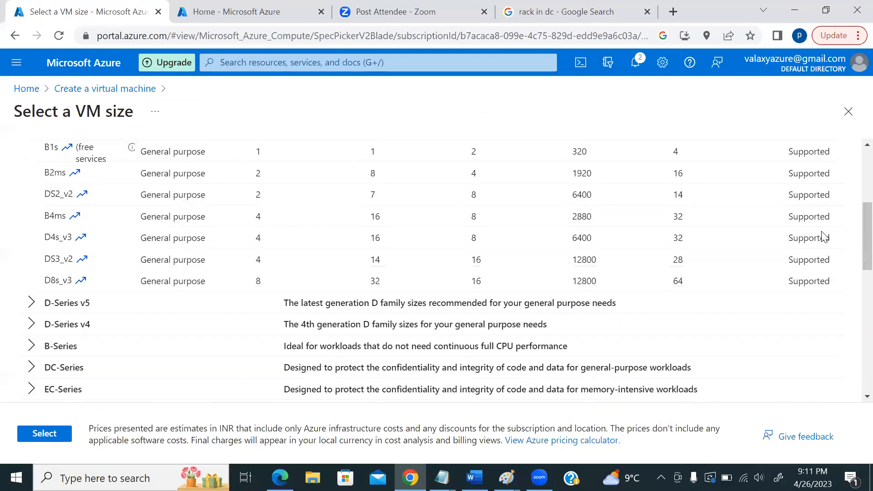
pyautogui.scroll(7, 821, 238)
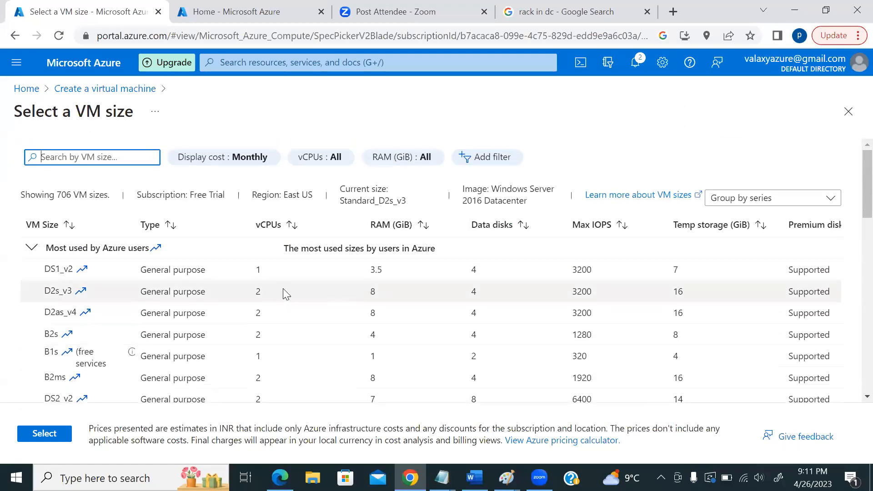
pyautogui.scroll(-3, 282, 288)
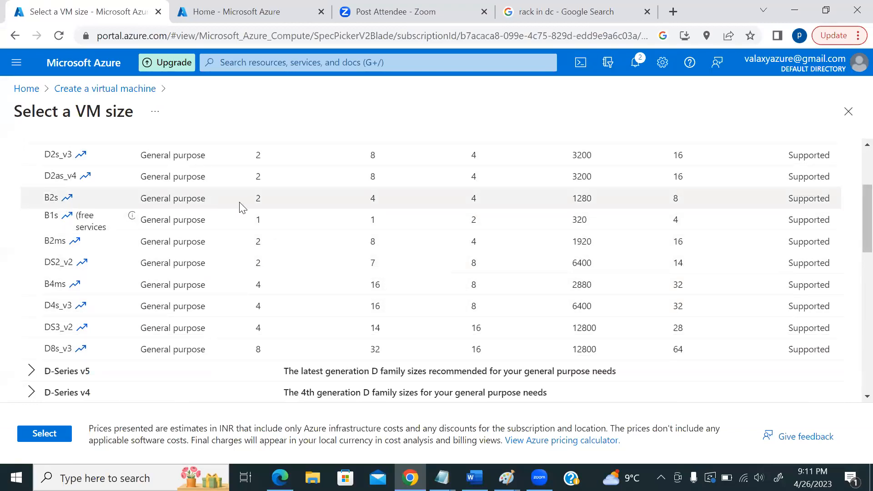
pyautogui.scroll(3, 279, 240)
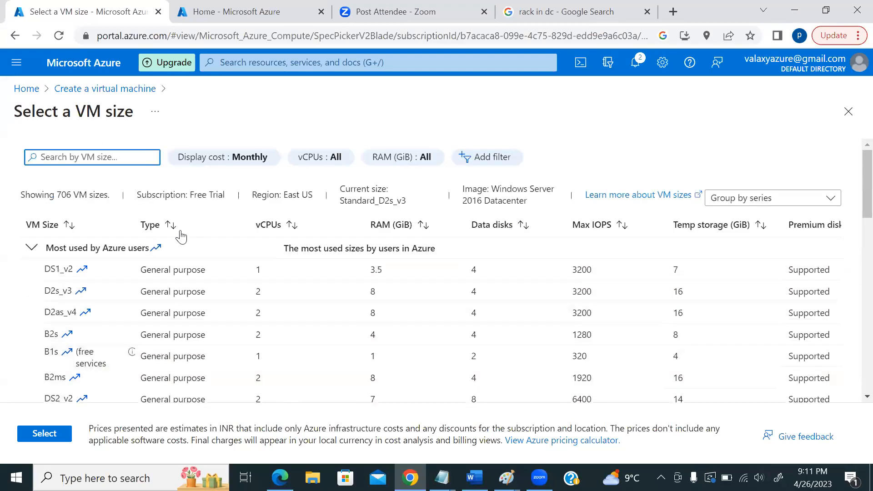
# - Pick the B2s row and apply Standard_B2s (2 vCPUs, 4 GiB memory) as the size
pyautogui.click(58, 333)
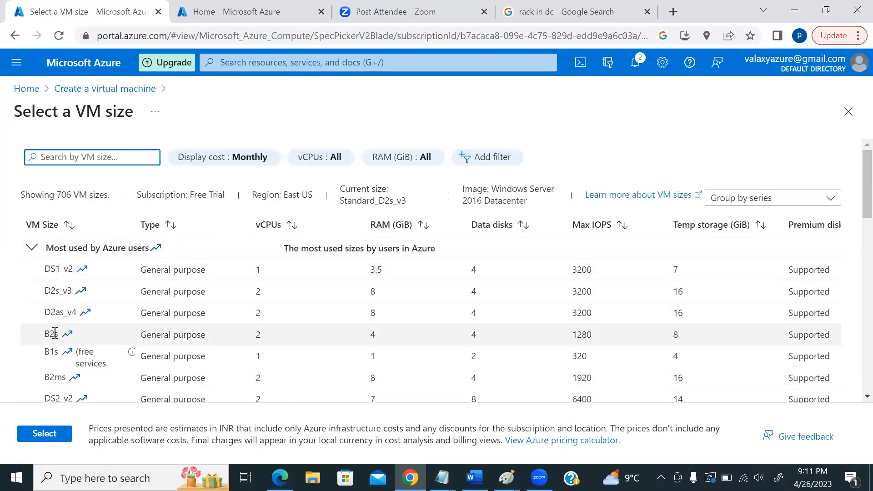
pyautogui.doubleClick(53, 334)
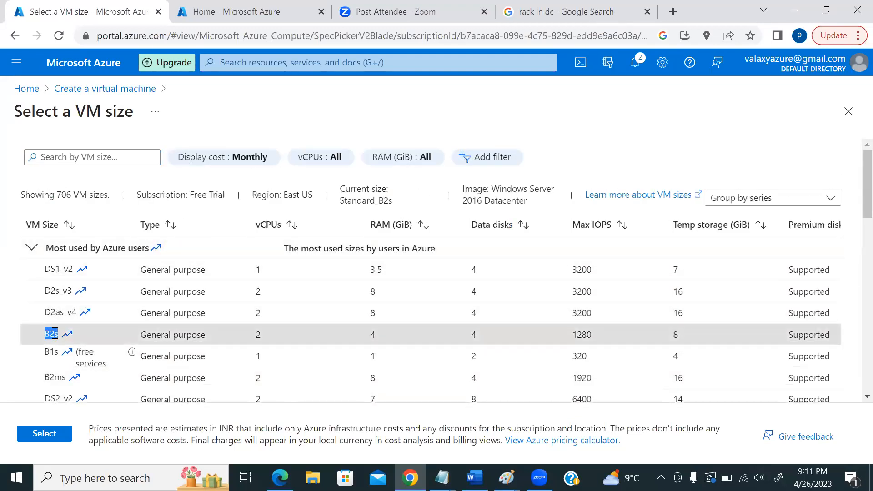
pyautogui.click(46, 433)
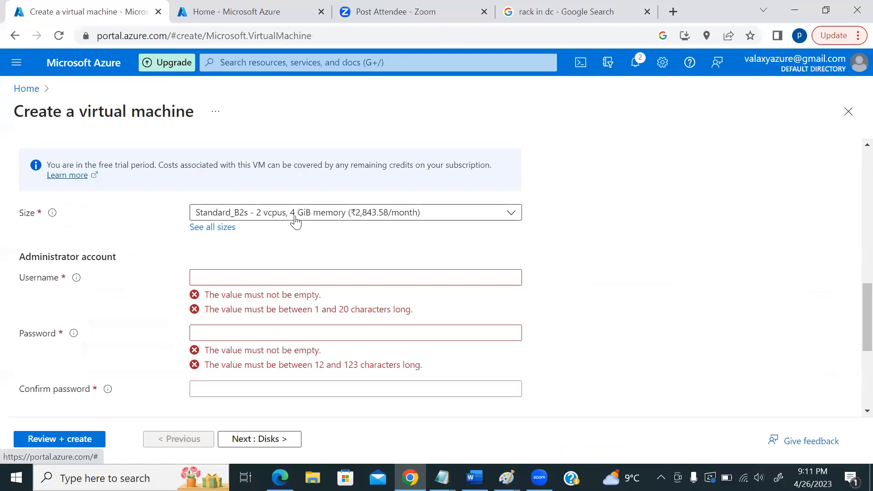
# - Scroll the Basics form down to the Administrator account section
pyautogui.scroll(3, 296, 223)
pyautogui.scroll(2, 297, 218)
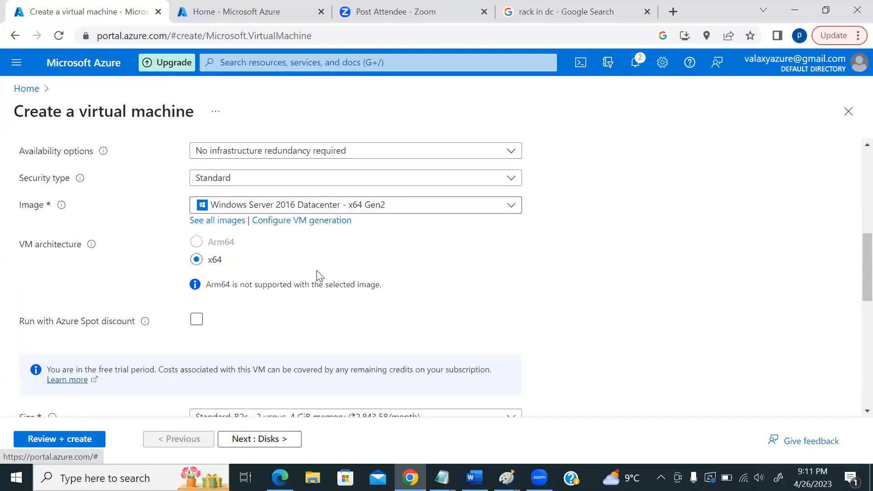
pyautogui.scroll(-3, 317, 272)
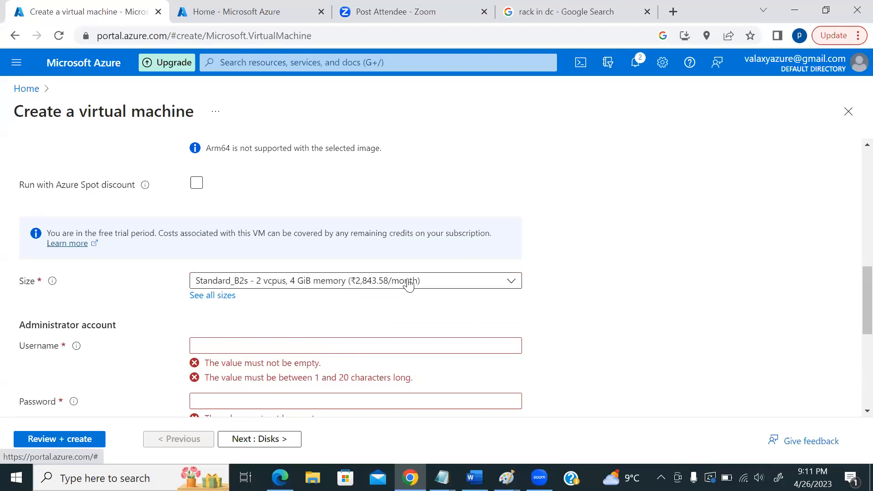
pyautogui.scroll(-2, 400, 273)
pyautogui.scroll(-2, 413, 279)
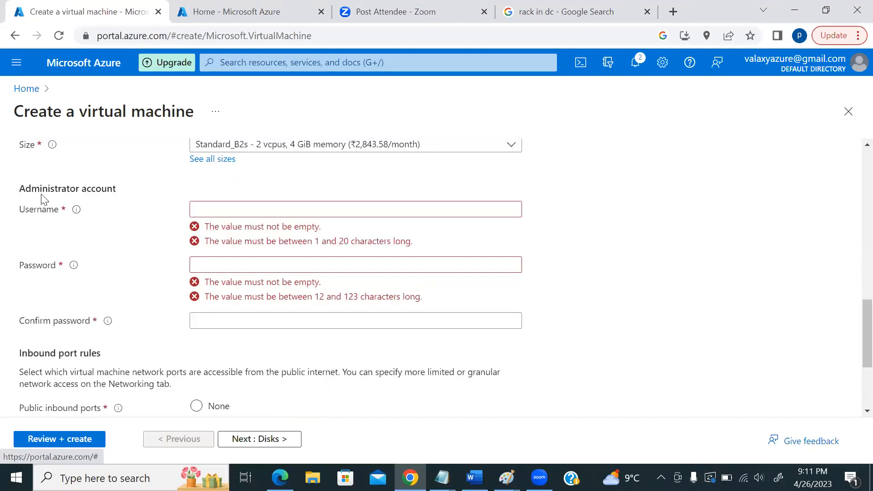
# - Enter the administrator username, then the account password and its matching confirmation
pyautogui.click(214, 210)
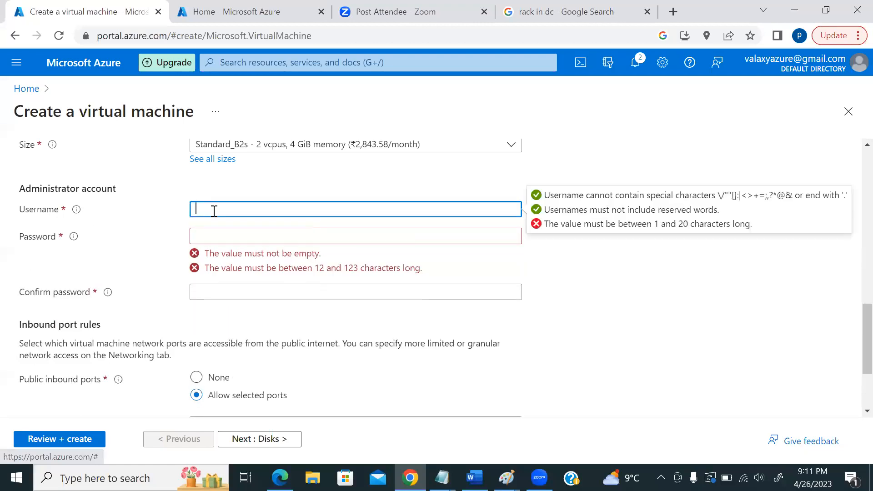
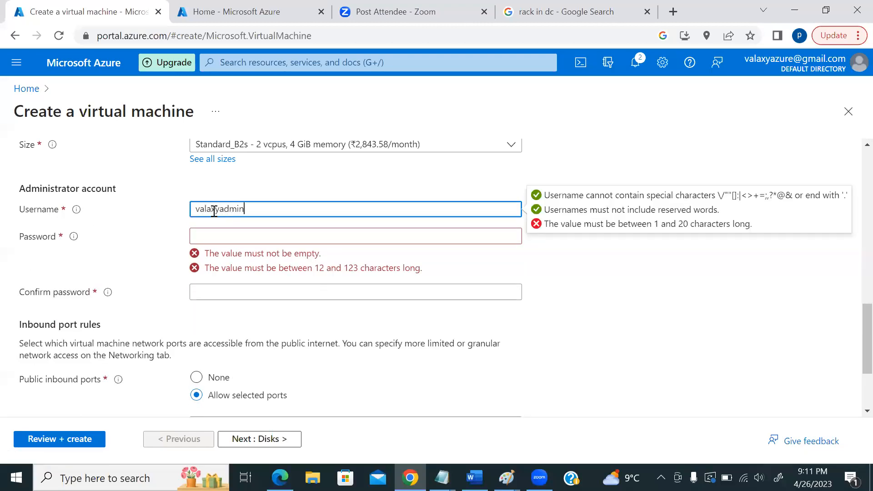
pyautogui.press('Tab')
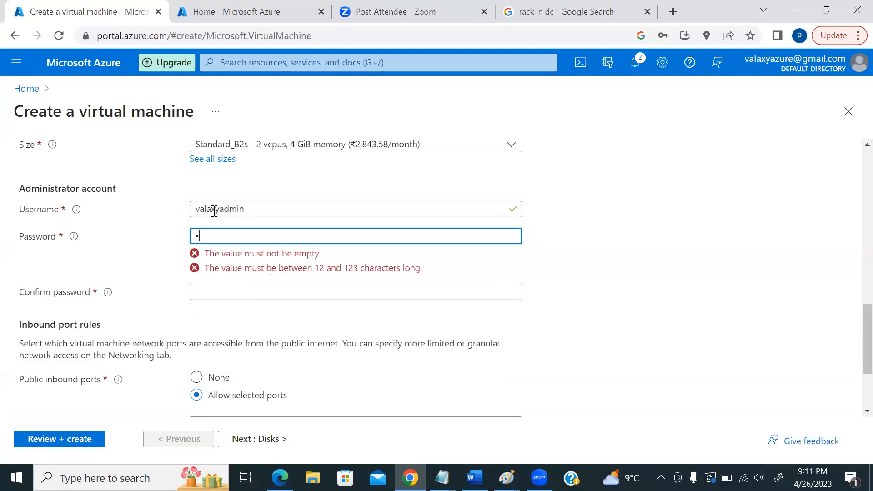
pyautogui.press('BackSpace')
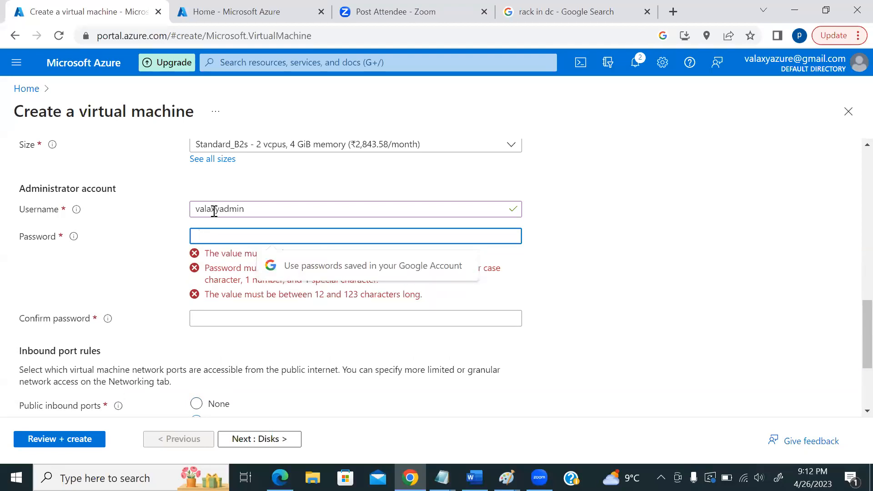
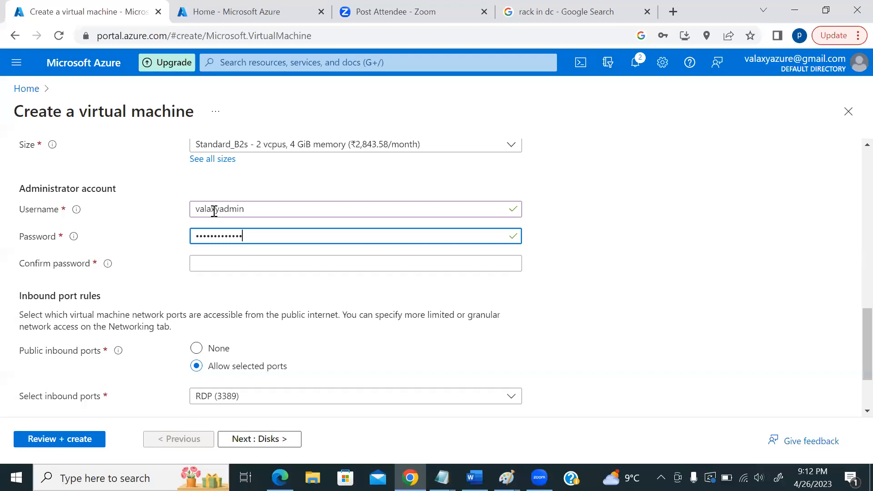
pyautogui.press('Tab')
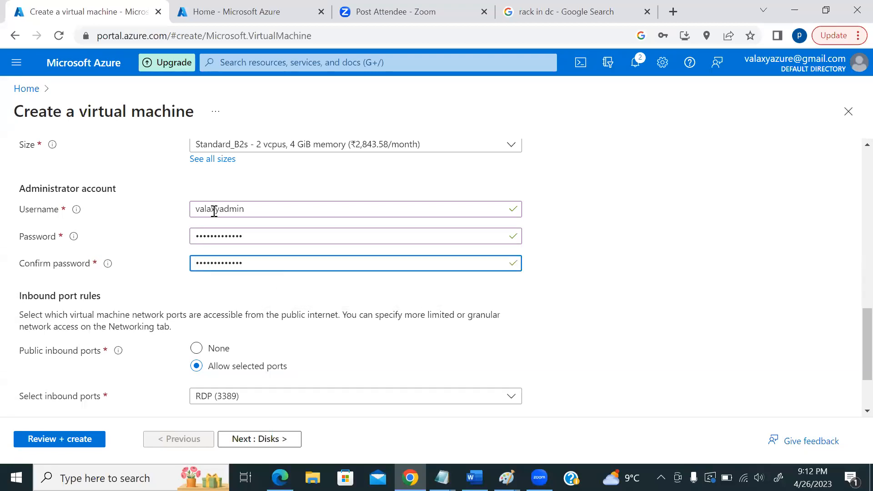
# - Switch the VM image from Windows Server 2016 to Ubuntu Server 20.04 LTS - x64 Gen2
pyautogui.scroll(6, 316, 190)
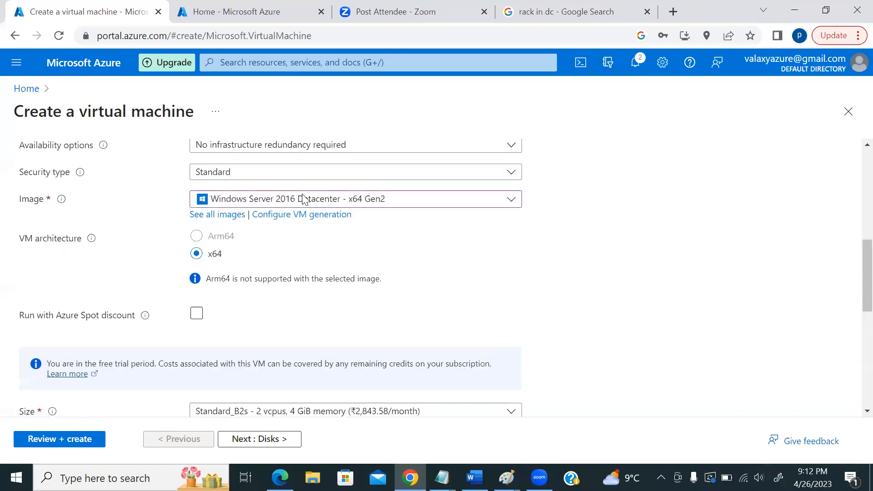
pyautogui.scroll(-4, 315, 214)
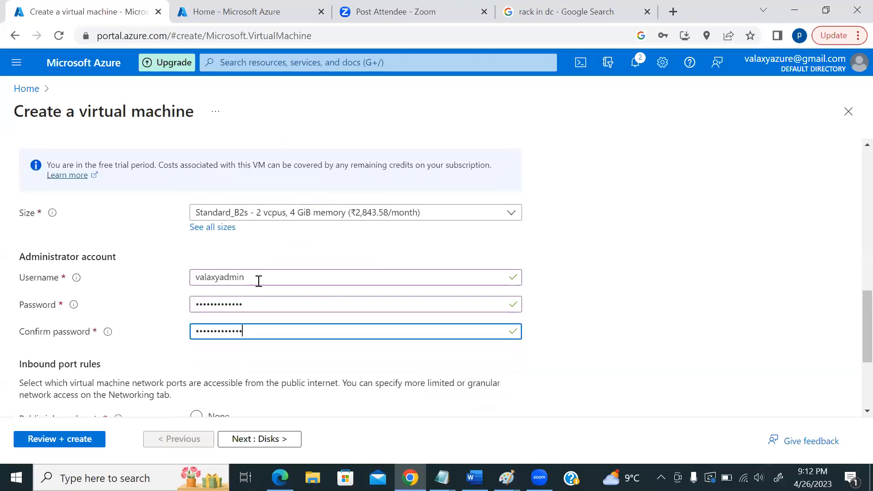
pyautogui.scroll(-1, 237, 291)
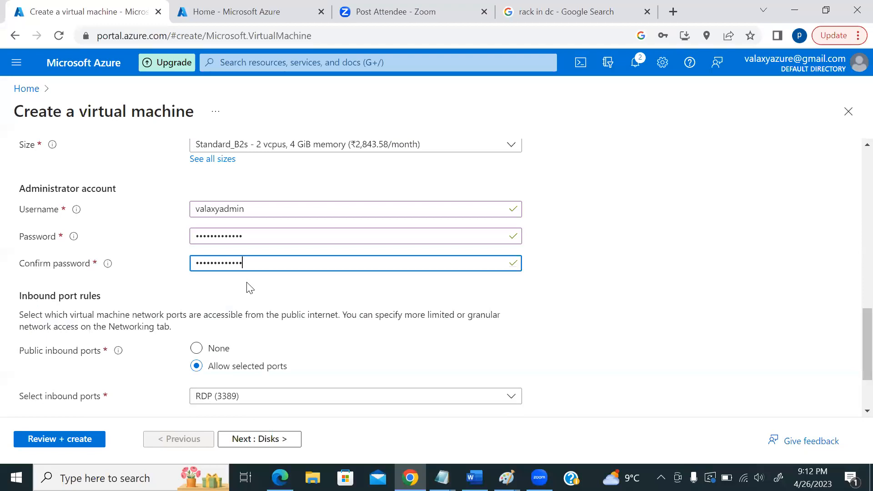
pyautogui.scroll(6, 249, 287)
pyautogui.click(290, 344)
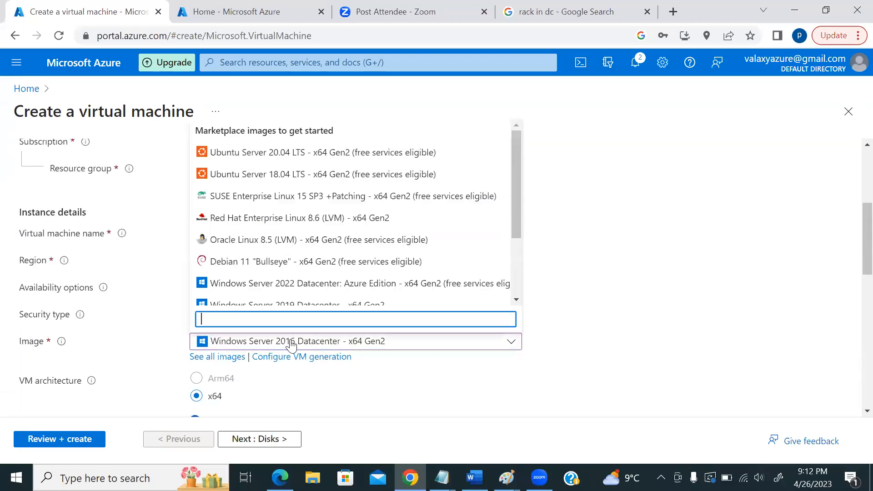
pyautogui.click(280, 152)
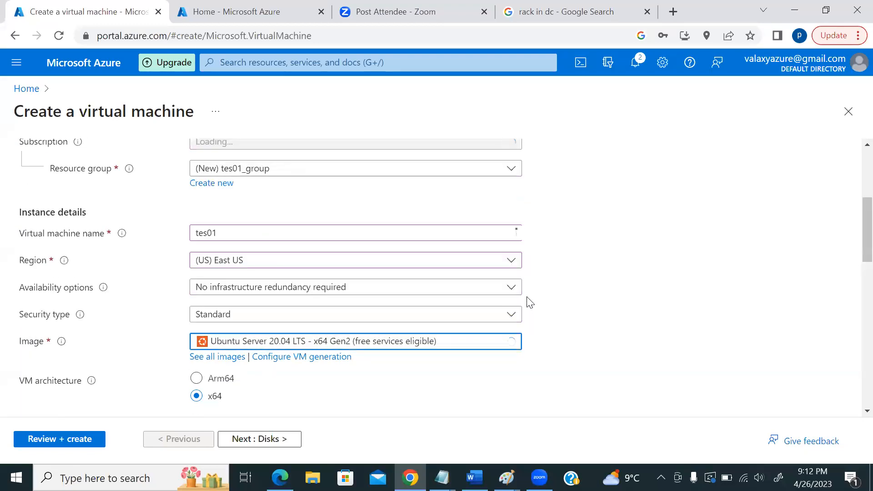
pyautogui.scroll(-6, 487, 277)
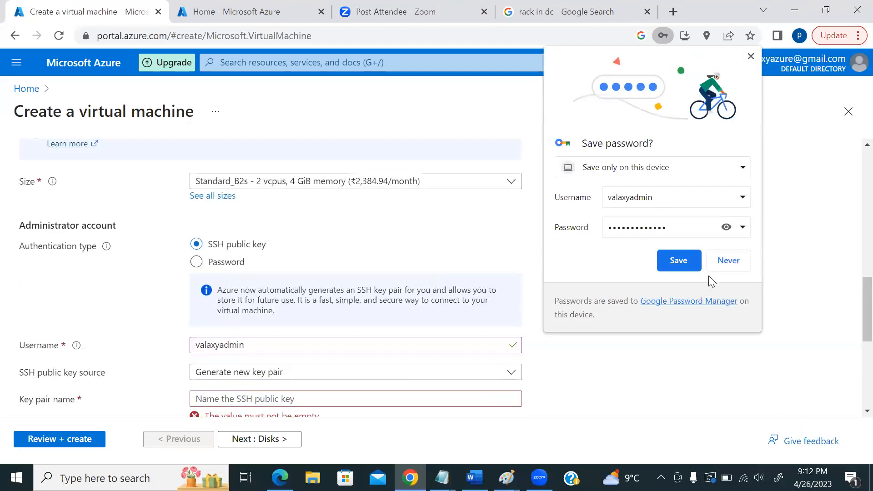
# - Set the administrator authentication type to Password, keeping the existing username and passwords
pyautogui.click(197, 263)
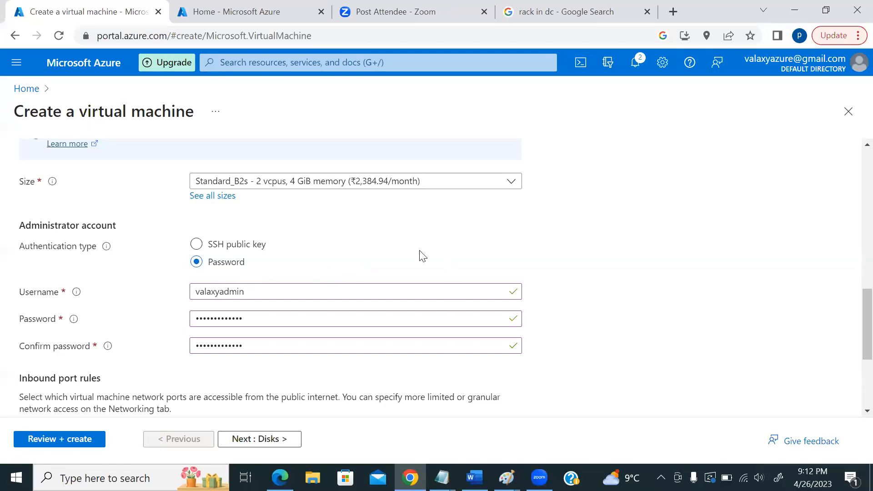
pyautogui.scroll(-2, 550, 245)
pyautogui.scroll(7, 545, 247)
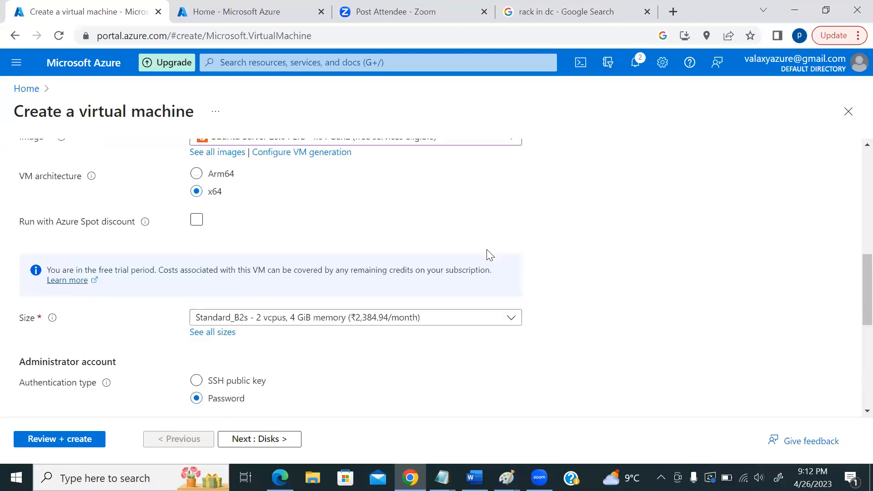
# - Set the image back to Windows Server 2016 Datacenter - x64 Gen2 and review the inbound port settings
pyautogui.click(331, 275)
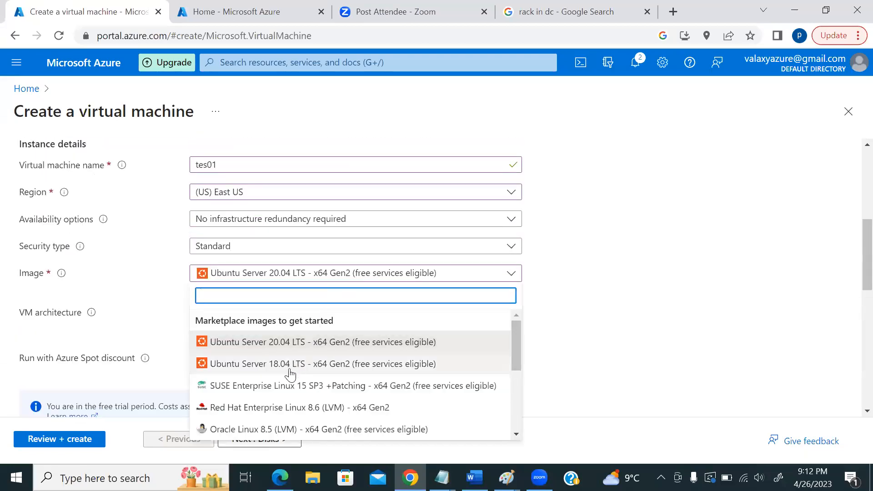
pyautogui.scroll(-5, 330, 369)
pyautogui.click(298, 381)
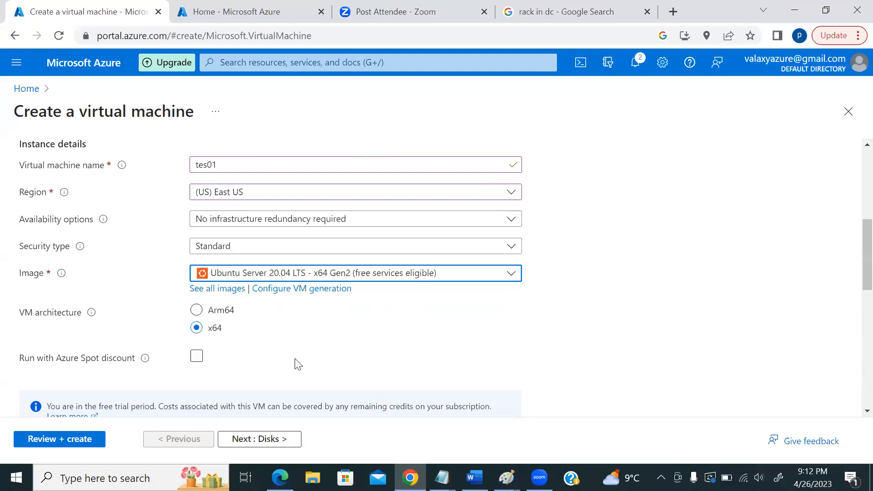
pyautogui.scroll(-7, 611, 238)
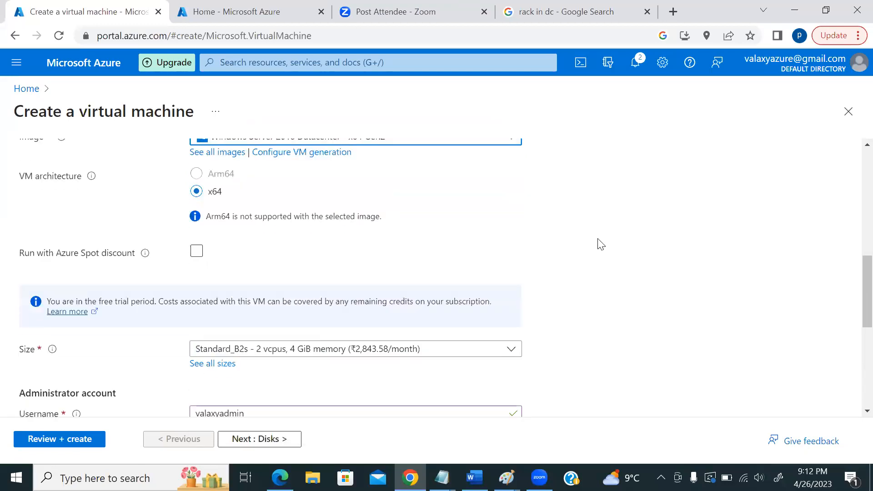
pyautogui.scroll(-3, 611, 241)
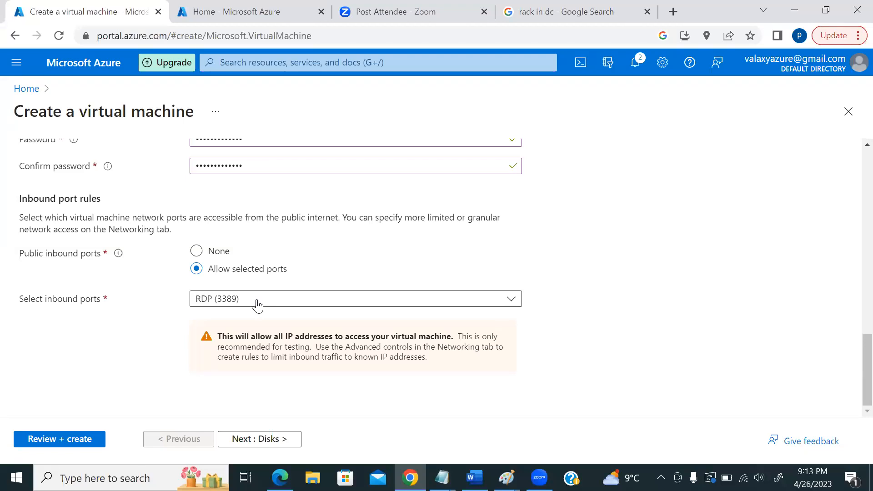
pyautogui.click(229, 303)
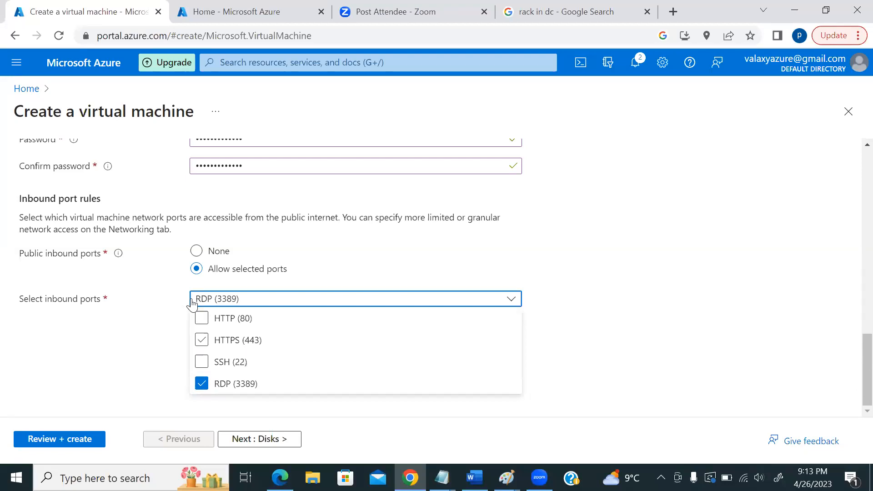
pyautogui.click(130, 260)
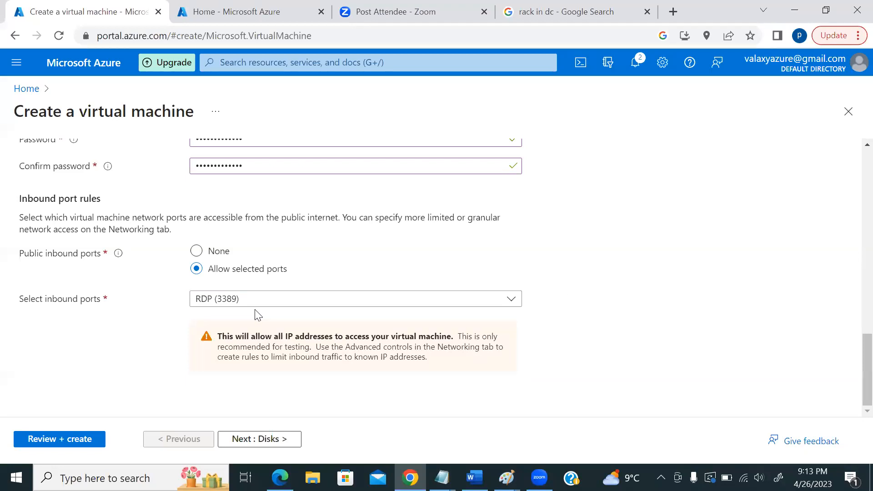
pyautogui.scroll(7, 253, 320)
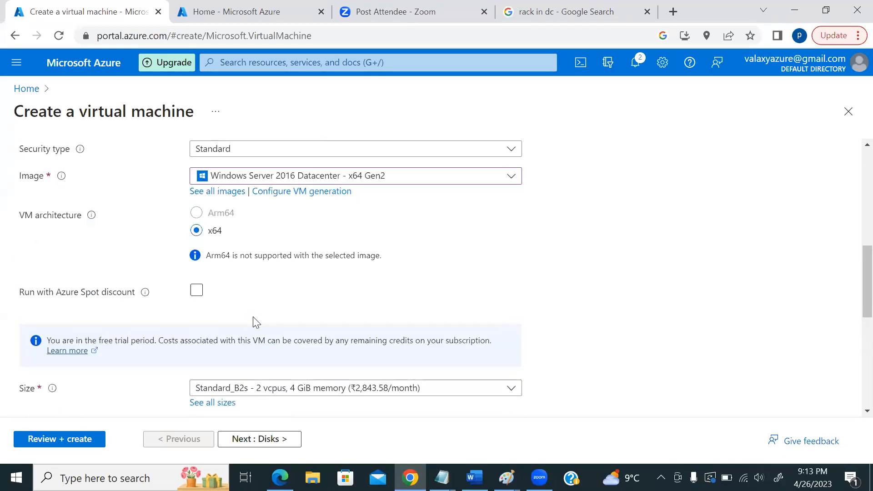
# - Select Windows Server 2019 Datacenter - x64 Gen2 as the VM image, keeping size Standard_B2s
pyautogui.scroll(3, 287, 302)
pyautogui.scroll(-10, 286, 299)
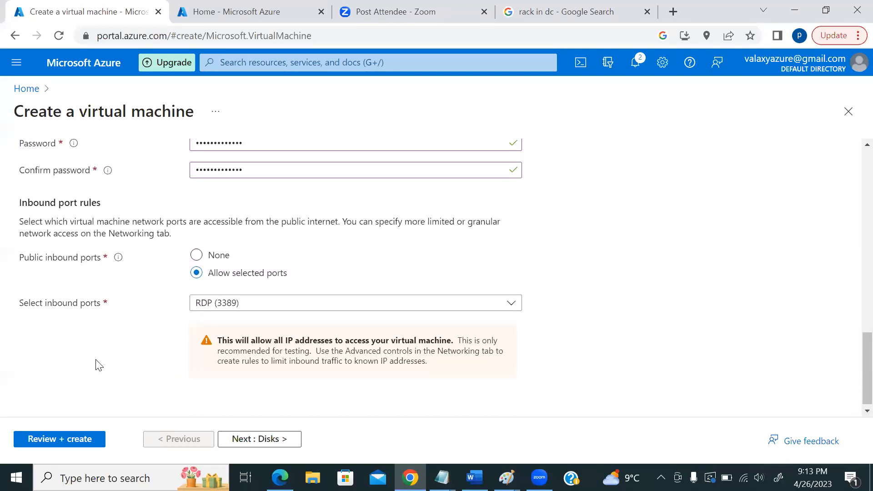
pyautogui.scroll(7, 182, 300)
pyautogui.click(287, 179)
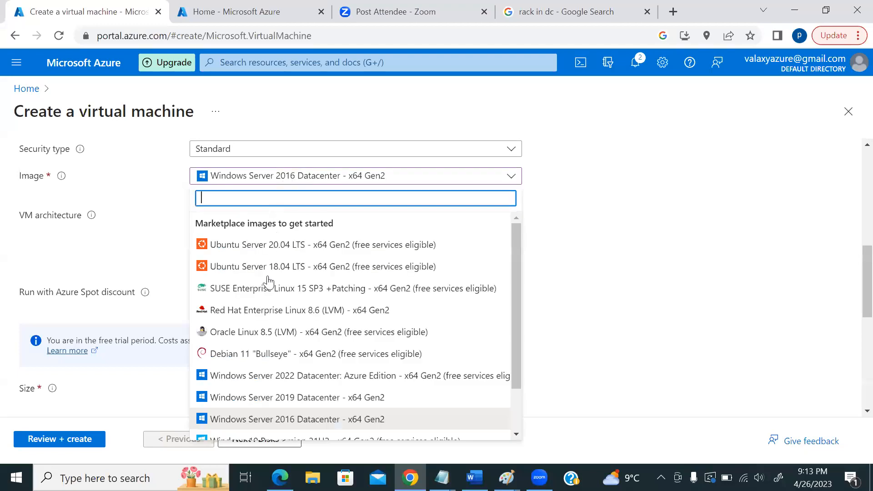
pyautogui.click(290, 396)
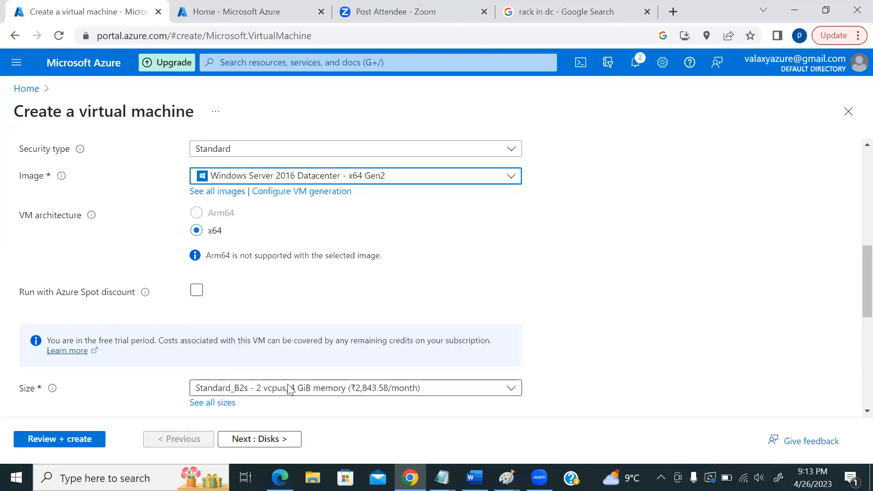
pyautogui.scroll(-8, 538, 299)
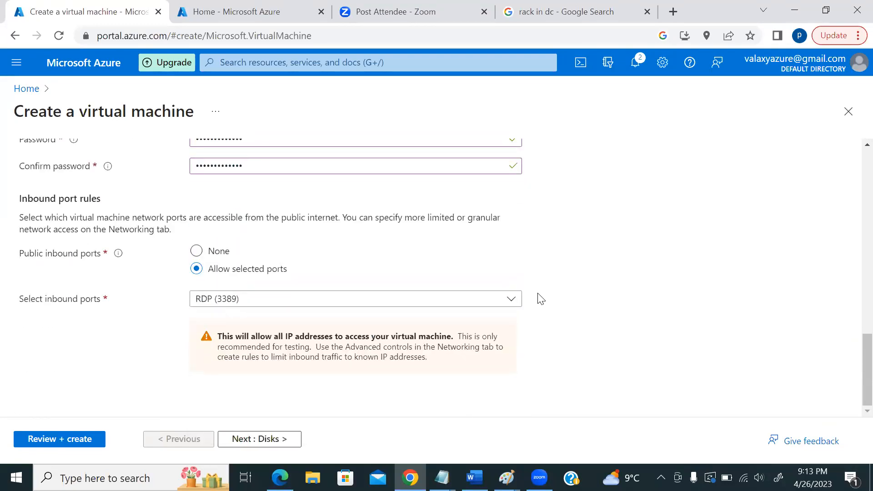
pyautogui.scroll(3, 538, 299)
pyautogui.scroll(-3, 537, 298)
# - Pick Windows Server 2022 Datacenter: Azure Edition as the VM image
pyautogui.scroll(7, 555, 333)
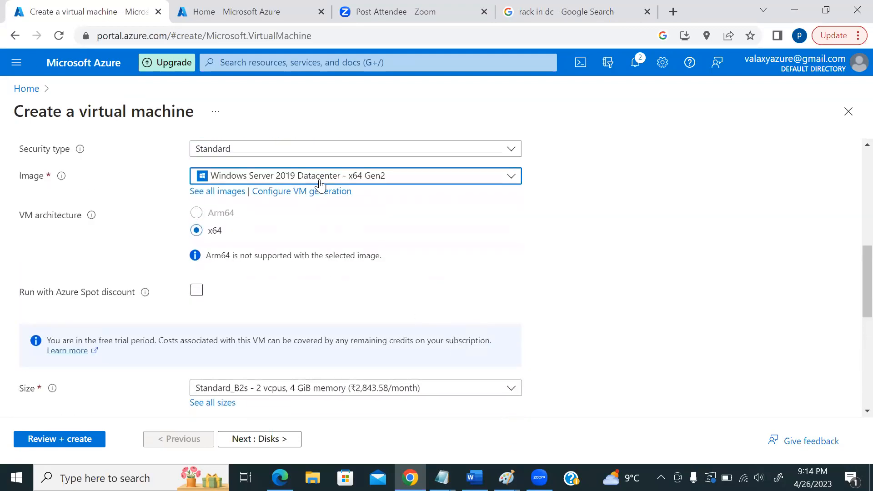
pyautogui.scroll(5, 360, 231)
pyautogui.scroll(-7, 401, 230)
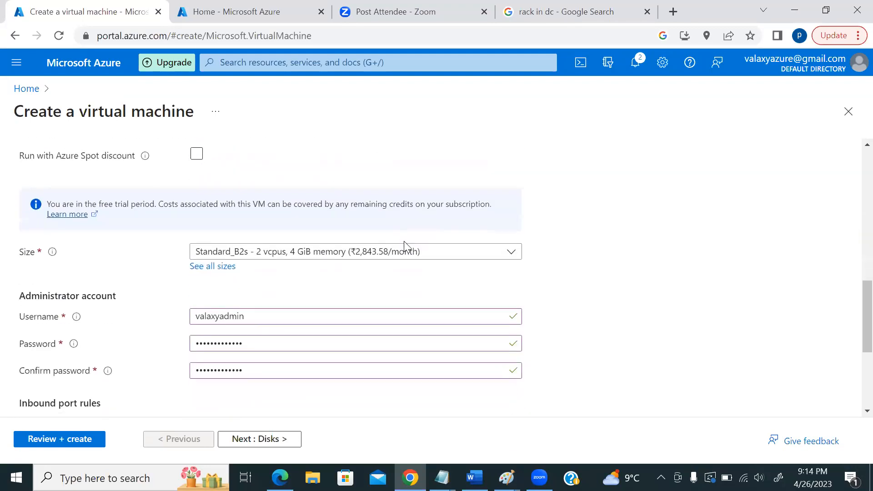
pyautogui.scroll(5, 377, 247)
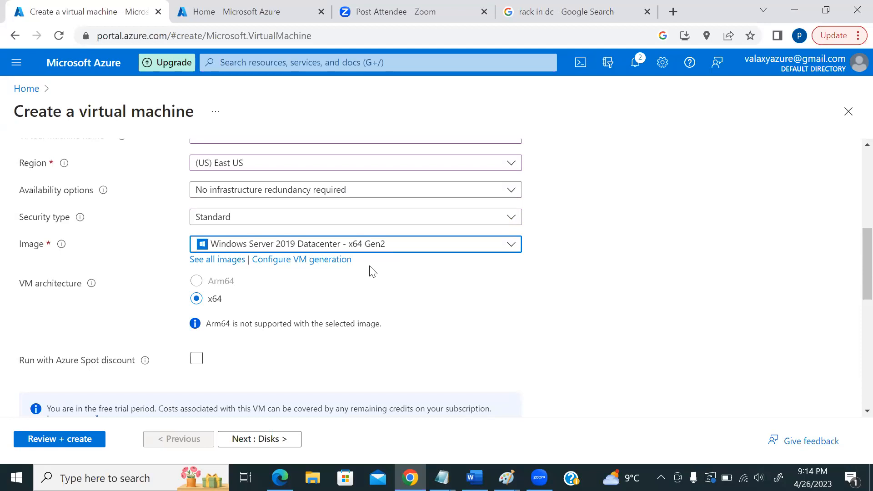
pyautogui.scroll(-10, 372, 272)
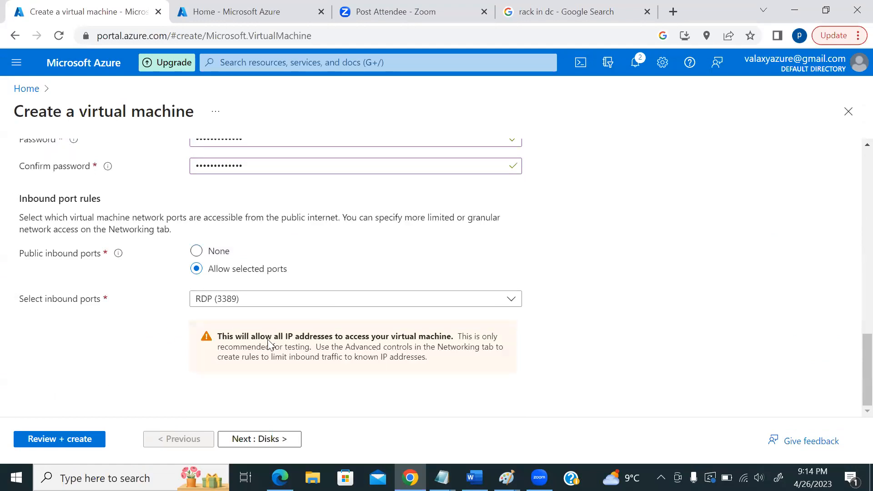
pyautogui.scroll(10, 273, 338)
pyautogui.click(293, 318)
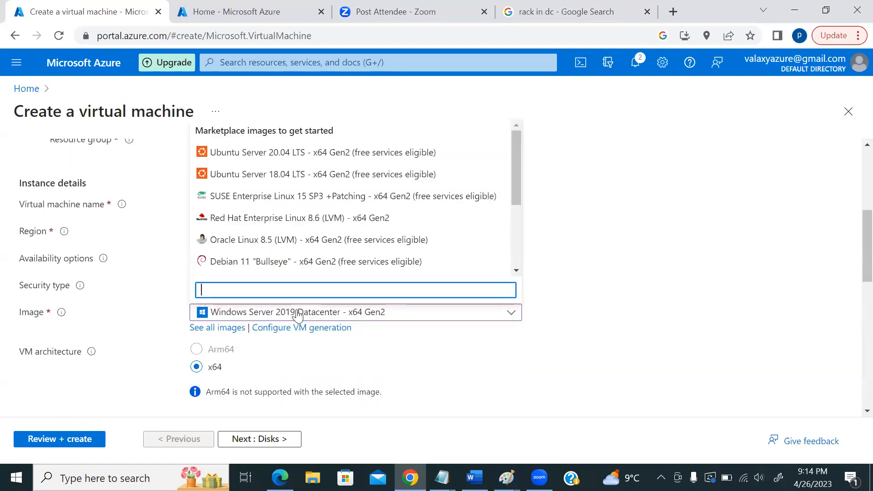
pyautogui.scroll(-3, 380, 220)
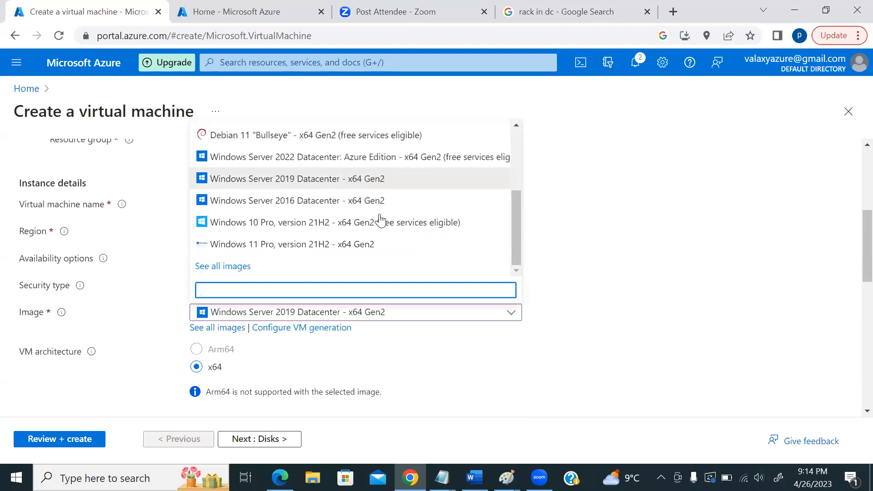
pyautogui.click(321, 155)
# - Replace it with Windows Server 2016 Datacenter - x64 Gen2 as the image
pyautogui.scroll(-10, 615, 301)
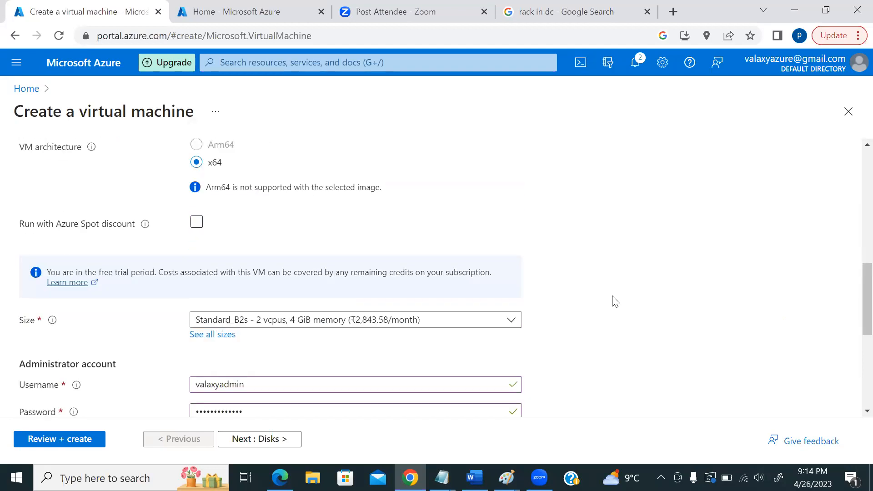
pyautogui.scroll(4, 555, 312)
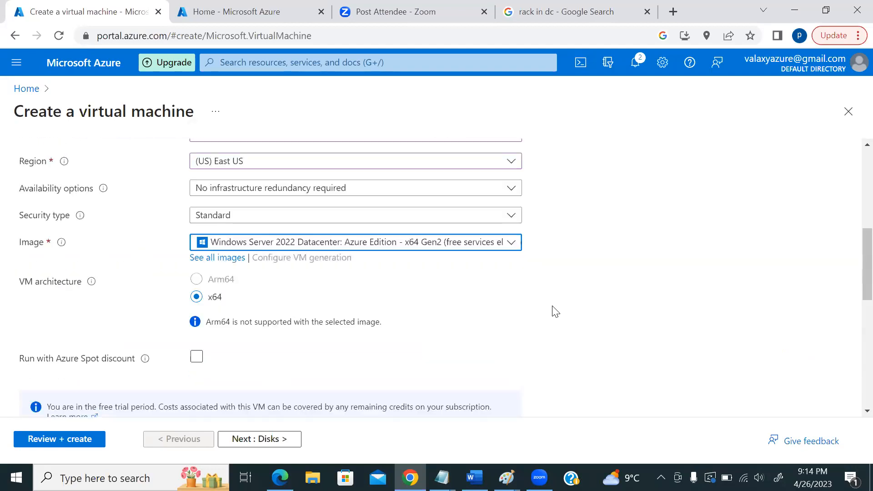
pyautogui.scroll(2, 557, 314)
pyautogui.click(348, 317)
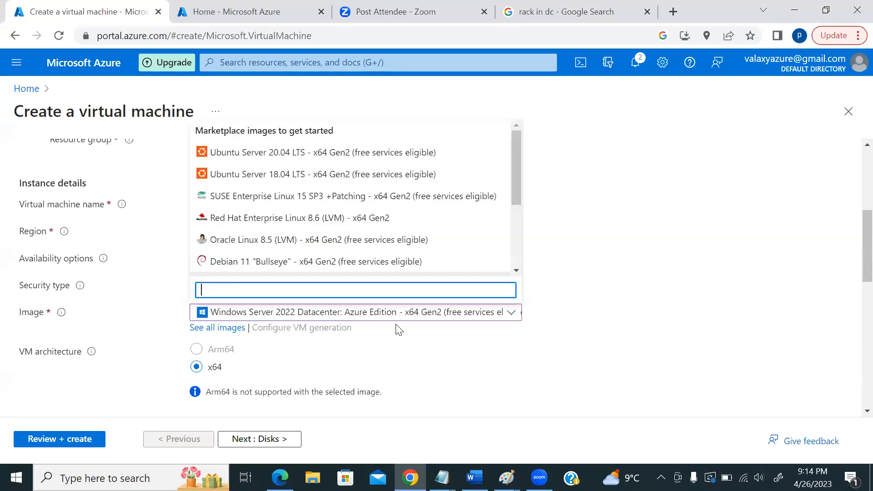
pyautogui.scroll(-3, 357, 225)
pyautogui.click(323, 203)
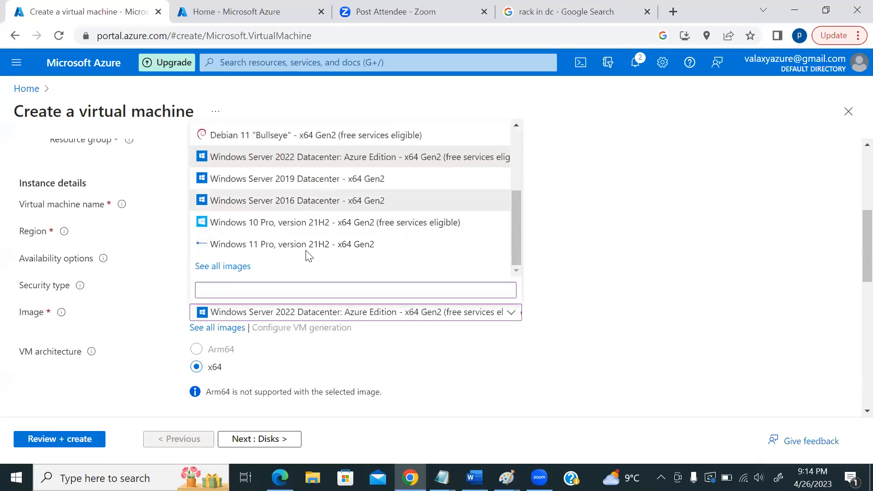
pyautogui.scroll(-5, 641, 302)
pyautogui.scroll(-5, 643, 302)
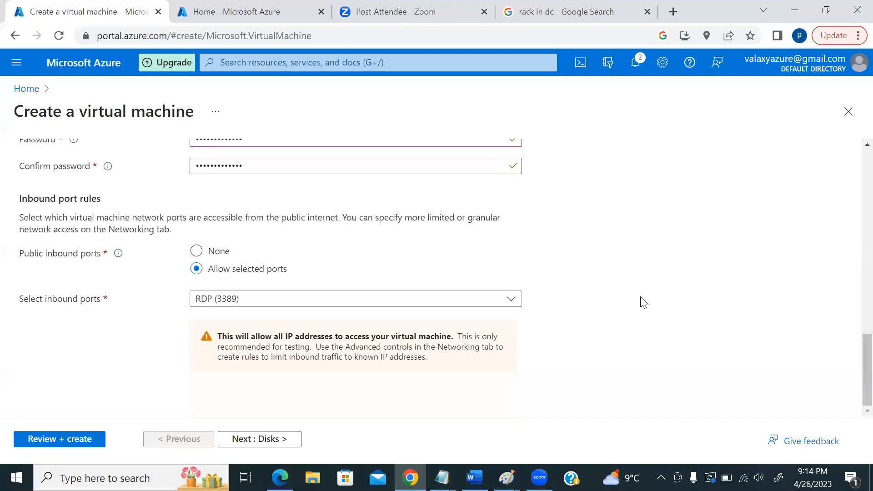
pyautogui.scroll(10, 206, 337)
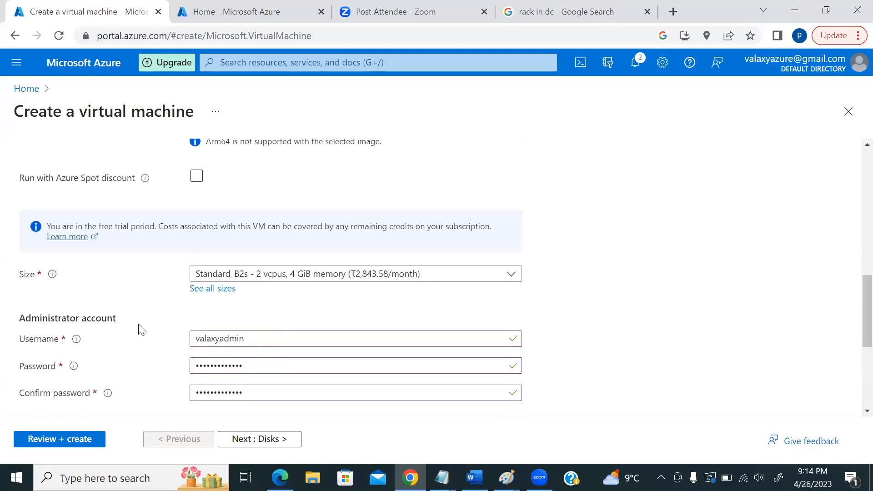
pyautogui.scroll(-1, 586, 268)
pyautogui.scroll(-10, 586, 269)
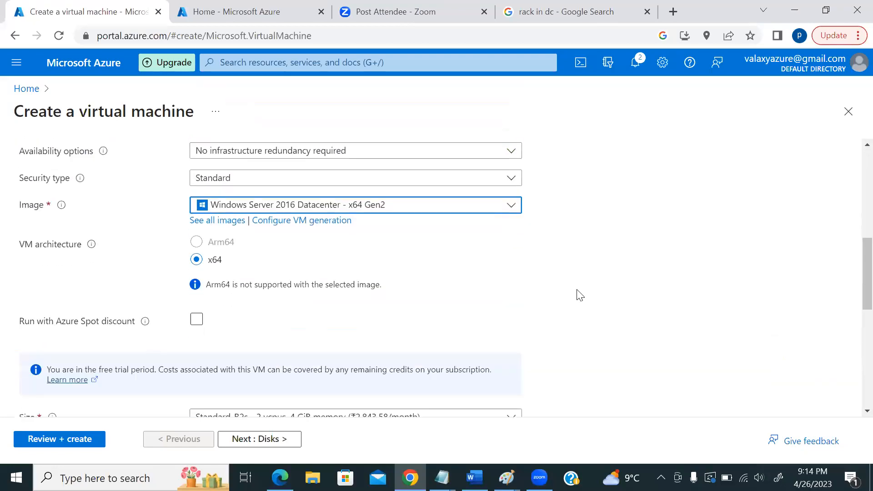
# - Go to the Disks step and review encryption, OS disk and data disk sections
pyautogui.click(274, 438)
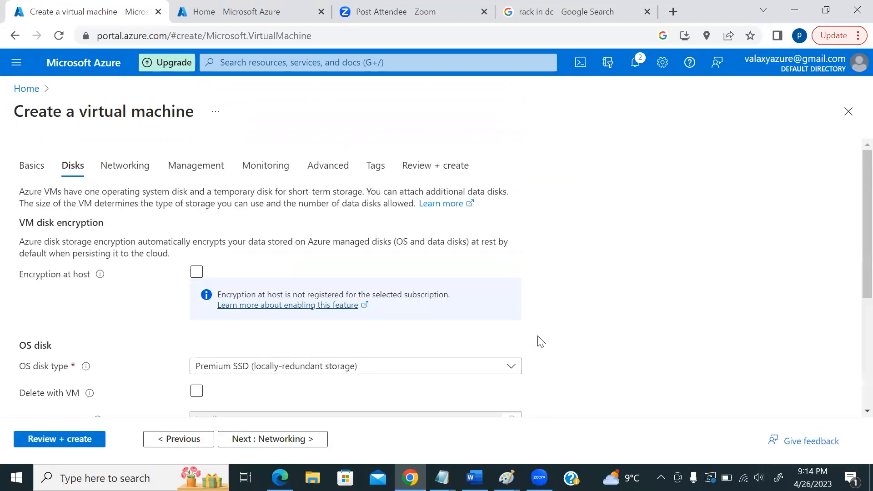
pyautogui.scroll(-1, 719, 273)
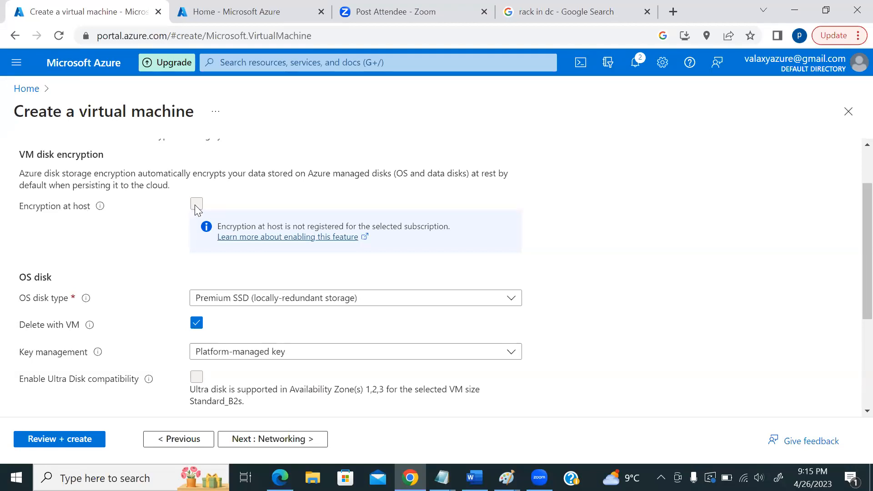
pyautogui.scroll(-3, 632, 245)
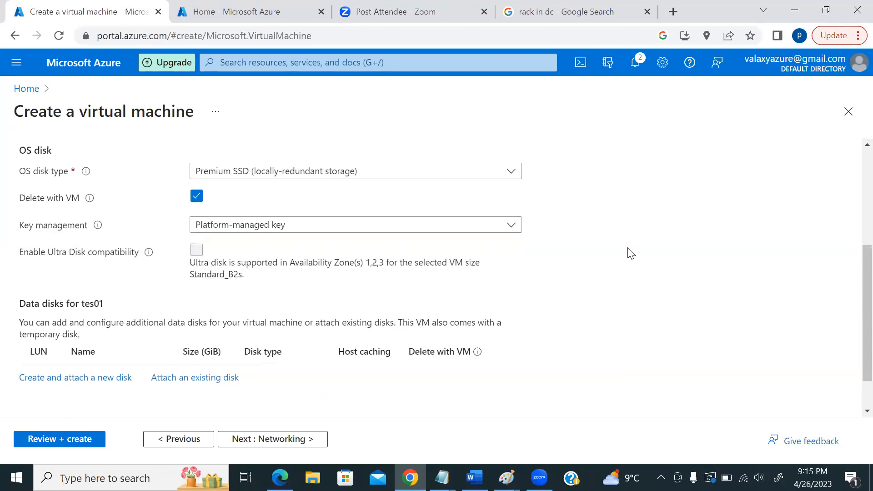
pyautogui.scroll(1, 631, 253)
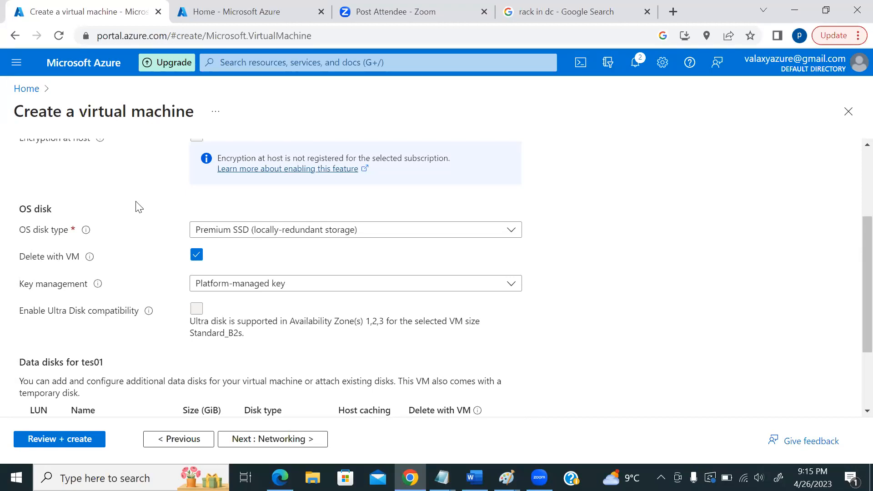
pyautogui.moveTo(84, 235)
# - Choose Standard SSD (locally-redundant storage) from the OS disk type list
pyautogui.click(222, 233)
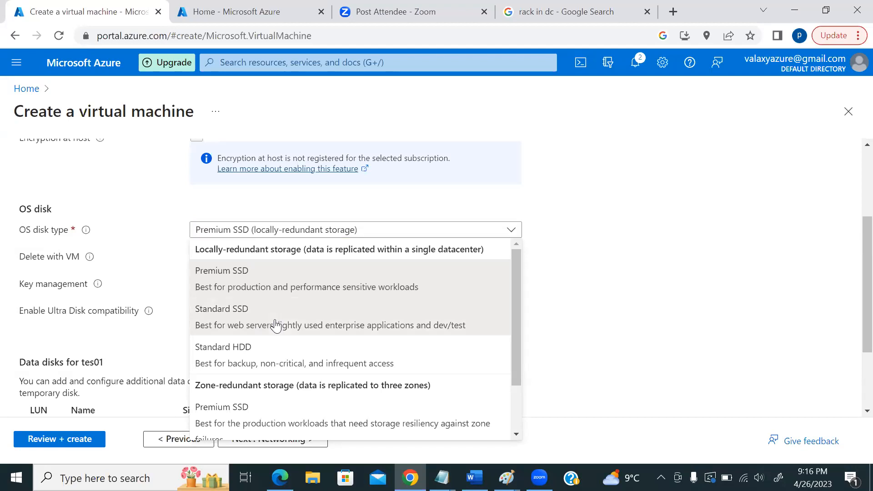
pyautogui.click(275, 324)
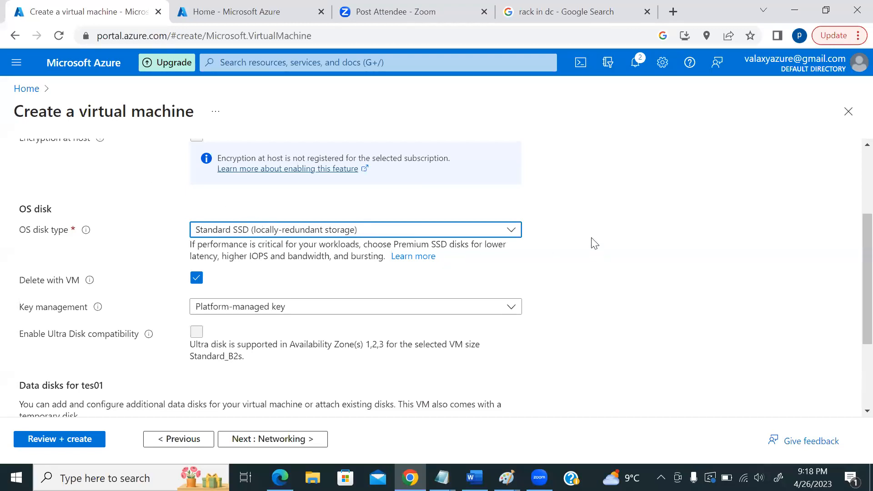
pyautogui.scroll(-1, 486, 272)
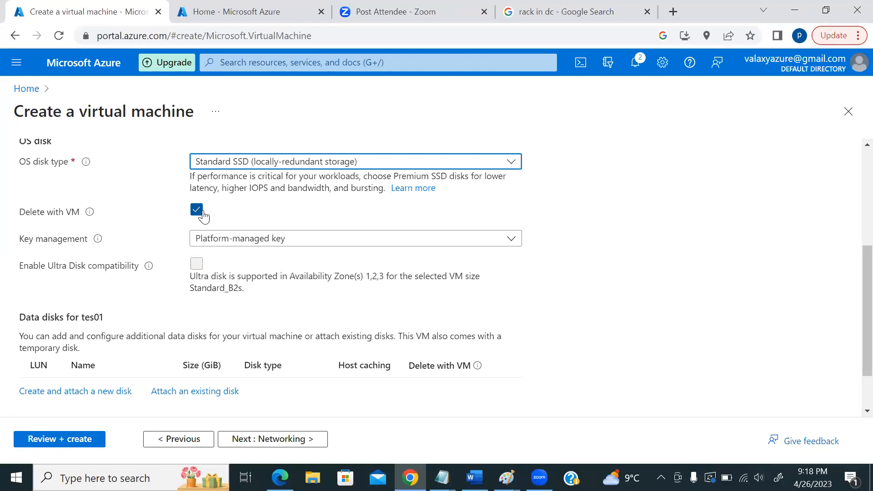
pyautogui.click(197, 209)
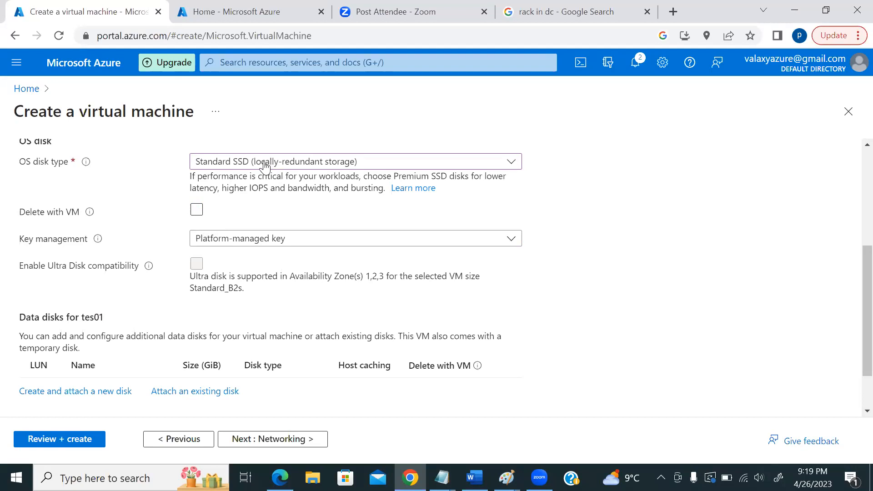
pyautogui.click(197, 211)
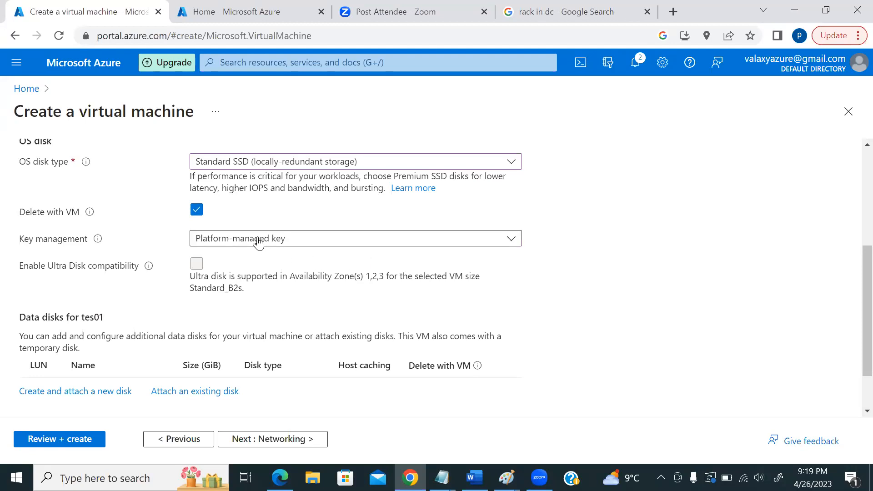
pyautogui.scroll(-2, 266, 276)
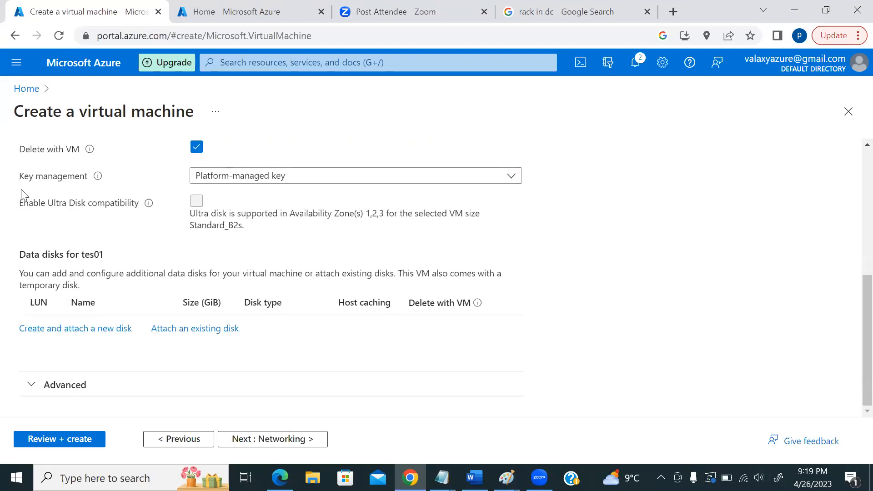
pyautogui.scroll(5, 114, 213)
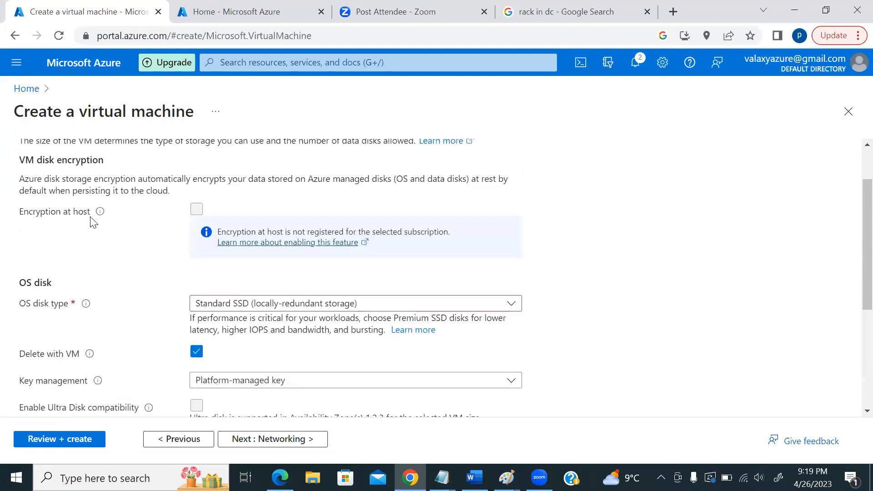
pyautogui.scroll(-5, 169, 231)
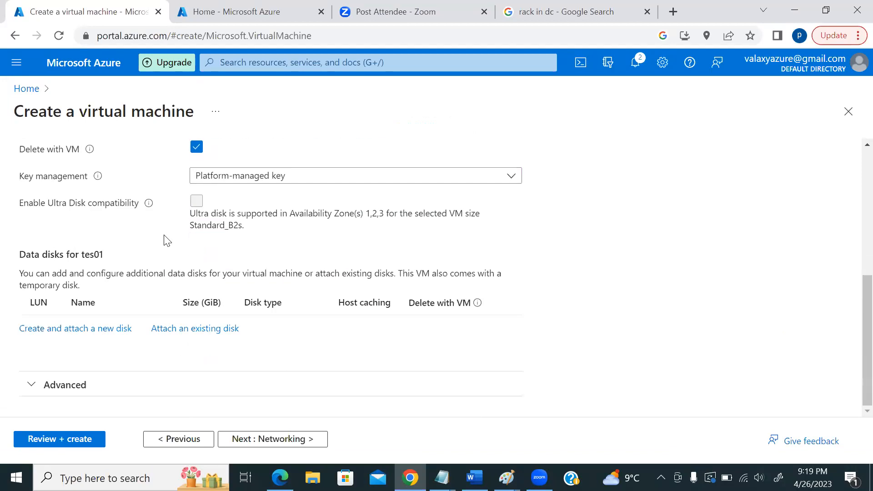
pyautogui.moveTo(98, 180)
pyautogui.scroll(3, 126, 228)
pyautogui.scroll(2, 131, 246)
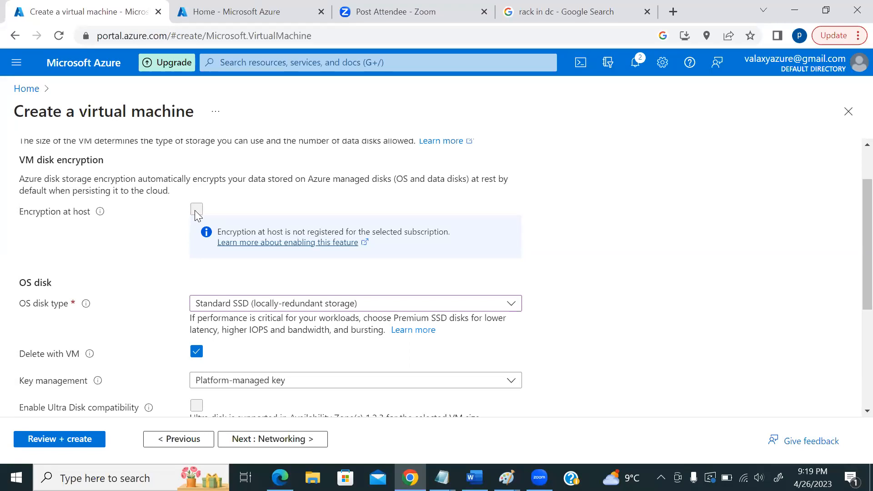
pyautogui.scroll(-3, 184, 302)
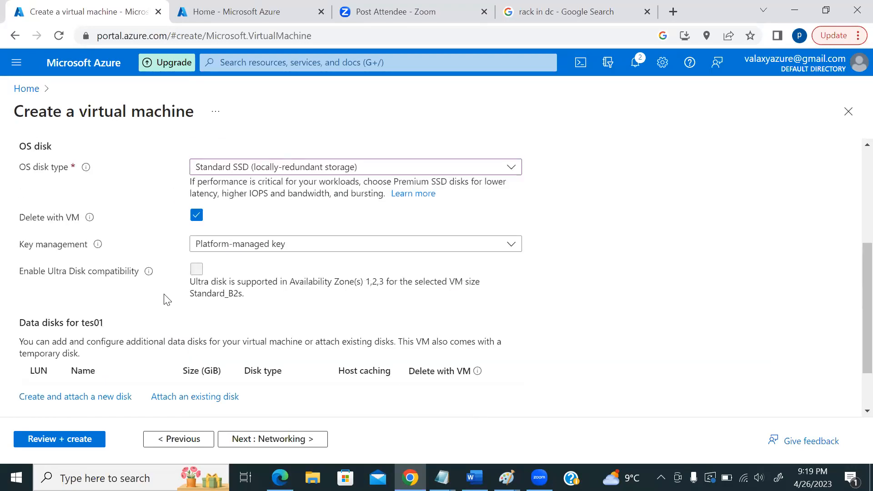
pyautogui.scroll(-2, 472, 278)
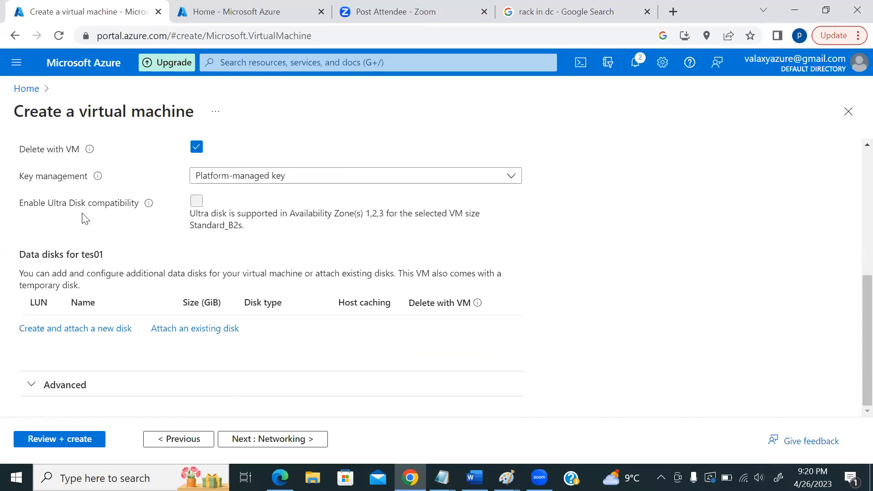
pyautogui.moveTo(149, 208)
pyautogui.scroll(5, 293, 210)
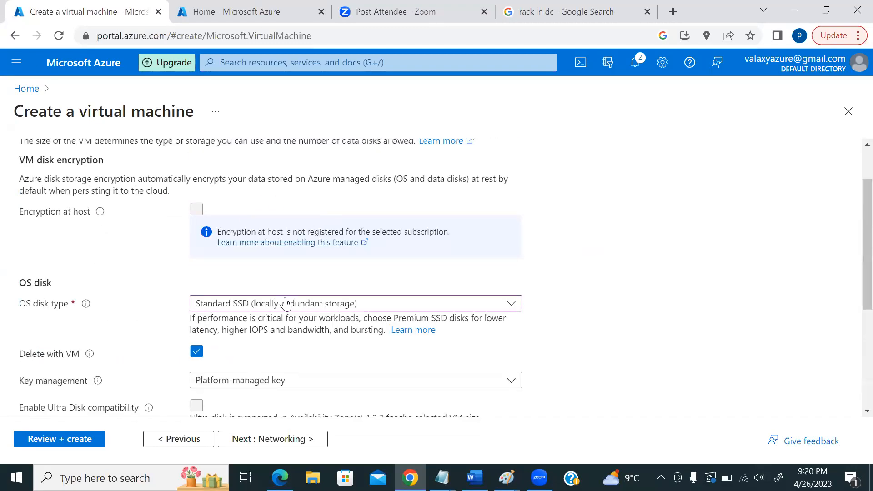
pyautogui.scroll(-3, 621, 291)
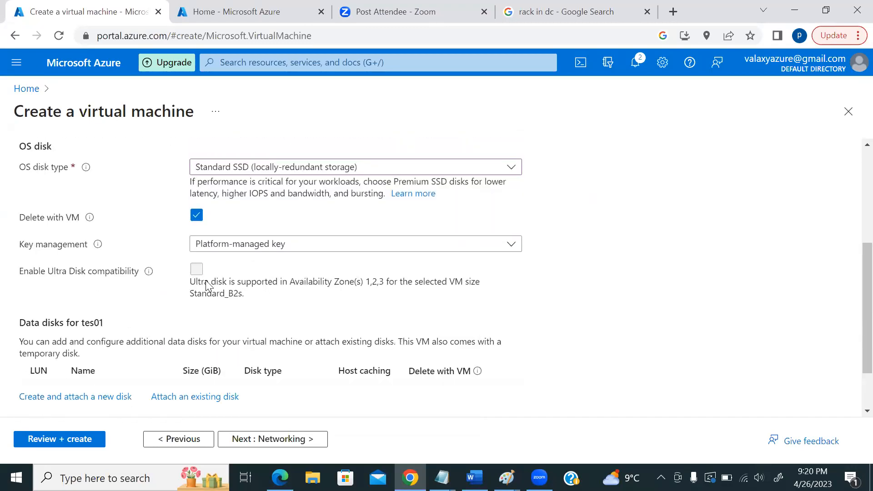
pyautogui.moveTo(148, 273)
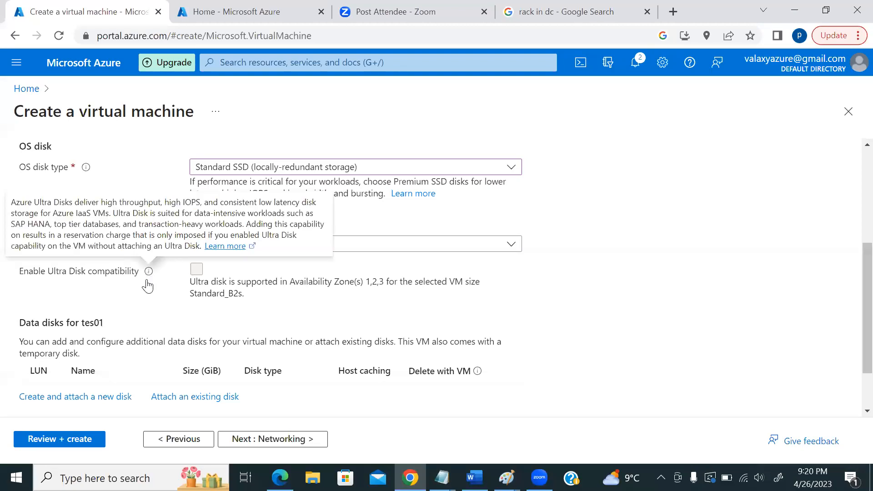
# - Highlight 'Availability Zone' in the Ultra Disk note, then scroll to the empty Data disks table
pyautogui.moveTo(291, 283); pyautogui.dragTo(361, 289)
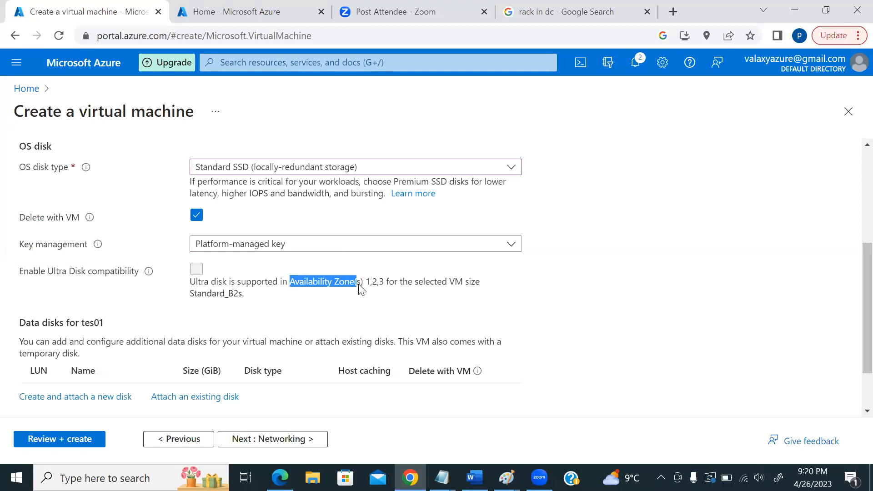
pyautogui.scroll(4, 53, 188)
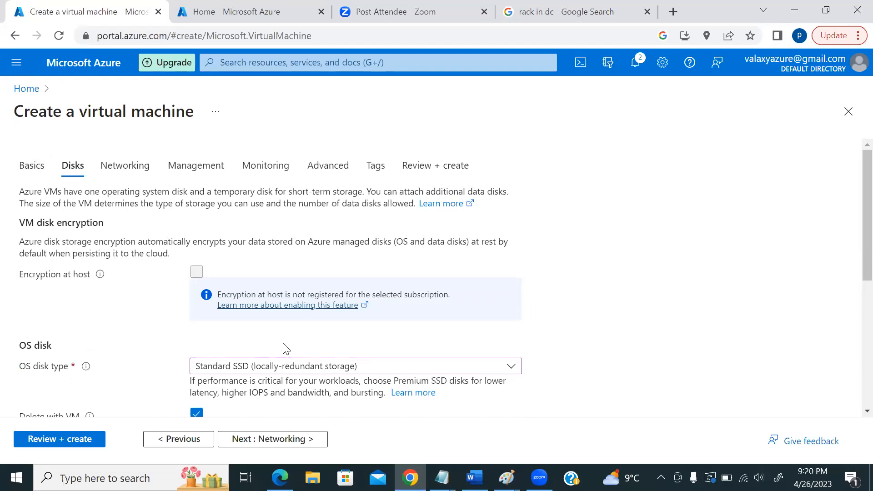
pyautogui.scroll(-1, 287, 350)
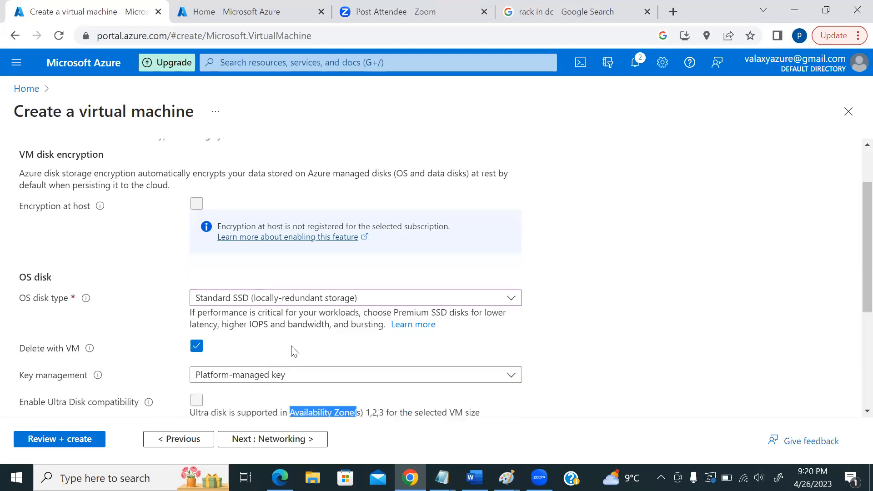
pyautogui.scroll(-1, 287, 357)
pyautogui.scroll(-1, 286, 359)
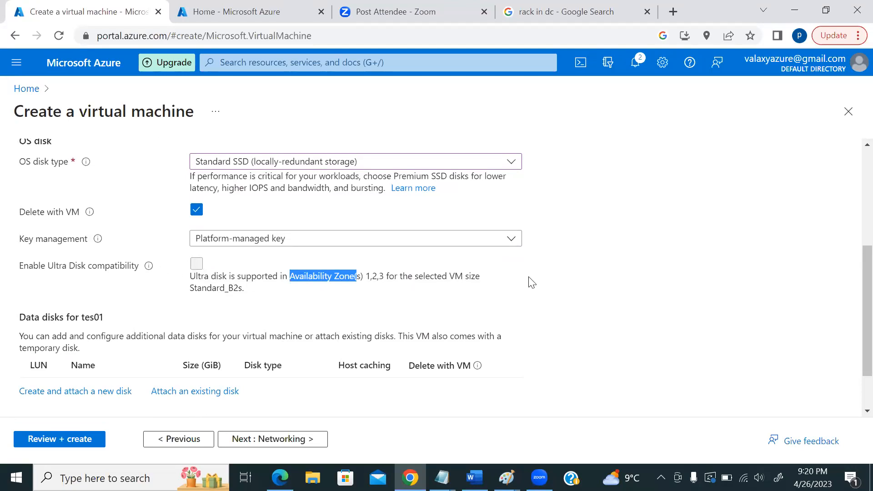
pyautogui.scroll(-1, 531, 282)
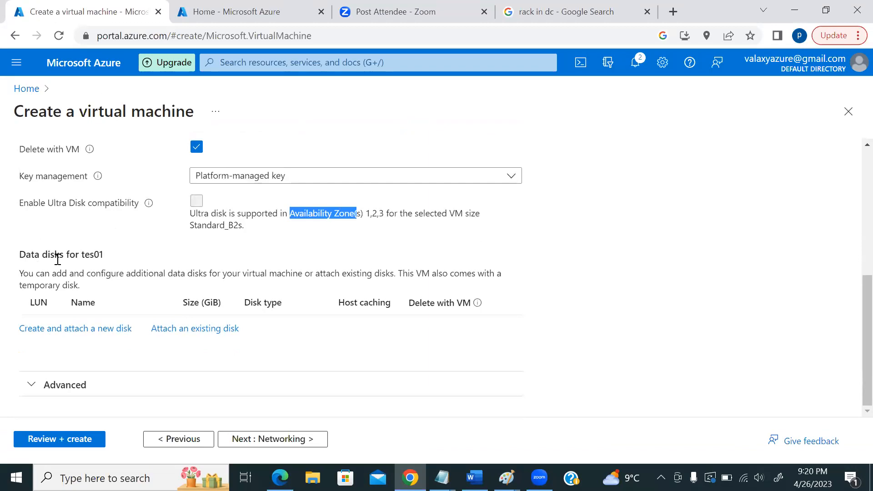
pyautogui.scroll(3, 100, 286)
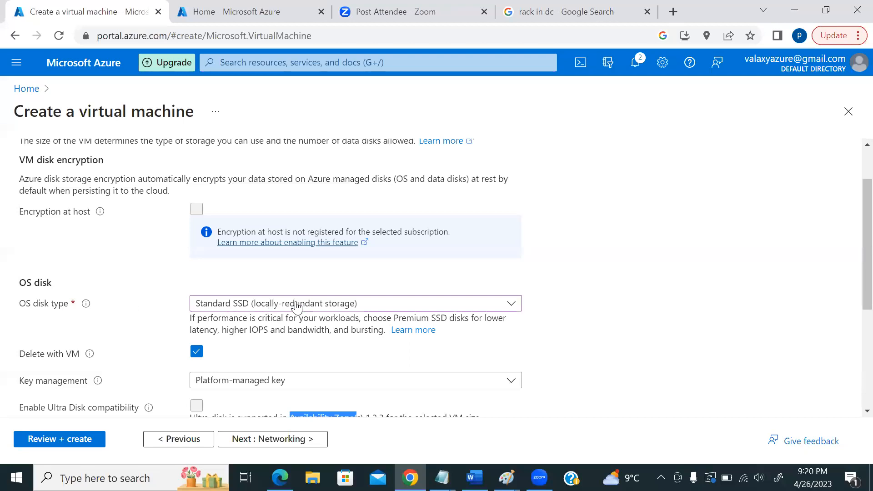
pyautogui.scroll(-1, 244, 296)
pyautogui.scroll(-3, 266, 296)
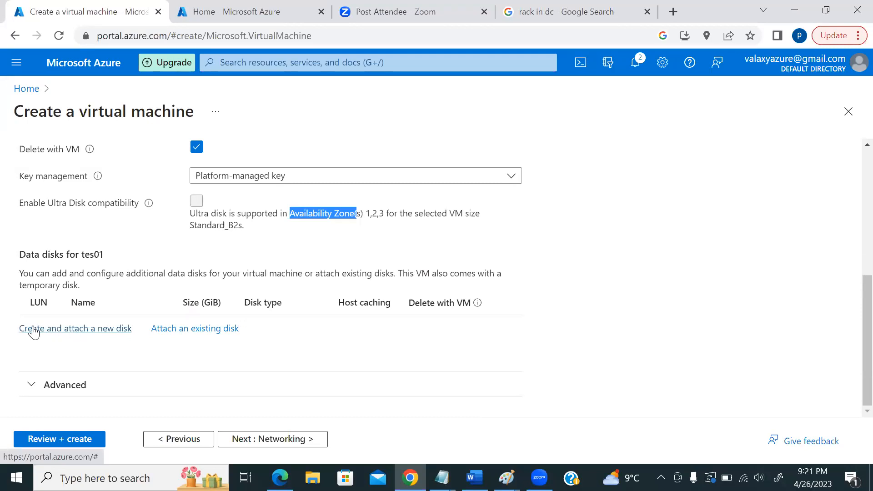
# - Create a new data disk and change its size from 1024 GiB to 4 GiB Premium SSD LRS
pyautogui.click(54, 333)
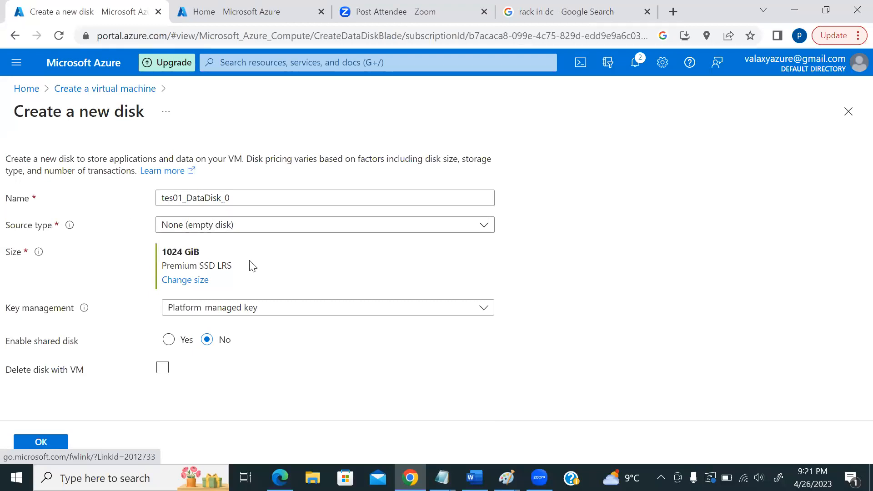
pyautogui.moveTo(162, 252); pyautogui.dragTo(219, 253)
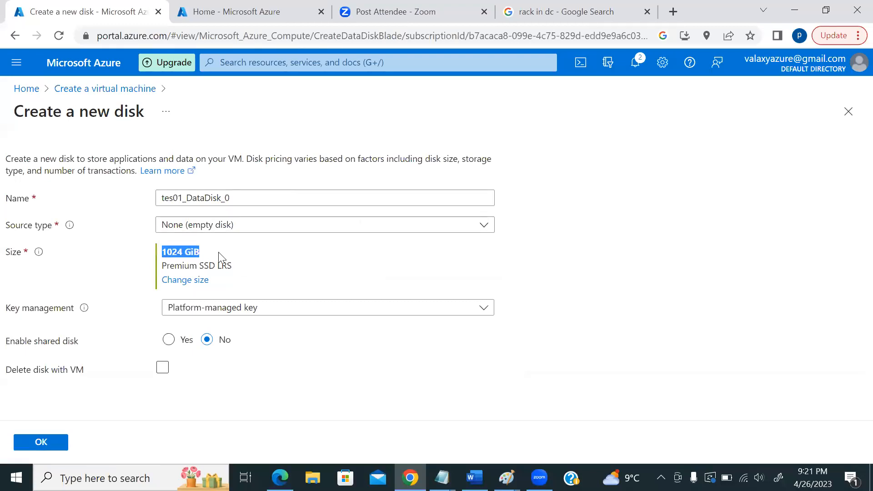
pyautogui.click(186, 280)
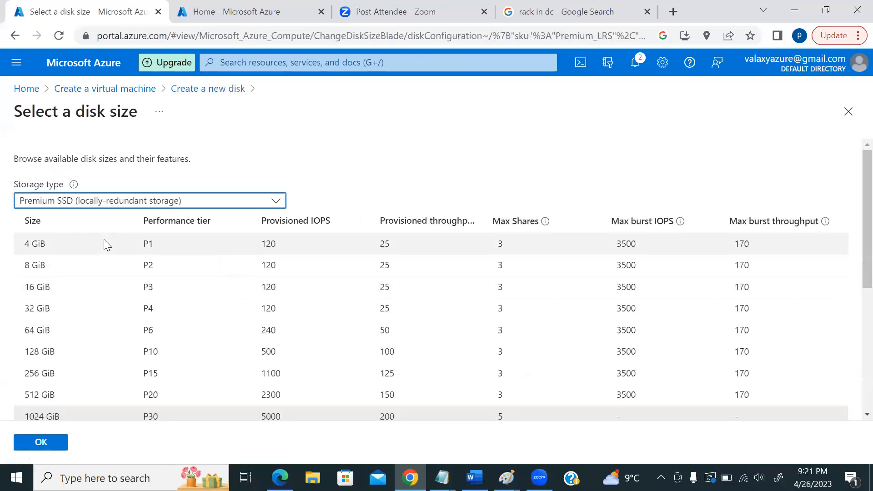
pyautogui.click(43, 244)
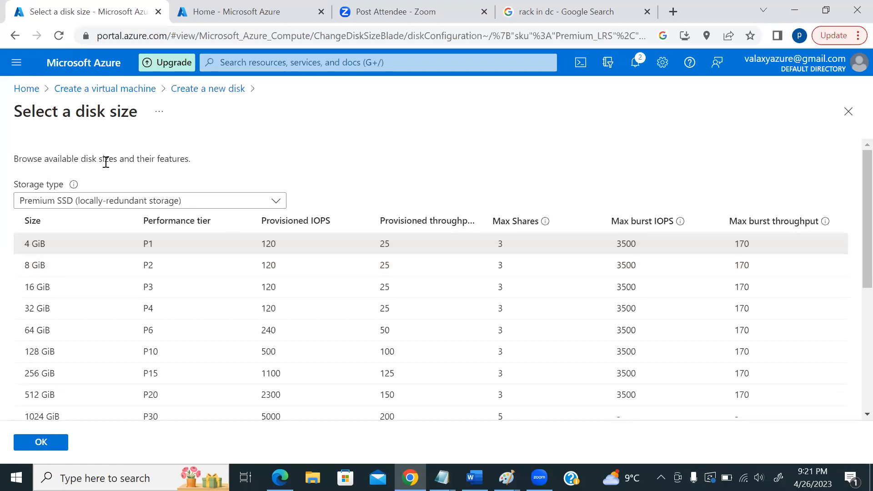
pyautogui.click(40, 444)
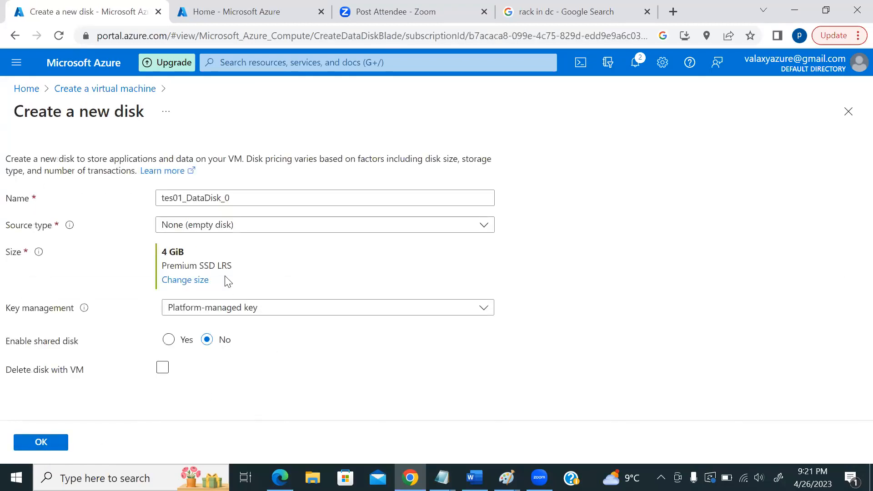
pyautogui.moveTo(220, 266); pyautogui.dragTo(236, 268)
pyautogui.click(242, 271)
# - Attach tes01_DataDisk_0 at LUN 0 and expand Advanced to review the managed-disks requirement note
pyautogui.click(52, 442)
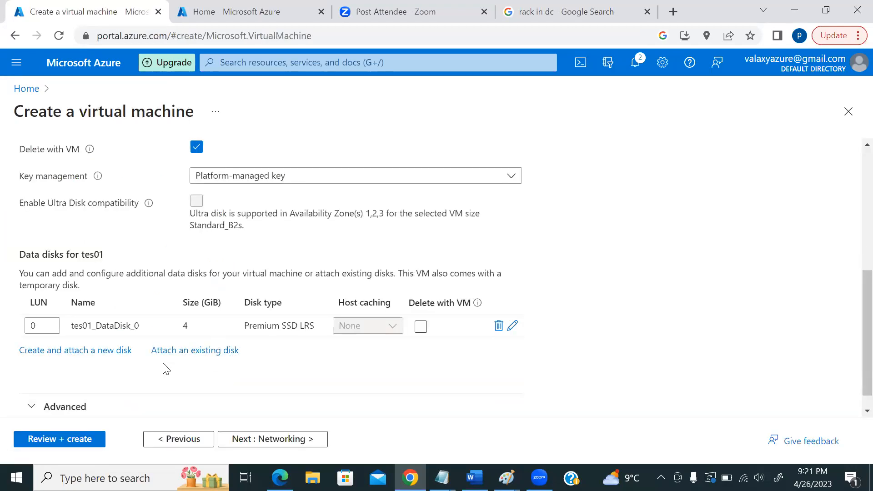
pyautogui.scroll(-1, 249, 346)
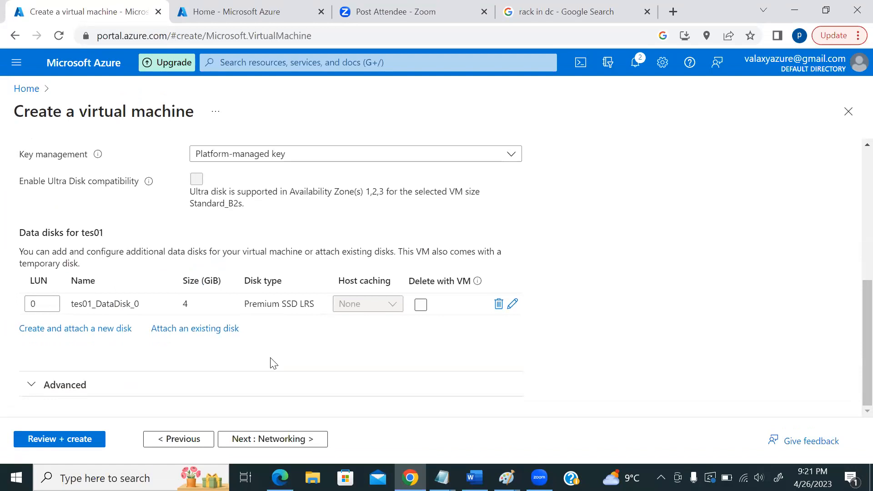
pyautogui.click(32, 384)
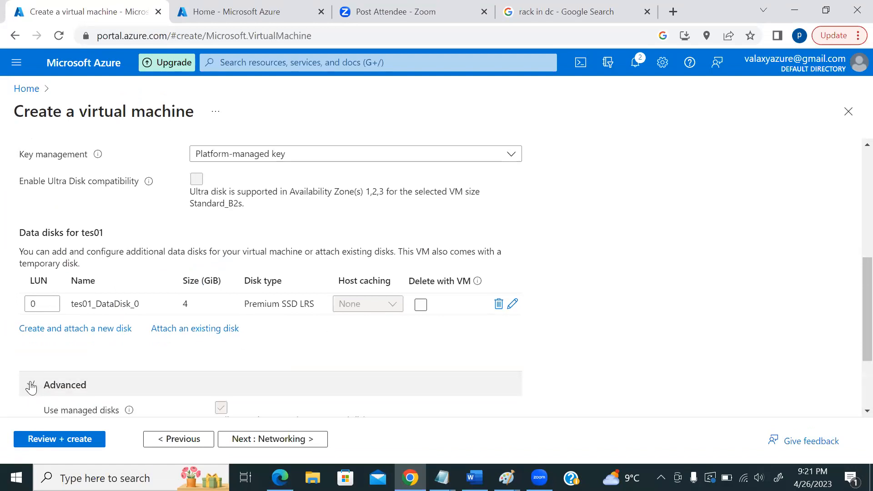
pyautogui.scroll(-3, 609, 326)
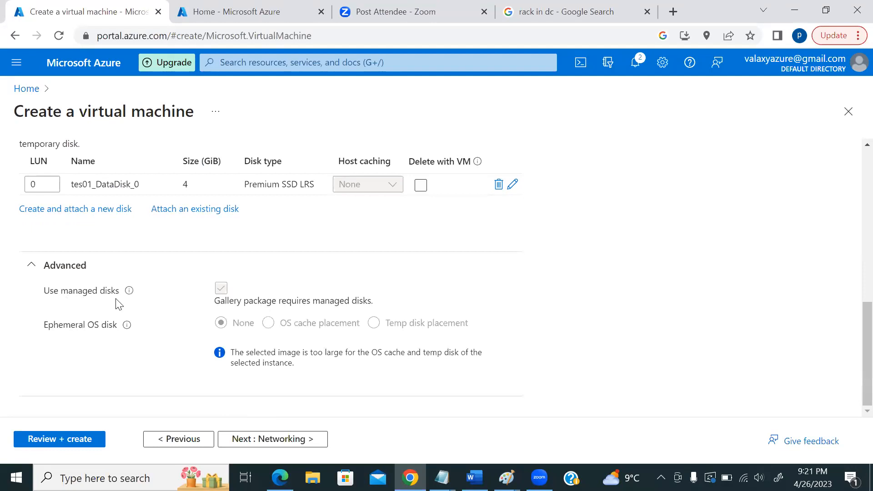
pyautogui.moveTo(220, 286); pyautogui.dragTo(306, 285)
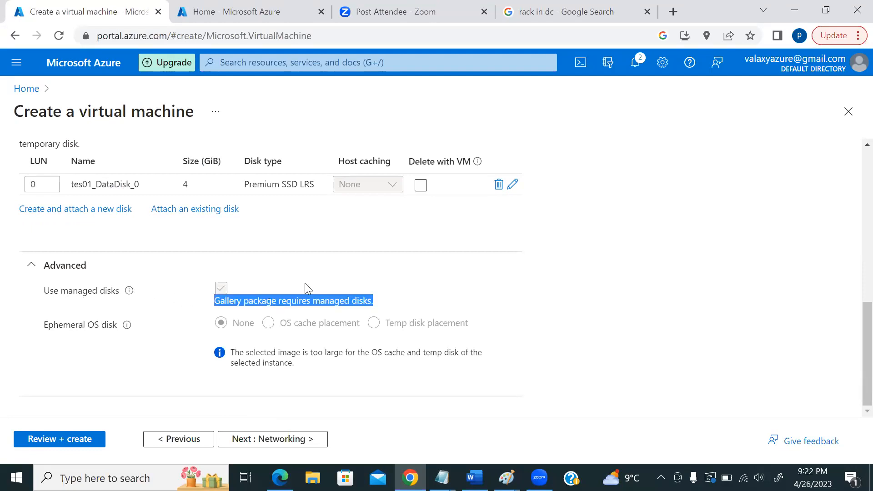
pyautogui.click(309, 288)
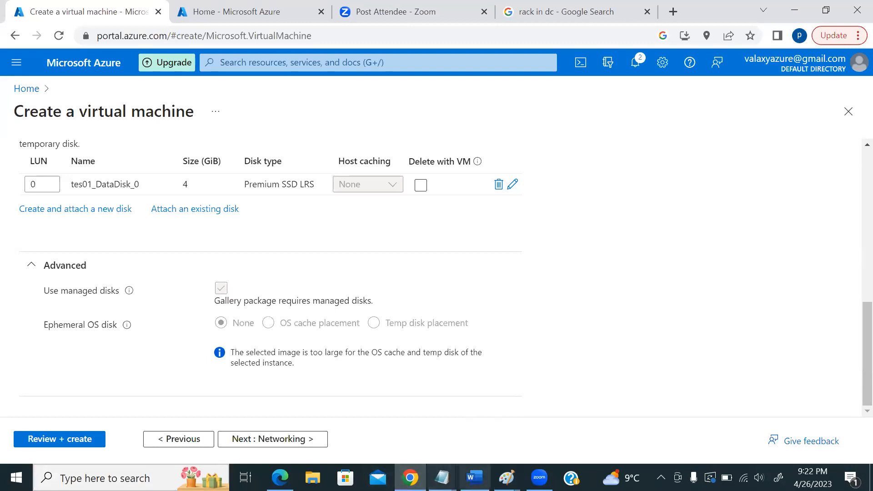
pyautogui.click(506, 478)
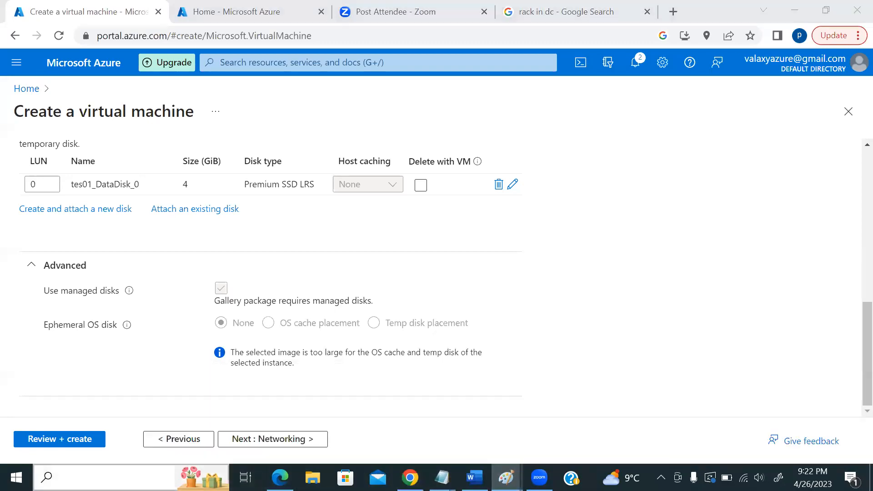
# - Launch Paint from the Start search and enlarge the blank canvas
pyautogui.click(64, 479)
pyautogui.write('aint')
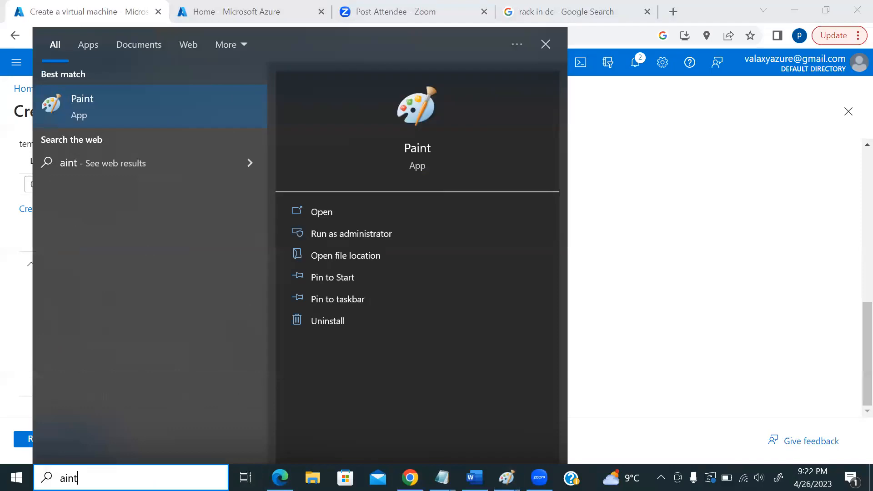
pyautogui.press('BackSpace')
pyautogui.press('BackSpace')
pyautogui.press('BackSpace')
pyautogui.write('paint')
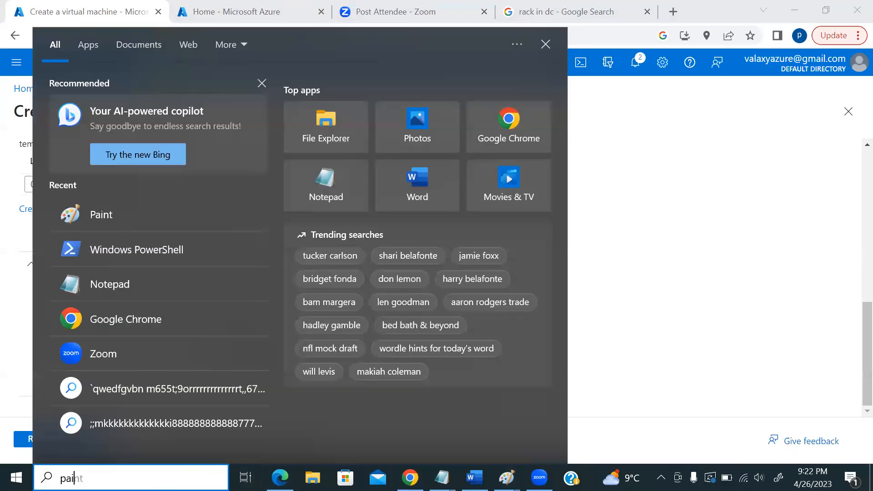
pyautogui.click(126, 113)
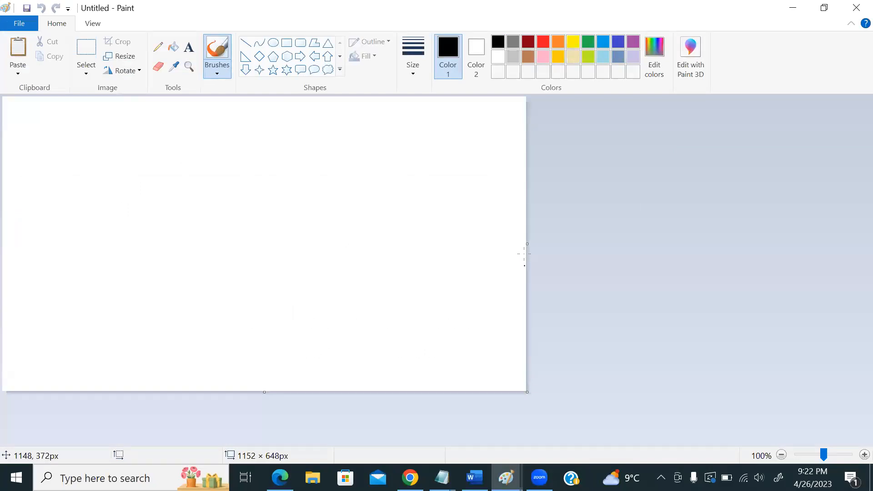
pyautogui.moveTo(527, 242); pyautogui.dragTo(870, 253)
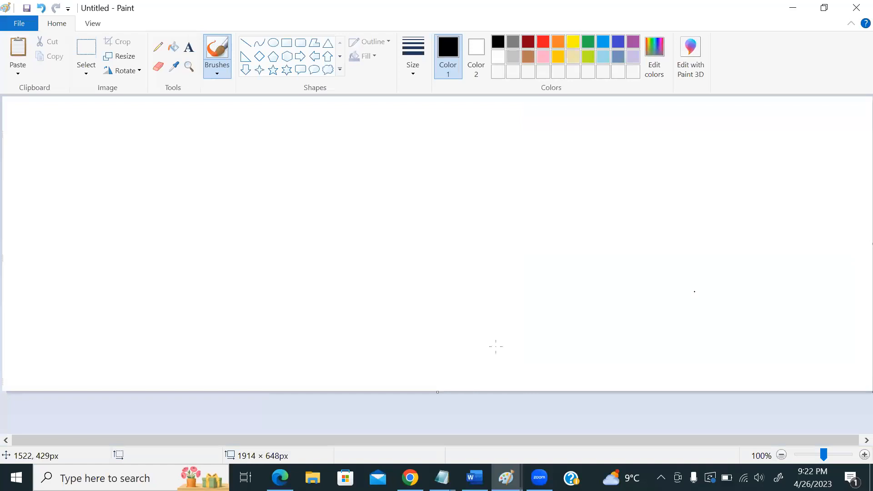
pyautogui.moveTo(437, 392); pyautogui.dragTo(444, 429)
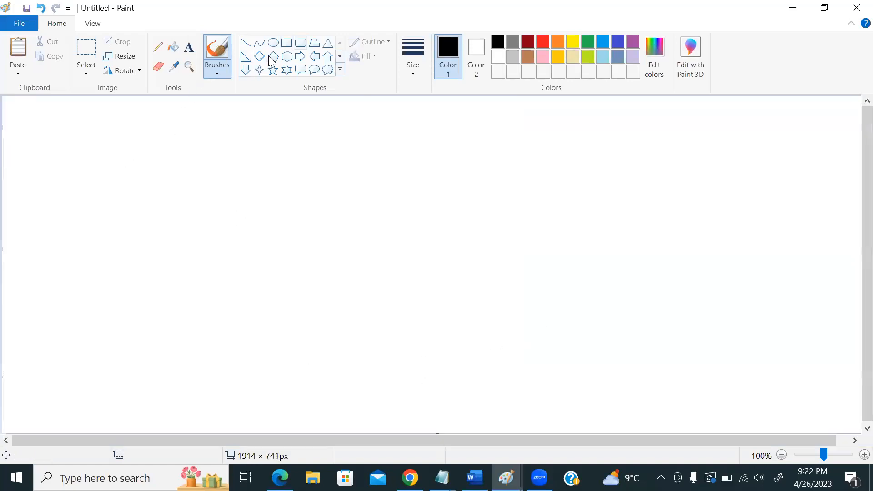
# - Draw a rectangle near the canvas centre and add an 'ssd' label beside it
pyautogui.click(287, 43)
pyautogui.moveTo(276, 234); pyautogui.dragTo(339, 318)
pyautogui.click(333, 349)
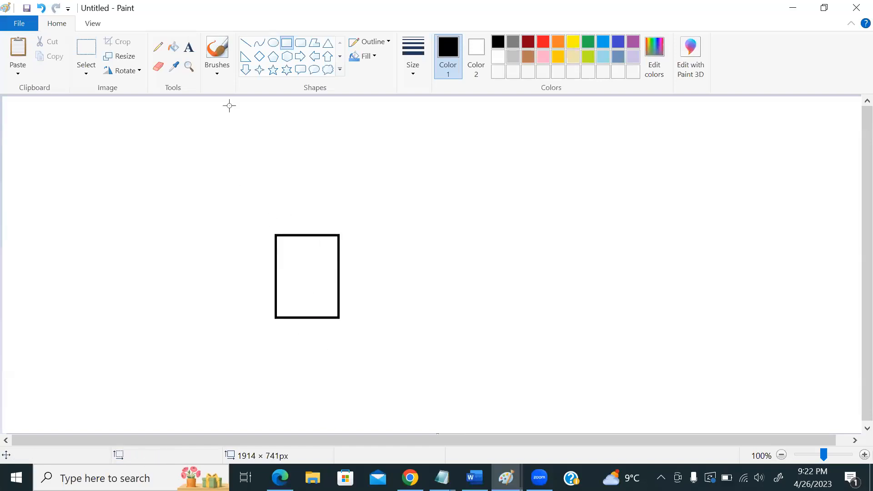
pyautogui.click(189, 47)
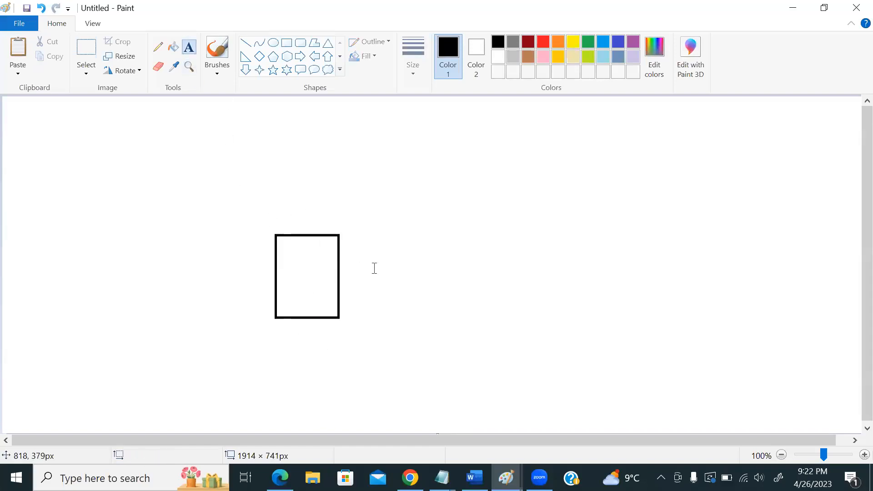
pyautogui.click(357, 286)
pyautogui.write('ssd os or data')
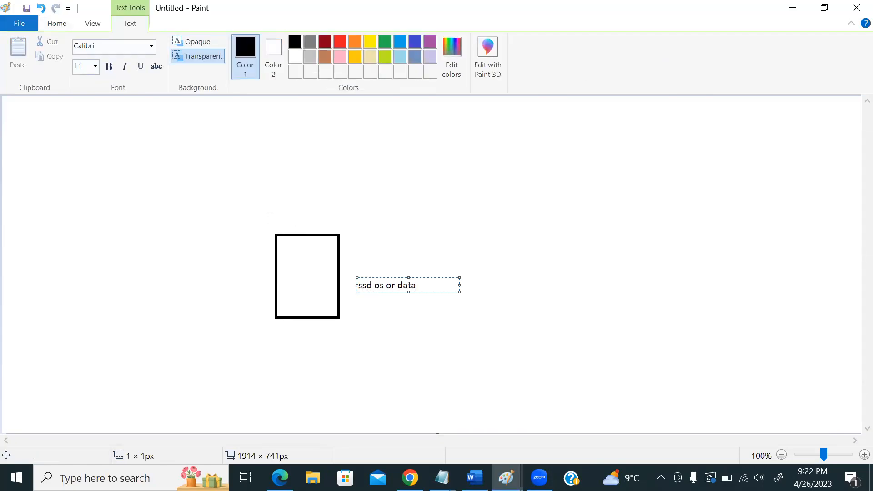
pyautogui.click(270, 220)
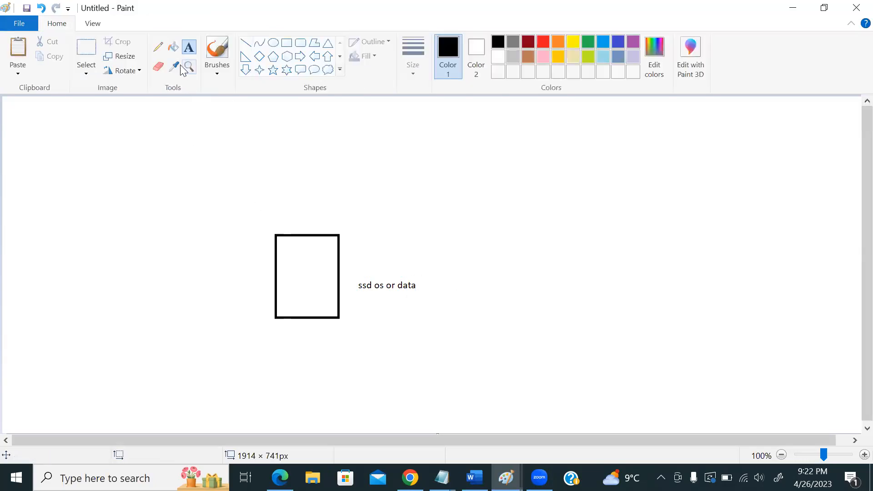
# - Draw a rising line and add 'storage account (service)', 'virtual machine' and 'disks' labels
pyautogui.moveTo(397, 233); pyautogui.dragTo(531, 202)
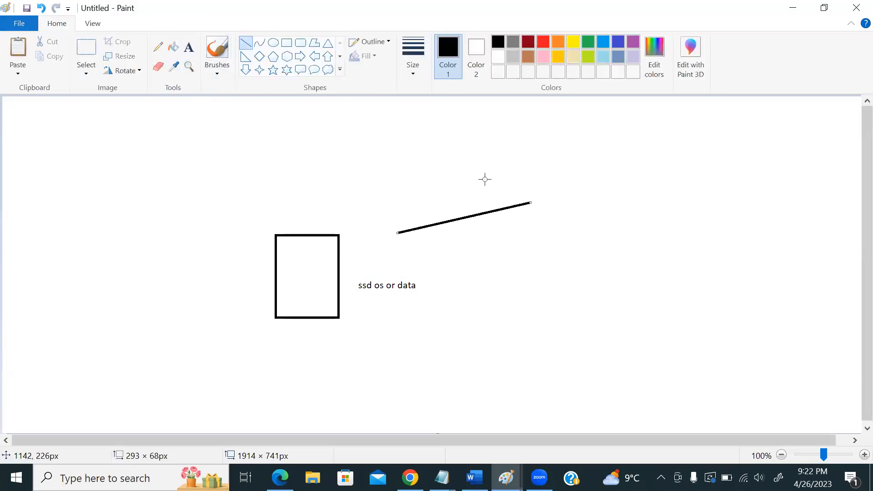
pyautogui.click(189, 47)
pyautogui.click(571, 168)
pyautogui.write('storage accou')
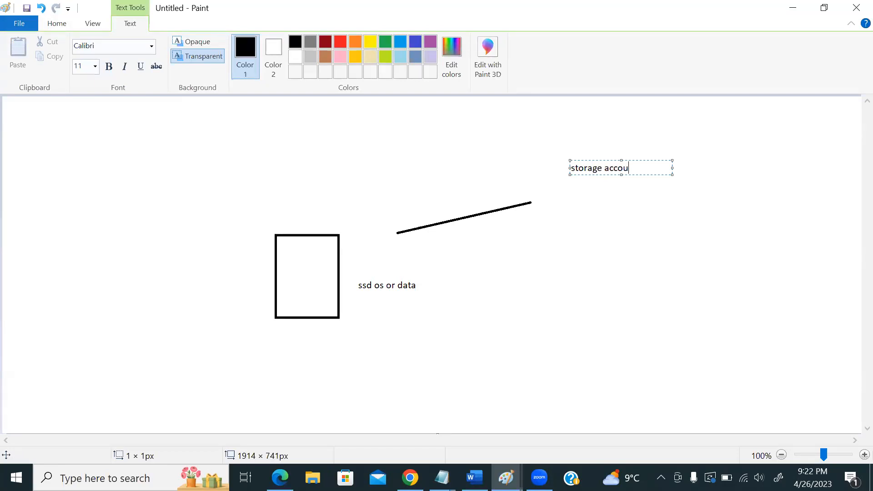
pyautogui.write('nt (service')
pyautogui.click(283, 195)
pyautogui.write('virtual machine')
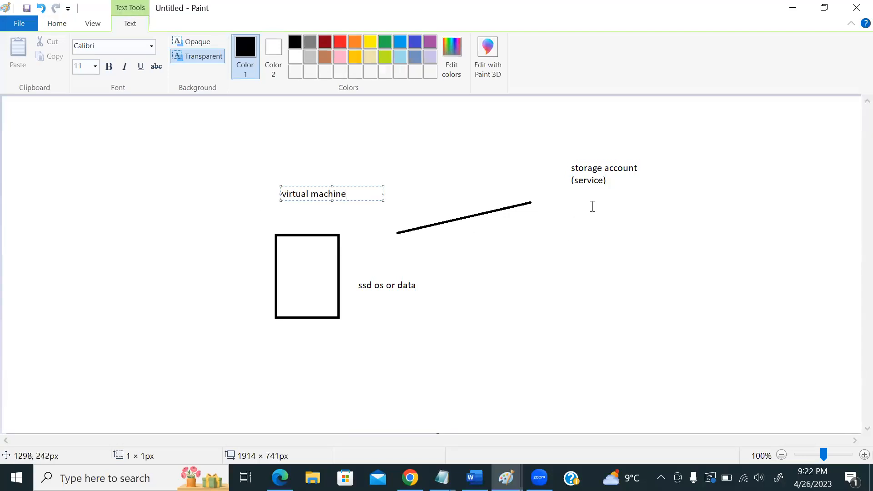
pyautogui.click(593, 206)
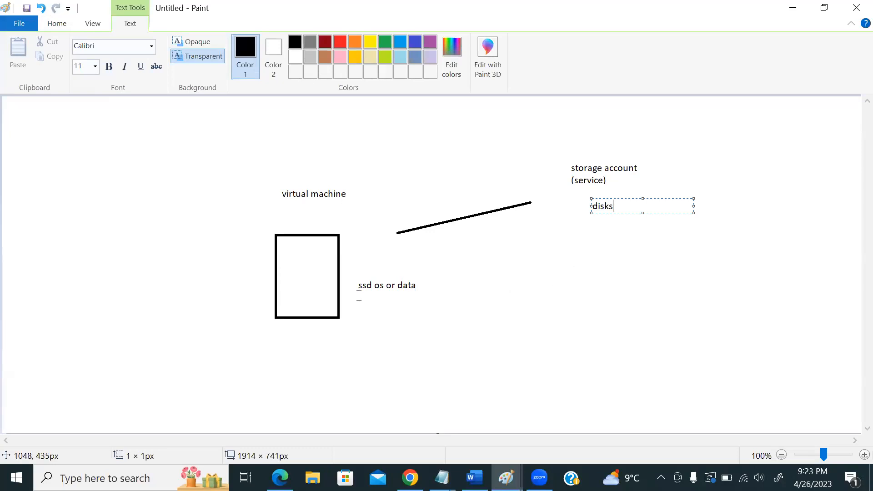
pyautogui.click(295, 298)
# - Draw lines connecting the ssd label to disks and another beside the rectangle
pyautogui.click(295, 300)
pyautogui.click(58, 27)
pyautogui.click(245, 43)
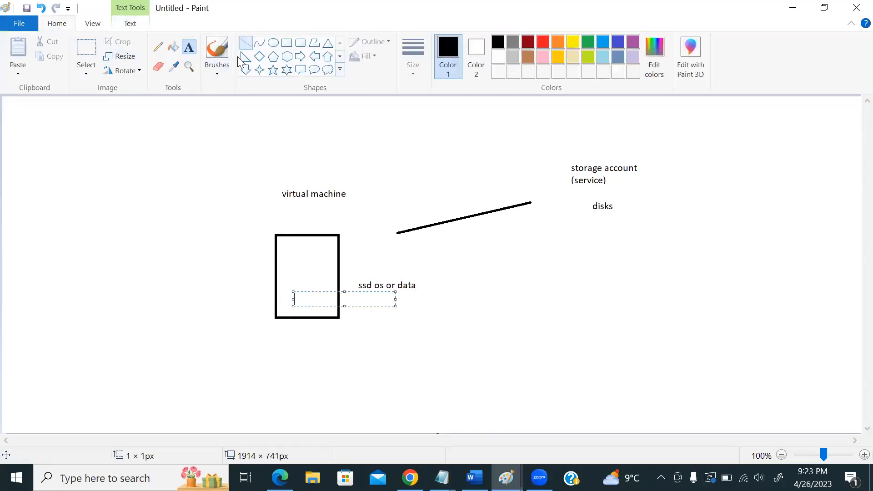
pyautogui.moveTo(357, 310); pyautogui.dragTo(582, 214)
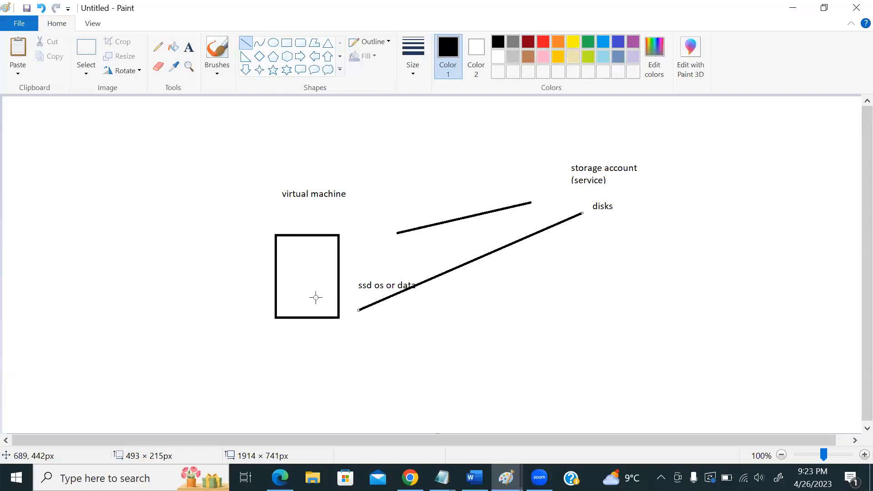
pyautogui.hotkey('alt', 'Tab')
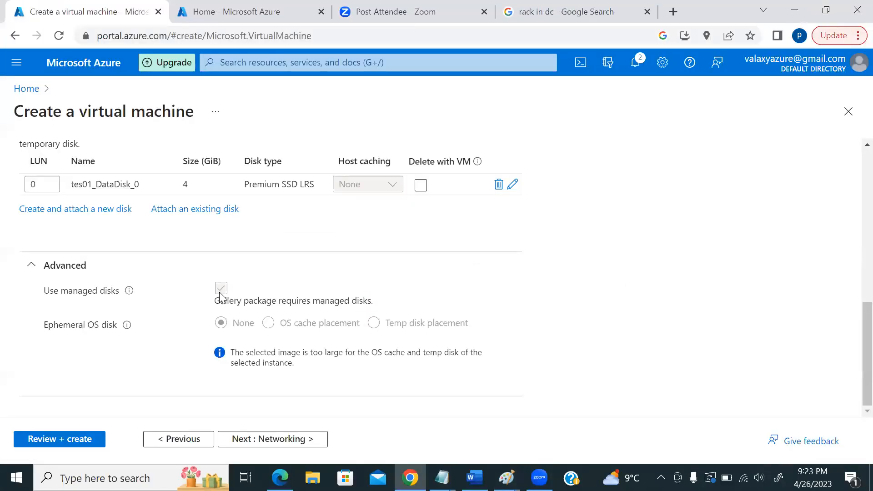
pyautogui.hotkey('alt', 'Tab')
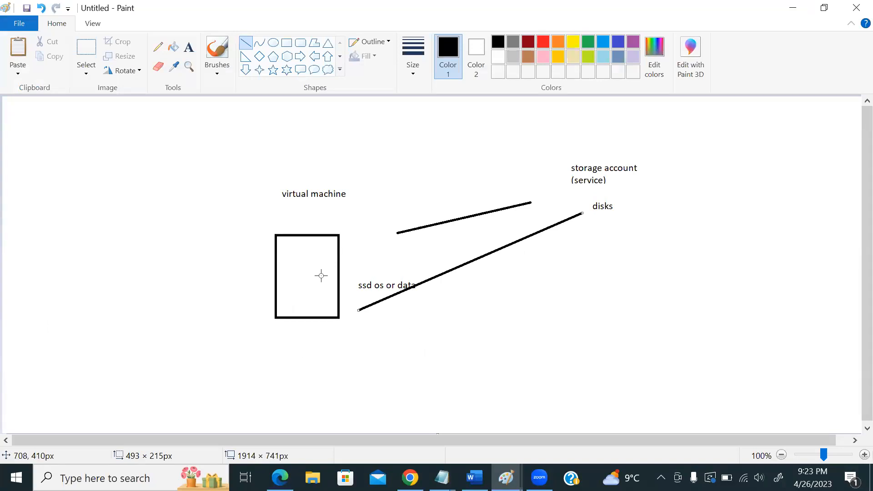
pyautogui.moveTo(265, 299); pyautogui.dragTo(192, 168)
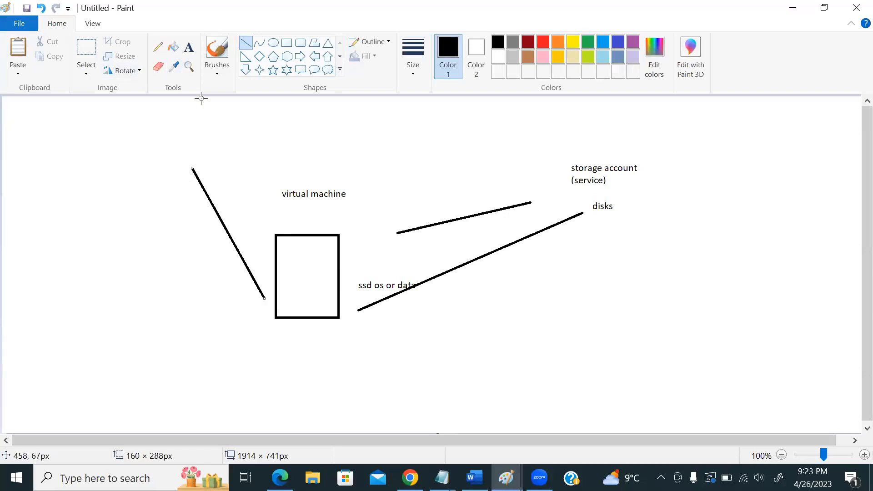
# - Label the left line 'storage accounts' and return to the Azure VM form
pyautogui.click(188, 47)
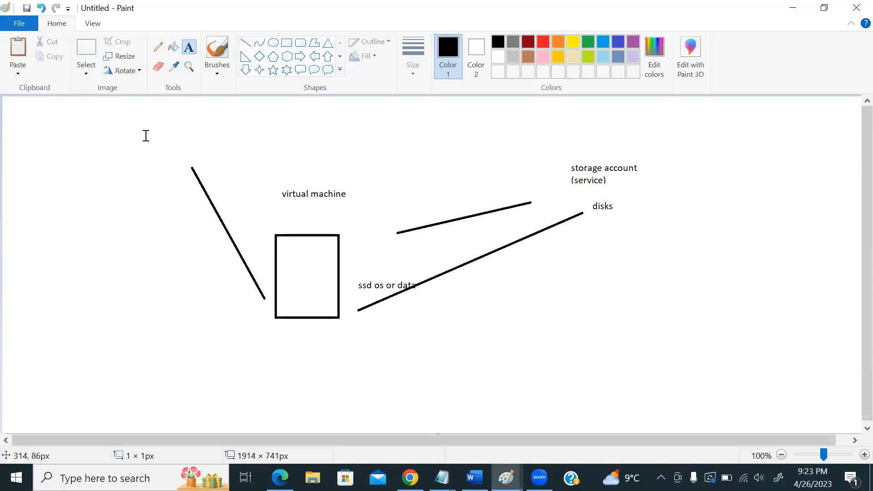
pyautogui.click(144, 129)
pyautogui.write('storage accounts')
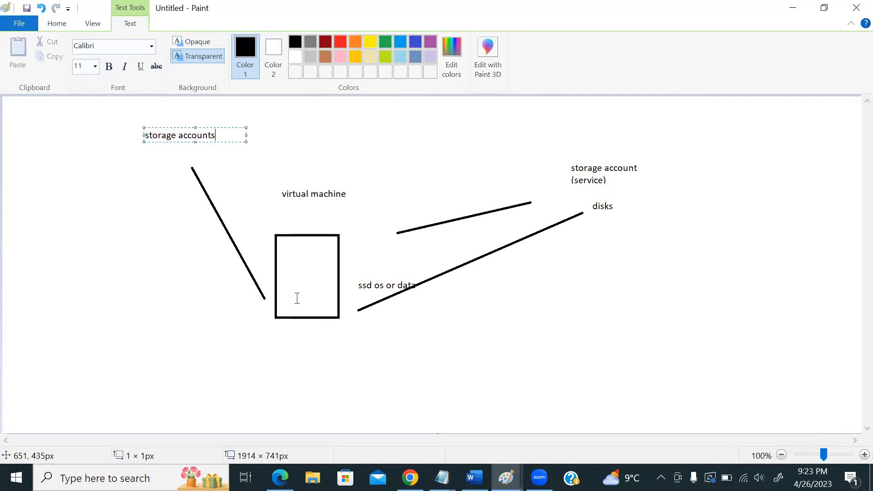
pyautogui.hotkey('alt', 'Tab')
pyautogui.scroll(2, 230, 289)
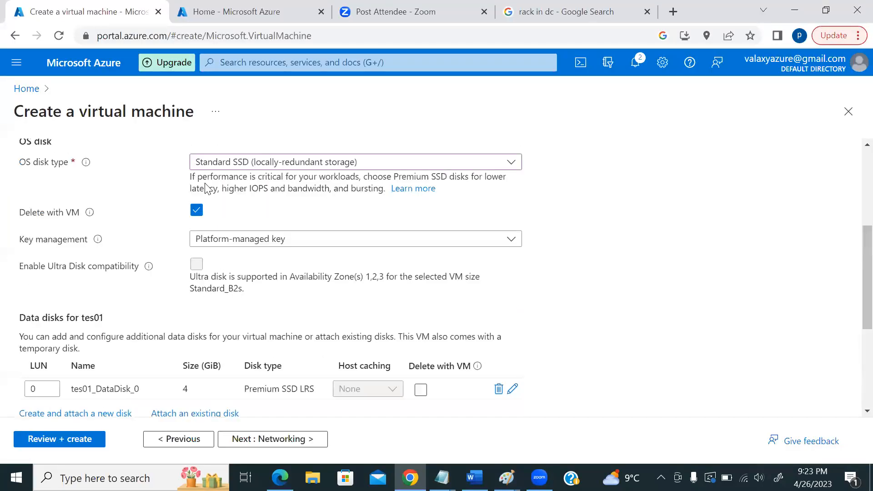
pyautogui.scroll(-3, 263, 240)
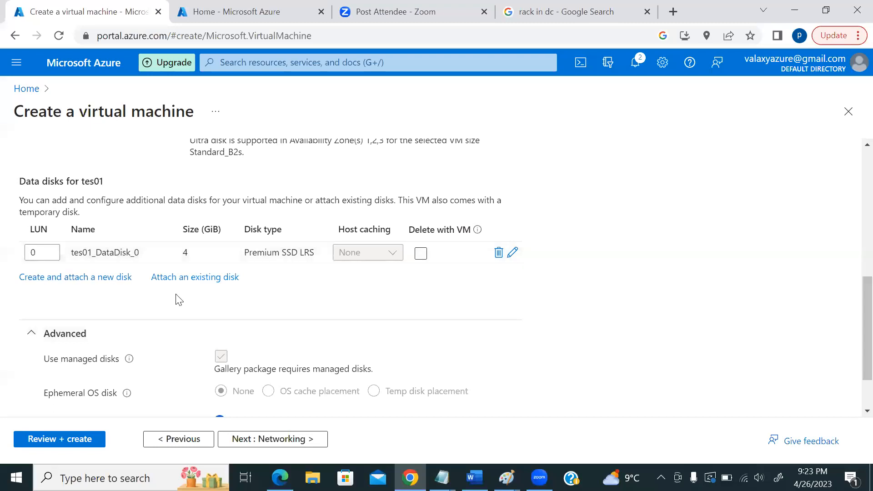
pyautogui.hotkey('alt', 'Tab')
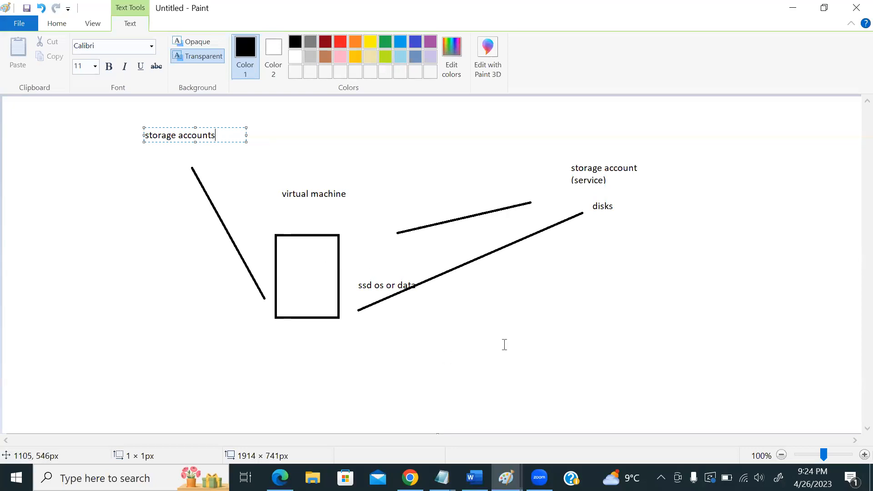
pyautogui.hotkey('alt', 'Tab')
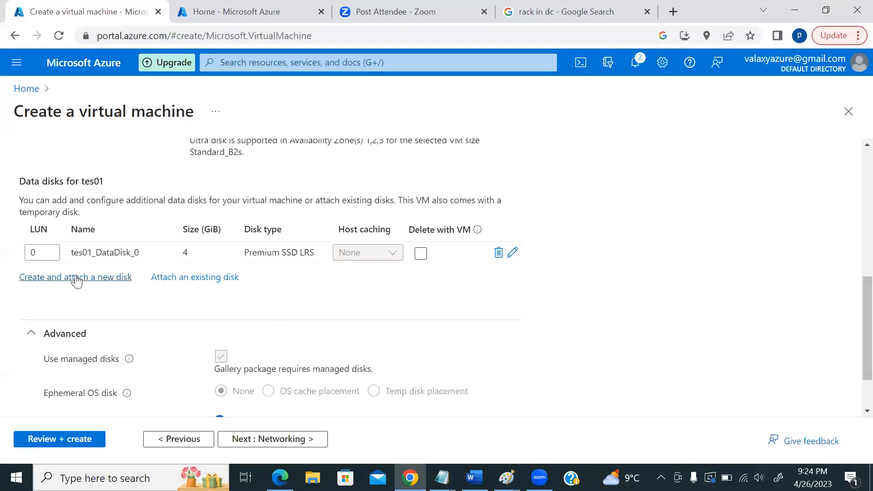
pyautogui.click(75, 277)
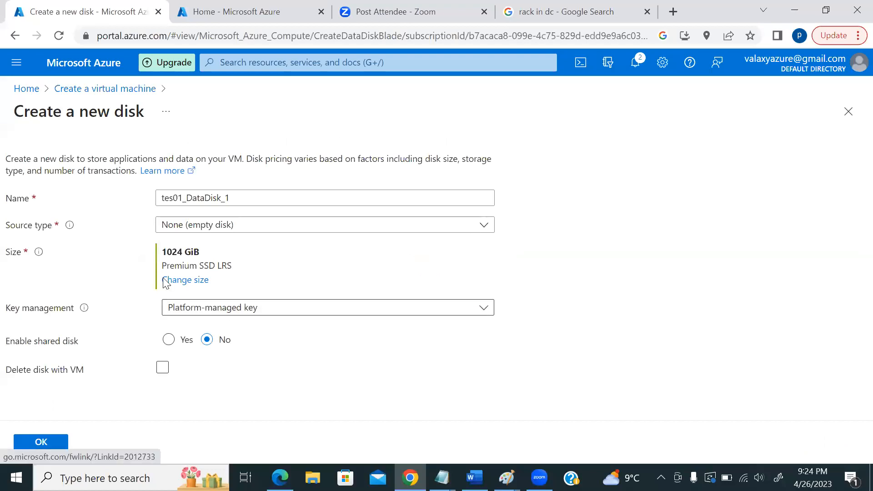
pyautogui.click(184, 280)
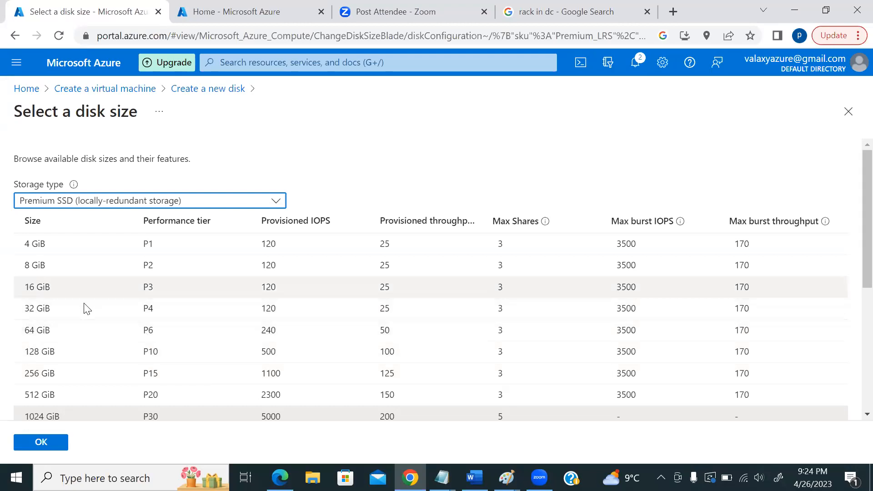
pyautogui.hotkey('alt', 'Tab')
pyautogui.click(410, 477)
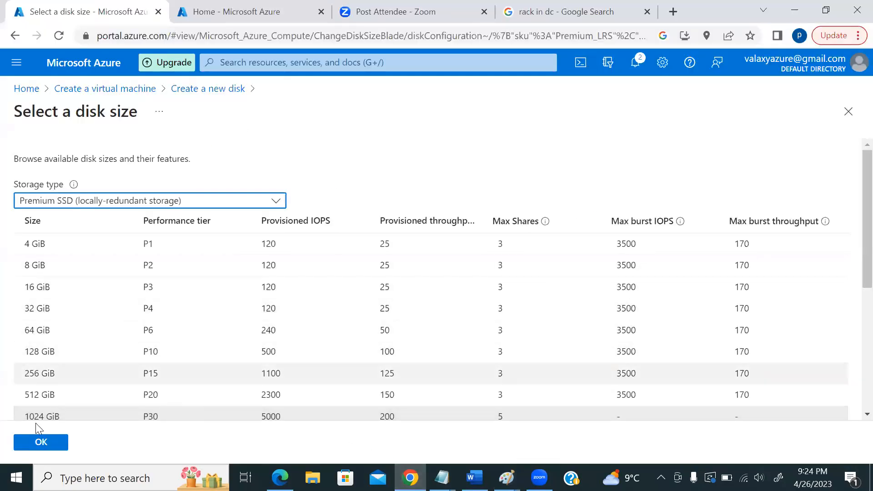
pyautogui.click(40, 443)
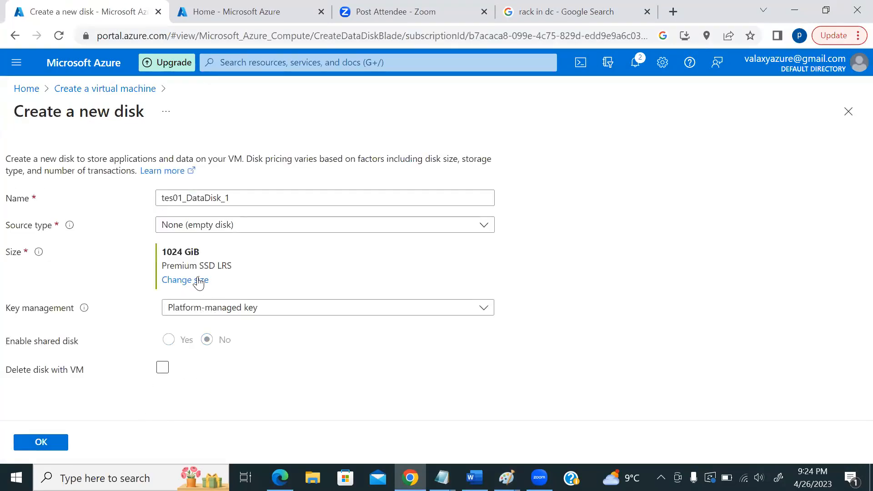
pyautogui.click(198, 280)
pyautogui.click(43, 249)
pyautogui.click(53, 442)
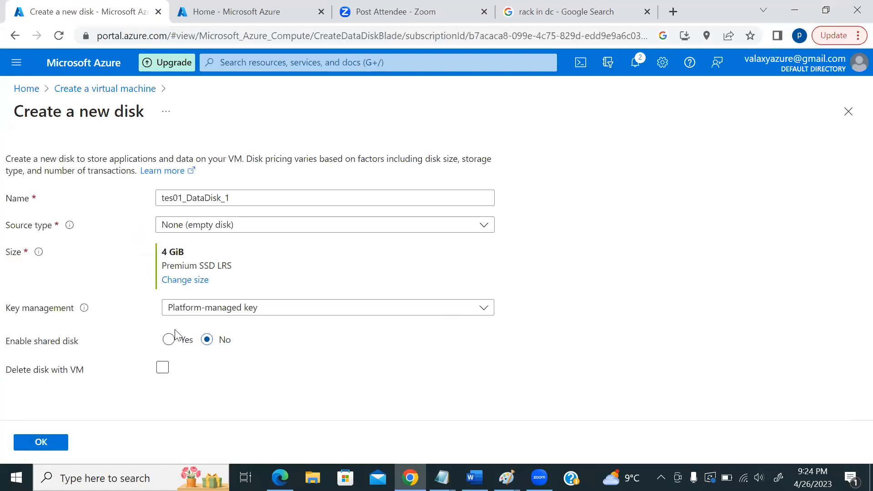
pyautogui.click(41, 441)
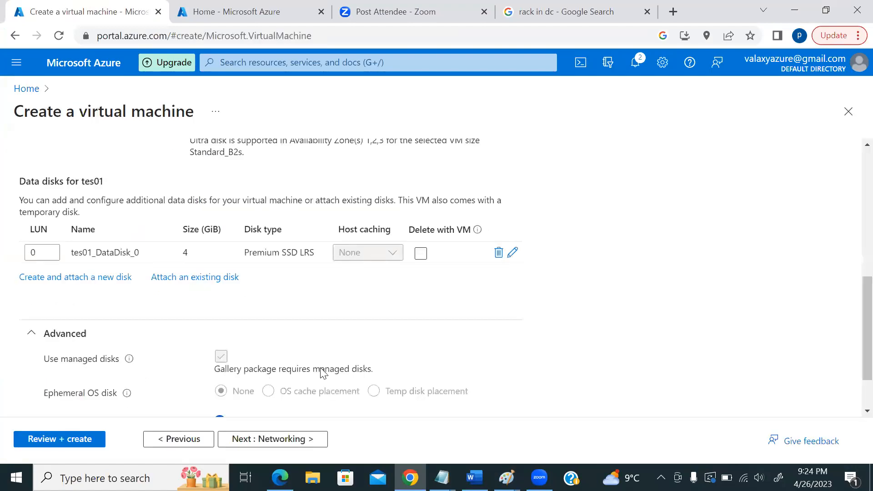
pyautogui.scroll(-2, 445, 326)
pyautogui.scroll(3, 446, 324)
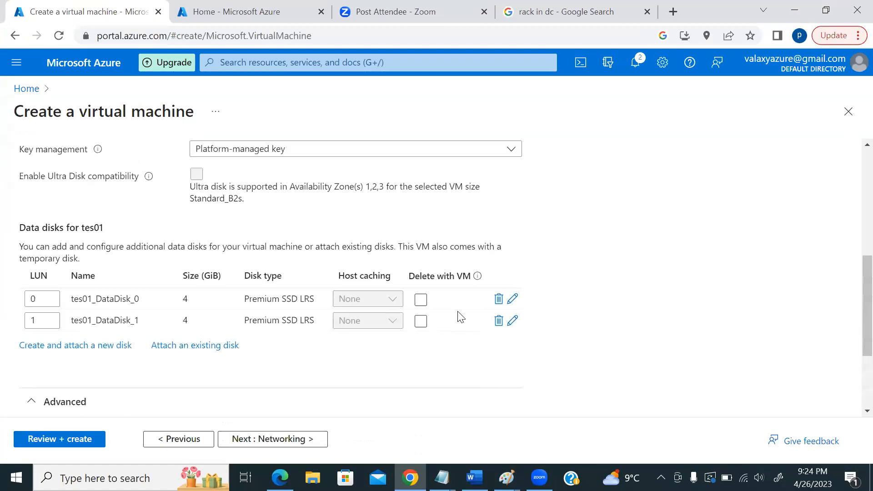
pyautogui.click(499, 321)
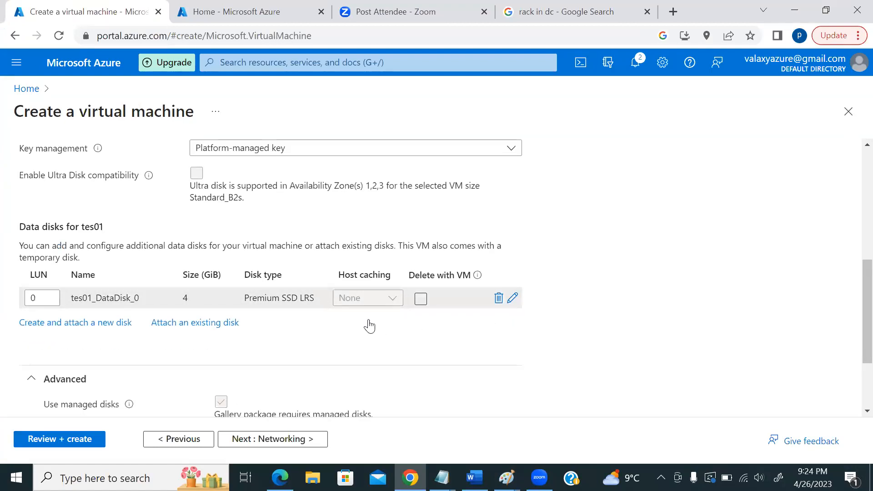
pyautogui.scroll(-2, 369, 325)
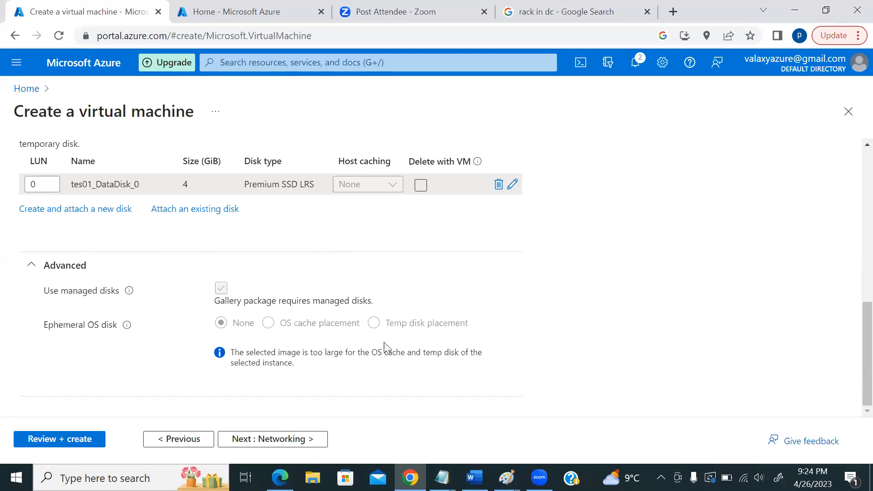
pyautogui.click(507, 478)
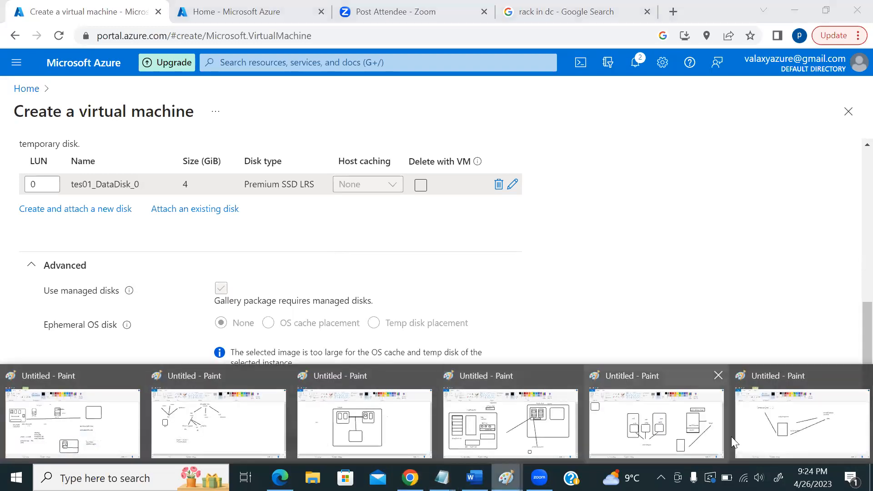
pyautogui.click(731, 436)
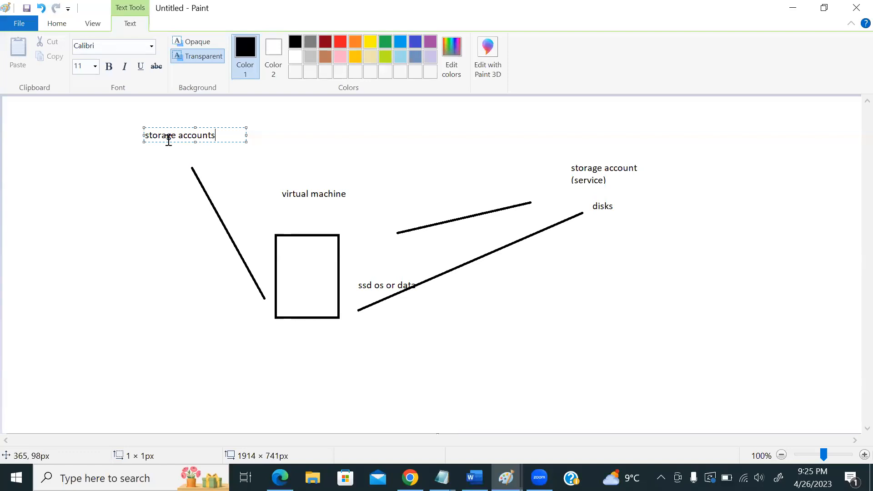
pyautogui.hotkey('alt', 'Tab')
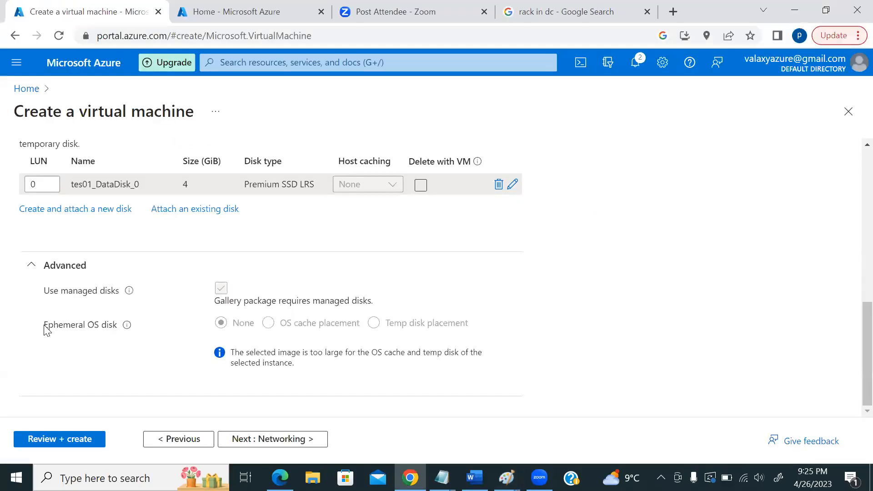
pyautogui.moveTo(123, 333)
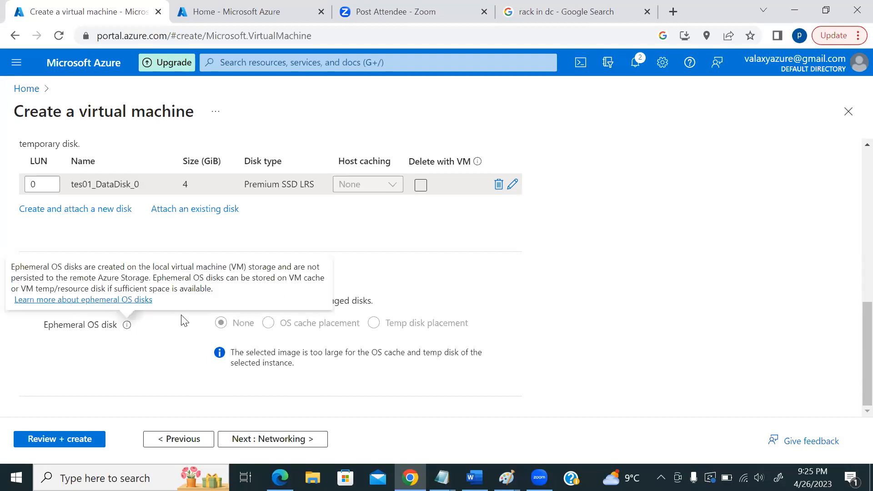
pyautogui.scroll(7, 273, 339)
pyautogui.scroll(2, 295, 342)
pyautogui.scroll(-8, 296, 345)
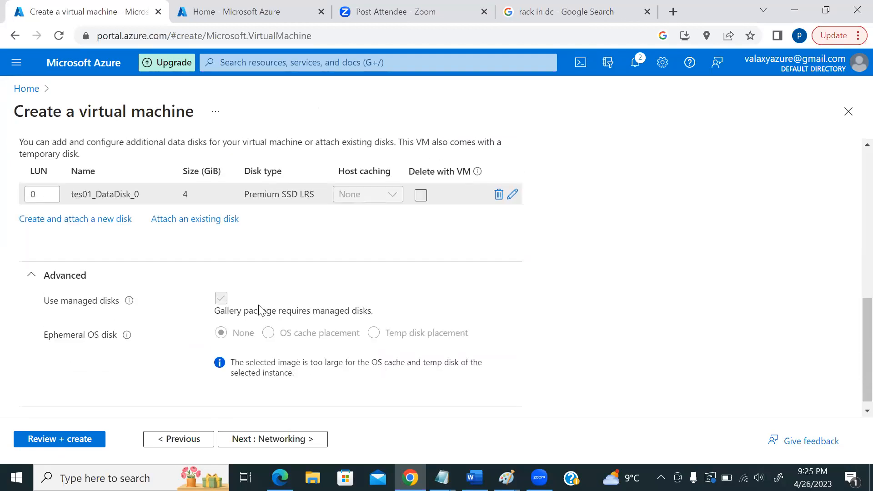
pyautogui.scroll(9, 258, 309)
pyautogui.scroll(-9, 286, 325)
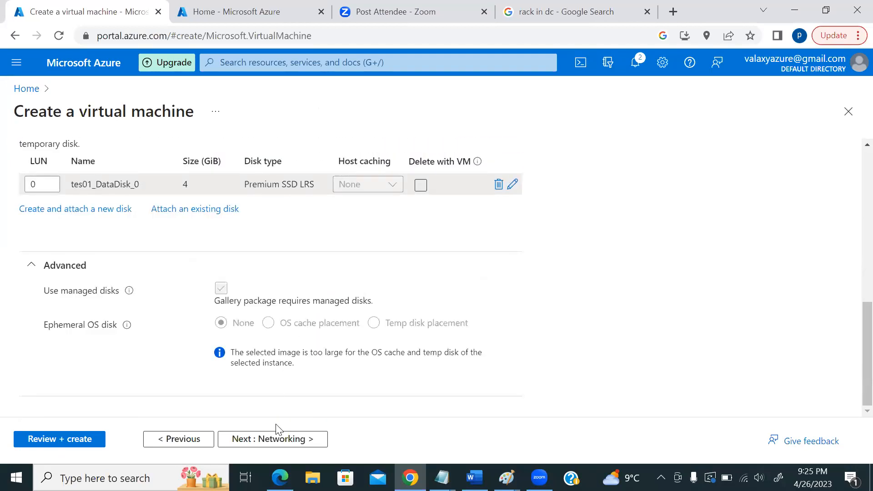
# - Advance to Networking and review tes01-vnet, default subnet 10.0.0.0/24 and tes01-ip public IP
pyautogui.click(278, 437)
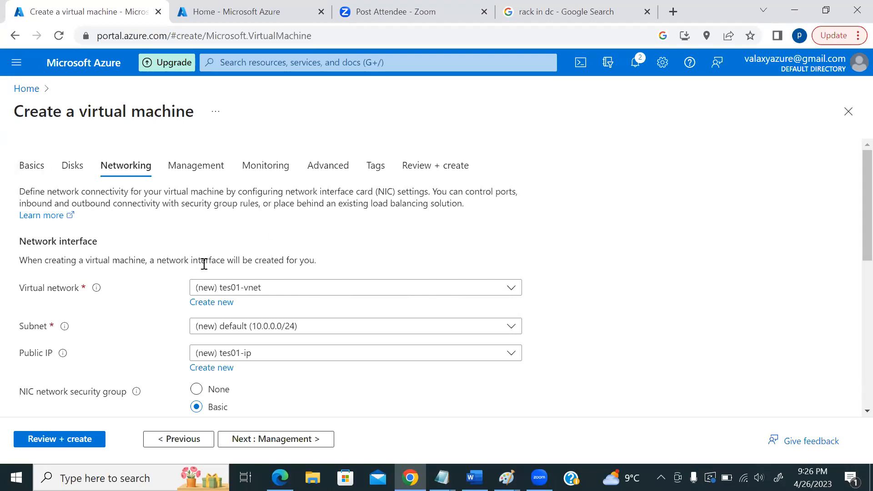
pyautogui.scroll(-2, 718, 259)
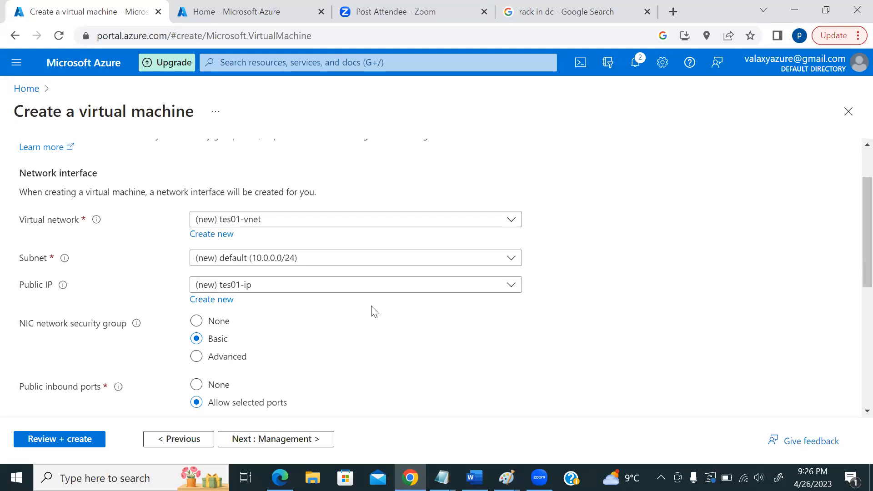
pyautogui.scroll(2, 372, 310)
pyautogui.scroll(-2, 584, 287)
pyautogui.scroll(-2, 614, 291)
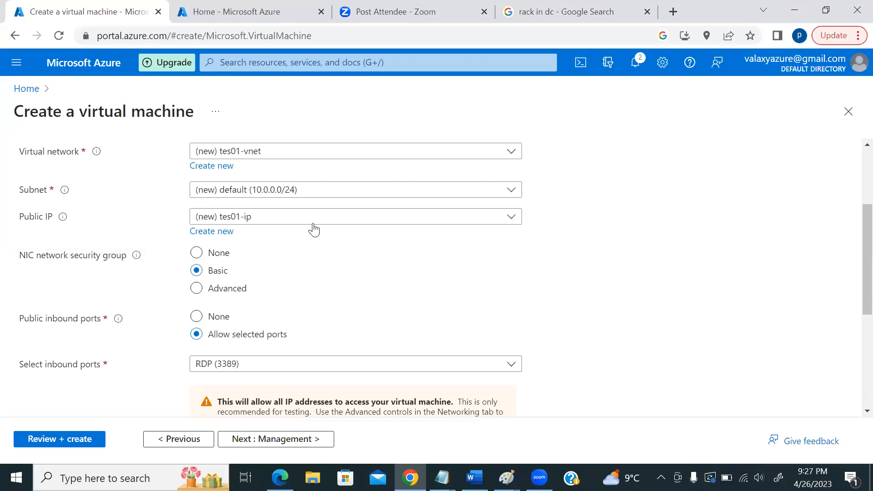
# - Keep tes01-ip as the public IP and tick 'Delete public IP and NIC when VM is deleted'
pyautogui.click(281, 223)
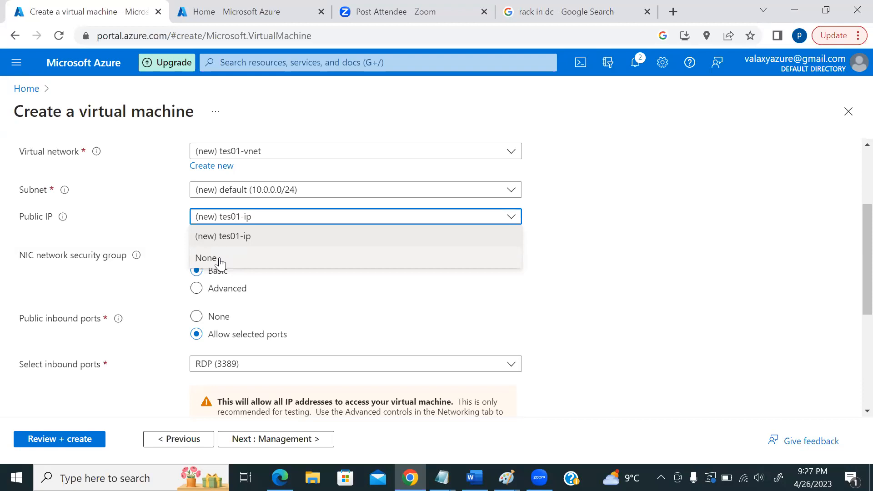
pyautogui.click(594, 256)
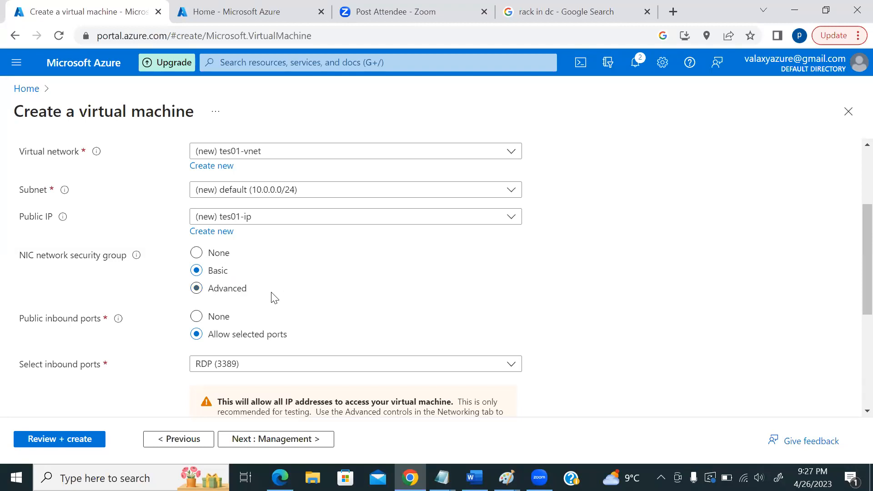
pyautogui.scroll(-2, 564, 271)
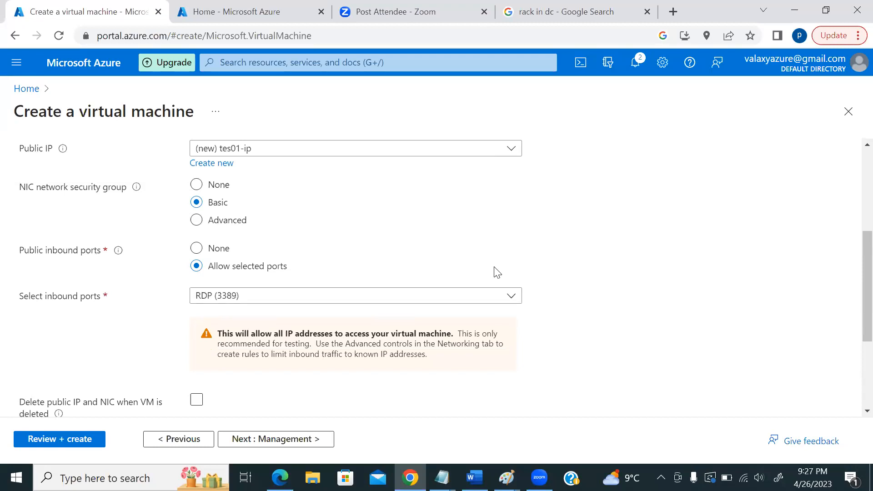
pyautogui.scroll(-3, 496, 272)
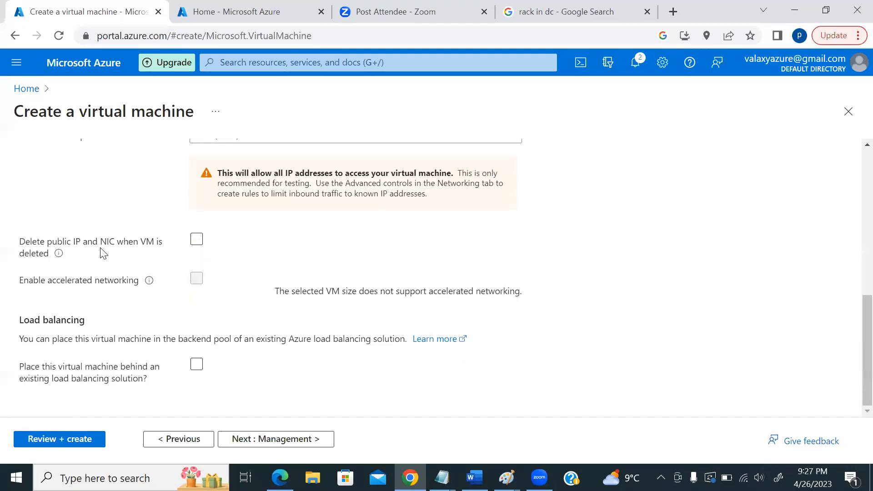
pyautogui.click(197, 239)
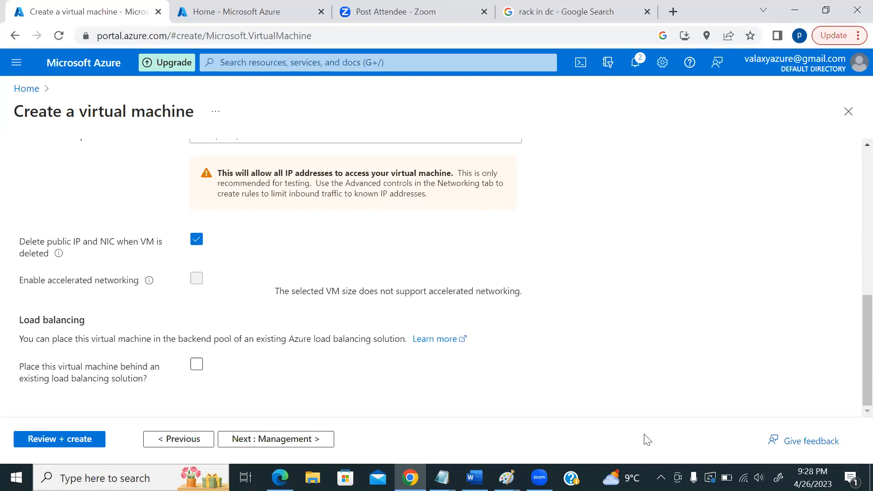
# - Show the thumbnails of the open Paint drawings from the taskbar Paint icon
pyautogui.click(506, 477)
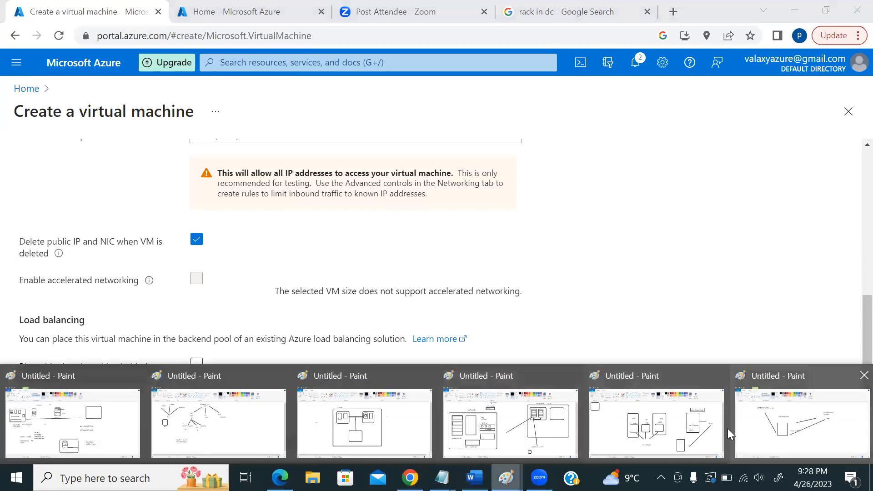
# - View the az01–az03 load-balancer diagram in Paint, then switch back to the Chrome VM wizard
pyautogui.click(700, 423)
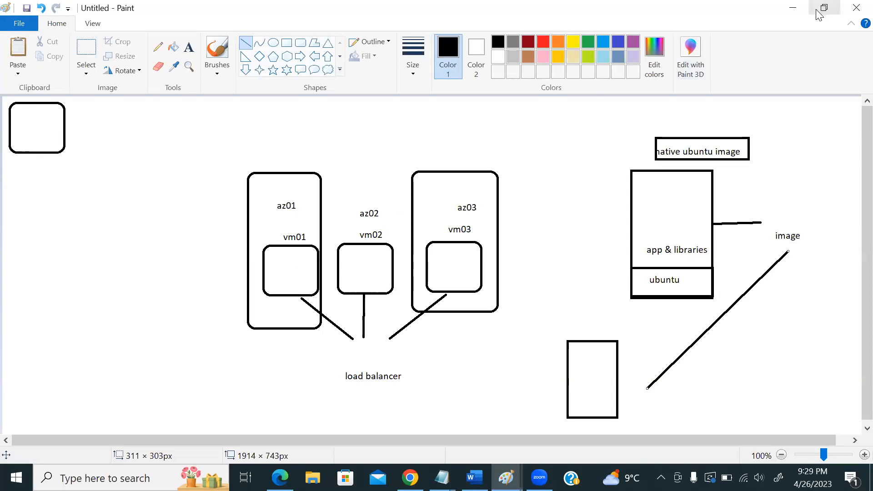
pyautogui.click(802, 25)
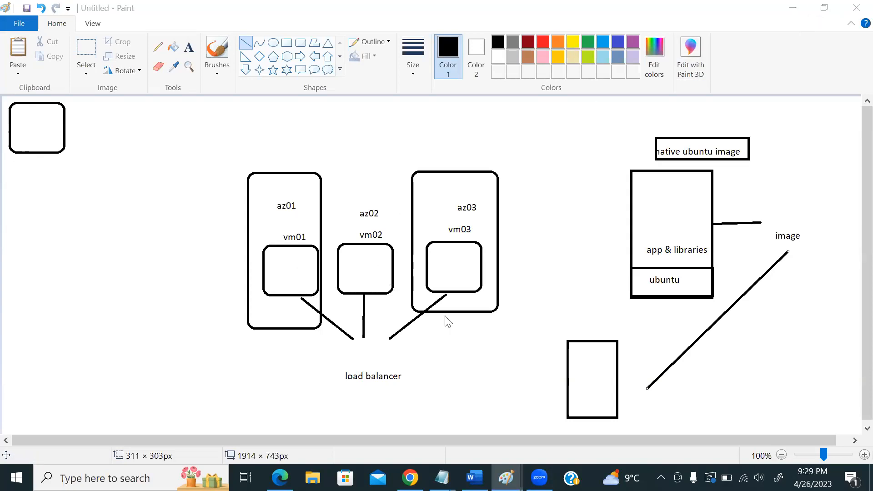
pyautogui.hotkey('alt', 'Tab')
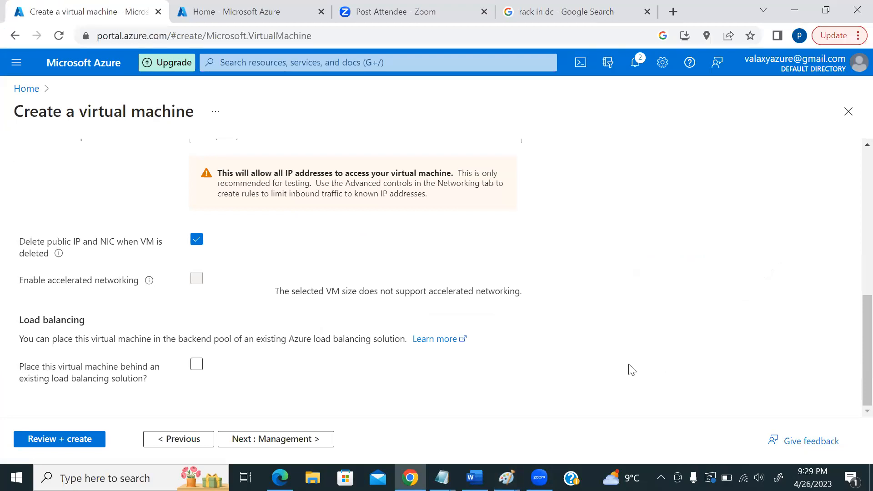
# - On the Management step, turn auto-shutdown on to inspect it, then back off
pyautogui.scroll(6, 612, 368)
pyautogui.scroll(-6, 610, 367)
pyautogui.click(296, 441)
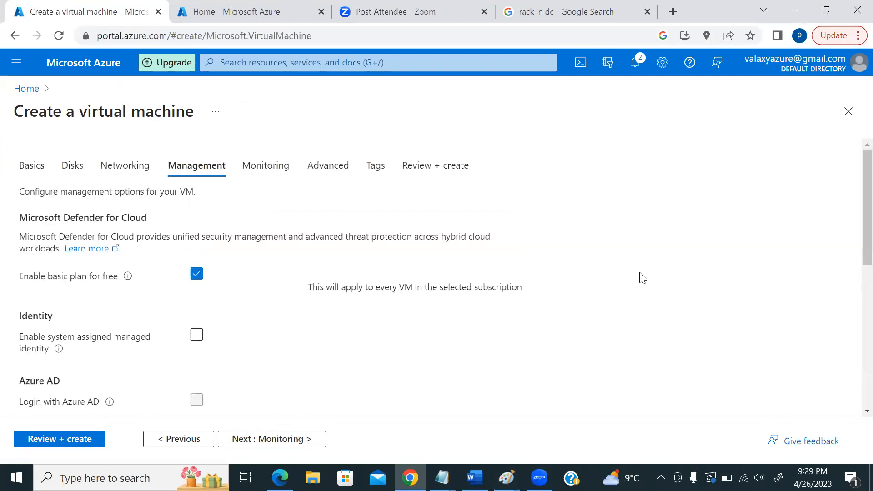
pyautogui.scroll(-1, 620, 281)
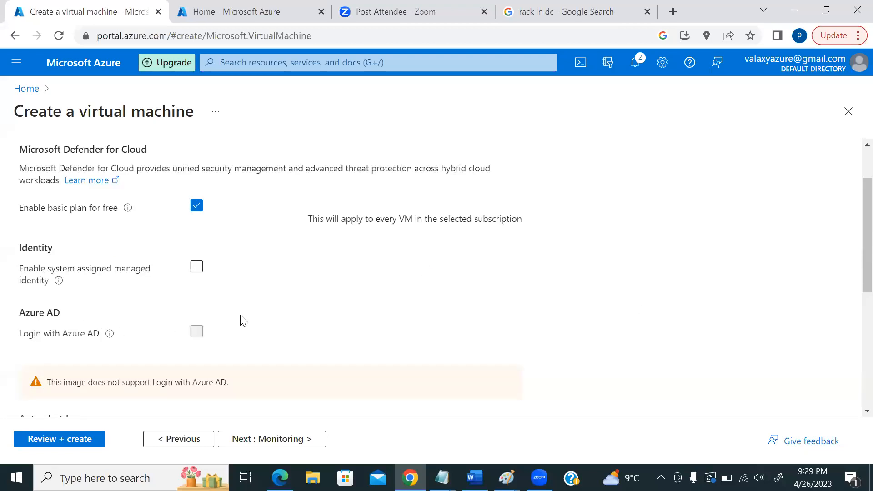
pyautogui.scroll(-1, 238, 312)
pyautogui.scroll(-2, 500, 272)
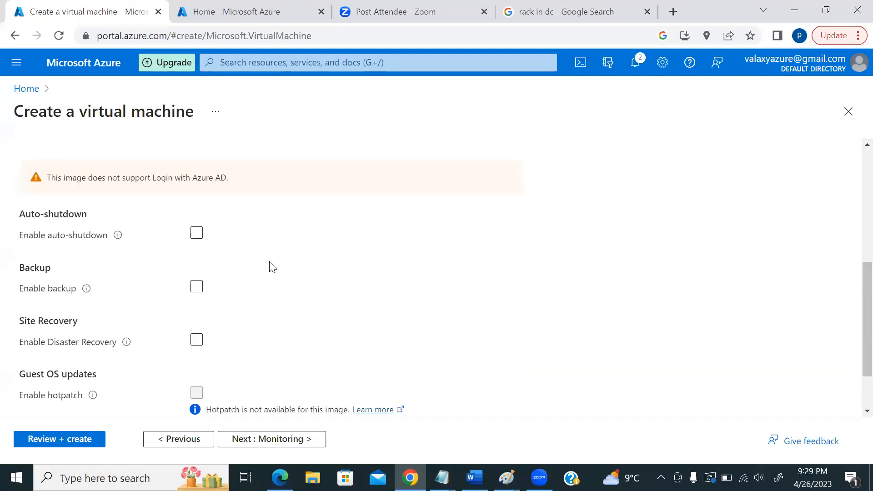
pyautogui.click(196, 236)
pyautogui.click(198, 234)
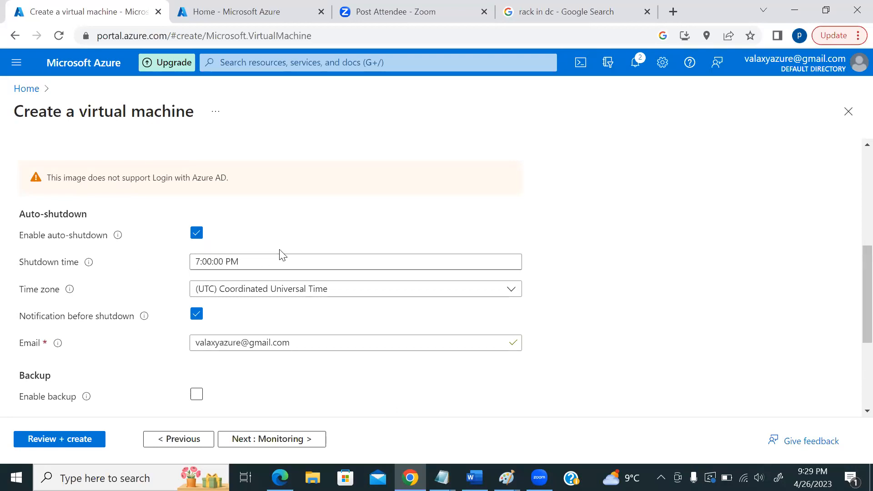
pyautogui.scroll(-3, 558, 253)
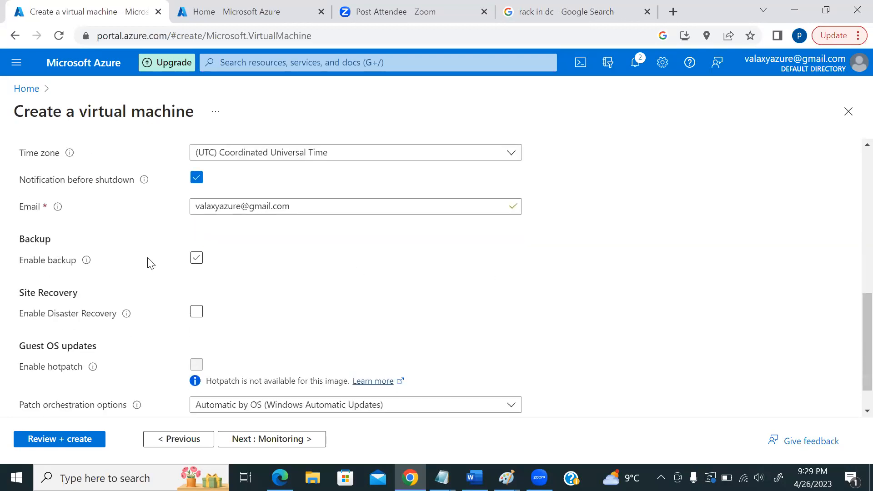
pyautogui.scroll(5, 253, 265)
pyautogui.click(197, 301)
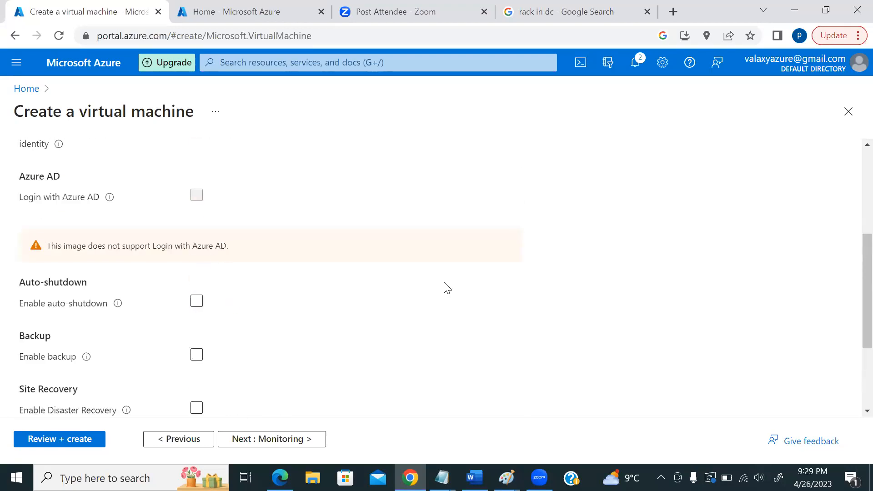
# - Enable backup to view its vault options, turn it off again, and continue to Monitoring
pyautogui.scroll(-3, 187, 240)
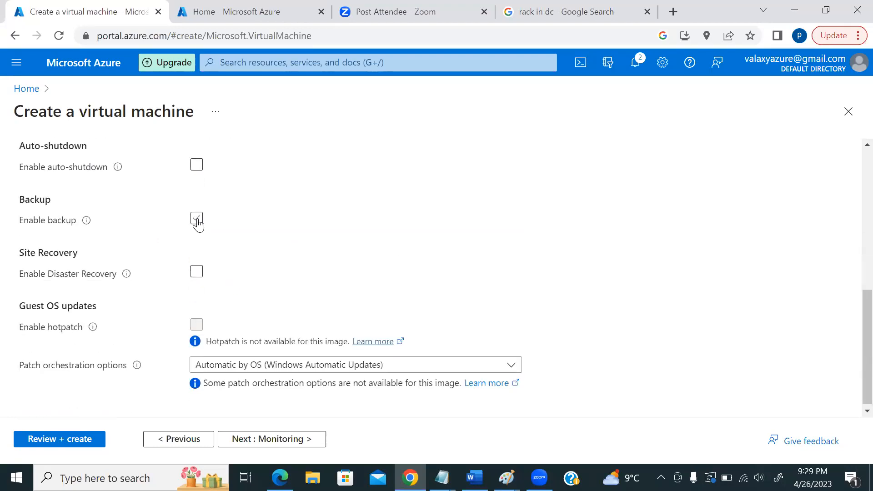
pyautogui.click(196, 219)
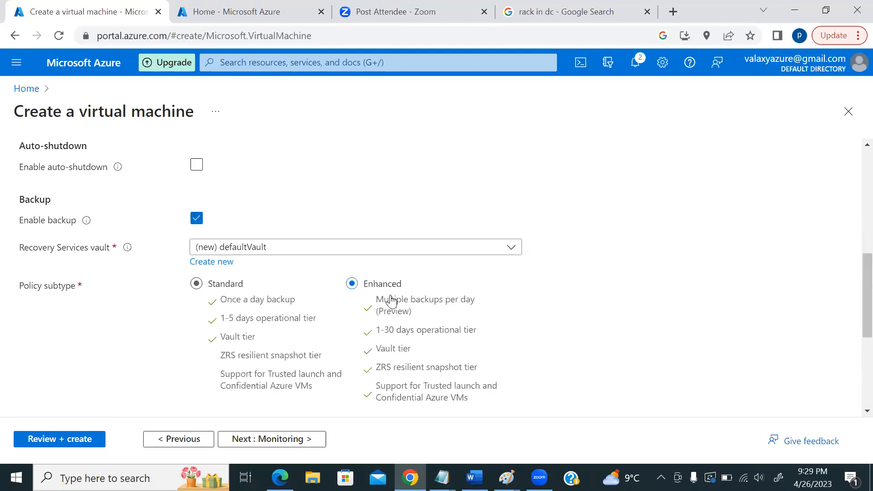
pyautogui.scroll(-2, 114, 331)
pyautogui.scroll(2, 145, 301)
pyautogui.click(197, 218)
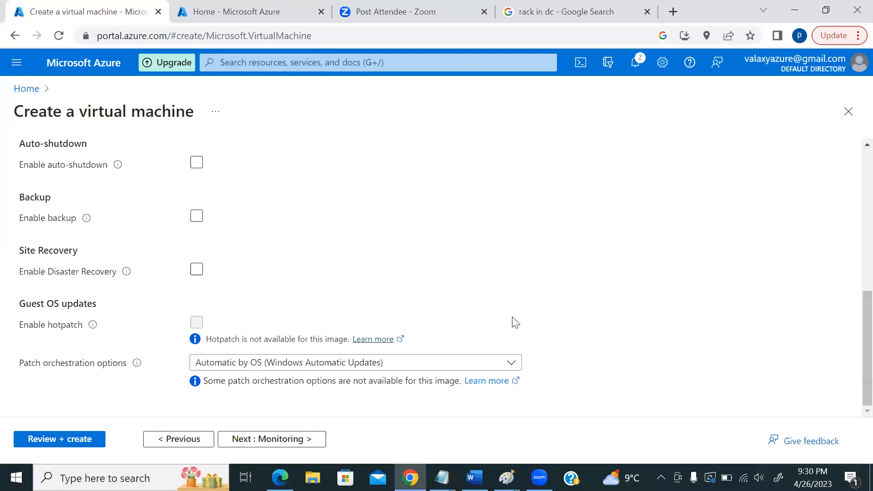
pyautogui.scroll(8, 464, 329)
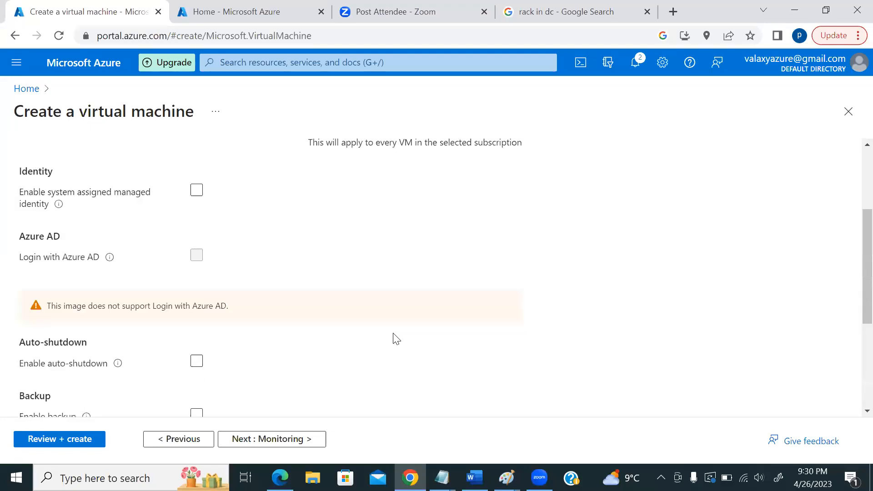
pyautogui.scroll(-8, 360, 345)
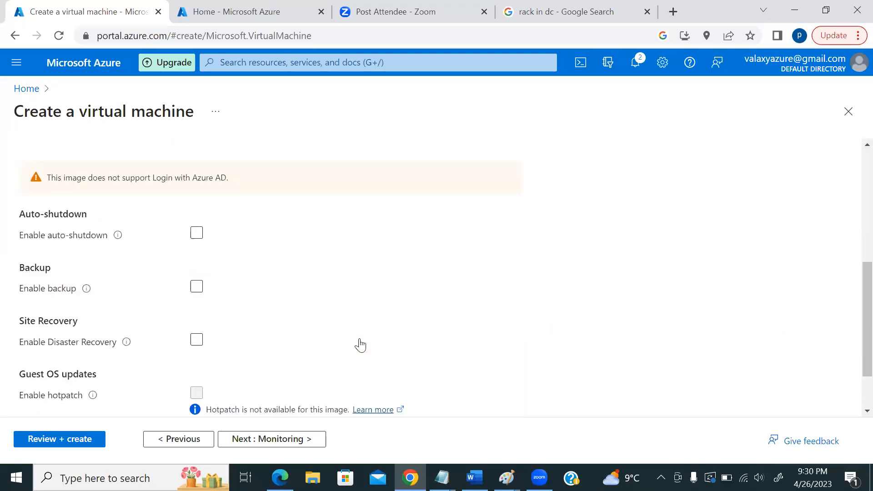
pyautogui.click(276, 441)
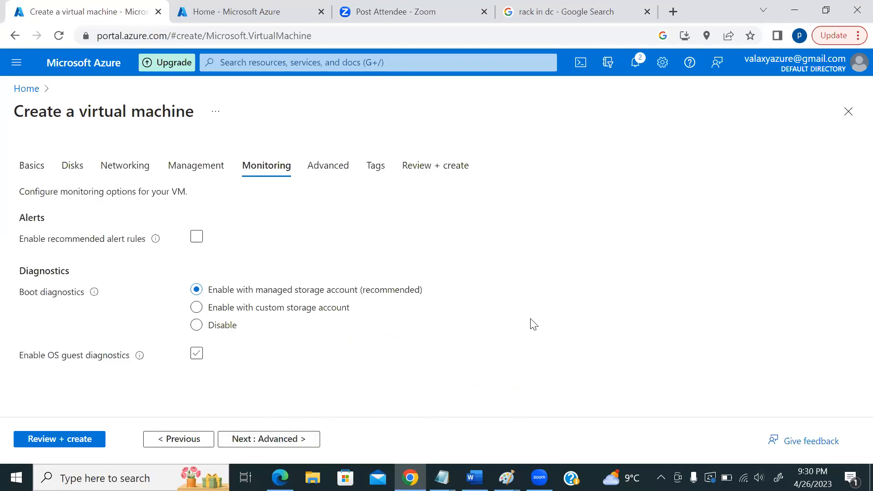
# - Tick Enable recommended alert rules and scroll through its seven suggested thresholds
pyautogui.click(198, 239)
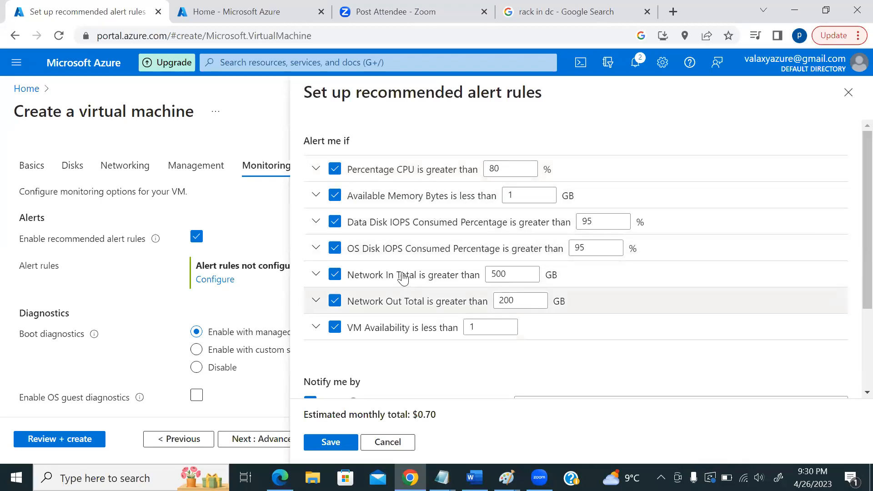
pyautogui.scroll(-3, 379, 359)
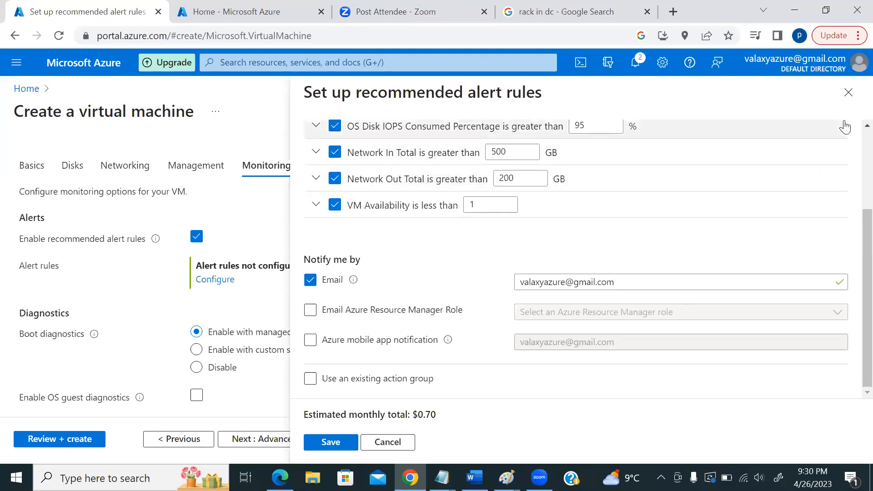
# - Close the alert rules panel unsaved, keep managed-storage boot diagnostics, and go to Advanced
pyautogui.click(848, 92)
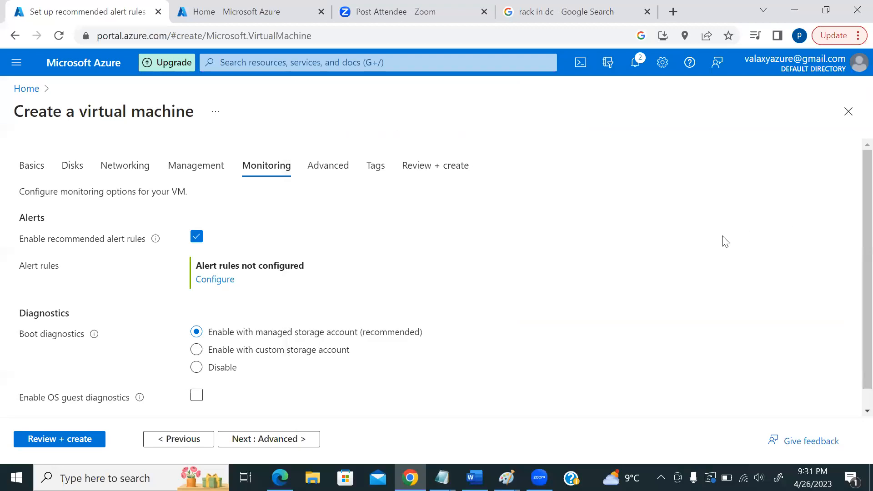
pyautogui.scroll(-1, 408, 306)
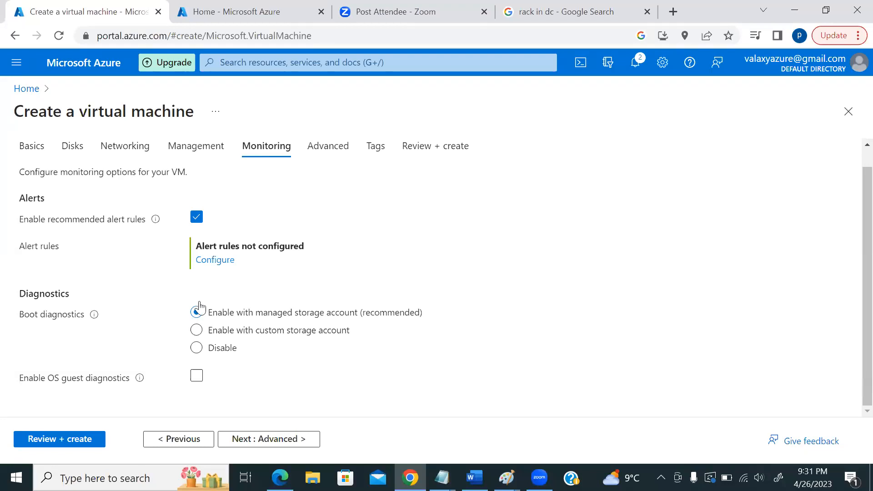
pyautogui.scroll(2, 319, 318)
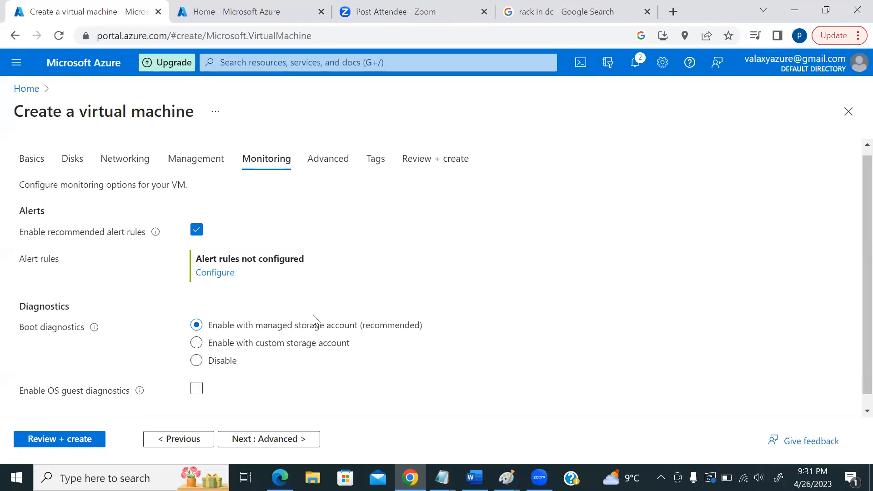
pyautogui.click(331, 167)
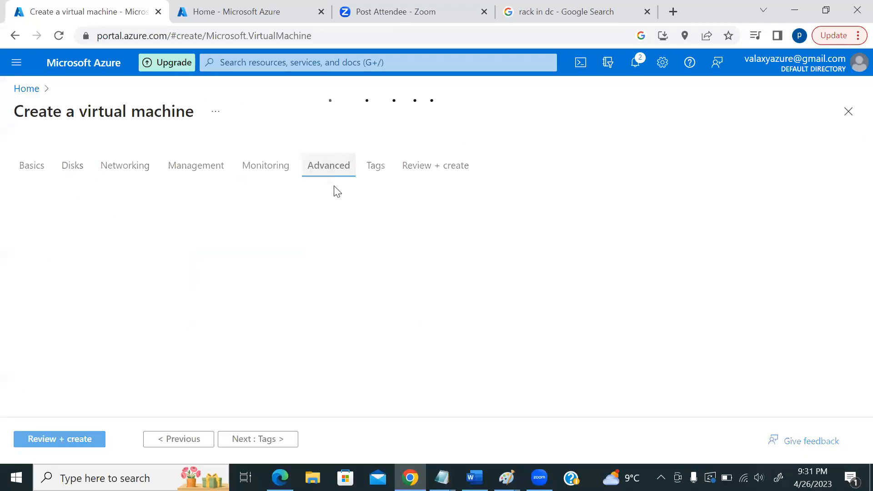
# - Scroll through the Advanced tab's Custom data section, then go to the Tags tab
pyautogui.scroll(-5, 485, 228)
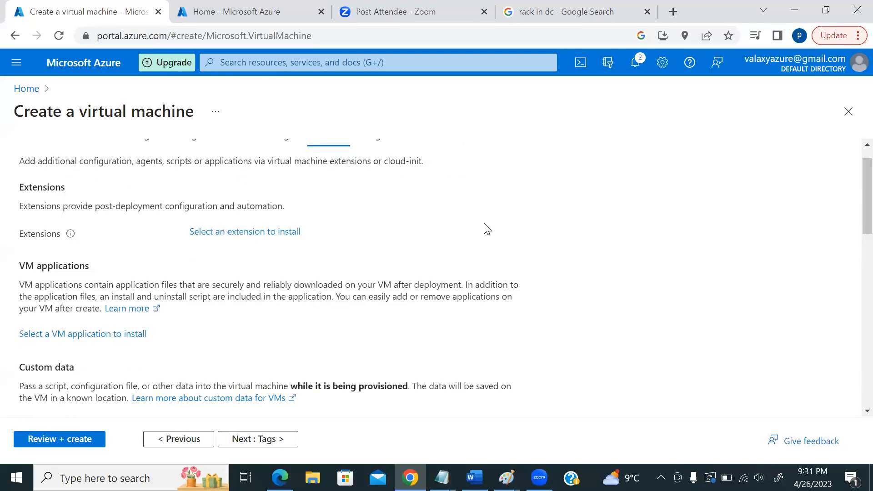
pyautogui.scroll(5, 518, 227)
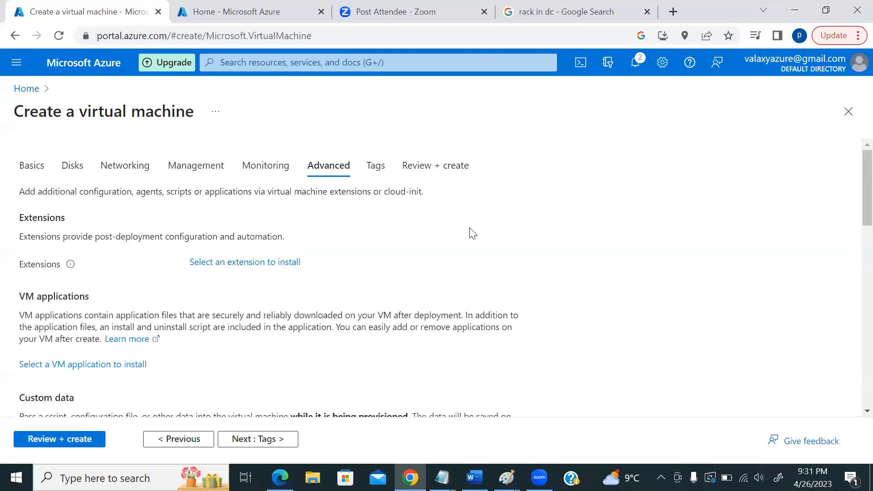
pyautogui.scroll(-5, 473, 233)
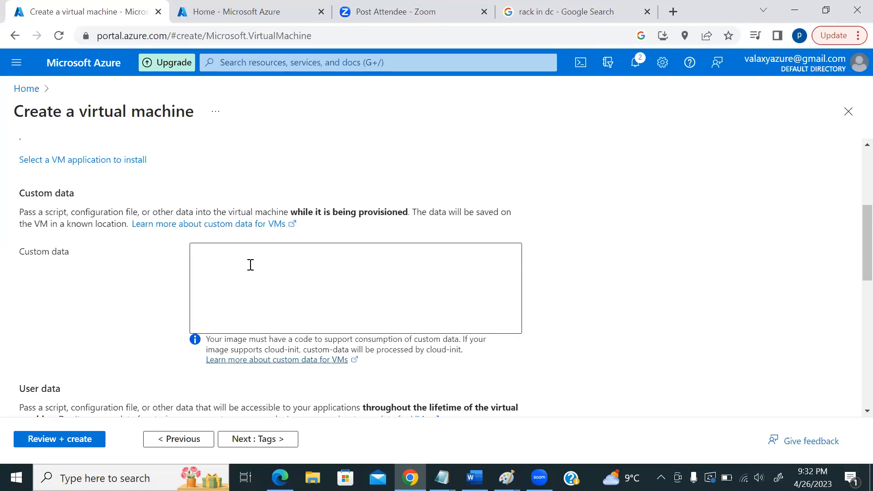
pyautogui.scroll(5, 316, 262)
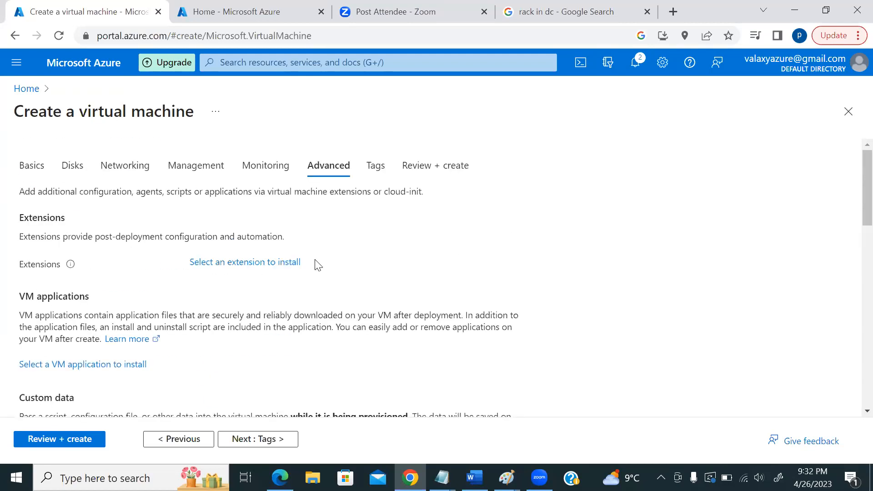
pyautogui.click(376, 165)
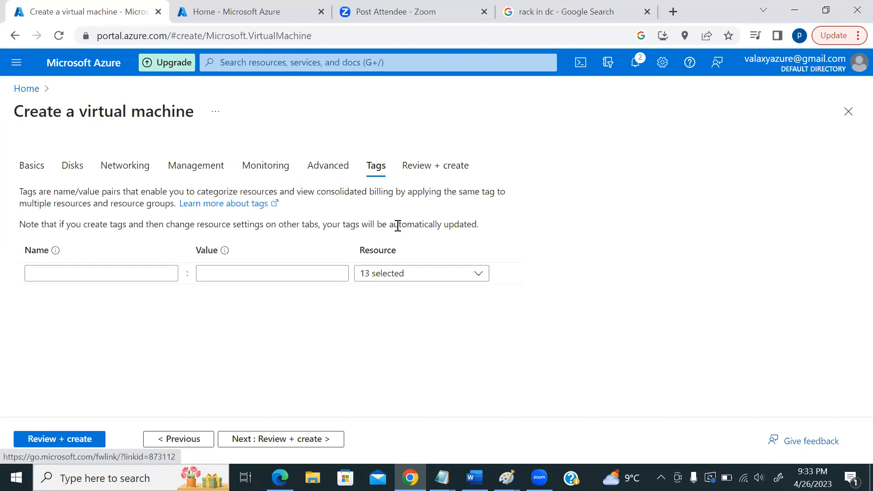
# - Enter a tag named 'development' with the value 'linux'
pyautogui.click(119, 271)
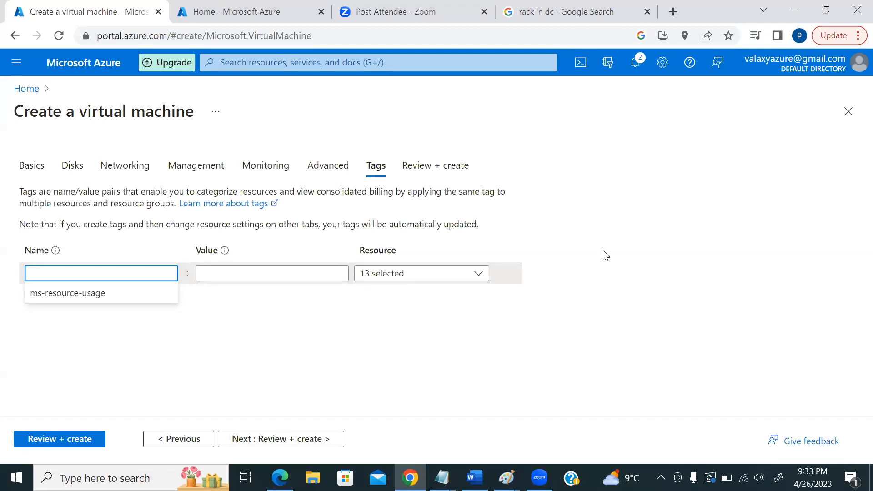
pyautogui.write('development')
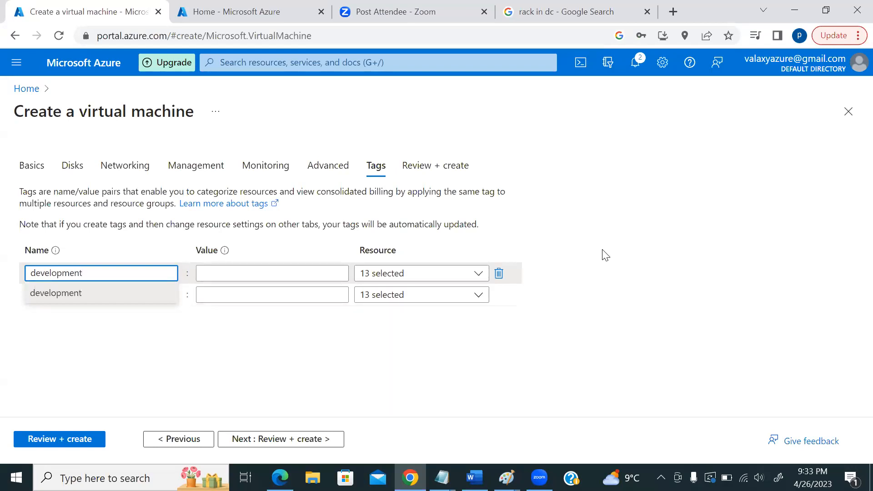
pyautogui.press('Tab')
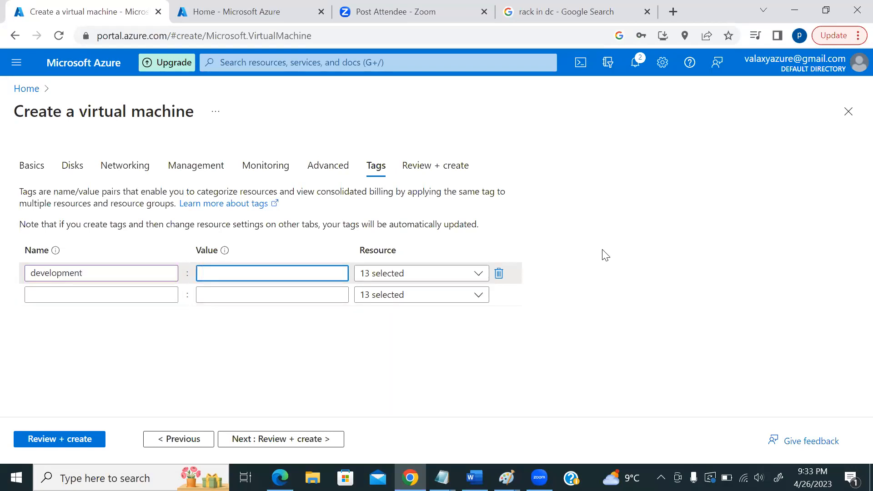
pyautogui.write('linux')
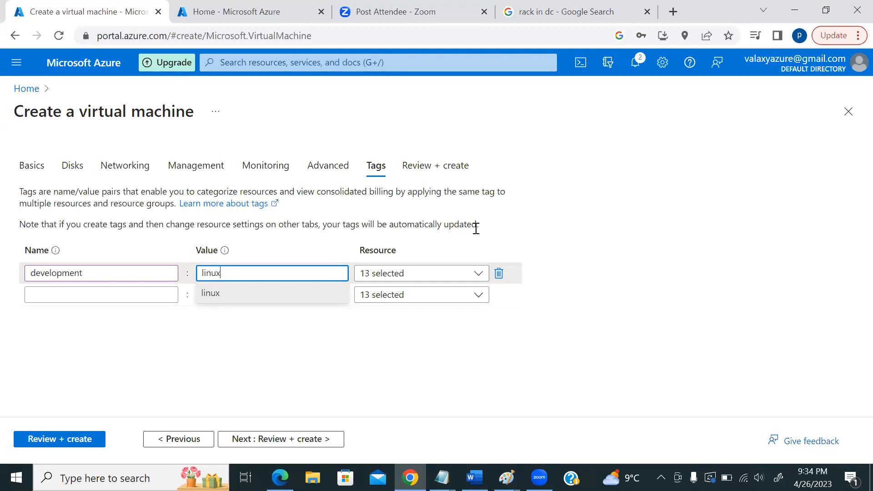
# - Clear the 'development' tag name and 'linux' value, then run Review + create validation
pyautogui.click(690, 211)
pyautogui.moveTo(296, 274); pyautogui.dragTo(130, 269)
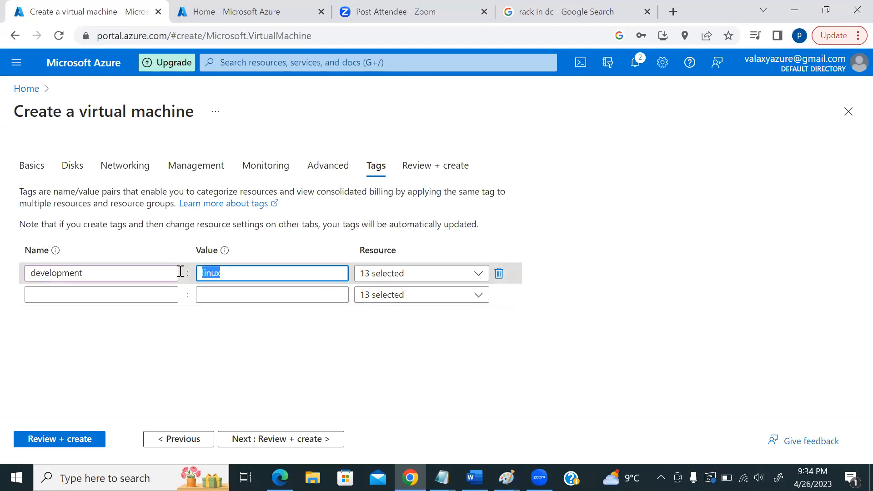
pyautogui.click(175, 272)
pyautogui.click(242, 272)
pyautogui.press('BackSpace')
pyautogui.press('BackSpace')
pyautogui.press('BackSpace')
pyautogui.press('BackSpace')
pyautogui.press('BackSpace')
pyautogui.click(114, 279)
pyautogui.press('BackSpace')
pyautogui.press('BackSpace')
pyautogui.press('BackSpace')
pyautogui.press('BackSpace')
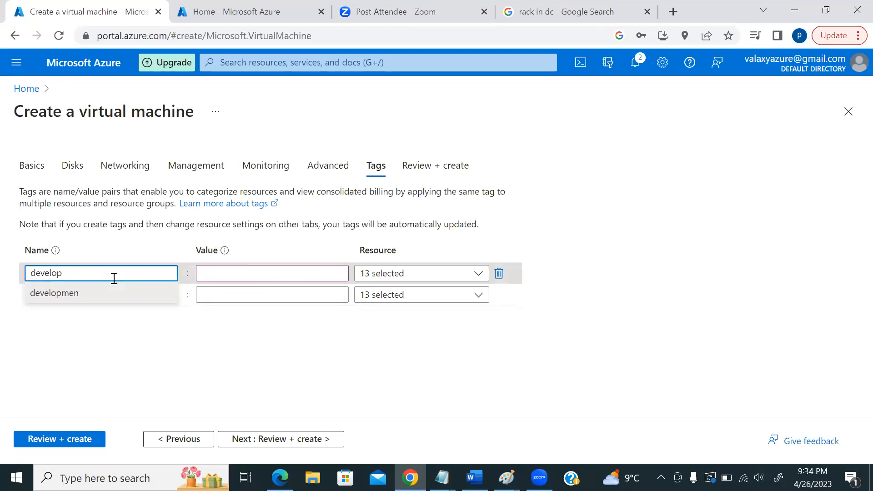
pyautogui.press('BackSpace')
pyautogui.press('BackSpace')
pyautogui.press('BackSpace')
pyautogui.press('BackSpace')
pyautogui.press('BackSpace')
pyautogui.press('BackSpace')
pyautogui.press('BackSpace')
pyautogui.click(724, 256)
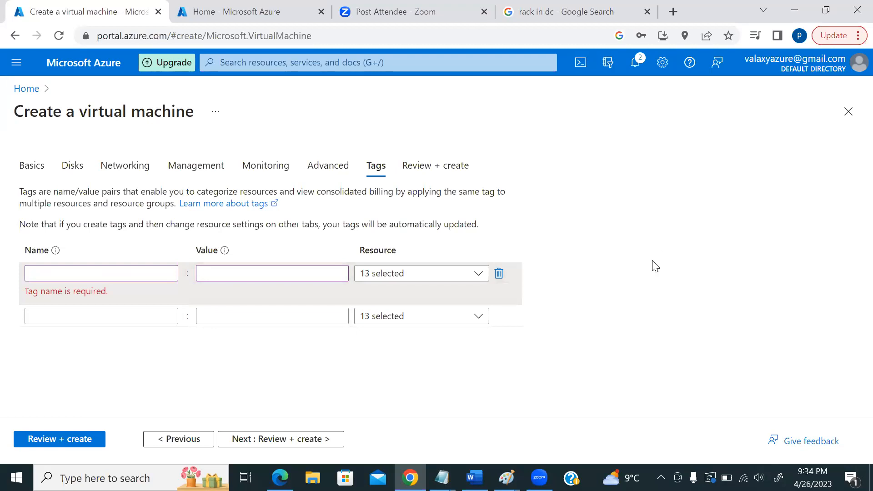
pyautogui.click(66, 439)
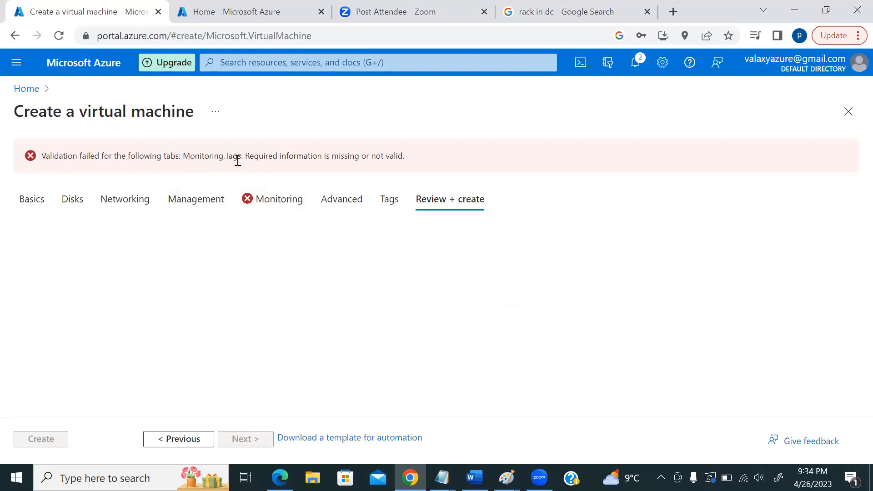
# - Uncheck Enable recommended alert rules on Monitoring and rerun the Review + create validation
pyautogui.click(268, 203)
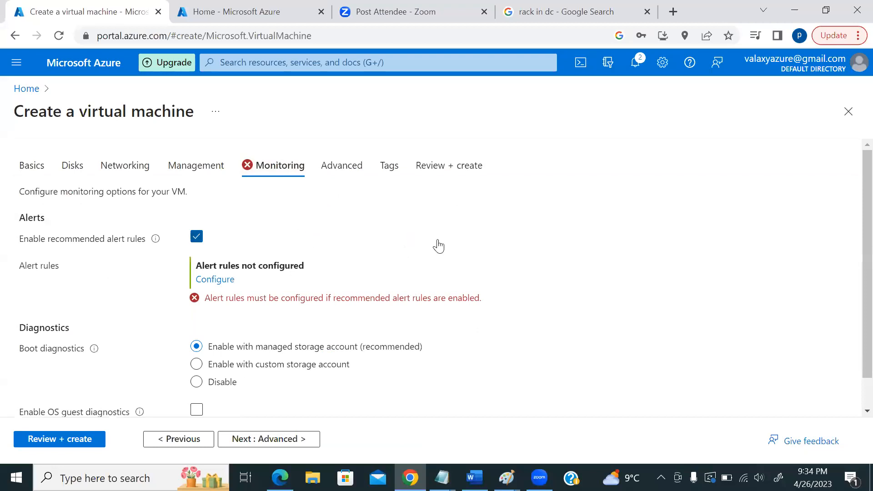
pyautogui.scroll(-1, 318, 236)
pyautogui.click(195, 201)
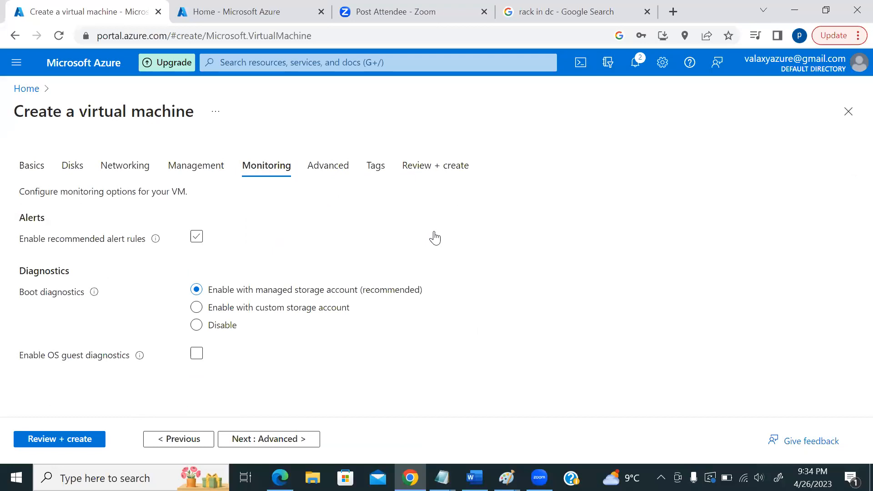
pyautogui.click(78, 440)
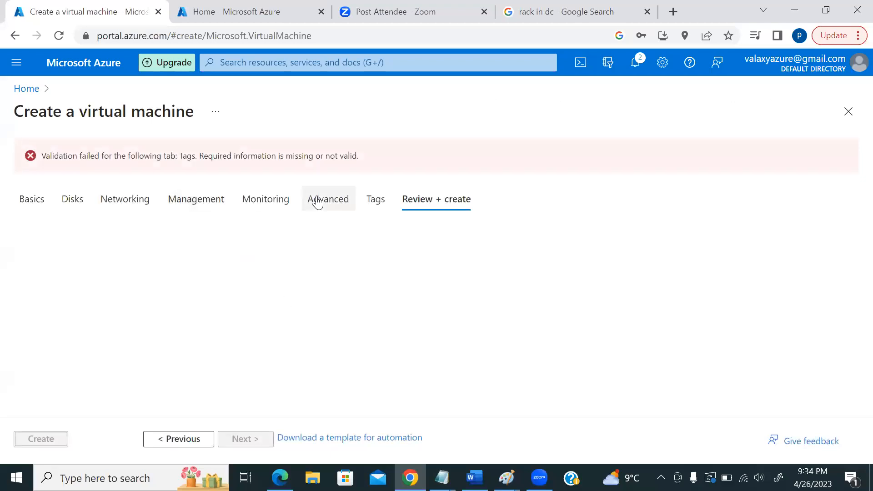
# - Delete the empty tag row on Tags and revalidate, showing Standard B2s at 3.8953 INR/hr
pyautogui.click(376, 203)
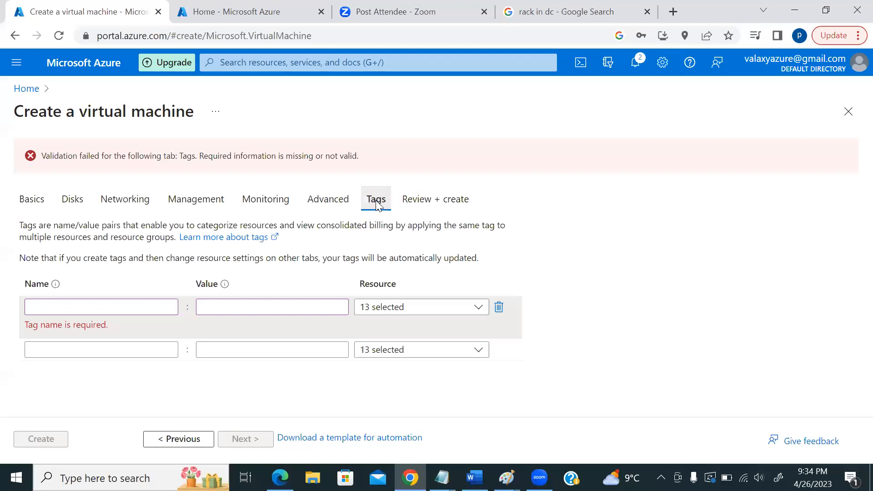
pyautogui.click(498, 272)
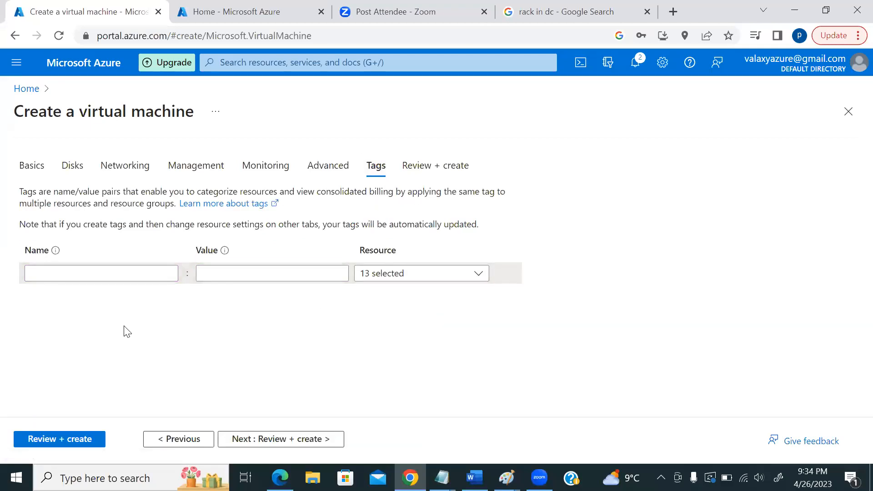
pyautogui.click(60, 440)
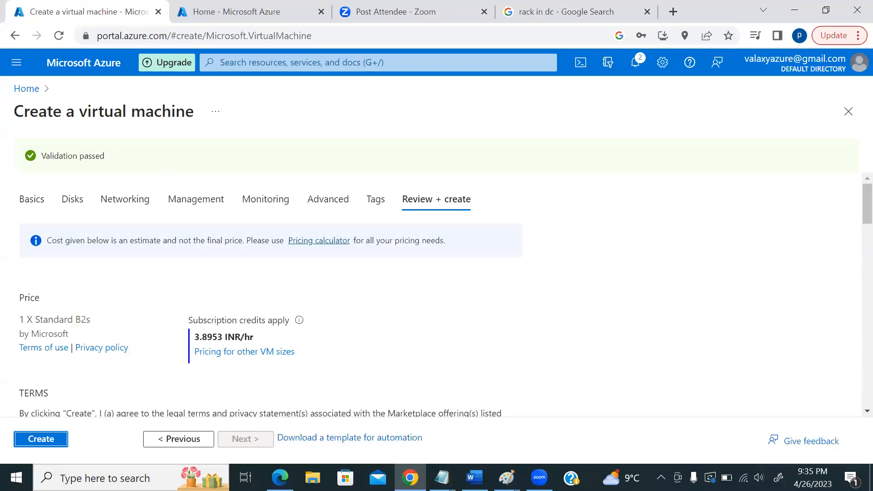
# - Bring up the storage diagram in Paint and draw a new rectangle at its lower right
pyautogui.click(506, 478)
pyautogui.click(775, 436)
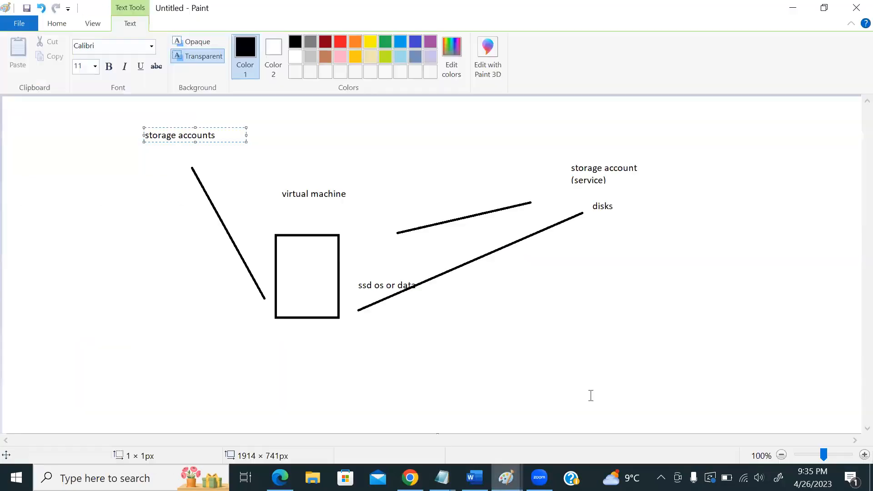
pyautogui.click(58, 24)
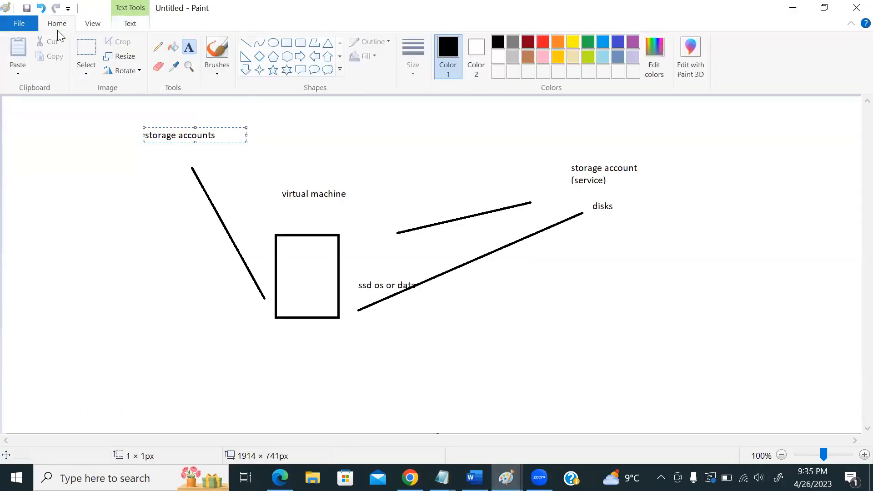
pyautogui.click(286, 43)
pyautogui.moveTo(516, 335); pyautogui.dragTo(563, 400)
pyautogui.click(486, 366)
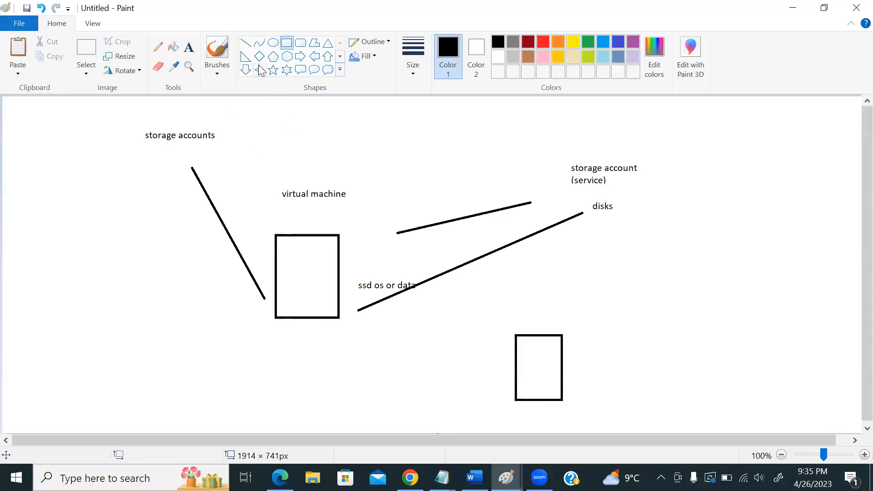
# - Add a diagonal line labelled 'skeleton -- api call to different B1 server - 2 cpu 4 gb ram -- compute'
pyautogui.click(245, 43)
pyautogui.moveTo(589, 327); pyautogui.dragTo(620, 304)
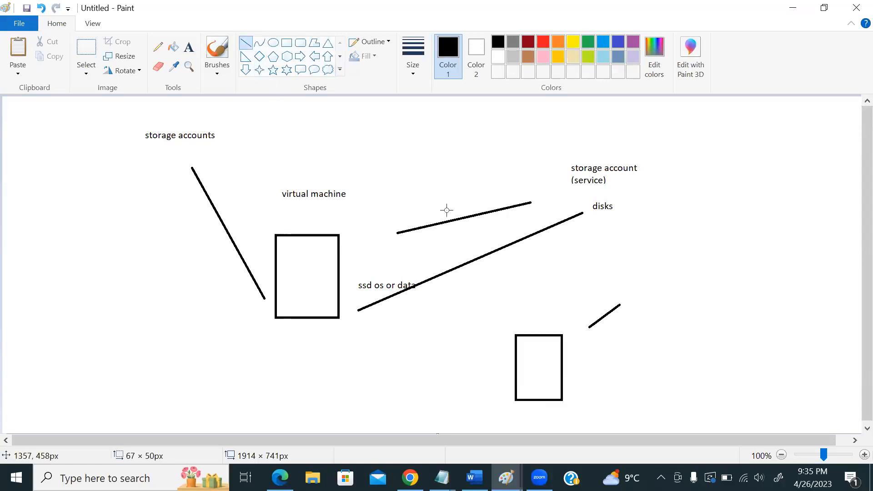
pyautogui.click(189, 47)
pyautogui.click(627, 303)
pyautogui.write('skeleton -- api call to differe')
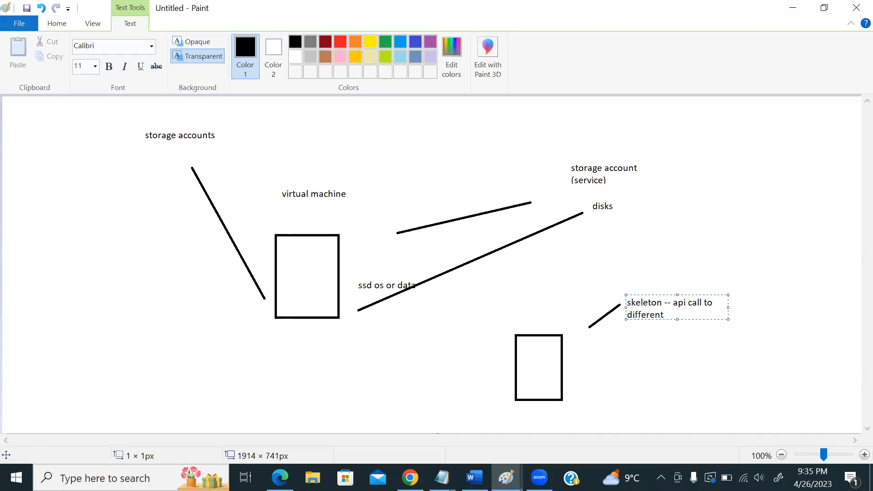
pyautogui.write('nt B1 server - 2 cpu 4 gb ram -- compute')
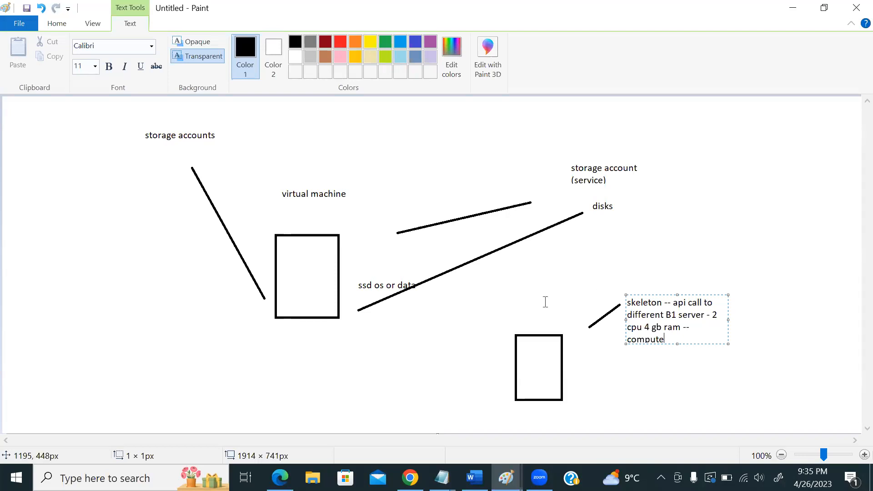
# - Draw two lines from the lower rectangle and label them 'network' and 'disks'
pyautogui.click(57, 23)
pyautogui.click(245, 43)
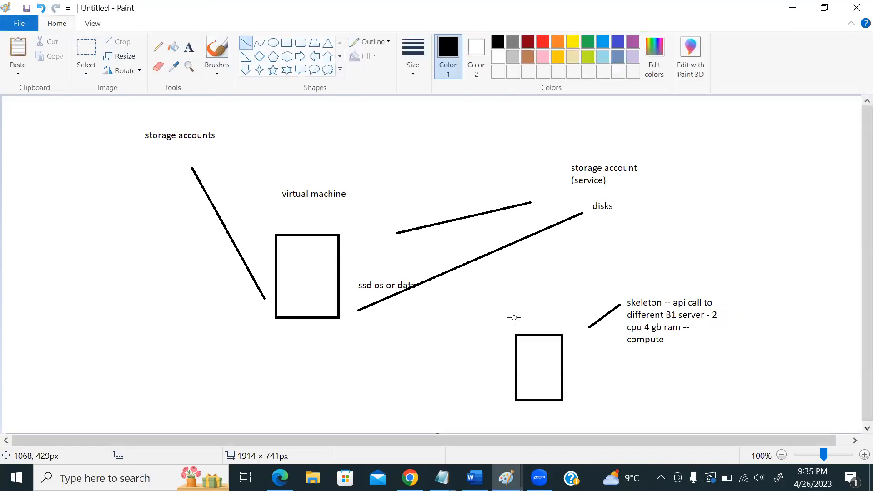
pyautogui.moveTo(593, 372); pyautogui.dragTo(639, 381)
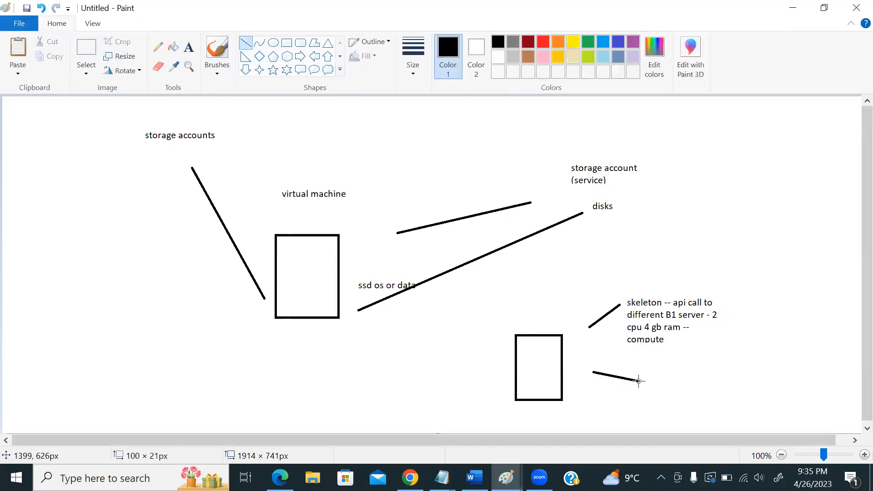
pyautogui.click(189, 47)
pyautogui.click(660, 383)
pyautogui.write('network')
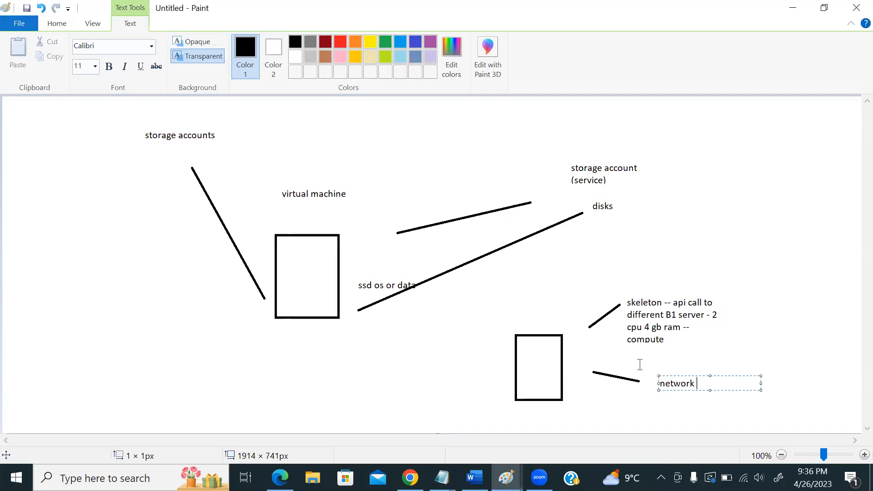
pyautogui.click(57, 24)
pyautogui.click(246, 42)
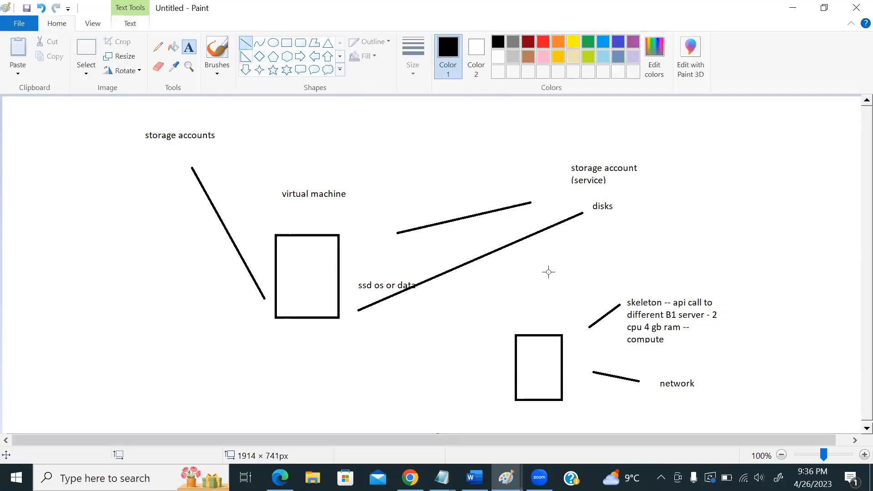
pyautogui.moveTo(646, 364); pyautogui.dragTo(756, 352)
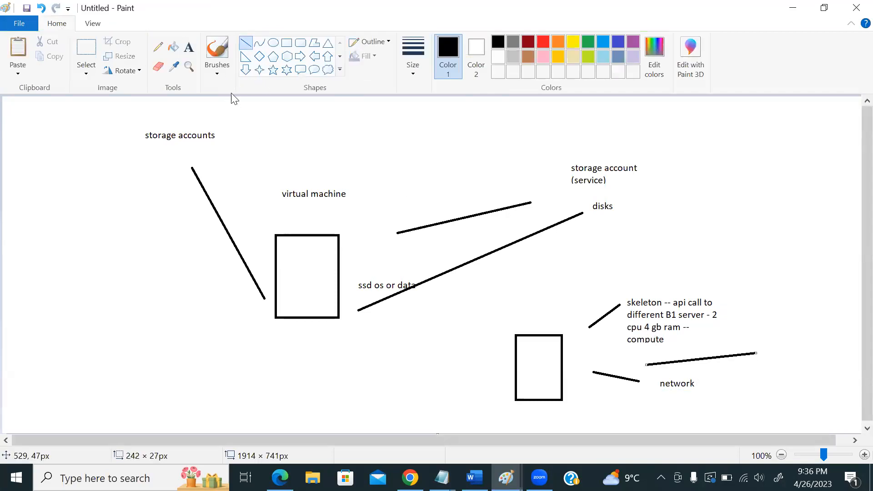
pyautogui.click(189, 47)
pyautogui.click(773, 349)
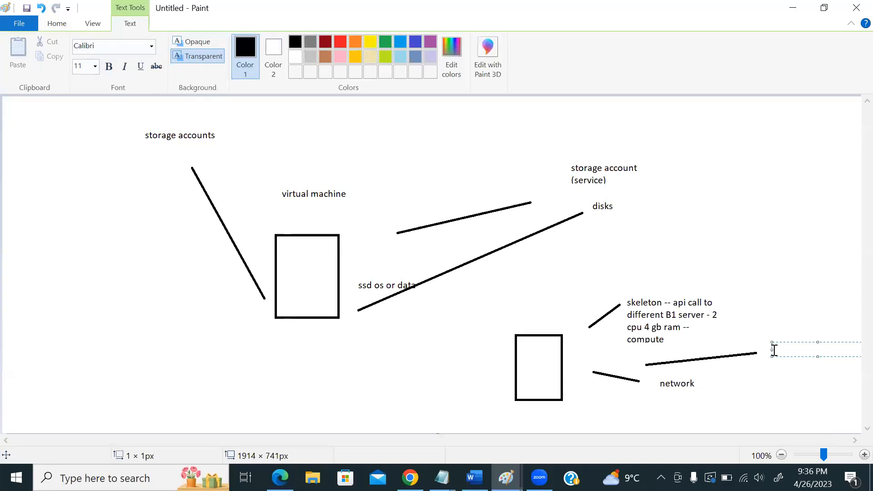
pyautogui.write('disks')
# - Back in the browser, review the validated tes01 Review + create summary and create the VM
pyautogui.hotkey('alt', 'Tab')
pyautogui.moveTo(42, 152); pyautogui.dragTo(142, 163)
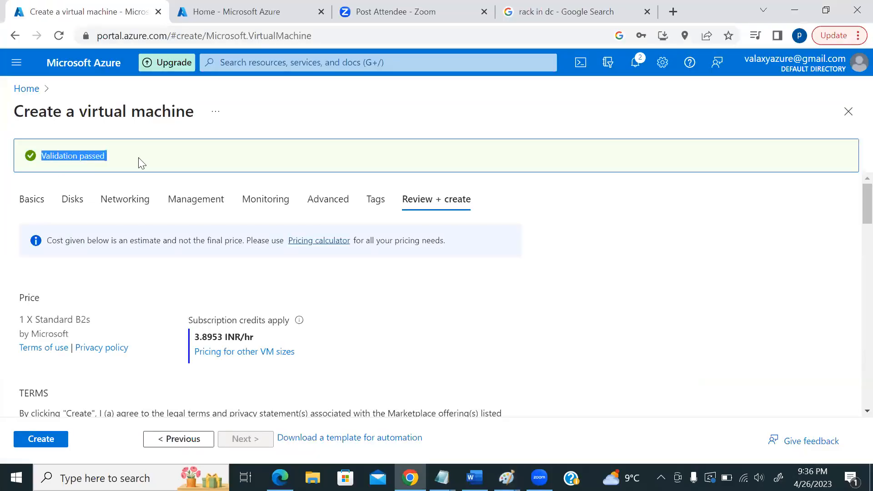
pyautogui.click(727, 273)
pyautogui.scroll(-20, 524, 279)
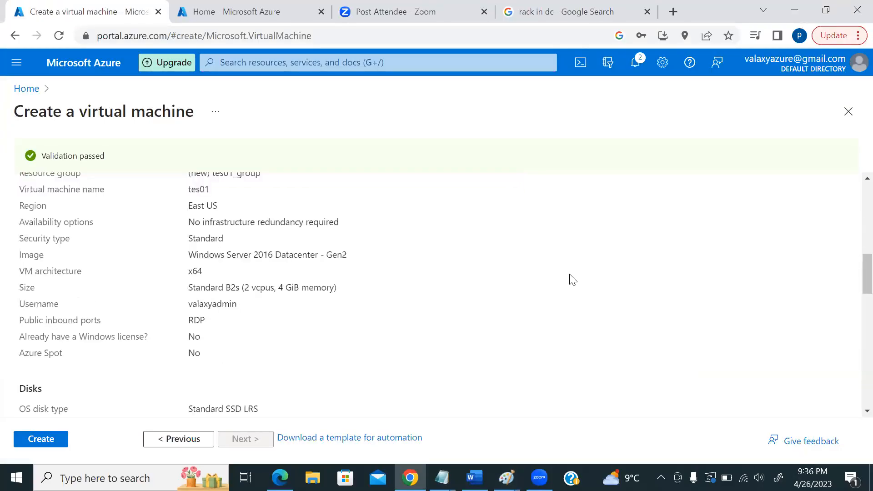
pyautogui.click(39, 438)
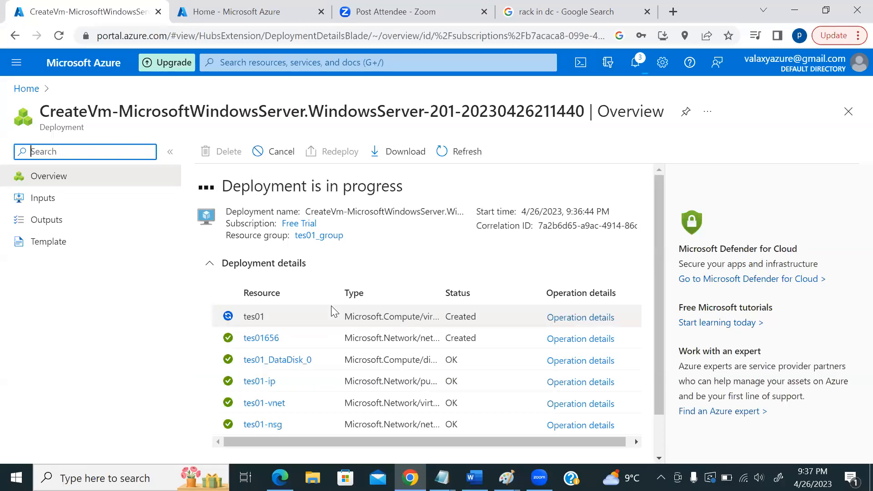
# - Drag the Type/Status divider to widen the deployment table's Type column, showing full type names
pyautogui.scroll(-1, 345, 301)
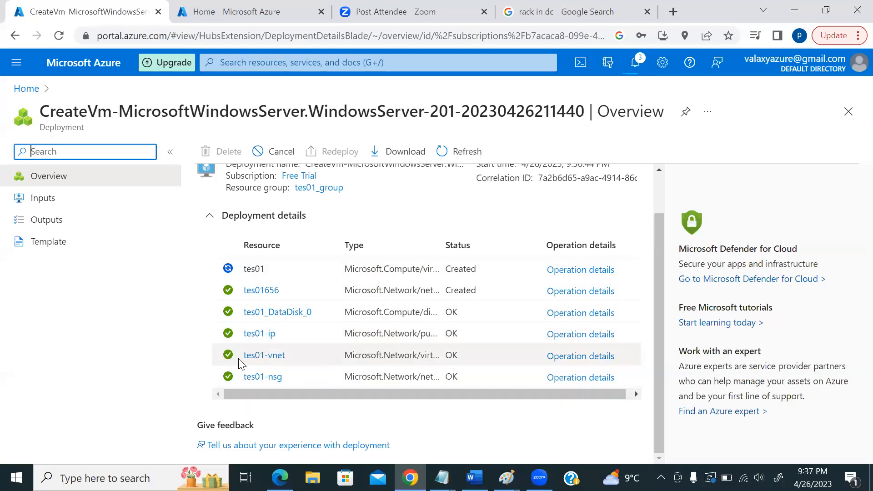
pyautogui.scroll(1, 273, 359)
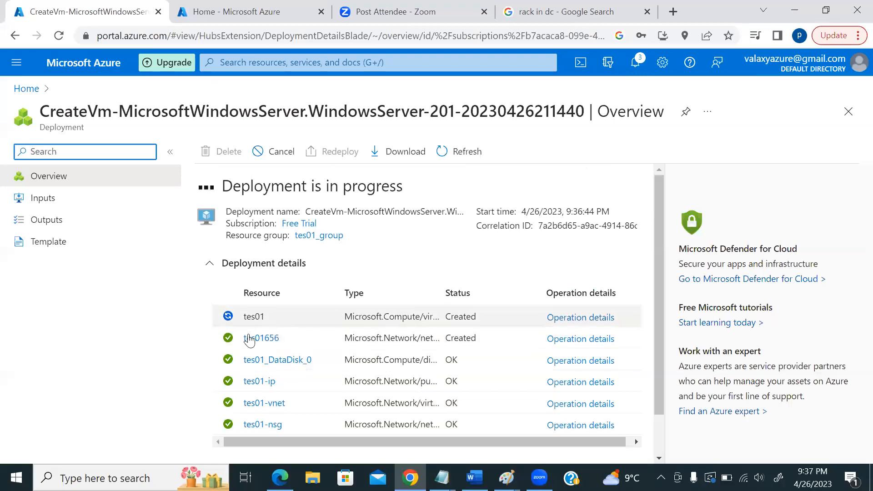
pyautogui.scroll(-1, 500, 363)
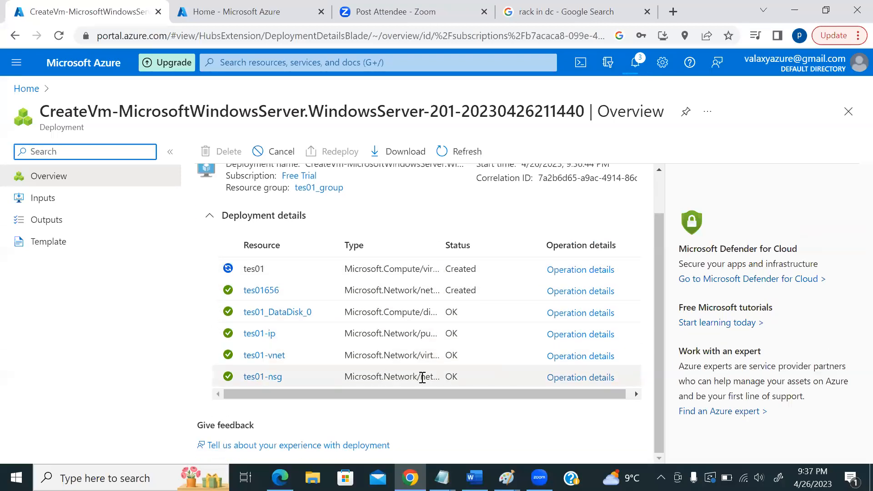
pyautogui.moveTo(441, 250); pyautogui.dragTo(516, 264)
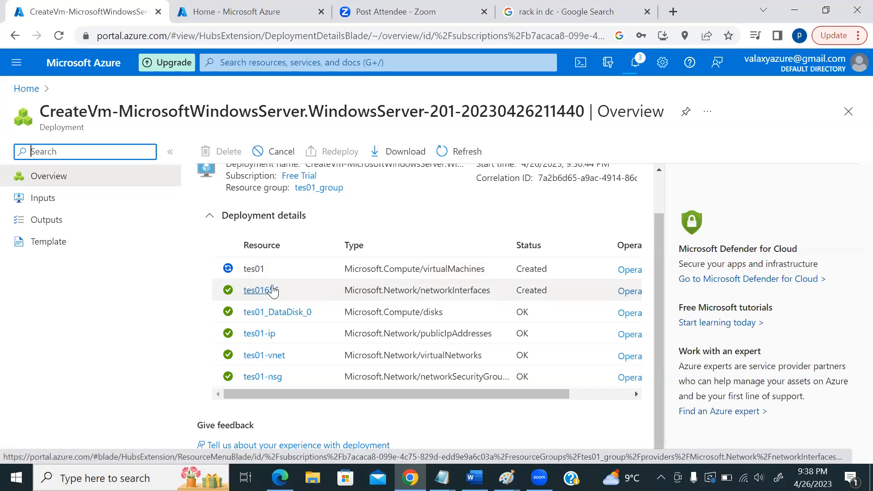
pyautogui.scroll(2, 318, 296)
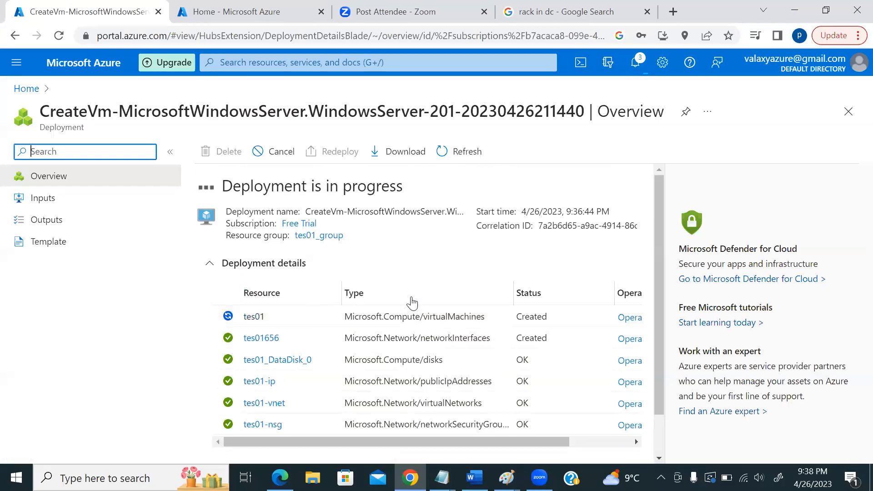
pyautogui.scroll(-2, 399, 307)
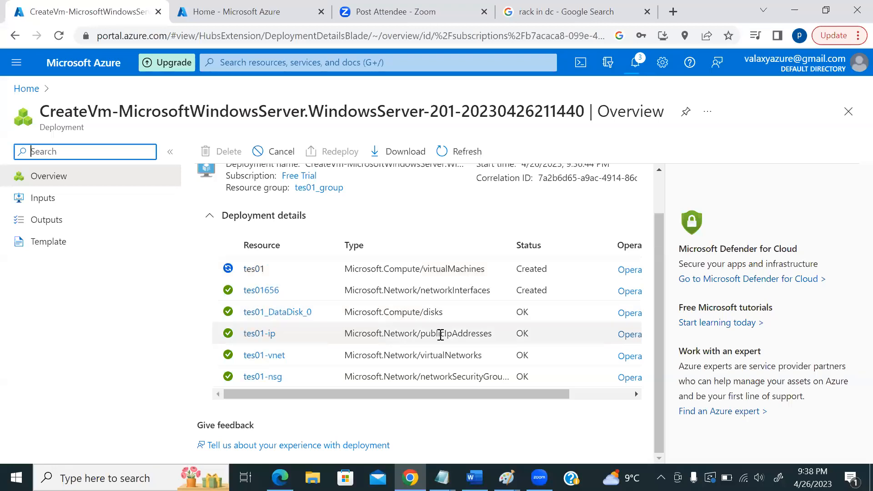
pyautogui.scroll(2, 446, 336)
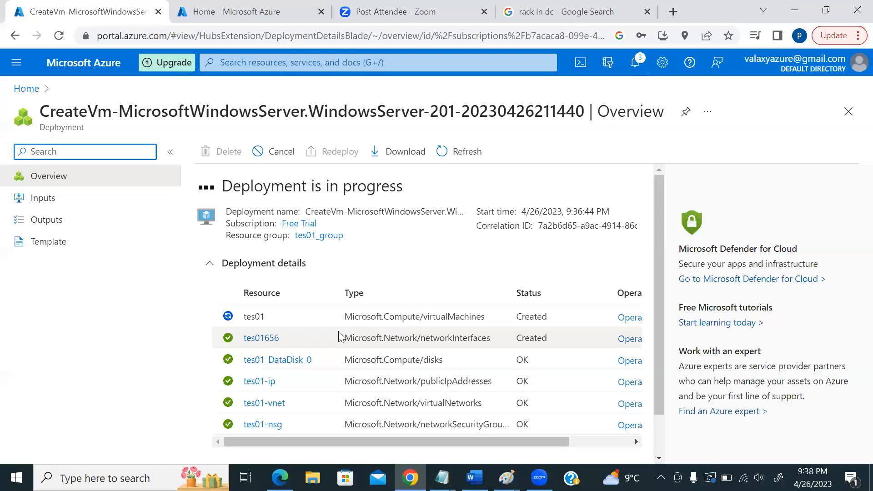
pyautogui.scroll(-2, 339, 364)
pyautogui.scroll(2, 334, 291)
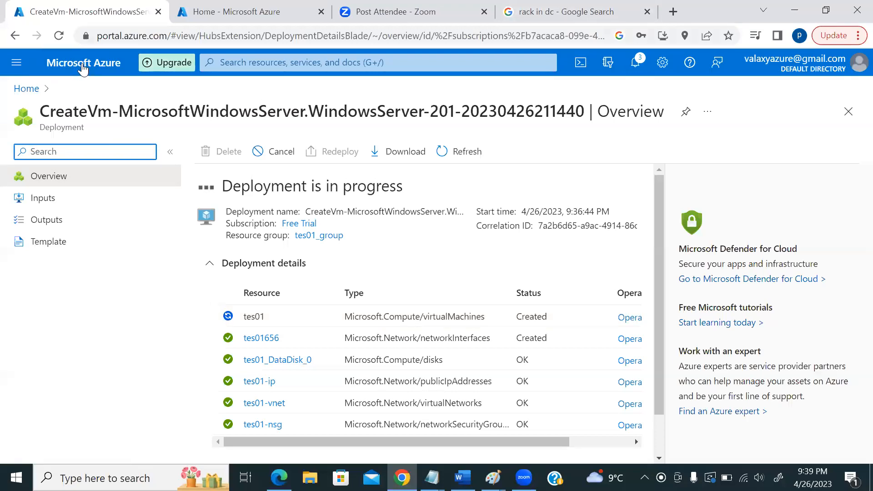
# - Reload the tes01 deployment overview from the address bar and dismiss the remaining-credit notification
pyautogui.click(205, 36)
pyautogui.press('Return')
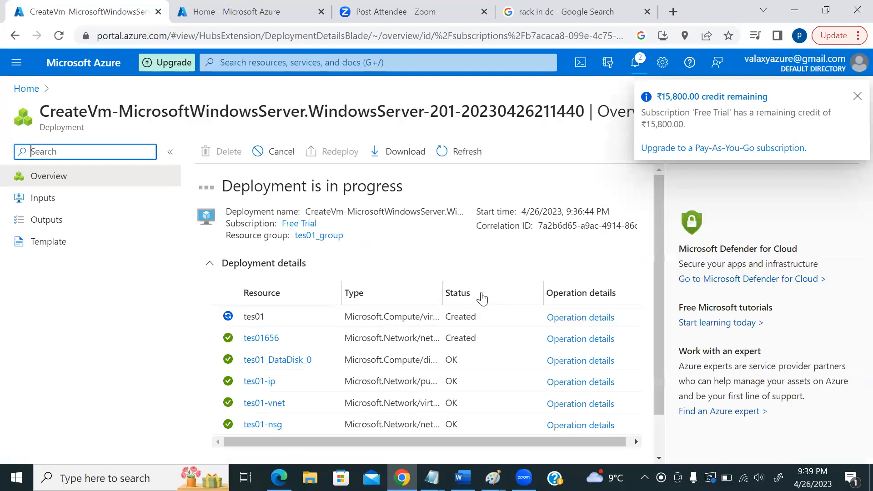
pyautogui.click(857, 96)
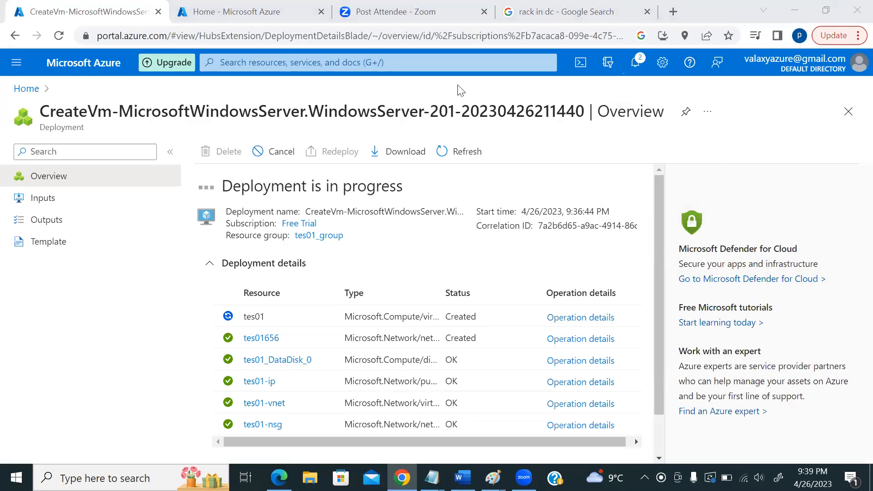
# - Open the Azure portal home page in a new browser tab and switch to it
pyautogui.middleClick(75, 68)
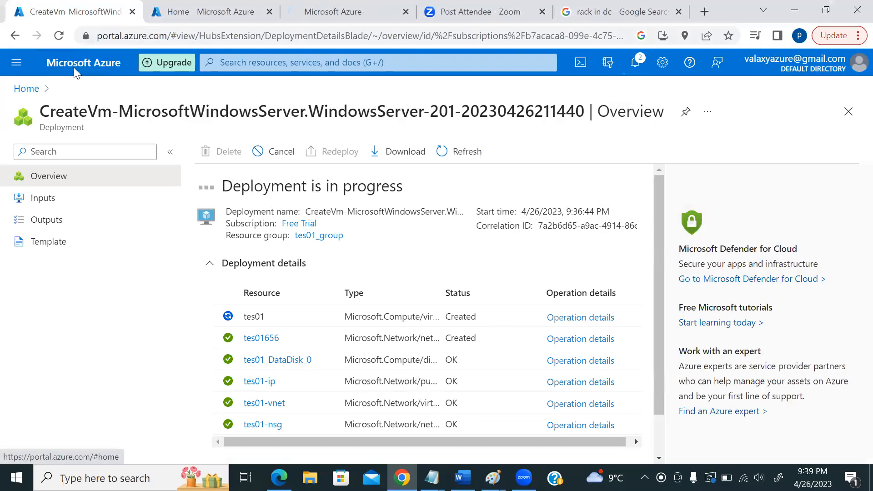
pyautogui.click(335, 12)
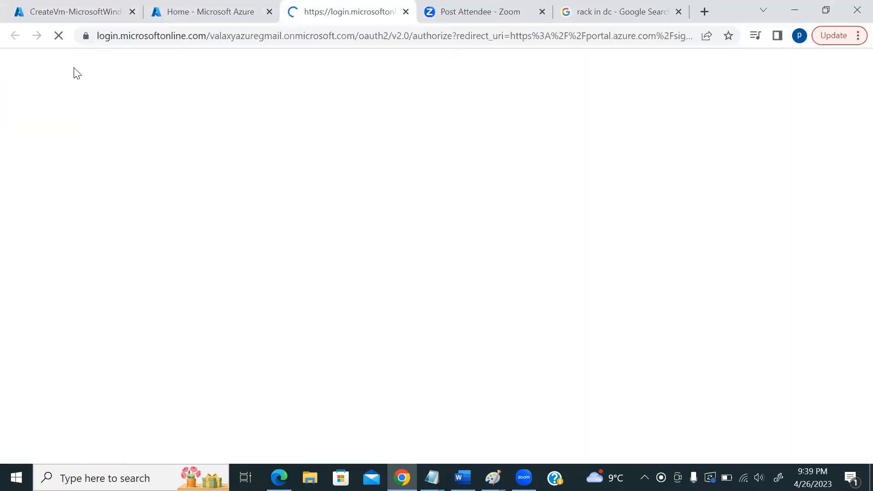
pyautogui.hotkey('ctrl', 'l')
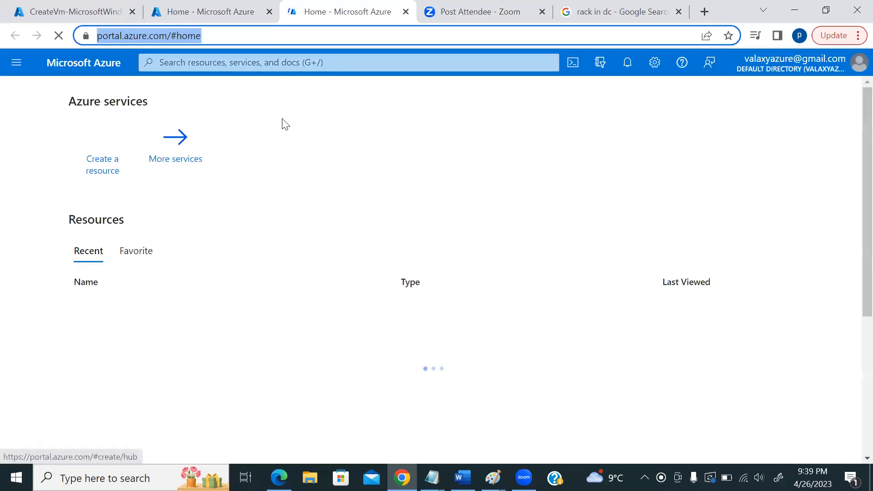
# - Search for 'storage account' and open the Storage accounts list
pyautogui.click(224, 62)
pyautogui.write('stora')
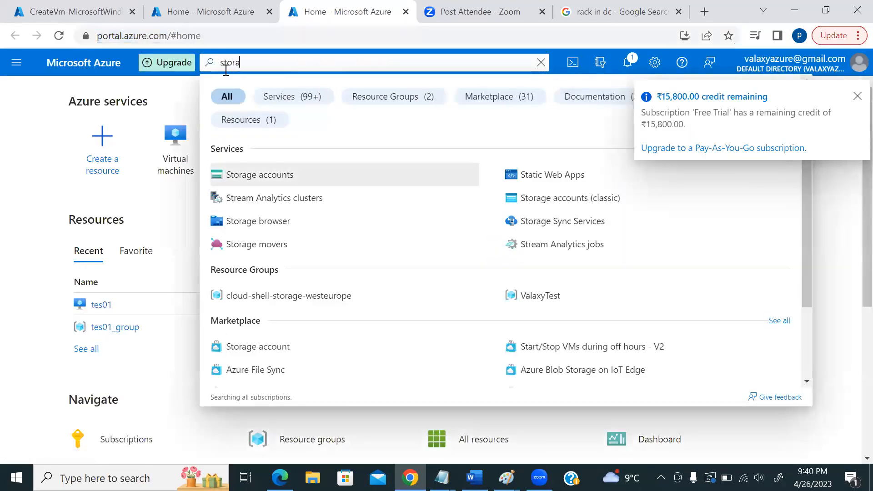
pyautogui.write('ge account')
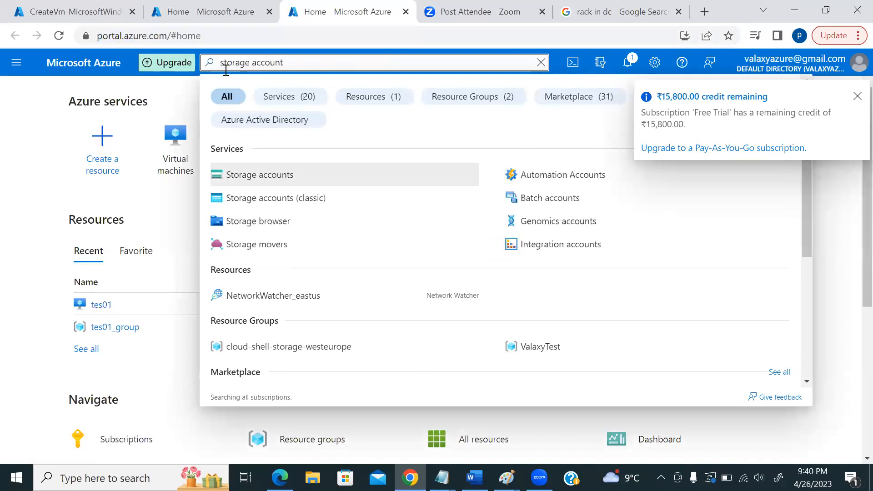
pyautogui.click(276, 180)
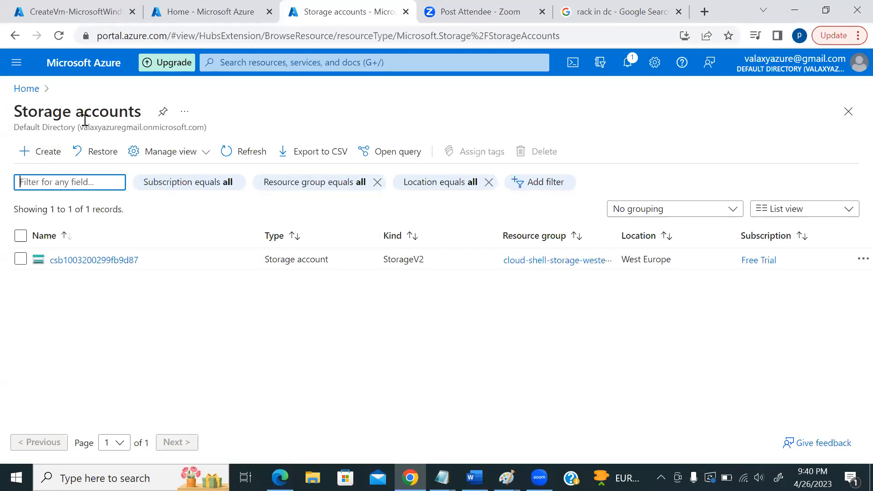
# - From the deployment tab go Home, then Resource groups, and open the empty ValaxyTest group
pyautogui.click(53, 14)
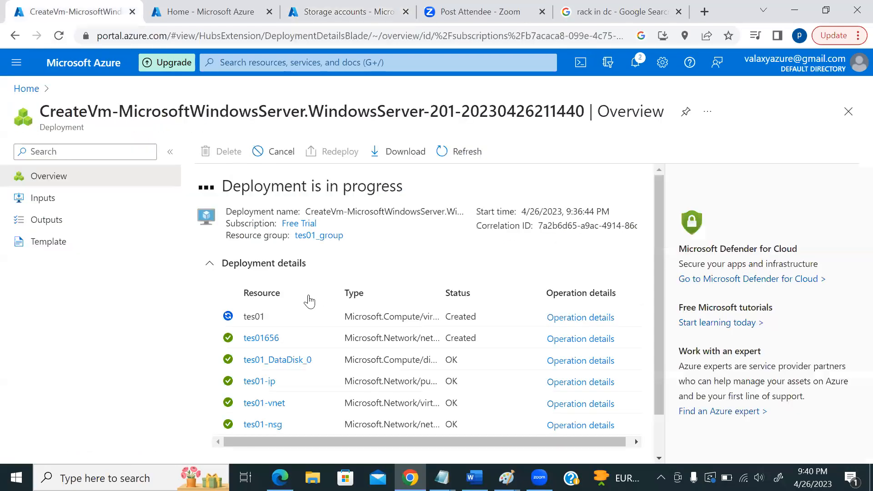
pyautogui.click(36, 88)
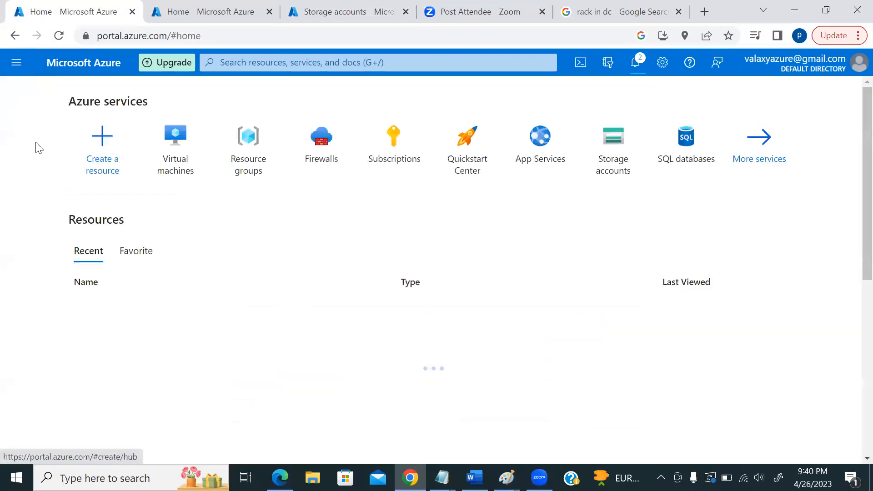
pyautogui.click(254, 168)
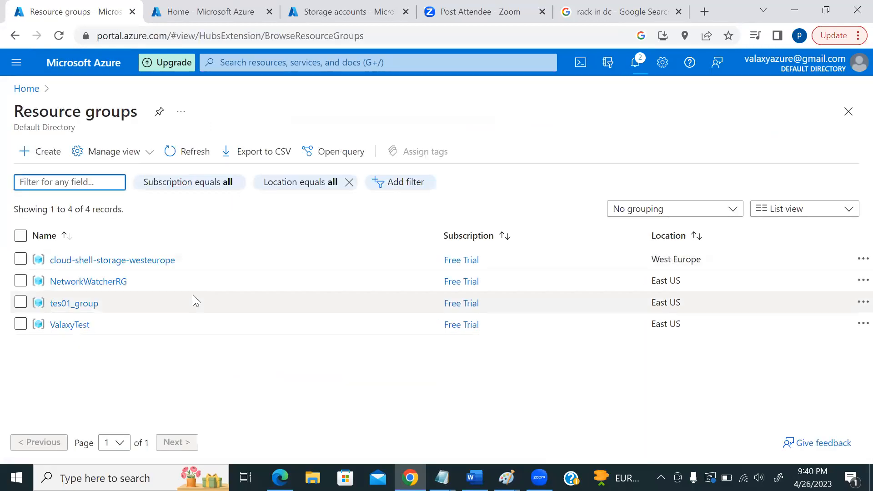
pyautogui.click(74, 326)
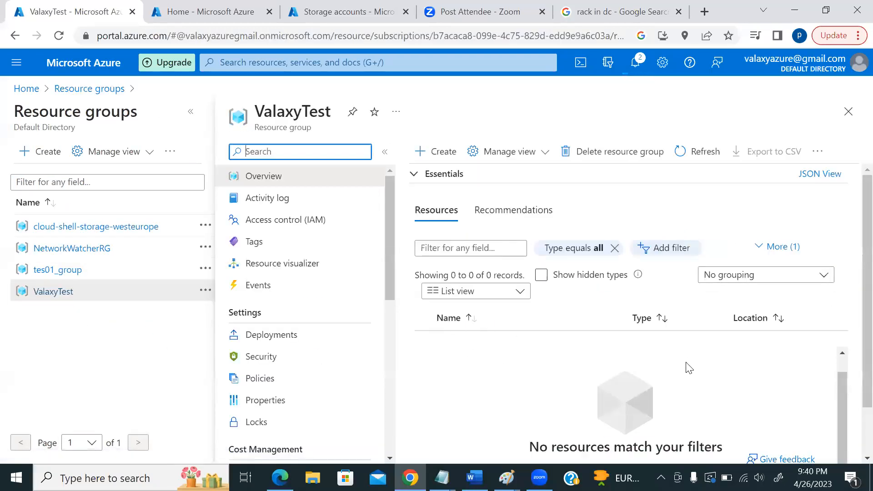
pyautogui.scroll(-1, 743, 366)
pyautogui.scroll(1, 744, 369)
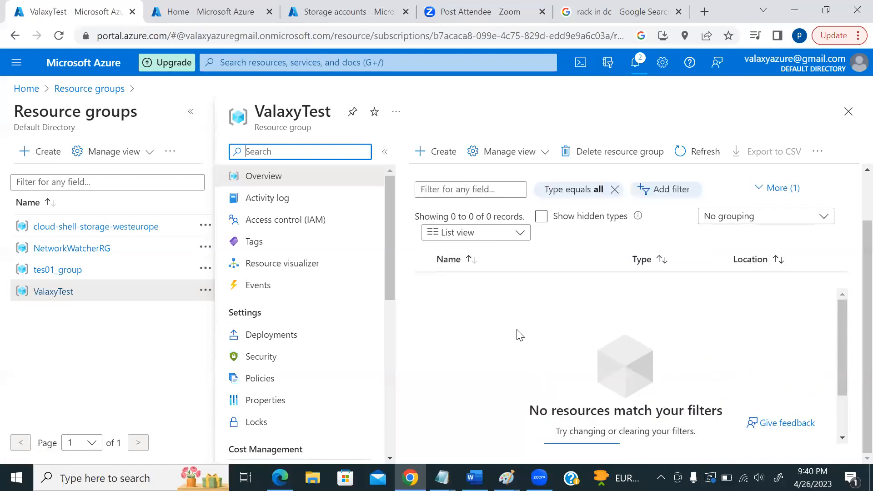
pyautogui.scroll(-3, 319, 307)
pyautogui.scroll(-3, 316, 306)
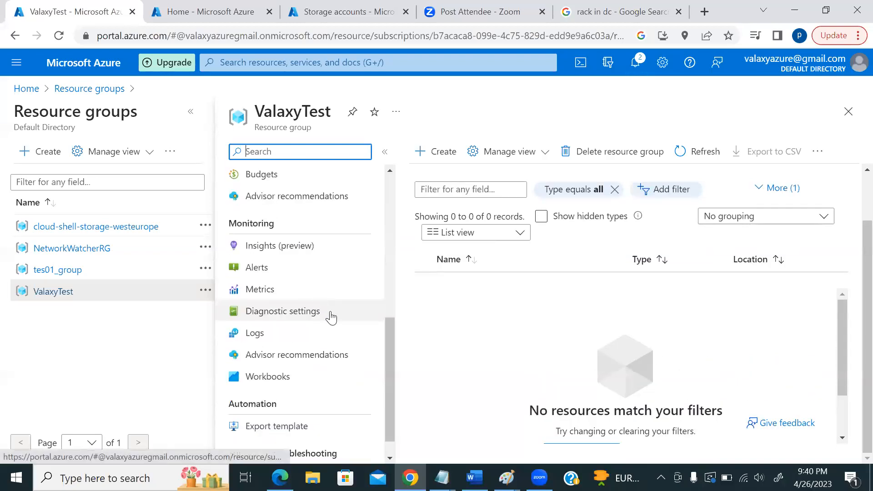
pyautogui.scroll(6, 335, 318)
# - Open tes01_group, scroll through its seven East US resources, then return via the Home breadcrumb
pyautogui.click(64, 271)
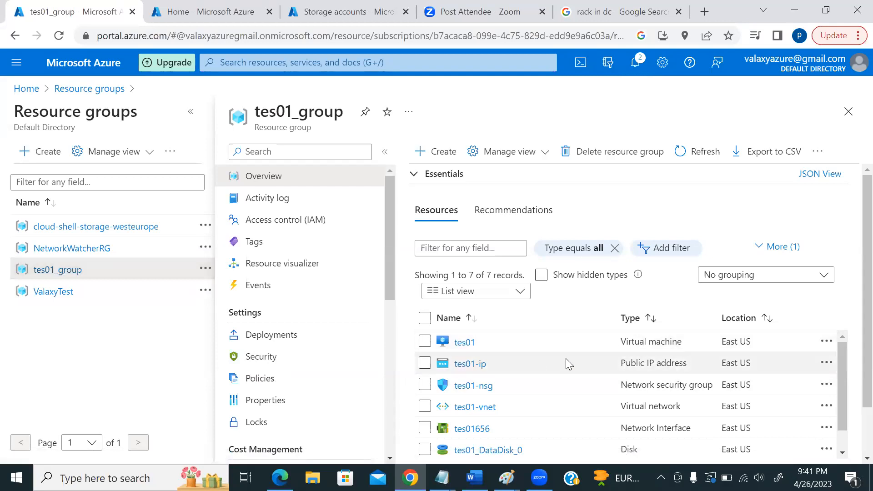
pyautogui.scroll(-3, 538, 362)
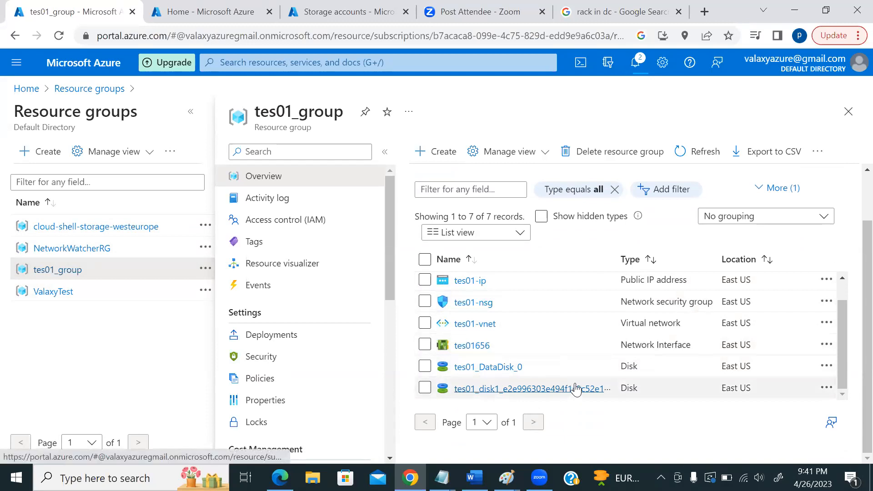
pyautogui.scroll(1, 560, 390)
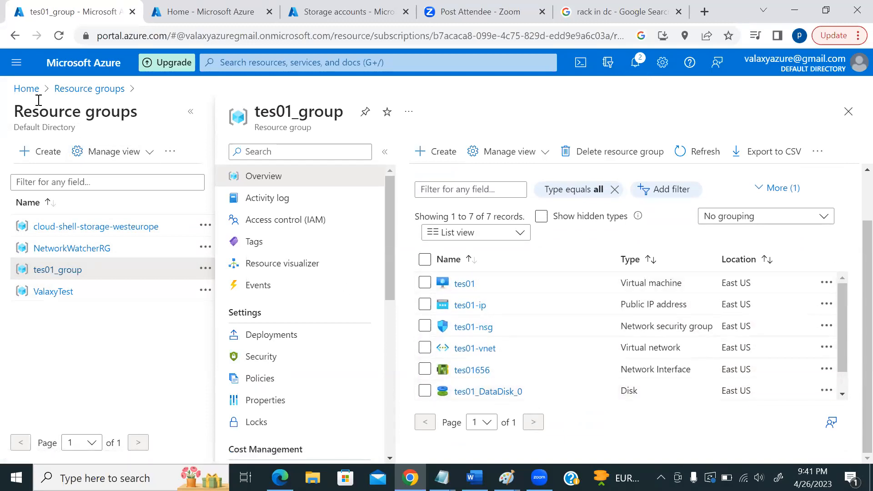
pyautogui.click(26, 89)
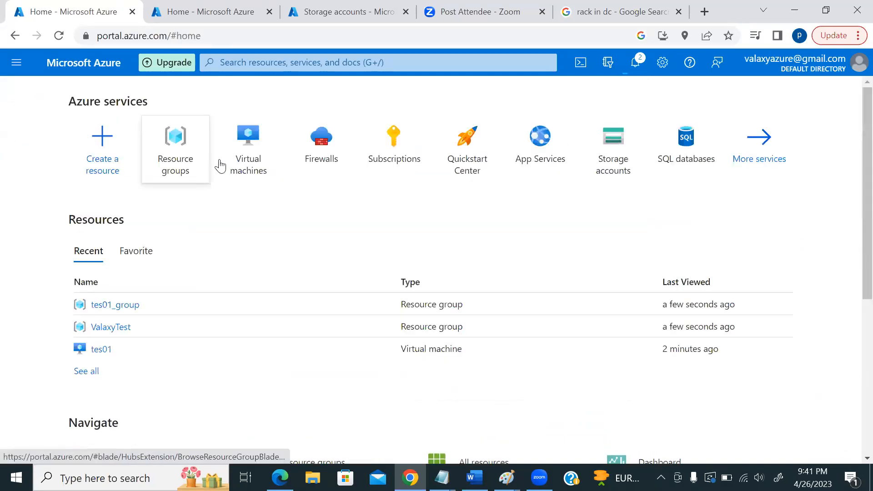
# - Open tes01 from the Virtual machines list and review its overview with public IP 13.72.65.222
pyautogui.click(247, 139)
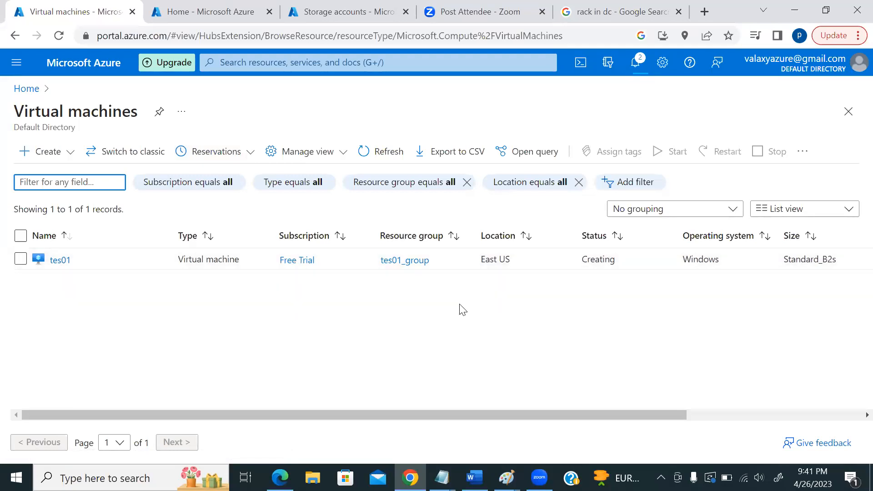
pyautogui.click(67, 259)
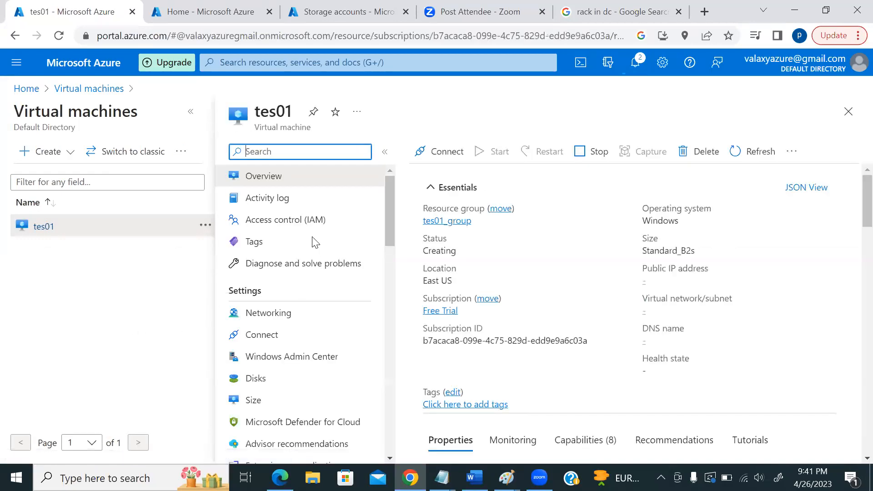
pyautogui.scroll(-5, 298, 306)
pyautogui.scroll(-10, 296, 305)
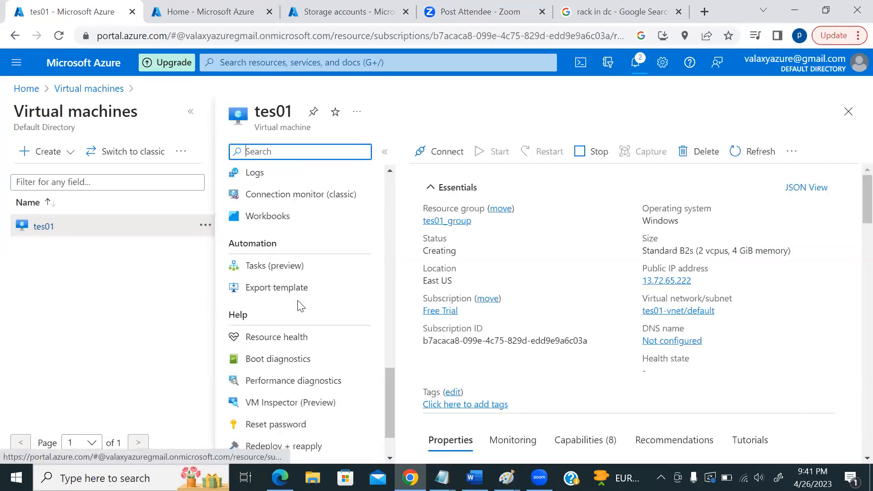
pyautogui.scroll(10, 298, 309)
pyautogui.scroll(5, 298, 313)
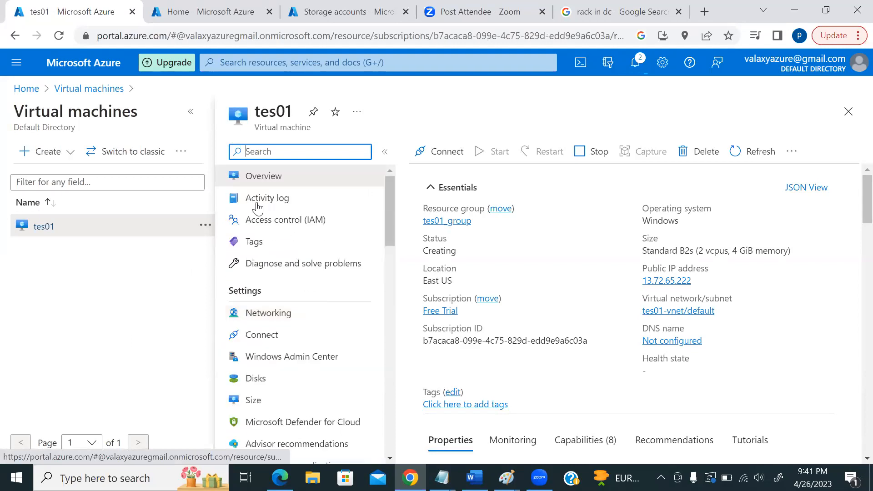
pyautogui.scroll(-3, 287, 314)
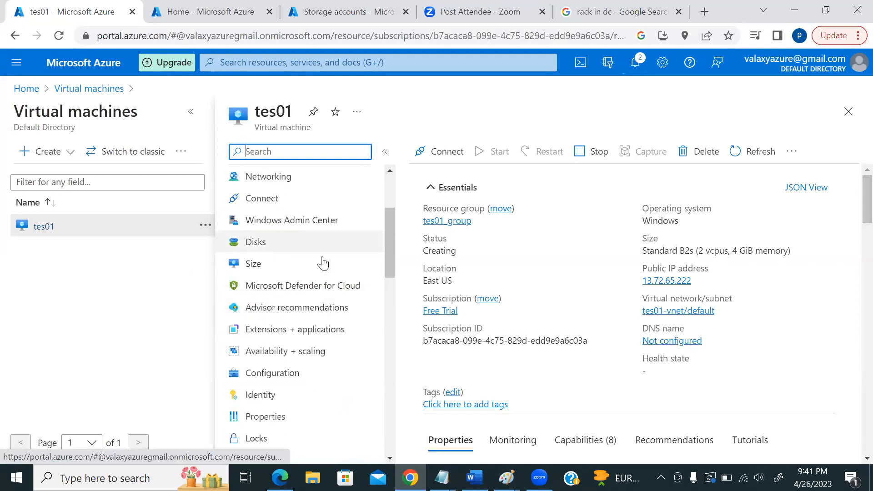
pyautogui.scroll(-6, 313, 316)
pyautogui.scroll(9, 313, 315)
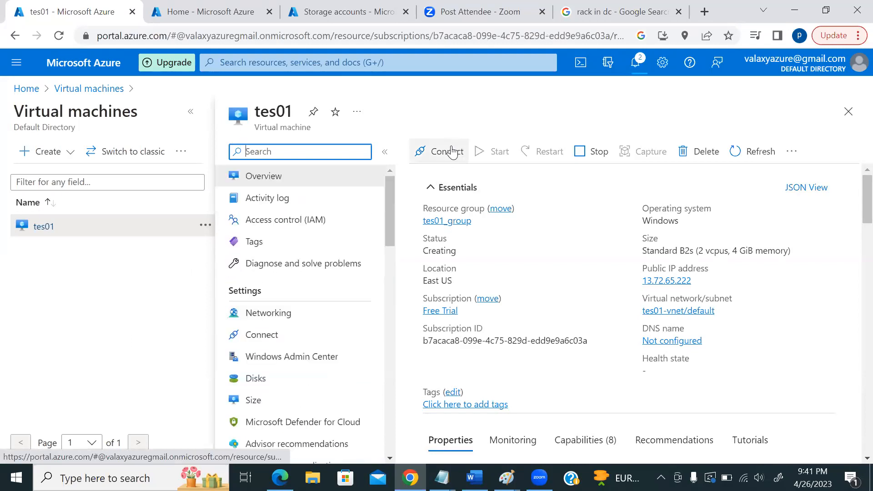
pyautogui.scroll(-3, 790, 261)
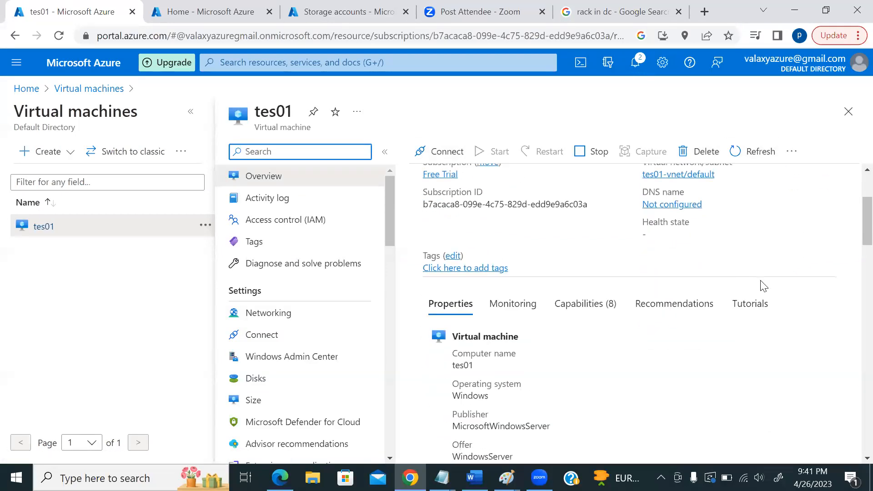
pyautogui.scroll(3, 767, 282)
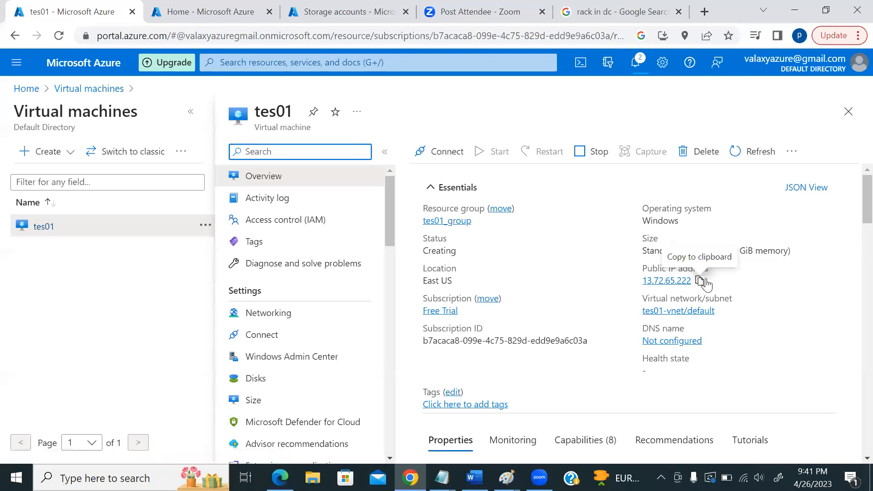
pyautogui.scroll(-3, 766, 311)
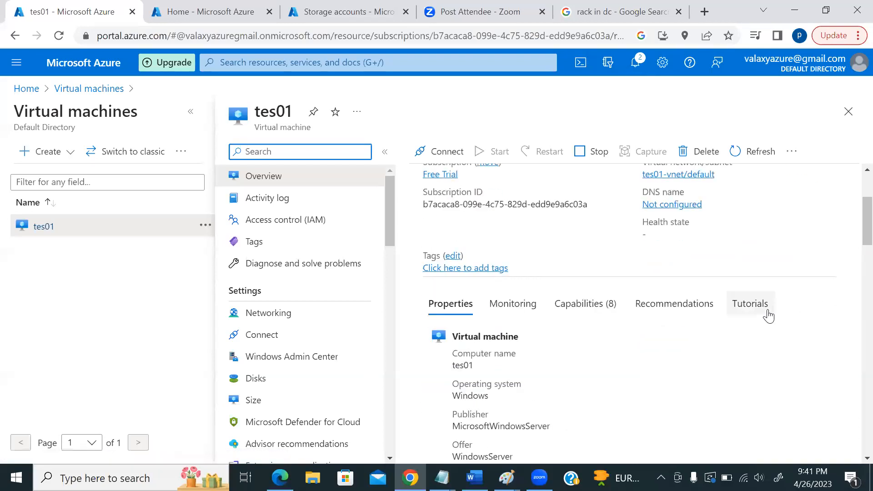
pyautogui.scroll(3, 766, 309)
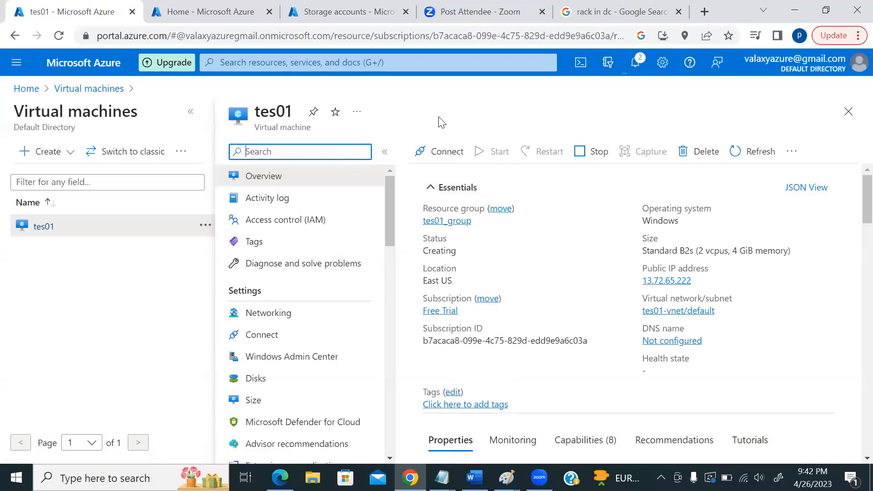
pyautogui.click(464, 117)
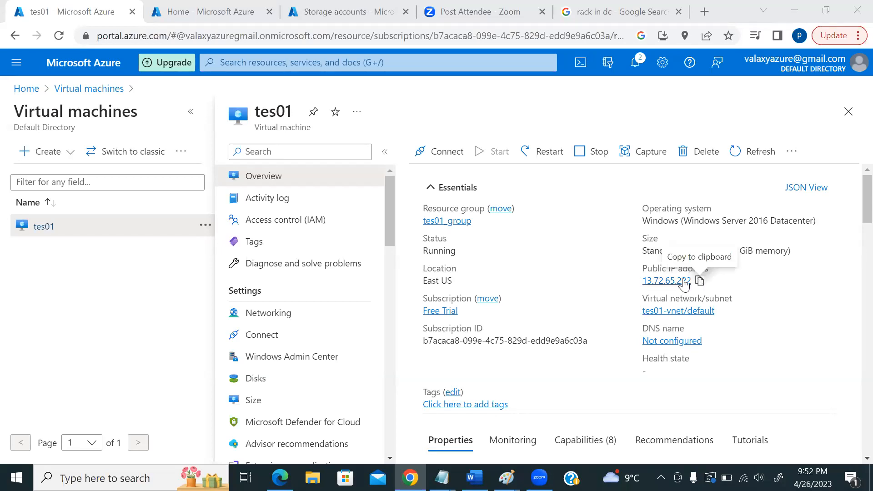
# - Scroll the tes01 overview to check its Windows Server 2016 image, generation V2 and x64 details
pyautogui.scroll(-3, 566, 273)
pyautogui.scroll(-5, 585, 278)
pyautogui.scroll(8, 612, 291)
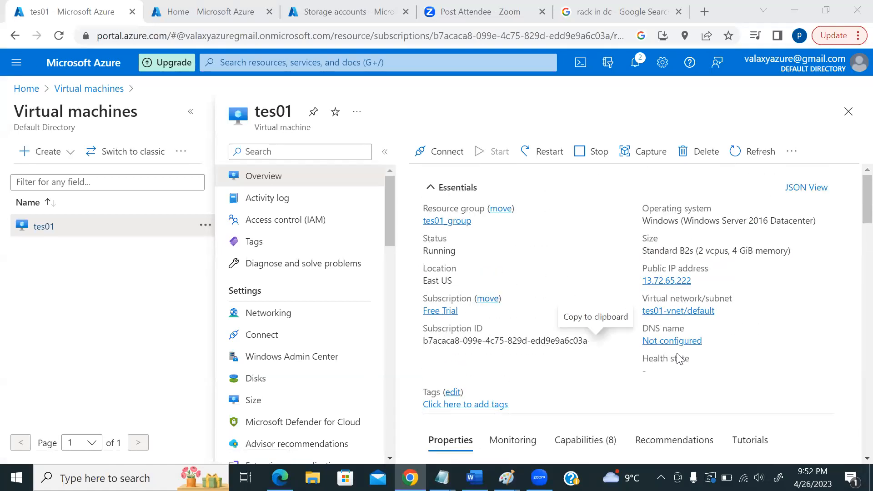